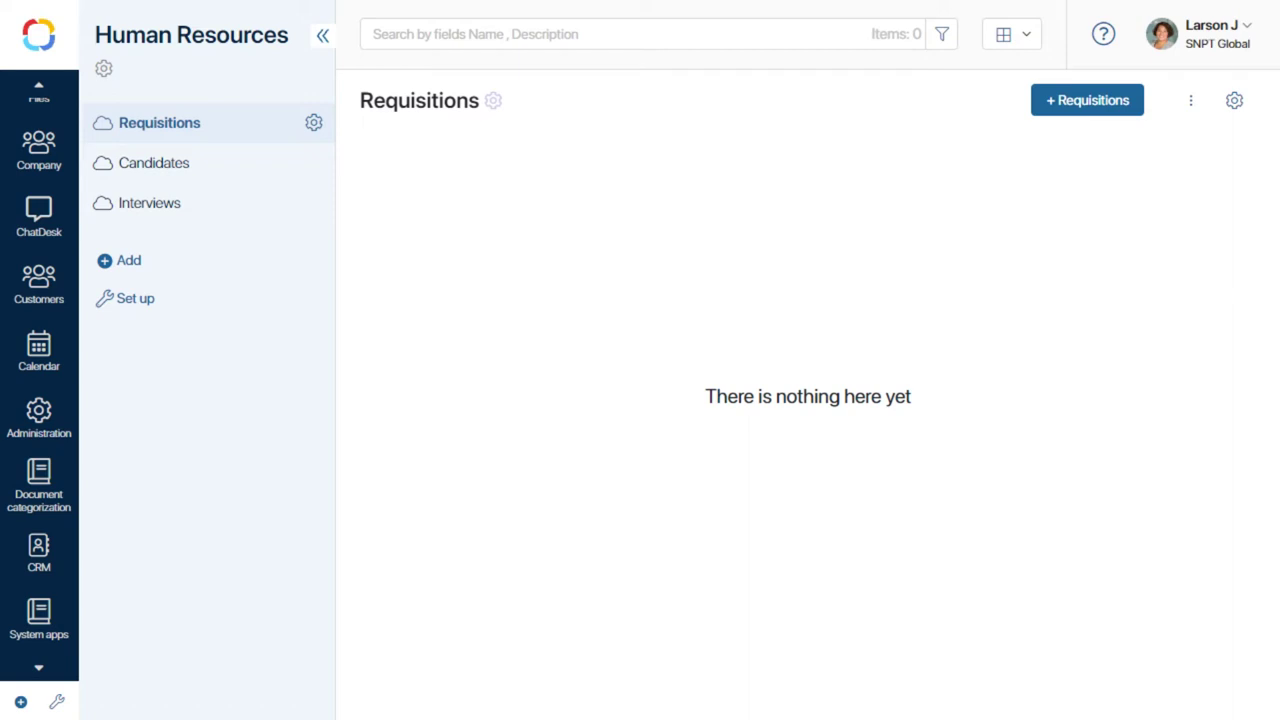
Create a business process named "Requisition and candidate selection" for the Requisitions app.
click(310, 132)
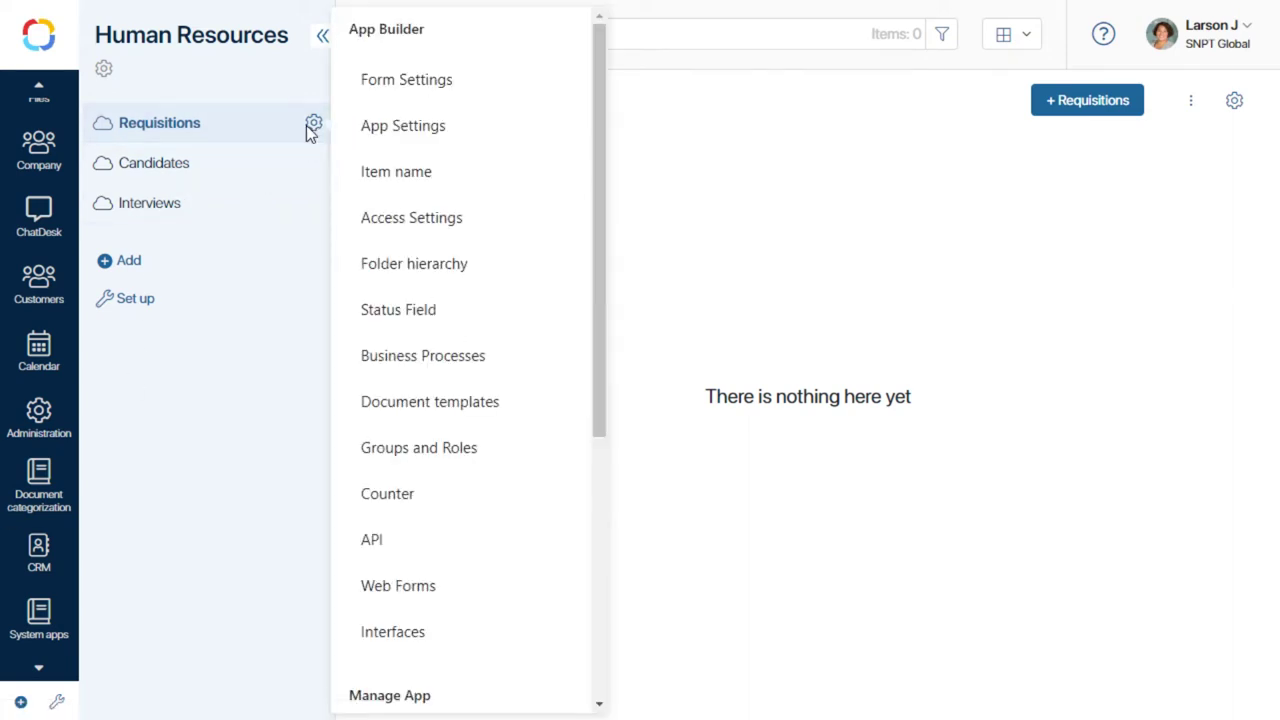
click(460, 362)
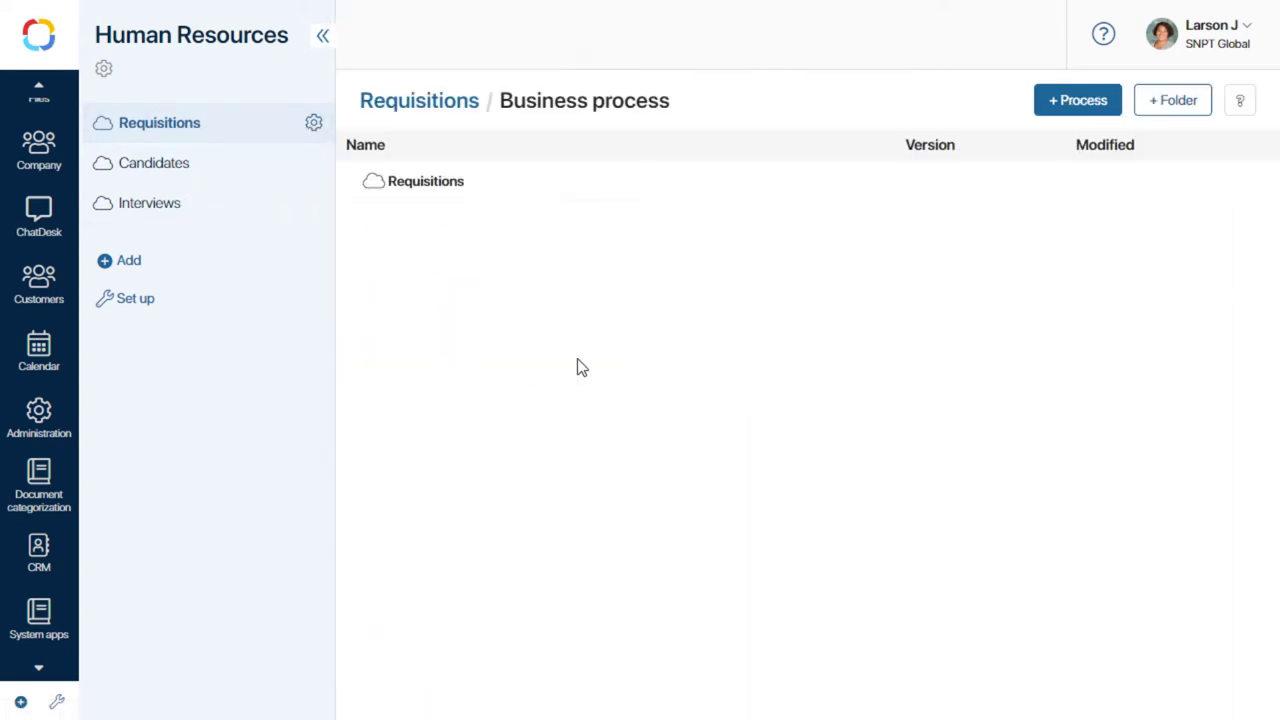
click(1087, 107)
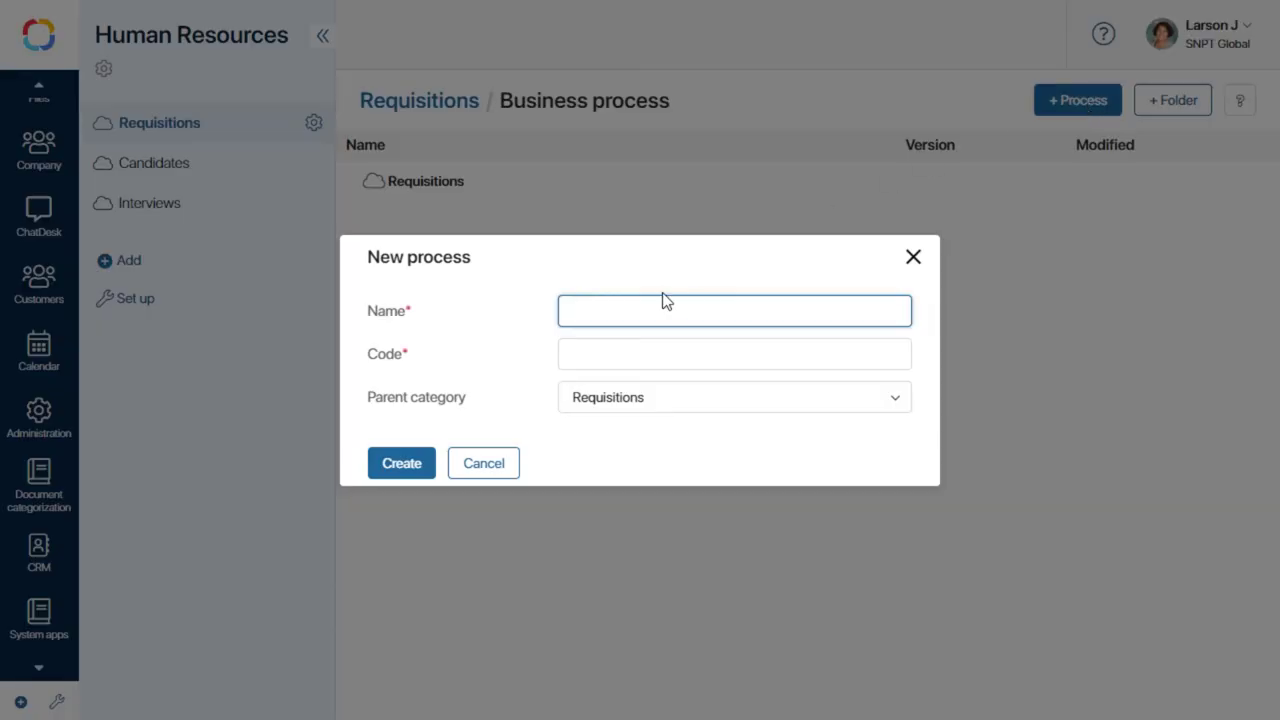
text(Requisition and candidate selection)
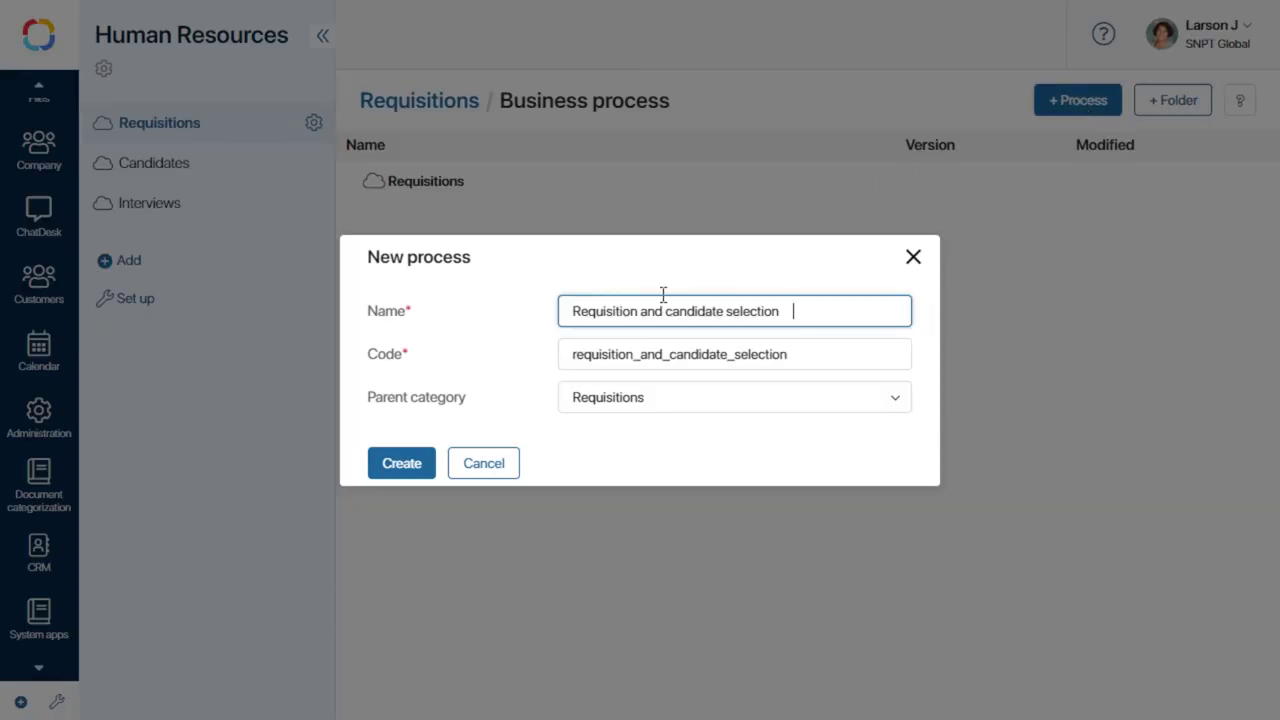
click(401, 466)
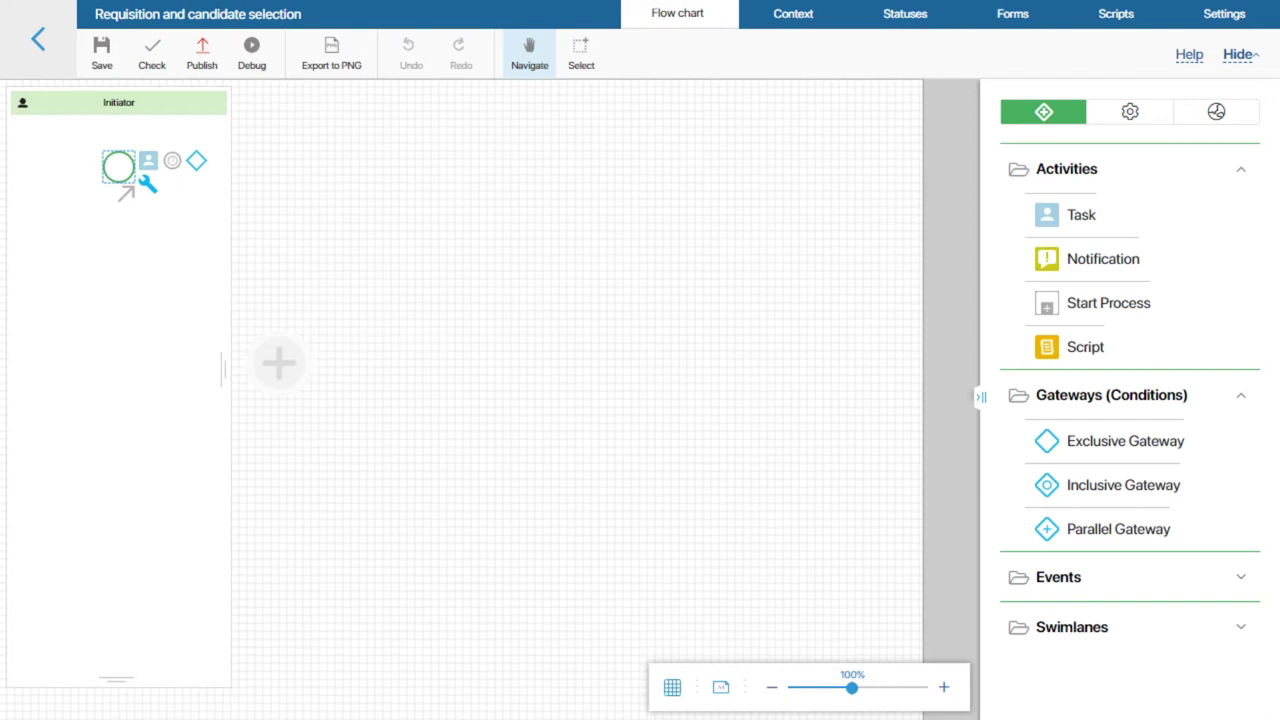
Rename the Initiator swimlane as "Hiring Manager".
click(113, 115)
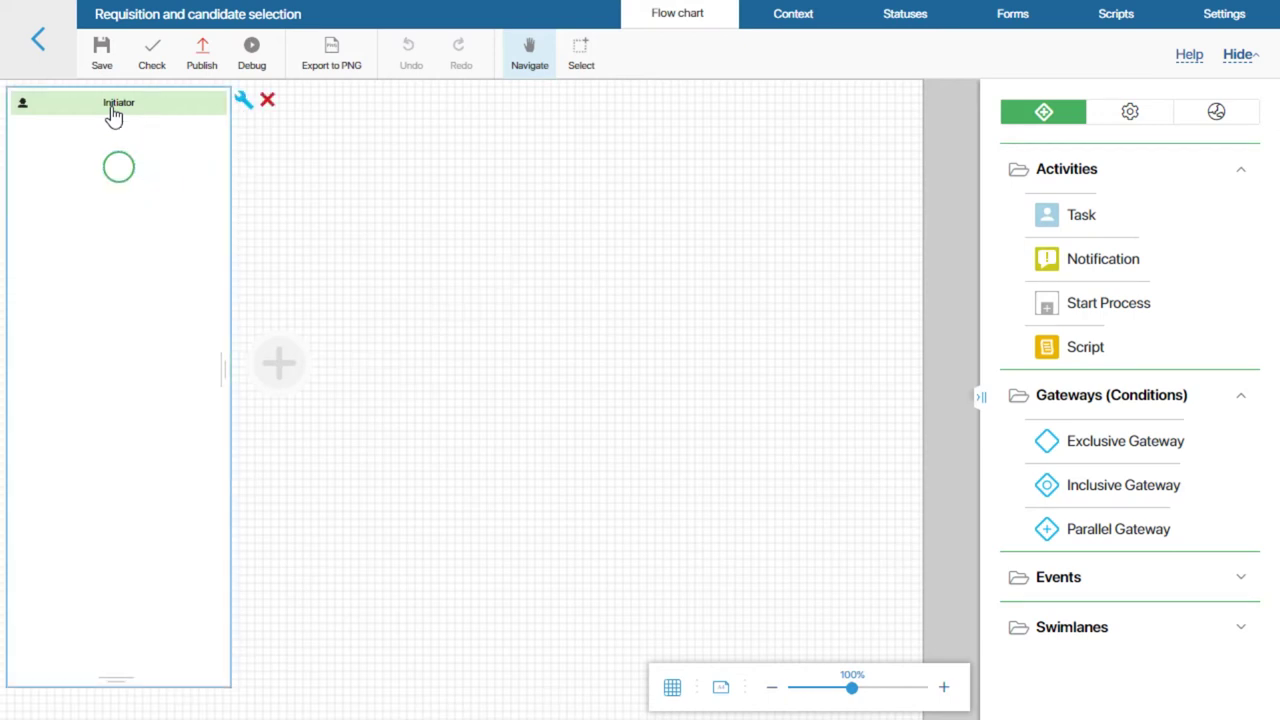
double_click(113, 115)
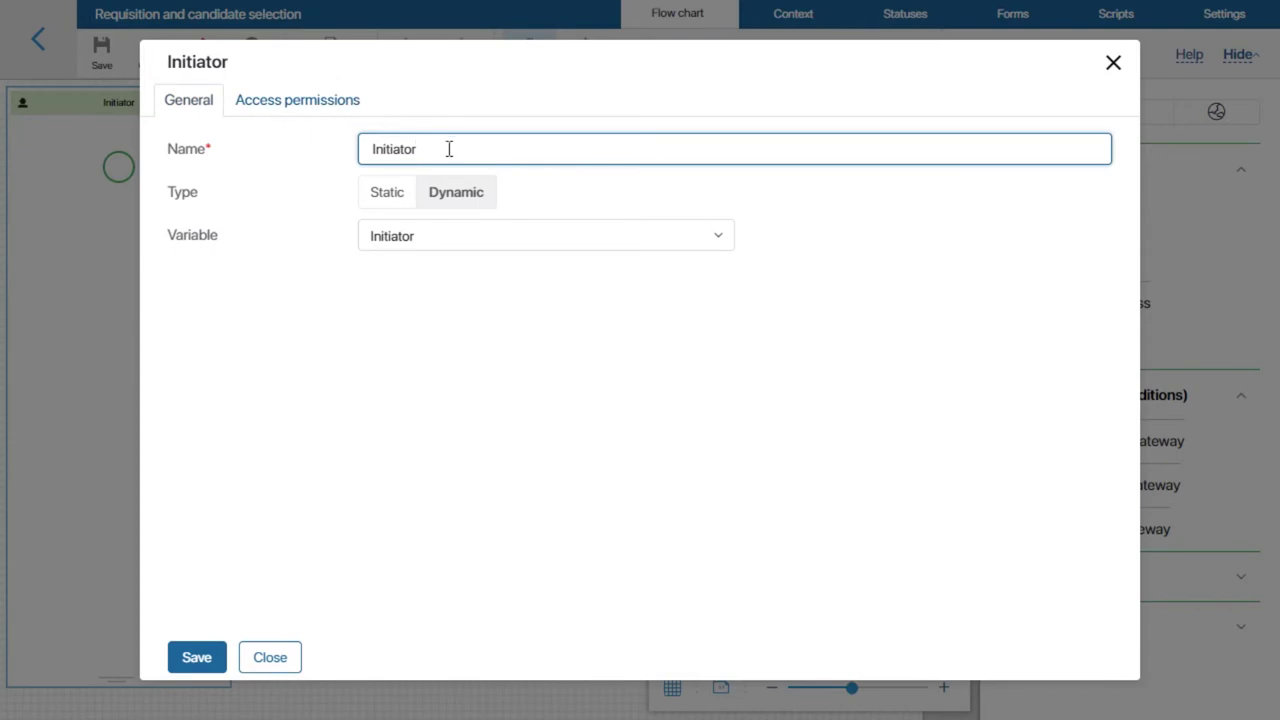
drag(449, 149, 330, 157)
text(Hiring Manager)
click(193, 662)
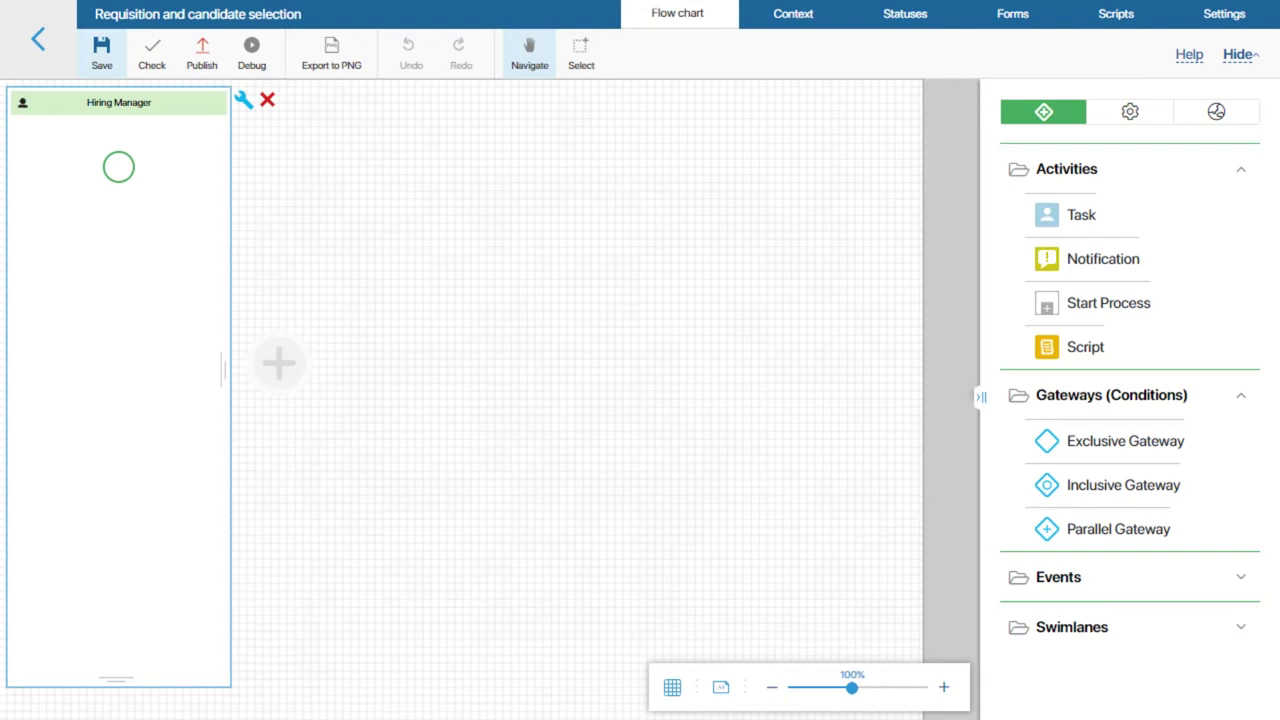
Add a vertical static swimlane beside the Hiring Manager lane, with the CEO org chart item as its executor.
click(1245, 627)
drag(1140, 654, 351, 401)
click(380, 386)
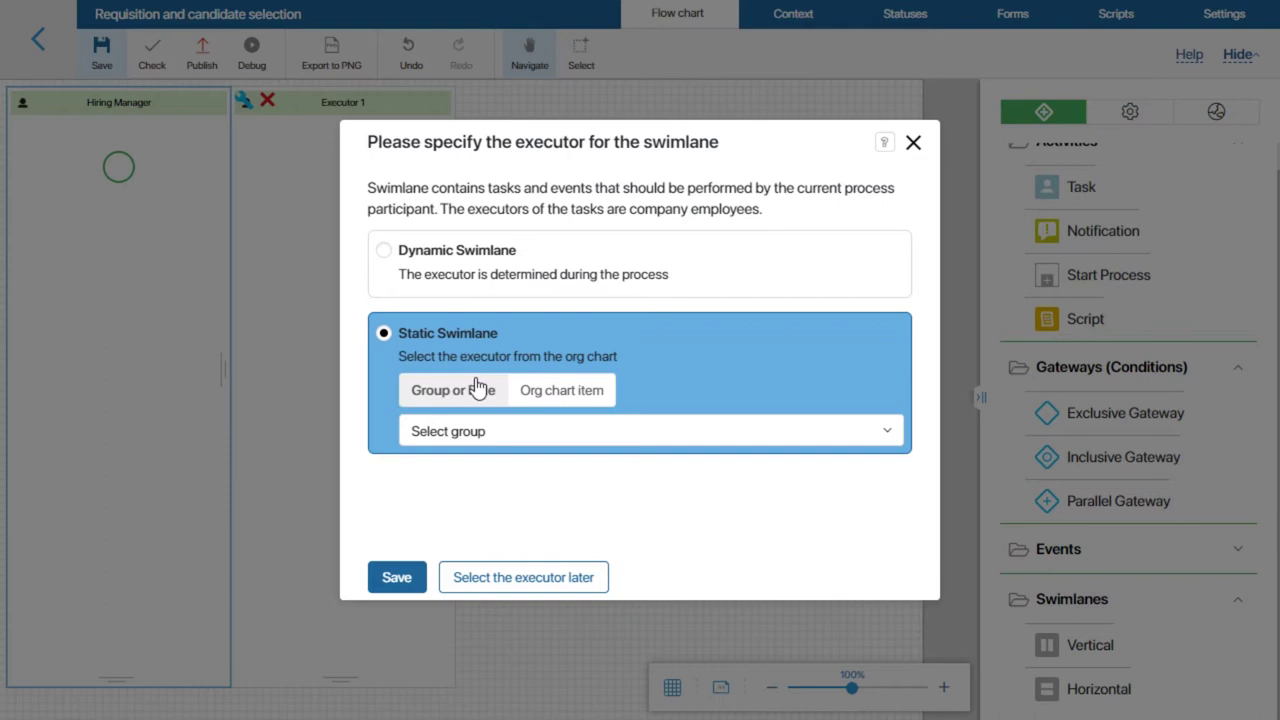
click(586, 390)
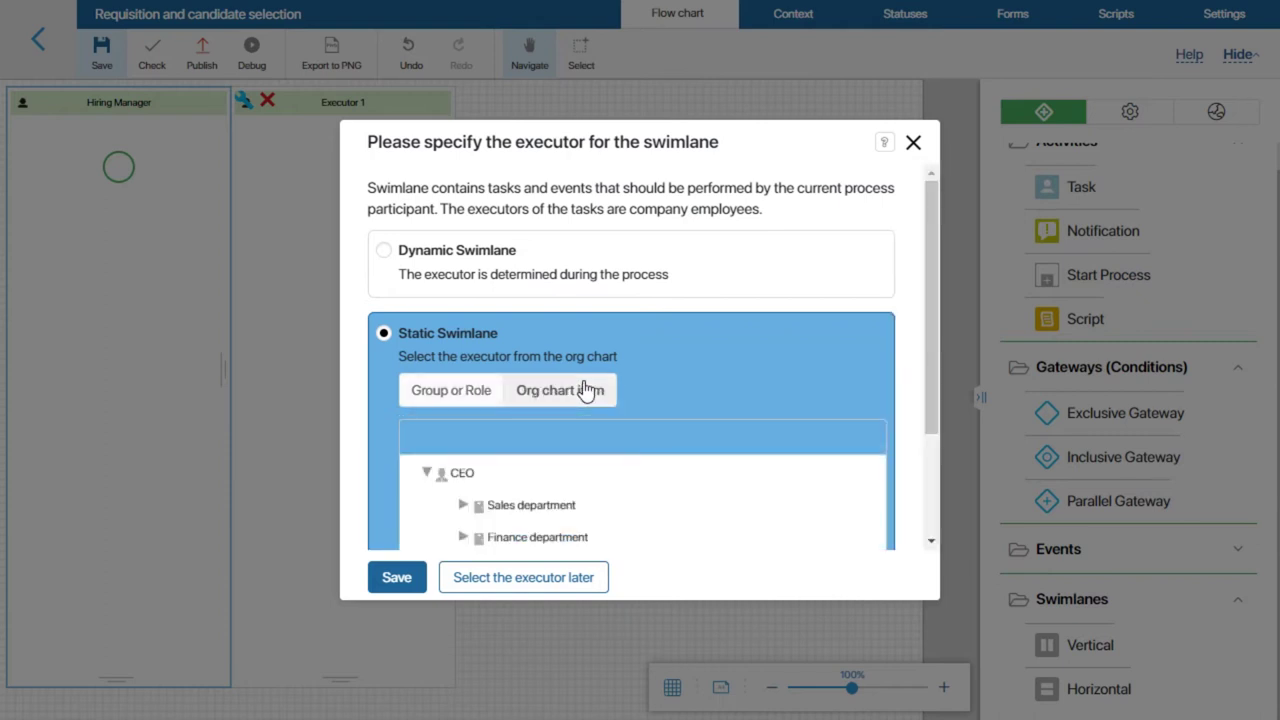
click(458, 475)
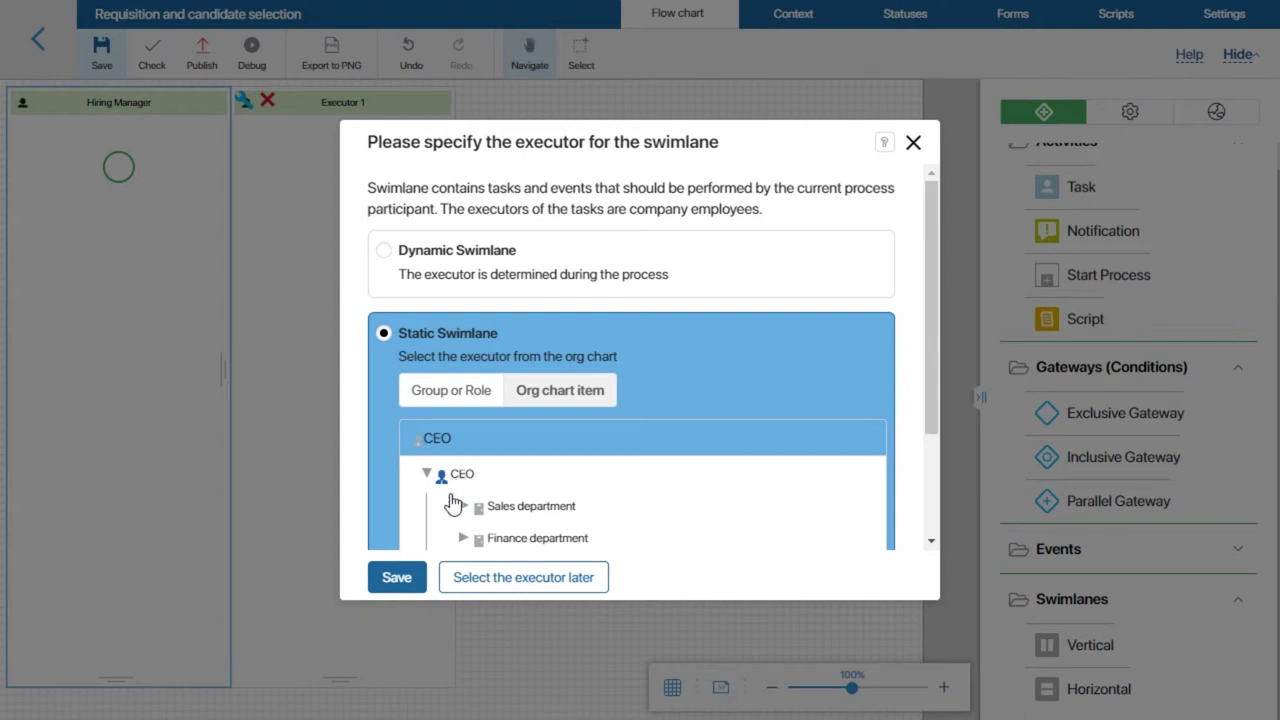
click(397, 578)
Add a static swimlane after the CEO lane, with Head of HR Department from the org chart's HR unit as executor.
click(503, 362)
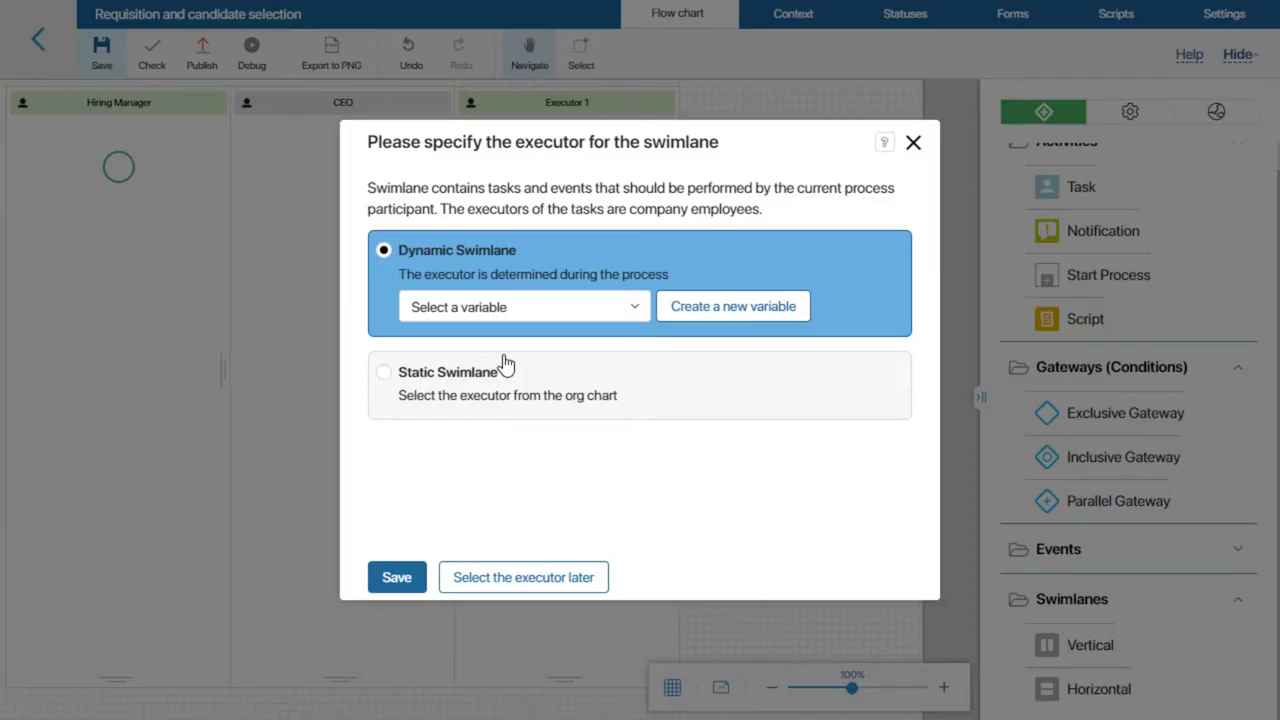
click(507, 378)
click(574, 394)
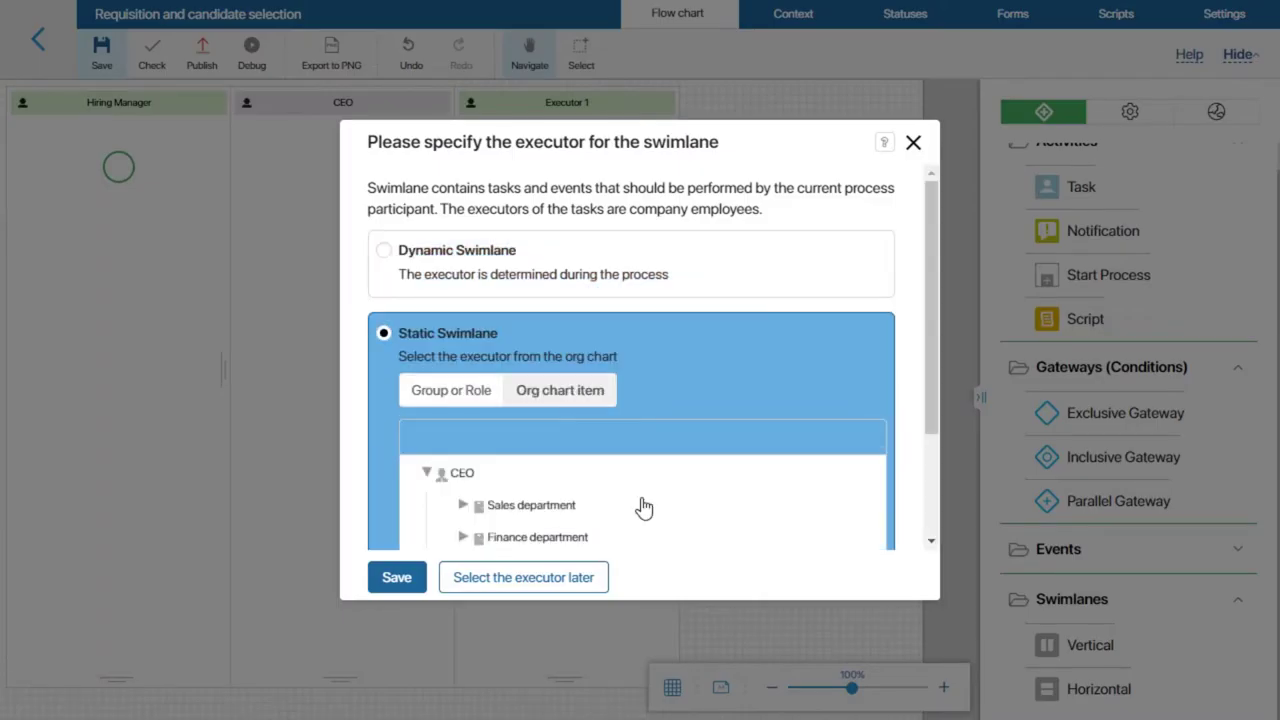
scroll(643, 508, down, 1)
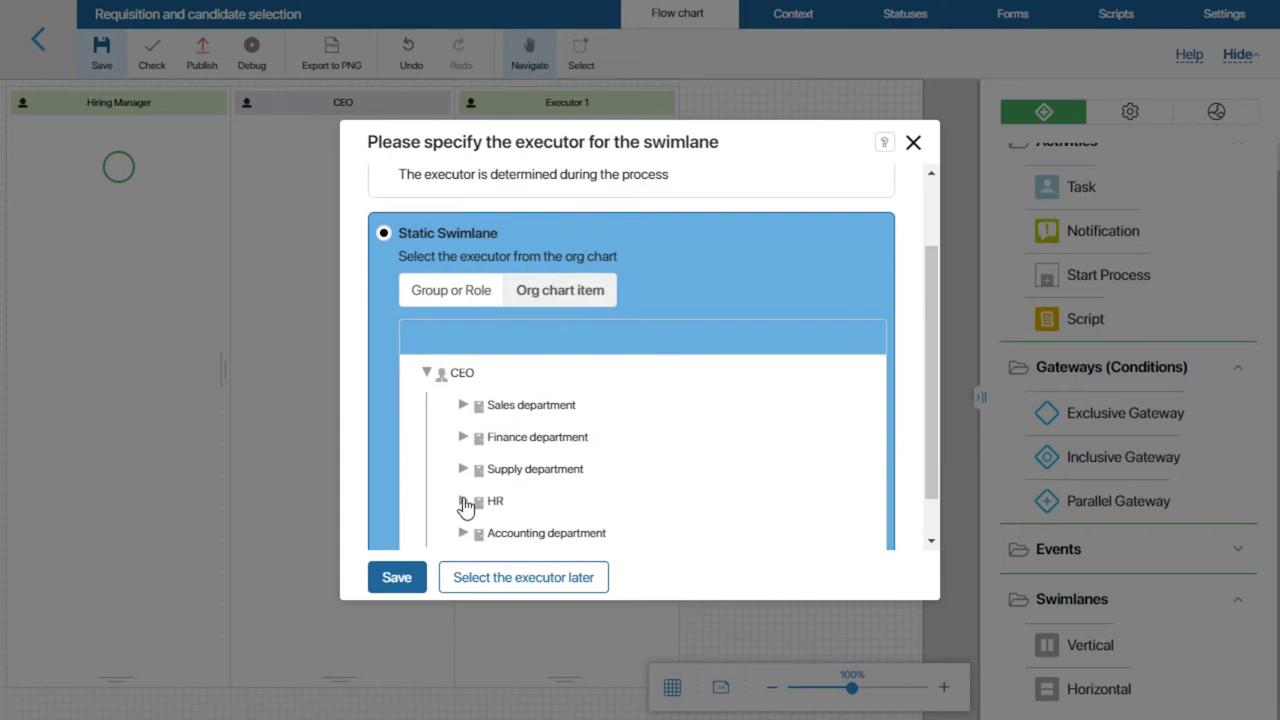
click(463, 501)
click(615, 527)
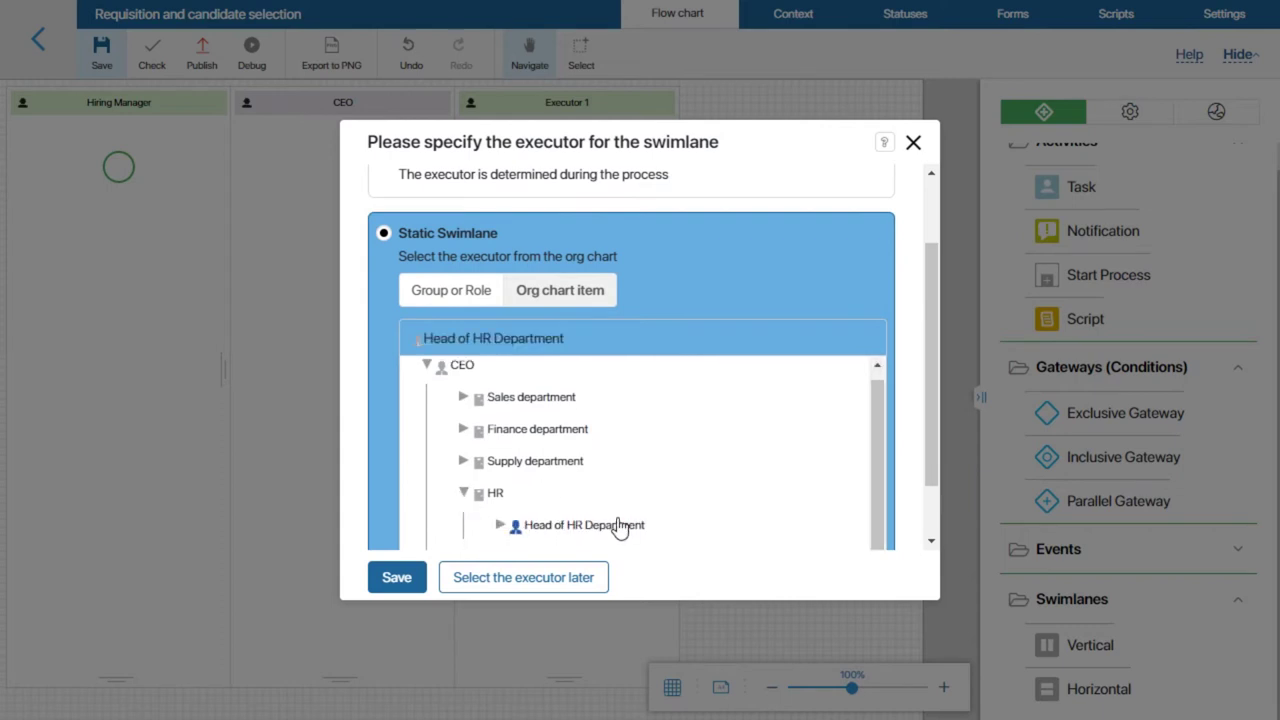
click(397, 578)
Add a dynamic swimlane with a new single-user variable "HR specialist" as its executor, and widen the lane slightly.
click(742, 372)
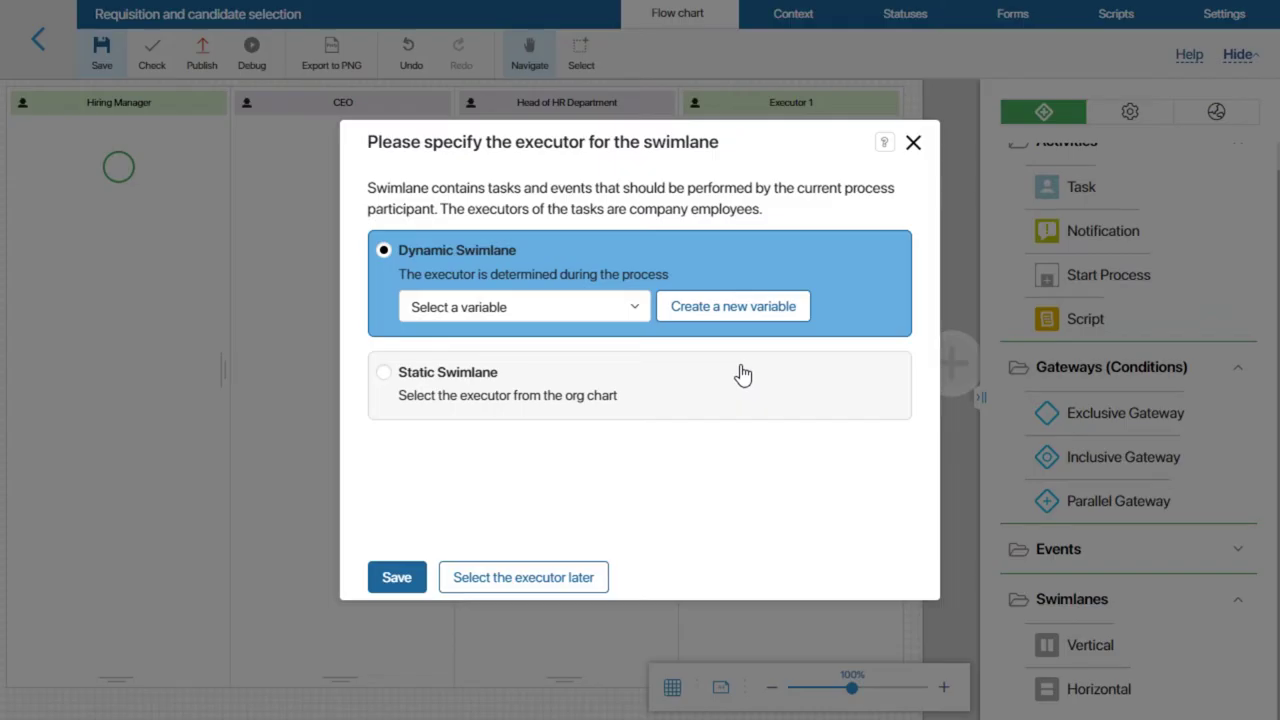
click(733, 307)
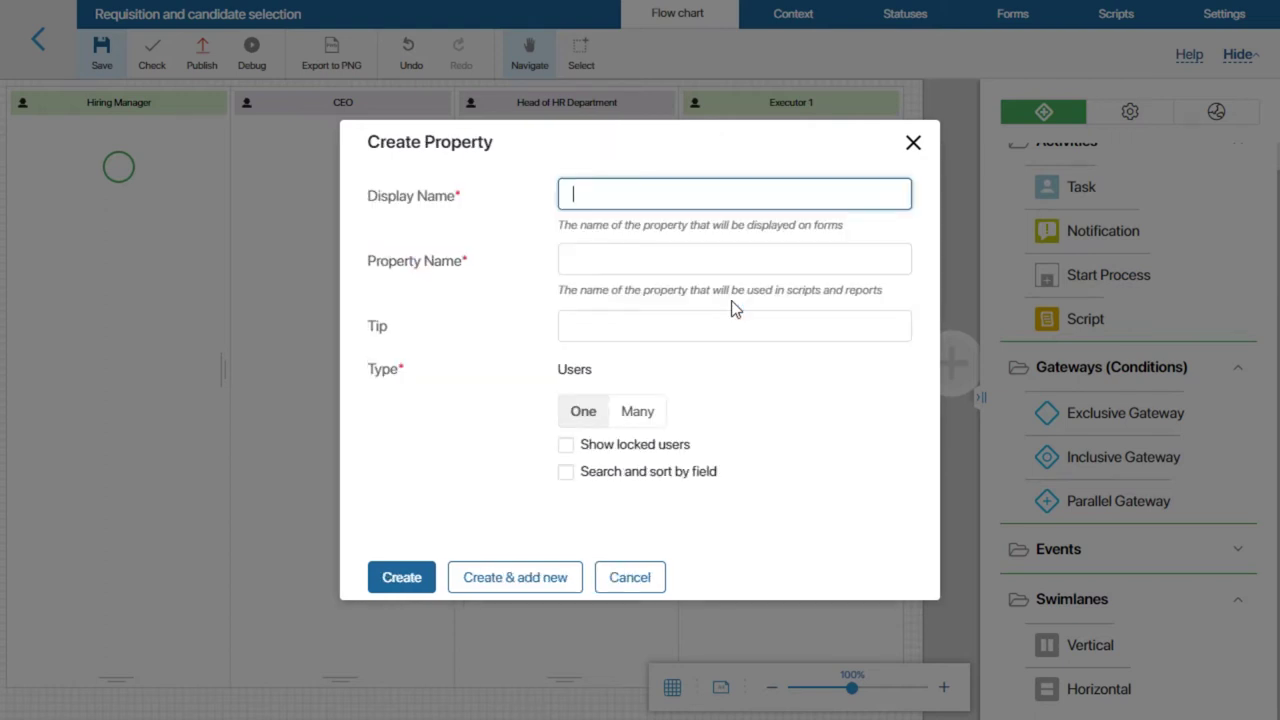
text(HR specialist)
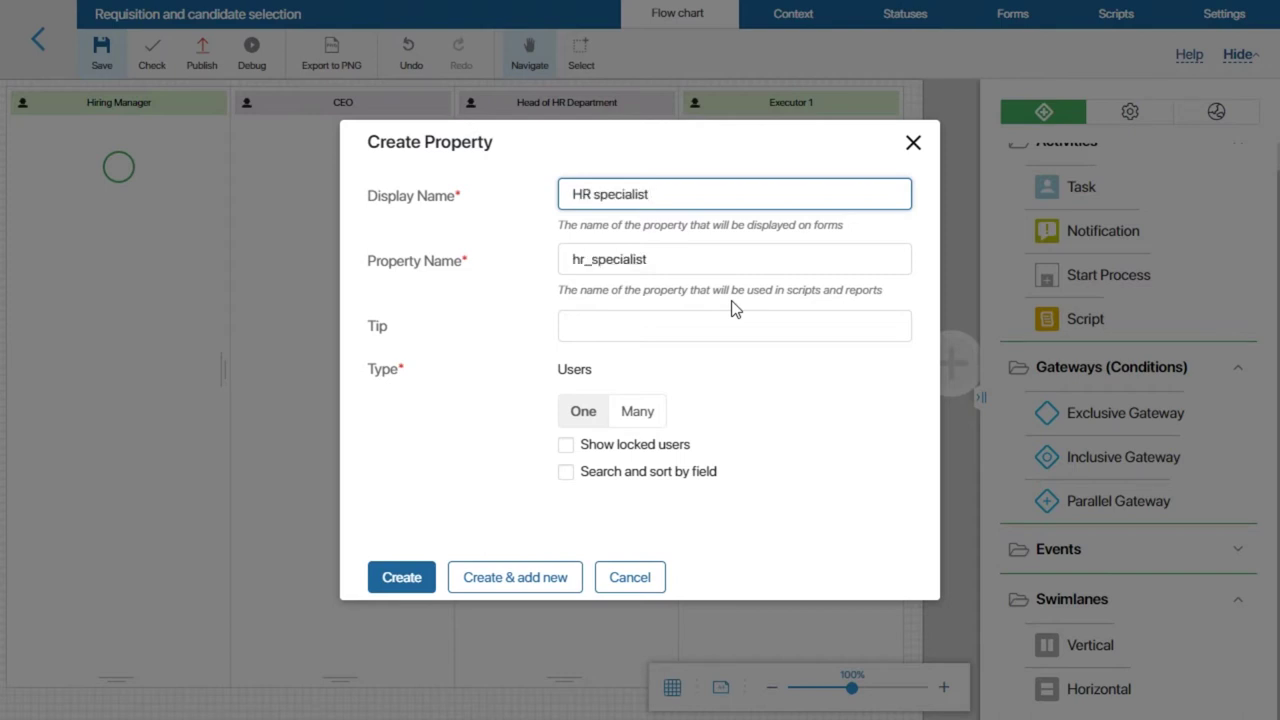
click(733, 307)
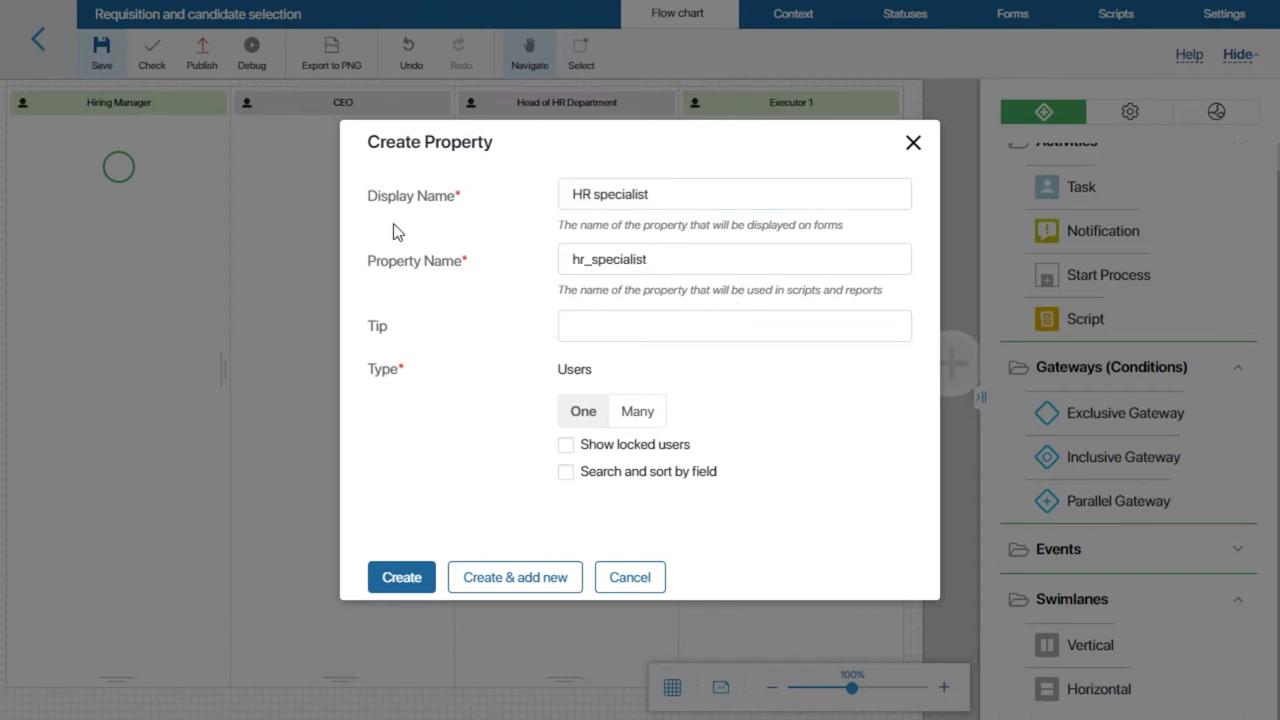
click(418, 575)
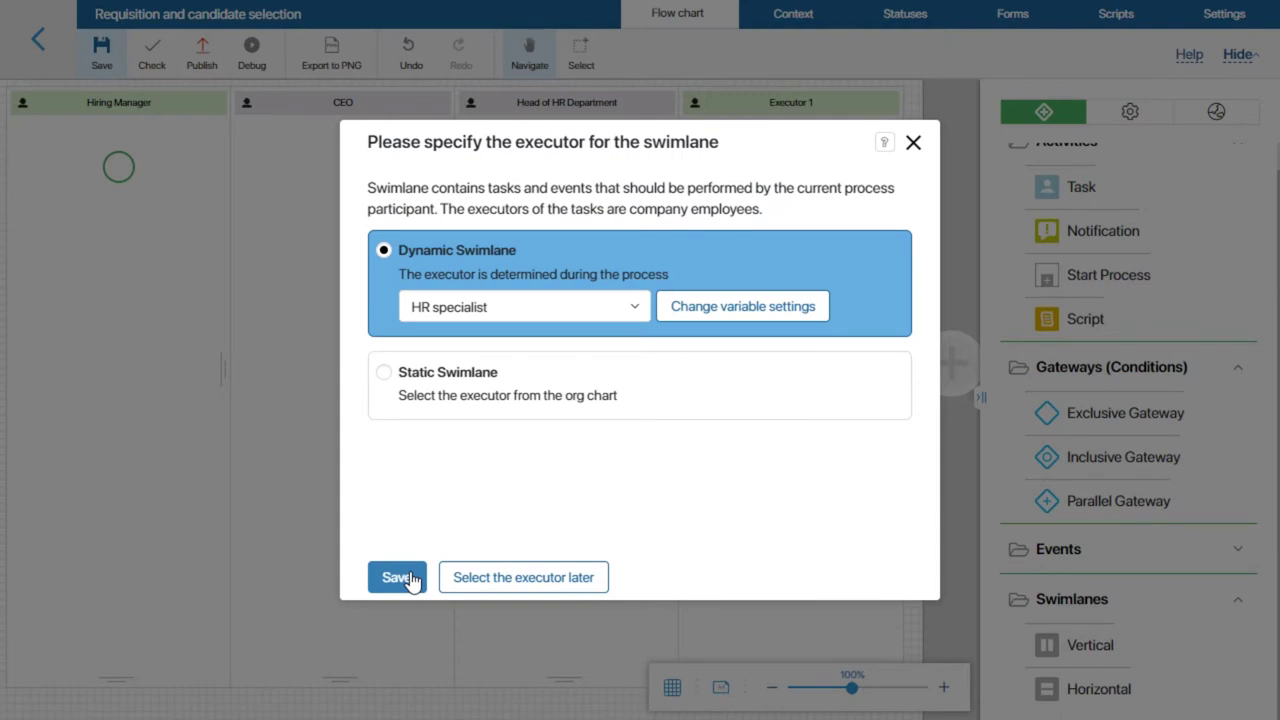
click(410, 578)
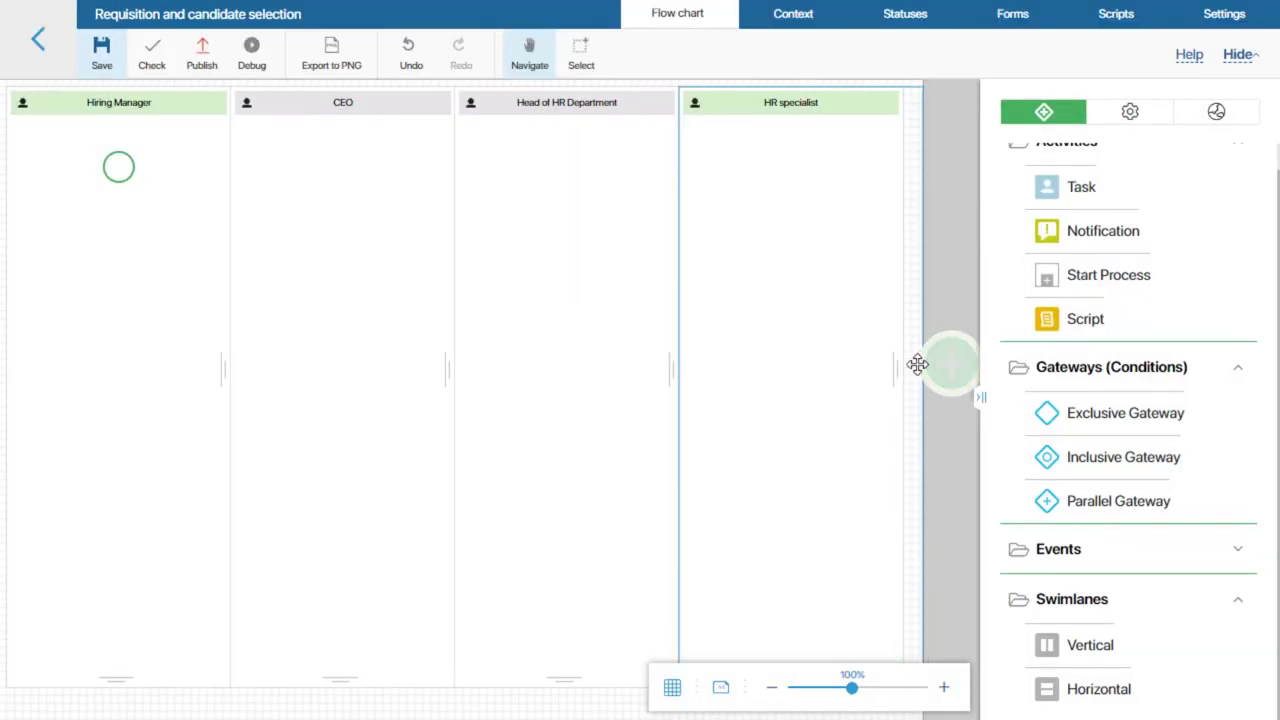
key(ctrl+z)
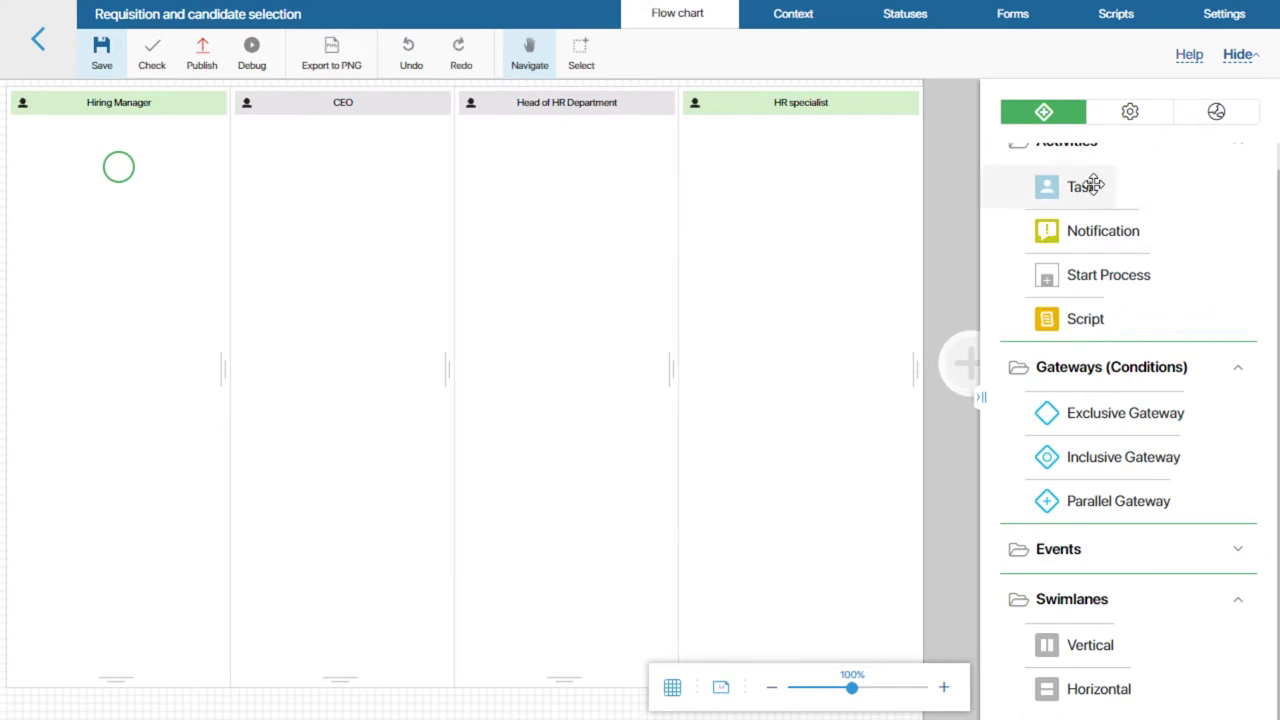
Place a task near the top of the CEO swimlane and name it "Approve requisition".
drag(1093, 184, 340, 180)
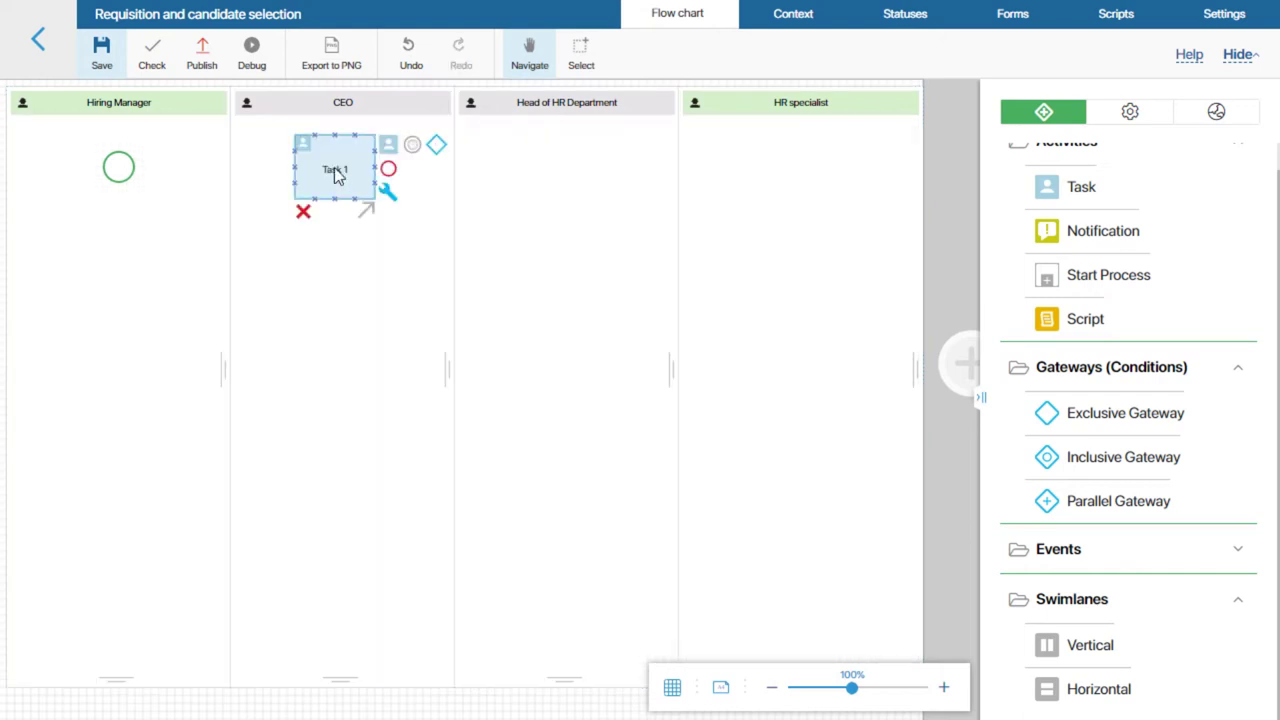
double_click(337, 175)
key(ctrl+a)
text(Approve requisition)
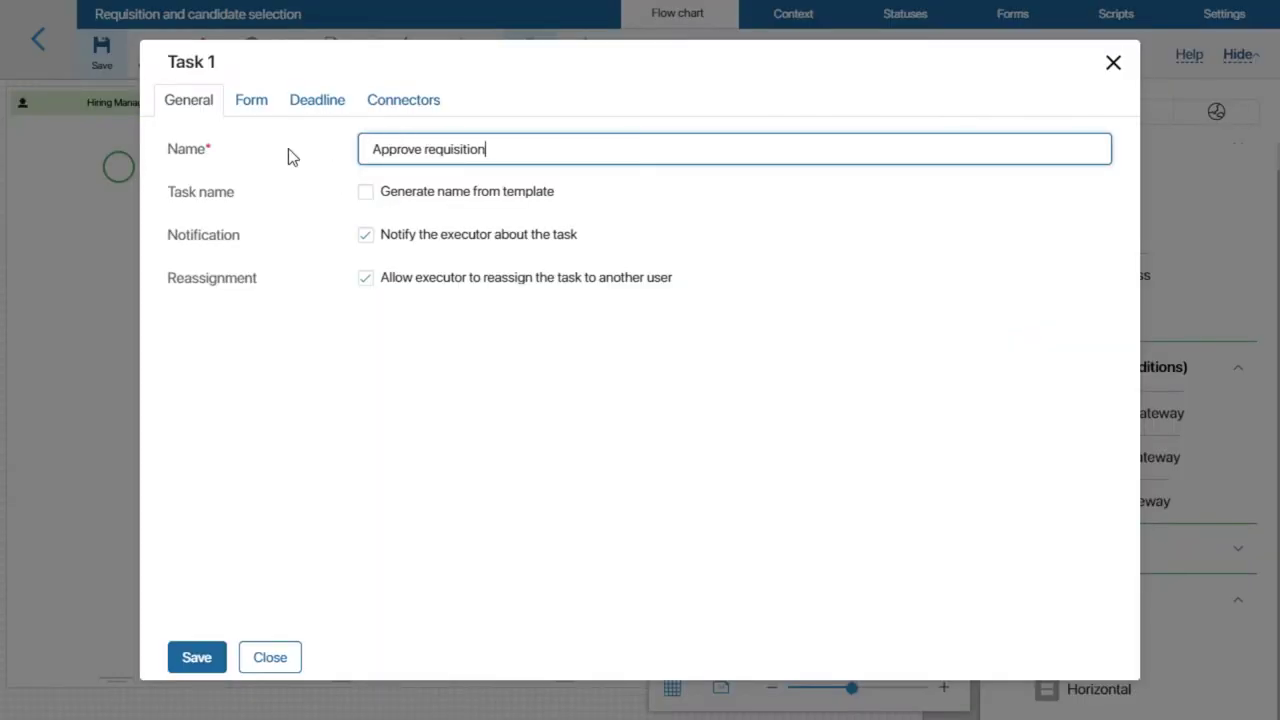
click(330, 172)
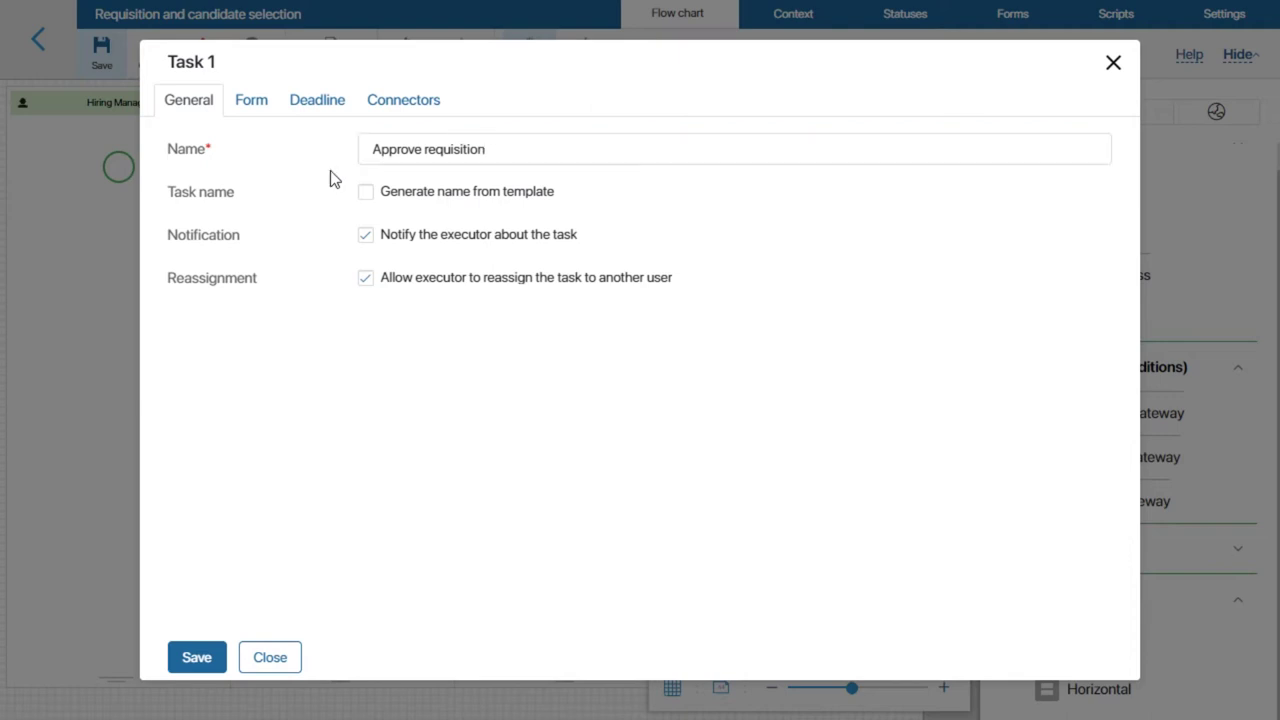
Have the task name generated from the template "Approve {$requisitions.__name}".
click(365, 191)
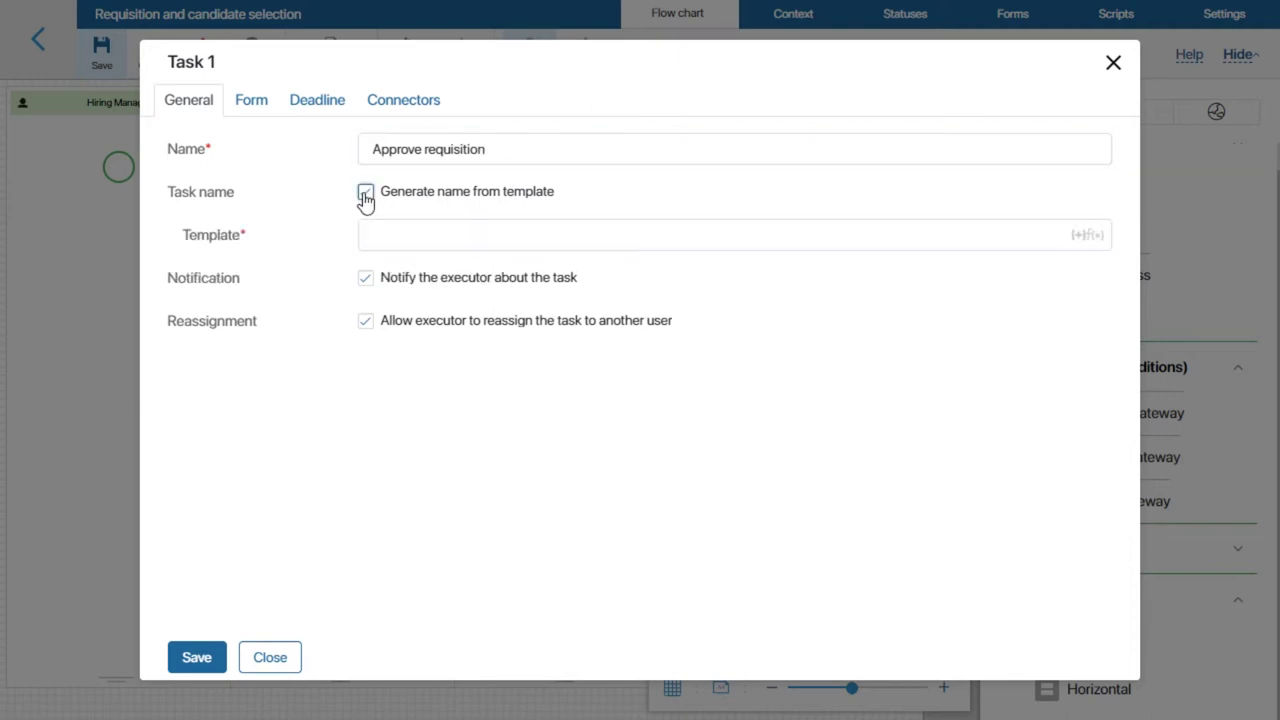
click(543, 235)
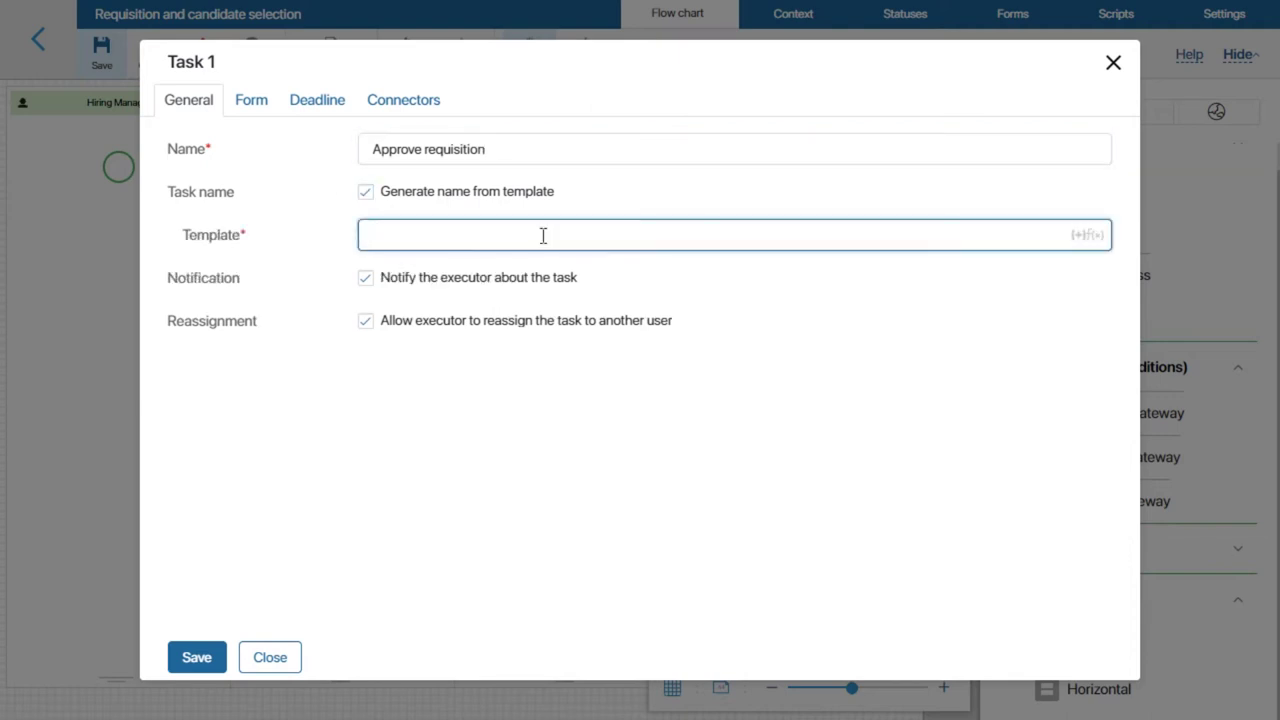
text(Approve)
click(1087, 237)
click(936, 377)
click(997, 404)
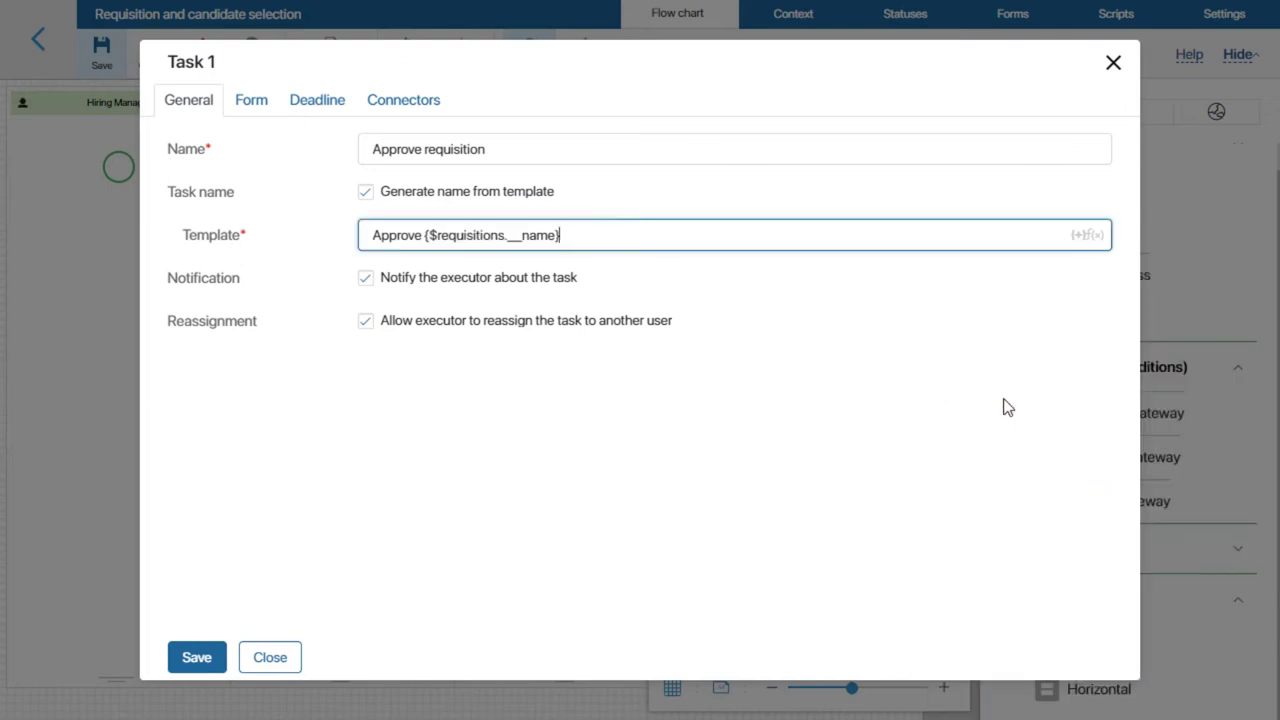
Add Requisitions to the task form with its Requisition date, Position, Department and Description properties.
click(251, 101)
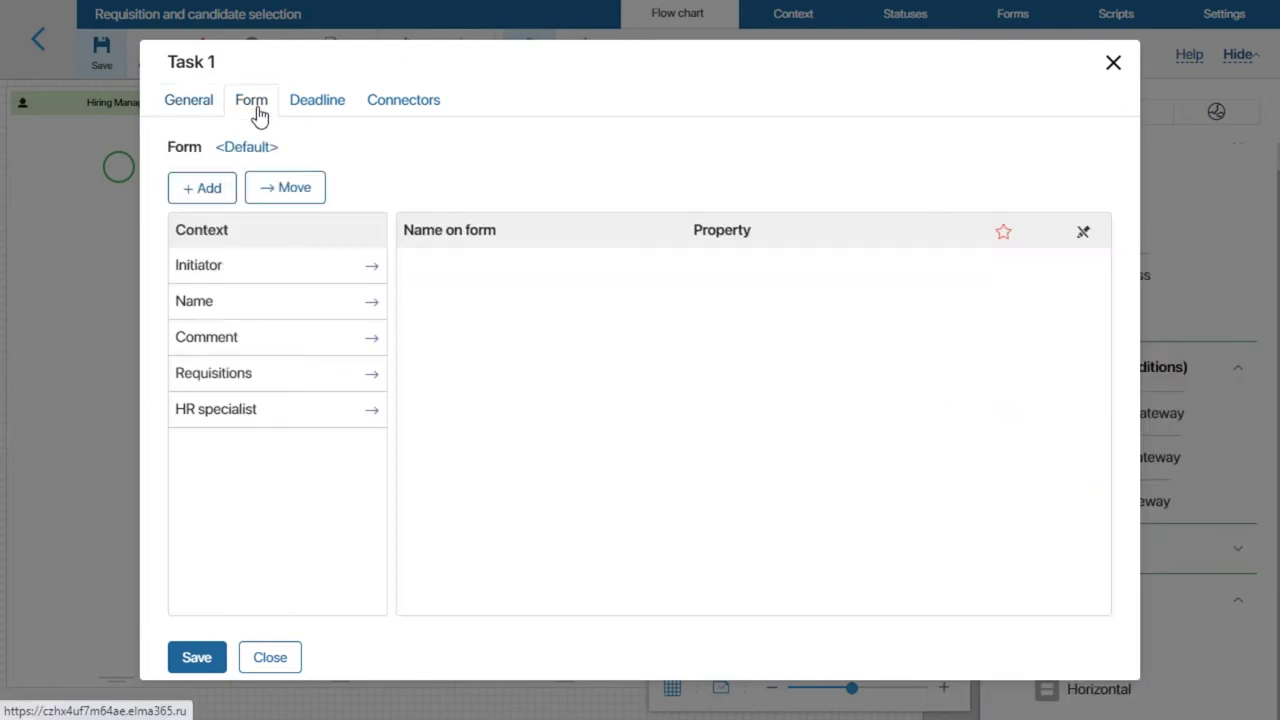
click(370, 376)
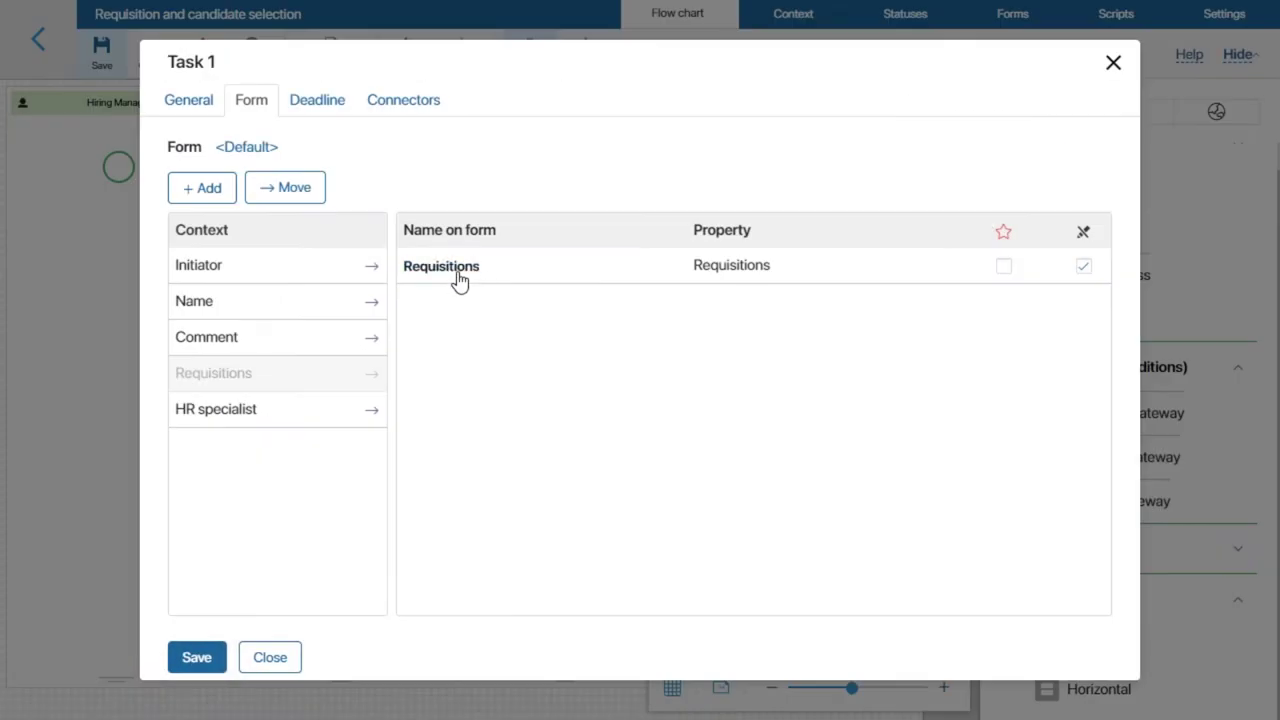
click(459, 281)
click(332, 189)
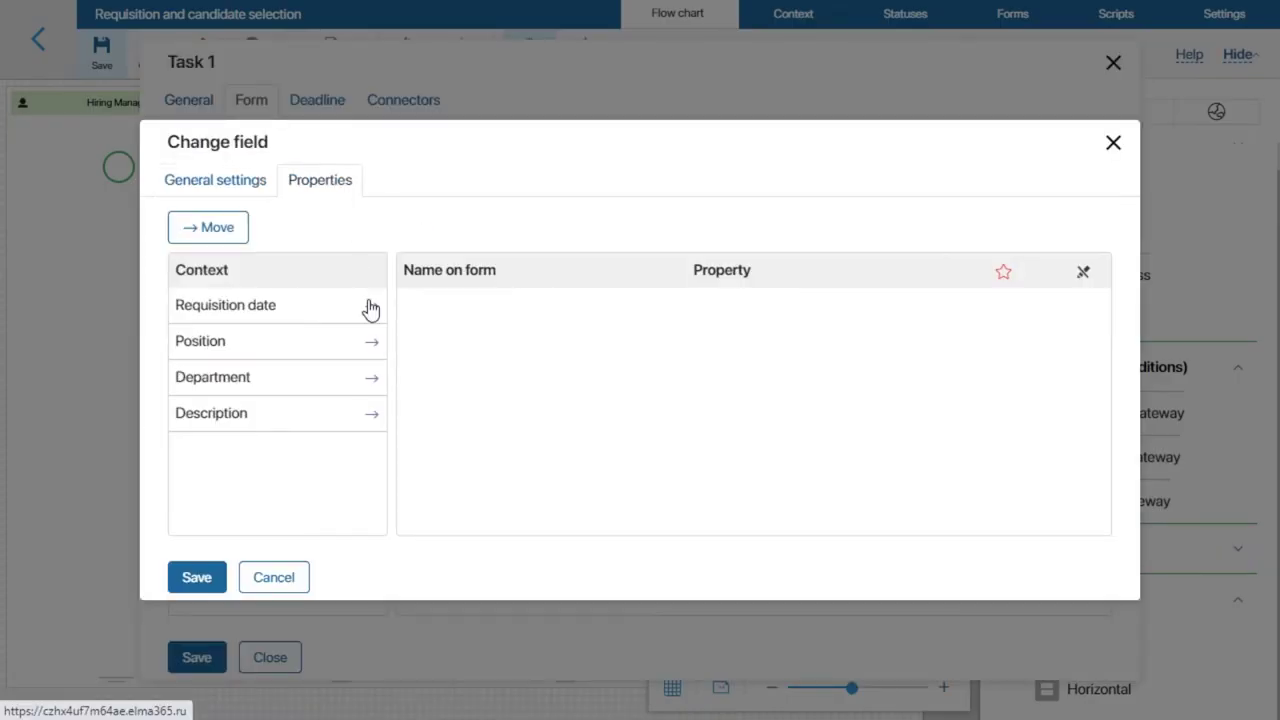
click(371, 308)
click(371, 342)
click(371, 378)
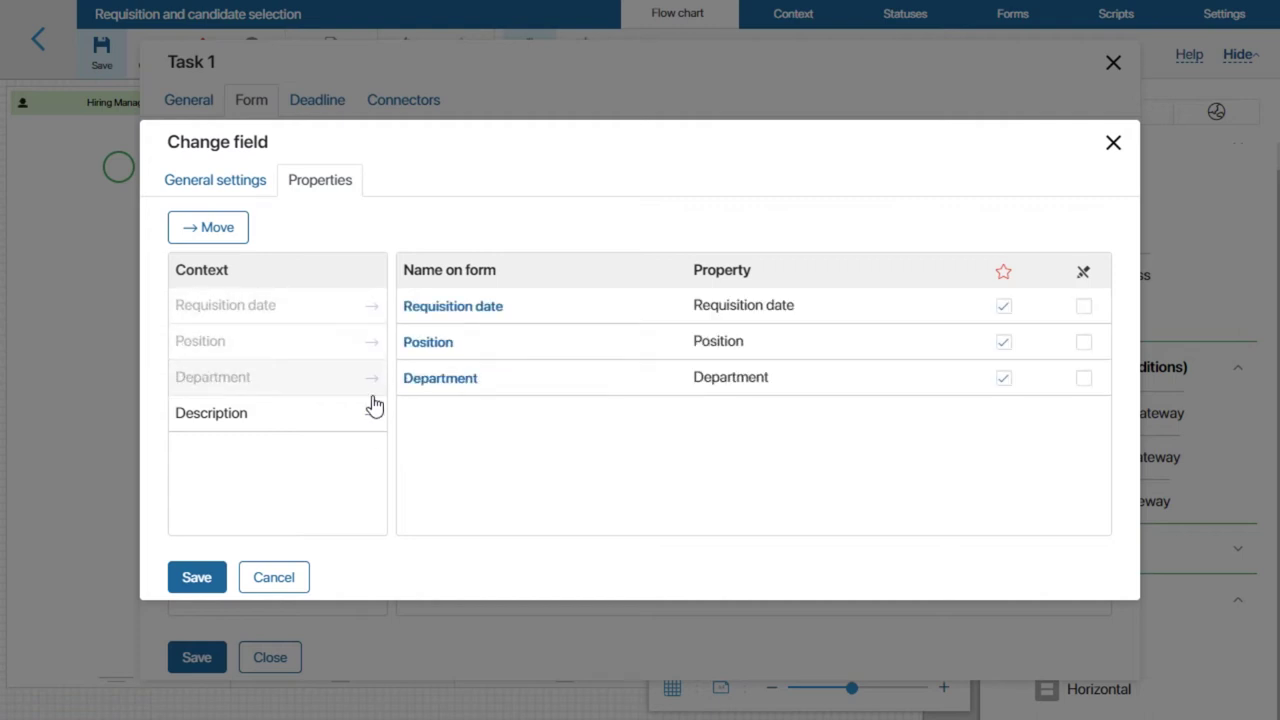
click(371, 413)
click(193, 578)
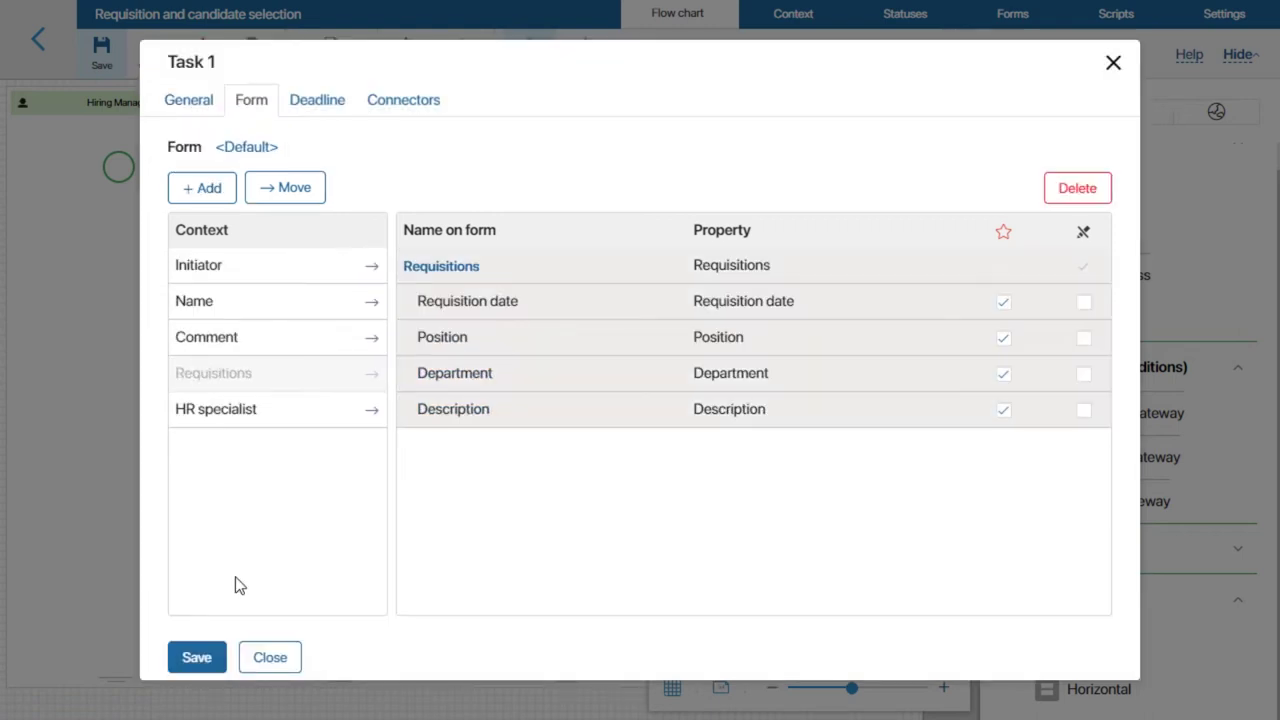
Make the four requisition properties read-only, add an editable Comment field to the form, and save the task.
click(1084, 301)
click(1084, 337)
click(1084, 373)
click(1084, 409)
click(372, 340)
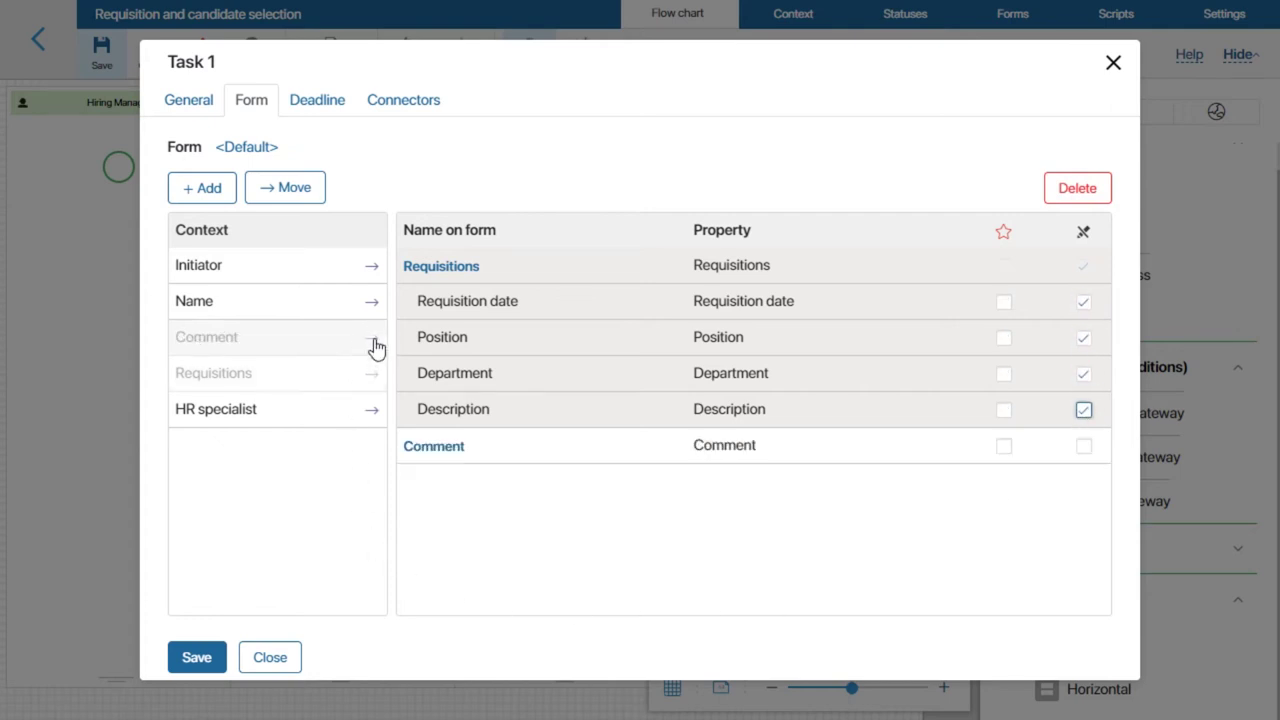
click(197, 656)
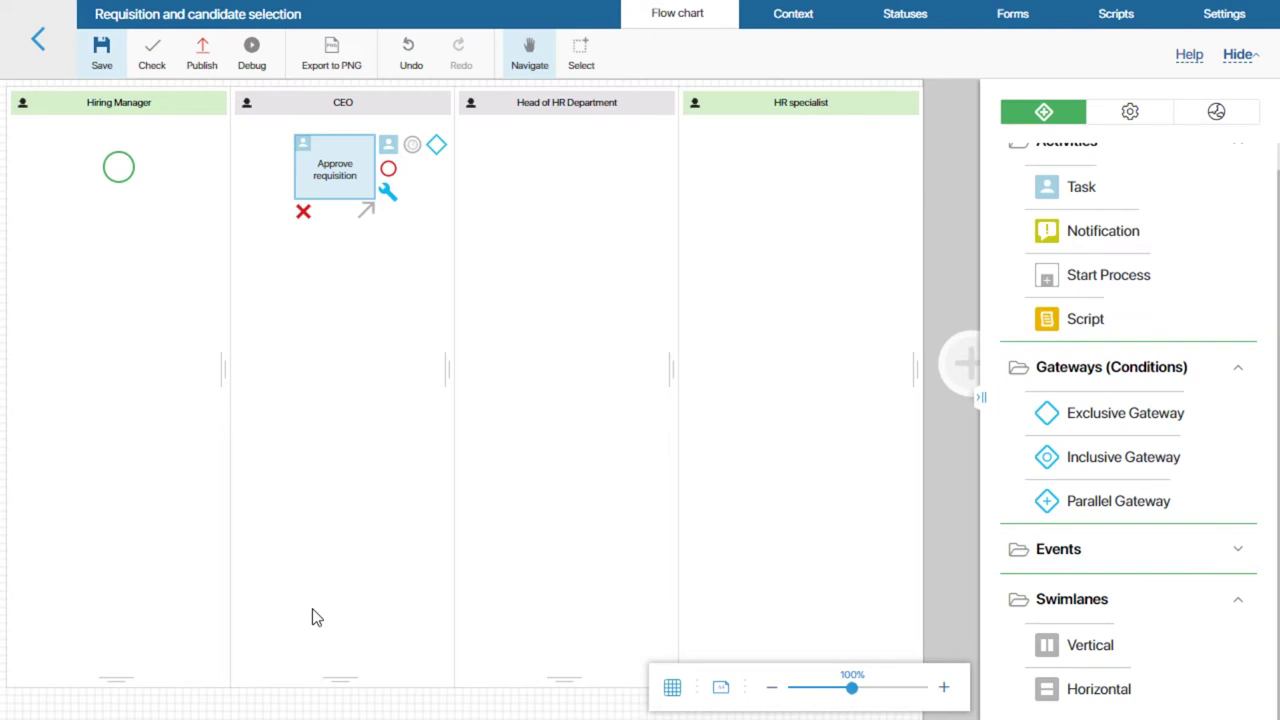
Place a notification in the Hiring Manager swimlane below the start event and name it "Requisition declined".
drag(1057, 229, 123, 274)
double_click(123, 274)
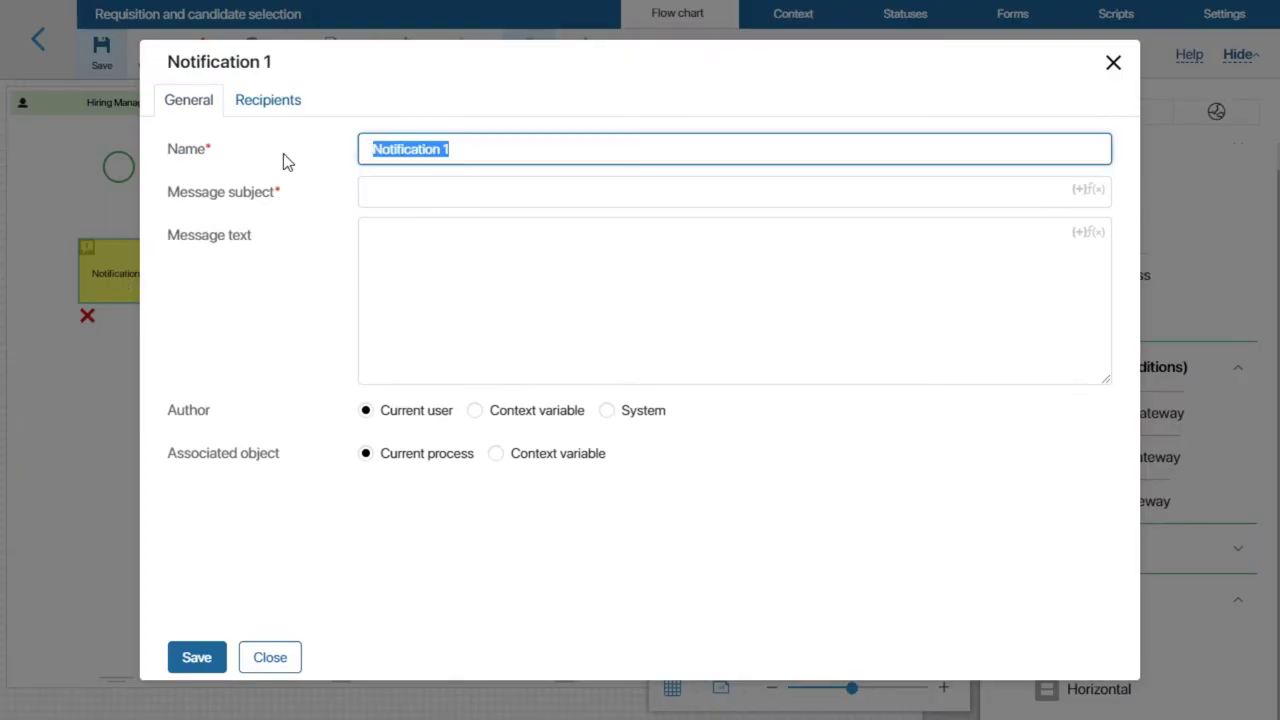
text(Requisition declined)
Set the notification's subject to "{$requisitions.__name} is declined" and its text to "{$requisitions.__name} has been declined. Reason: {$__comment}".
click(551, 191)
text({$requisitions.__name} is declined)
key(Tab)
text({$requisitions.__name} has been declined. Reason: {$__comment})
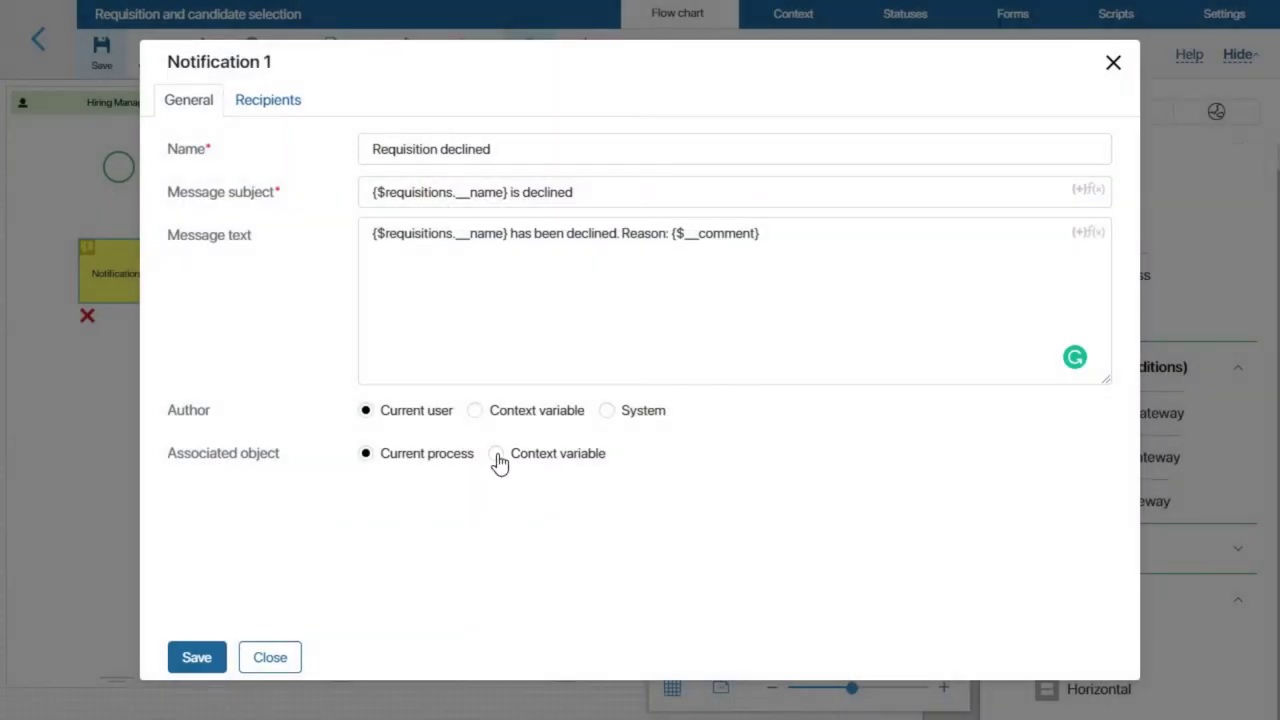
Associate the Requisition declined notification with the Requisitions context variable.
click(497, 456)
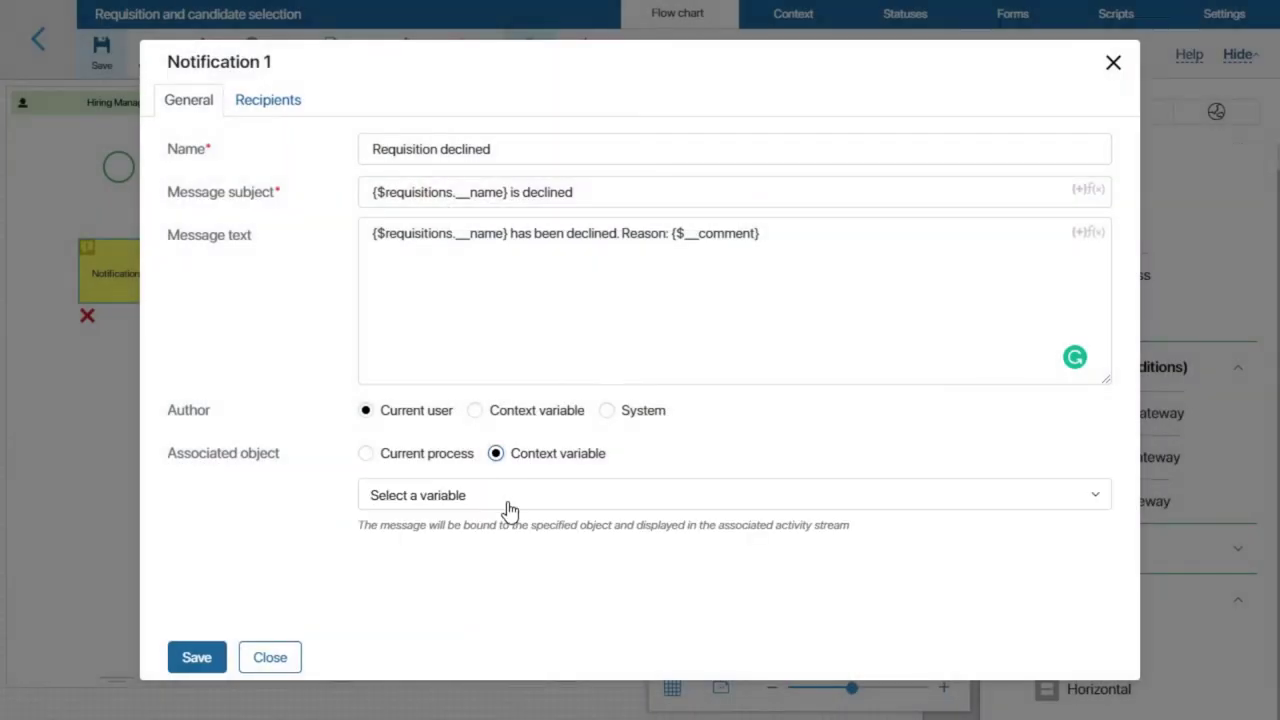
click(508, 503)
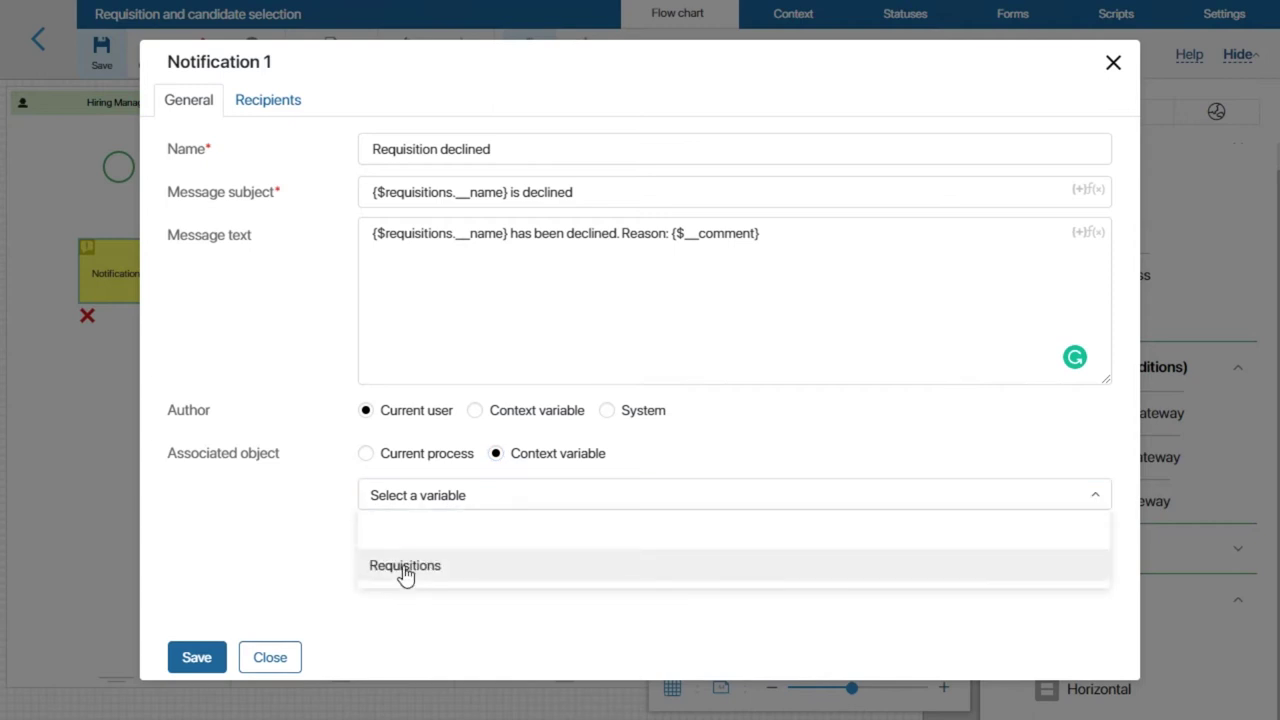
click(405, 567)
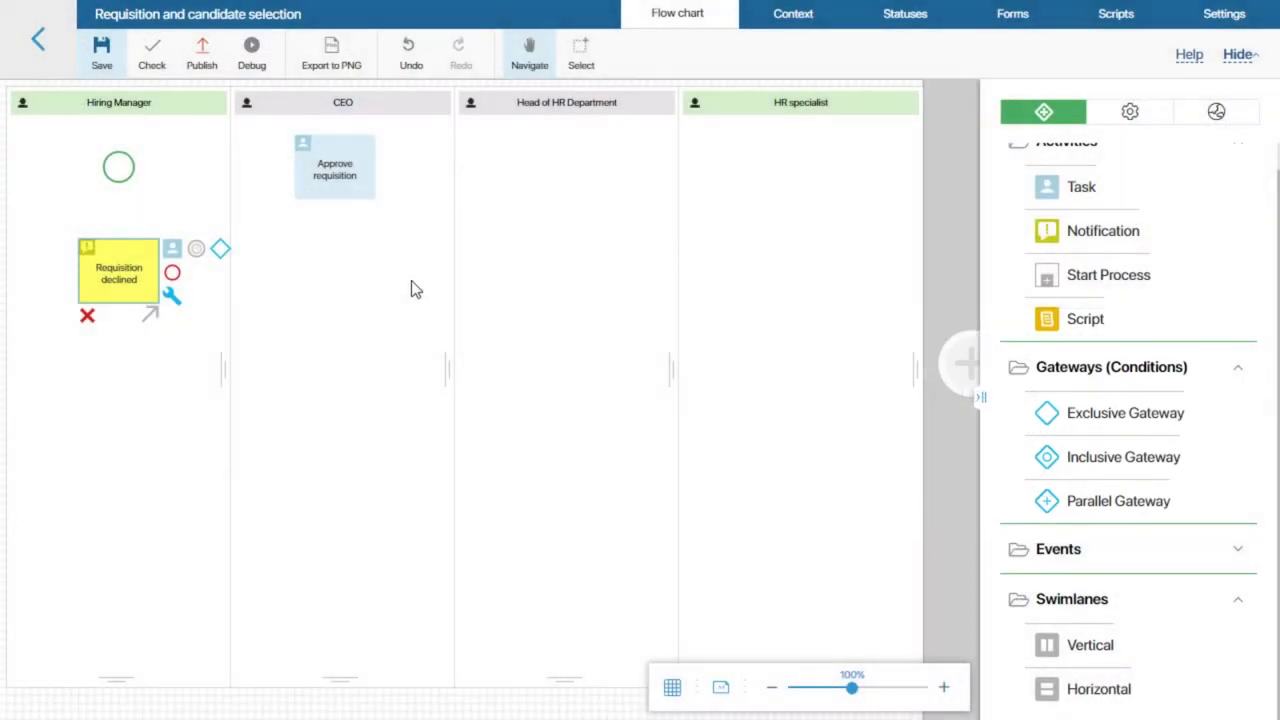
Add a "Requisition approved" notification to the Head of HR Department swimlane with subject "{$requisitions.__name} is approved", approval text with the approver's comment, and Requisitions as associated object.
drag(1043, 234, 571, 166)
double_click(569, 167)
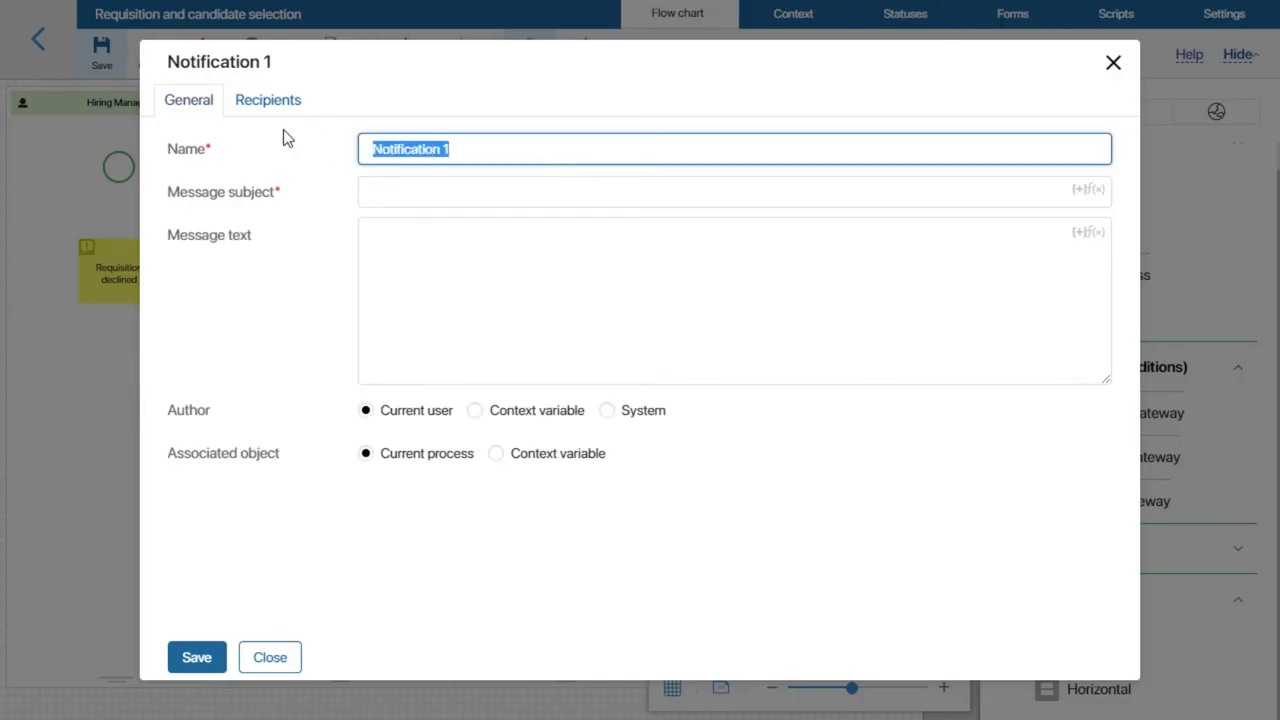
key(BackSpace)
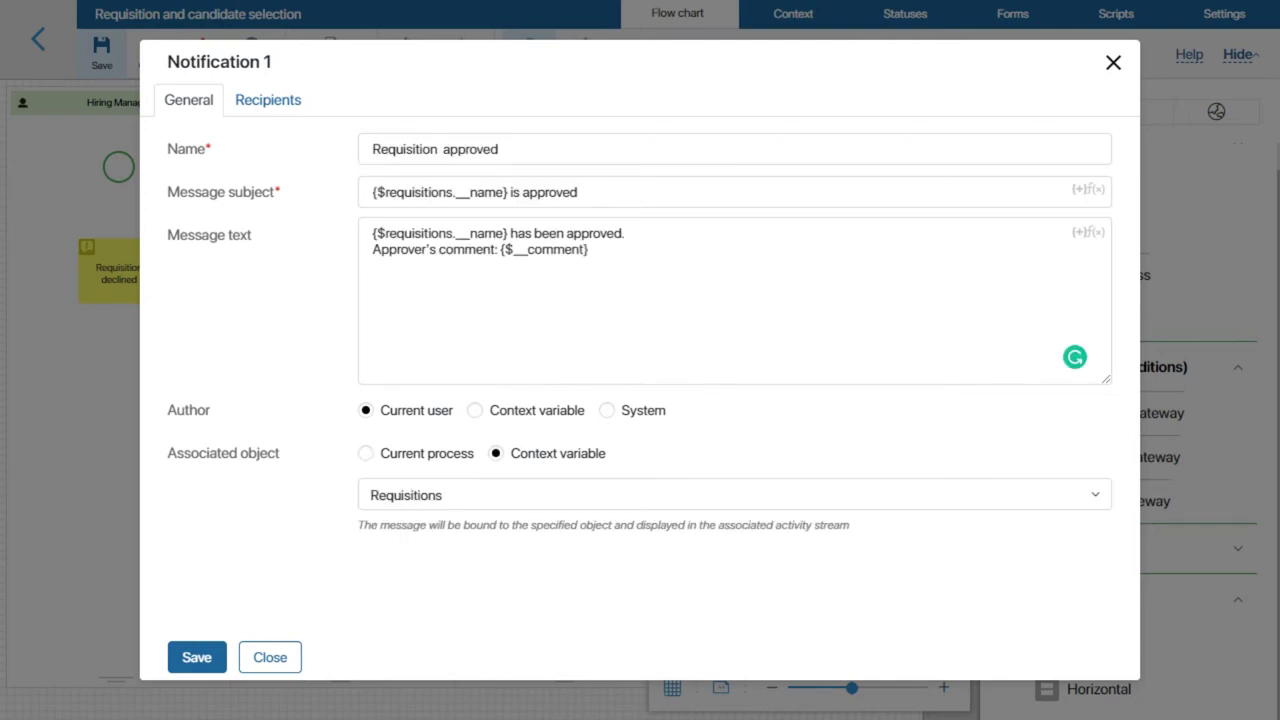
Add the Initiator context variable as a recipient of the approval notification and save the notification.
click(292, 106)
click(183, 198)
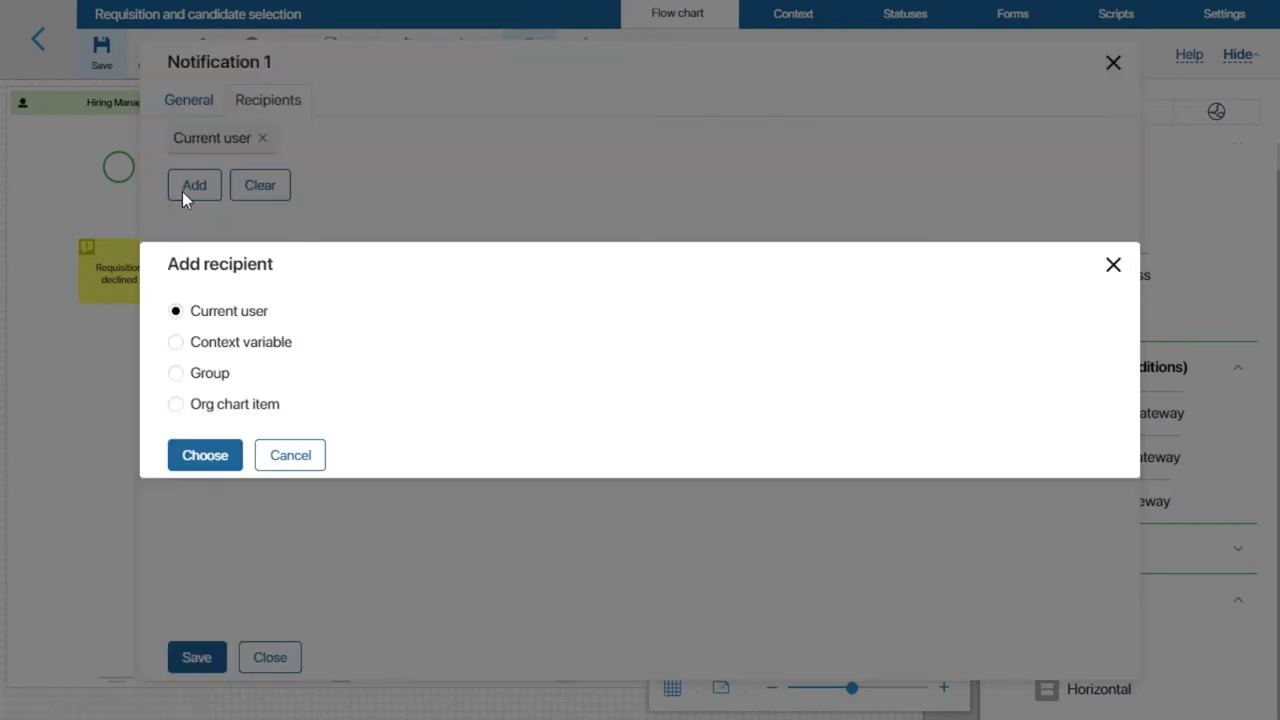
click(177, 345)
click(706, 328)
click(603, 389)
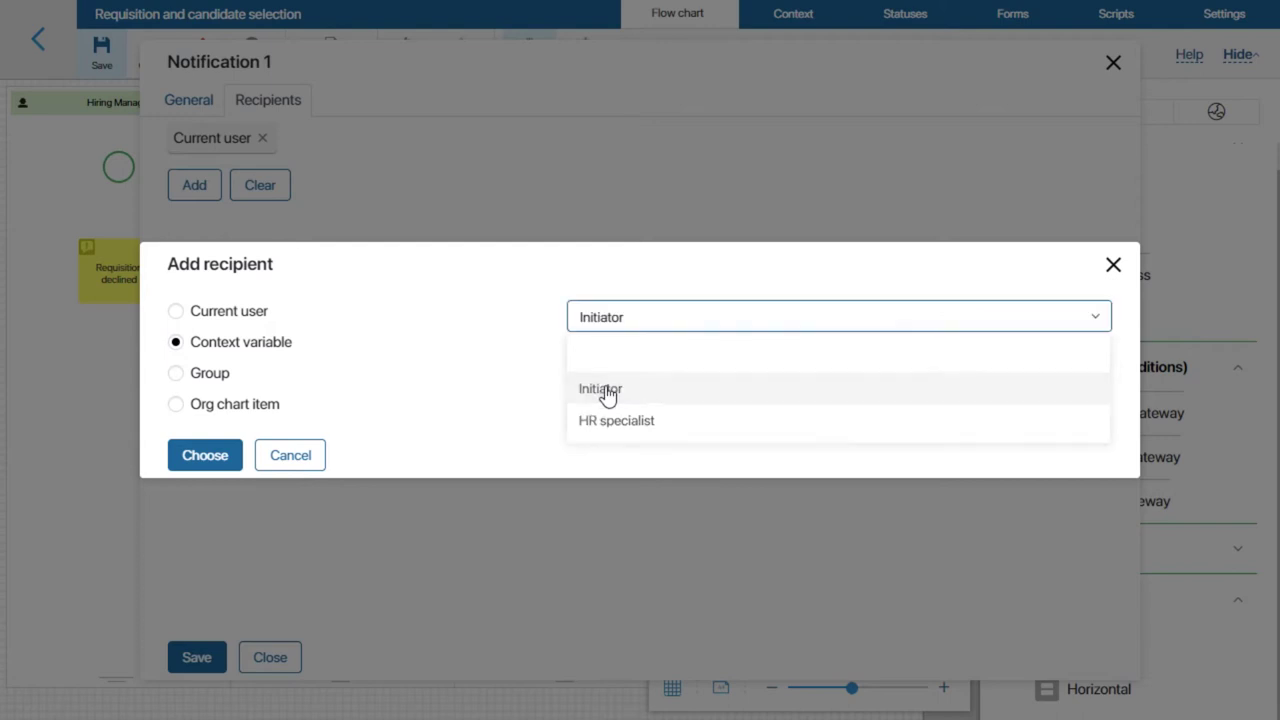
click(209, 458)
click(197, 658)
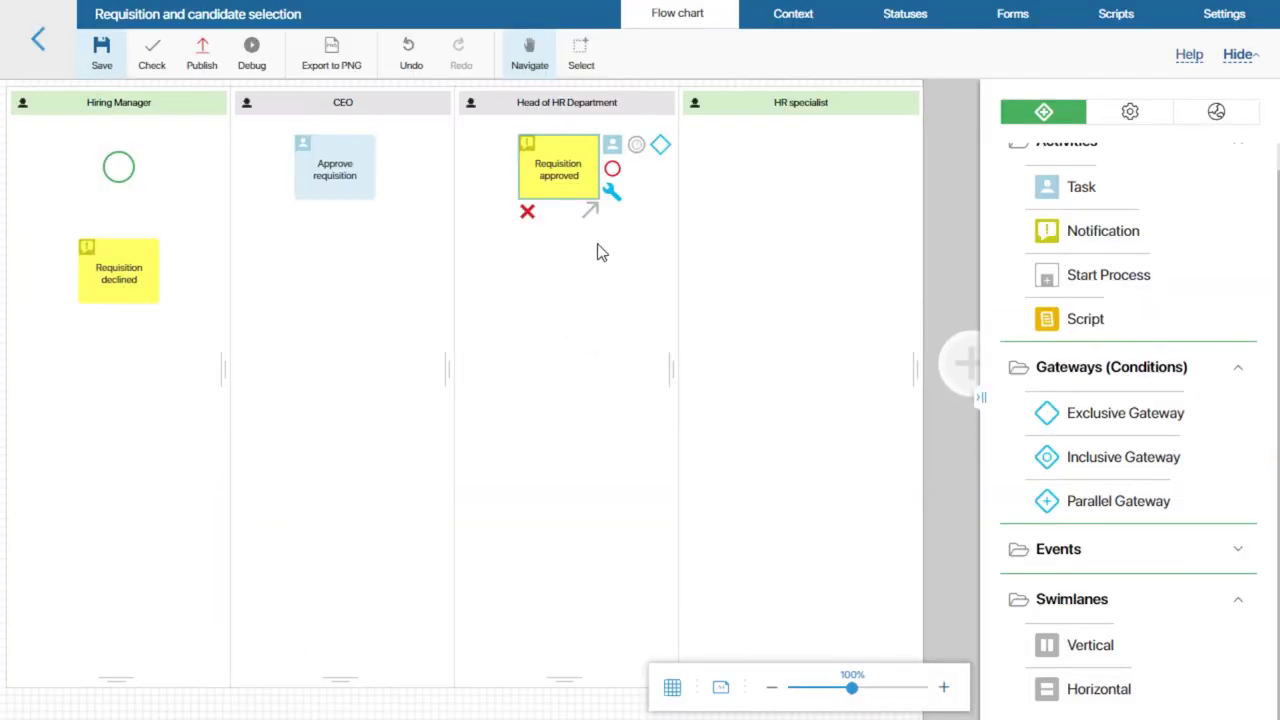
Move the Requisition approved notification to the left edge of its swimlane and place a new task beside it.
click(565, 167)
drag(502, 157, 530, 170)
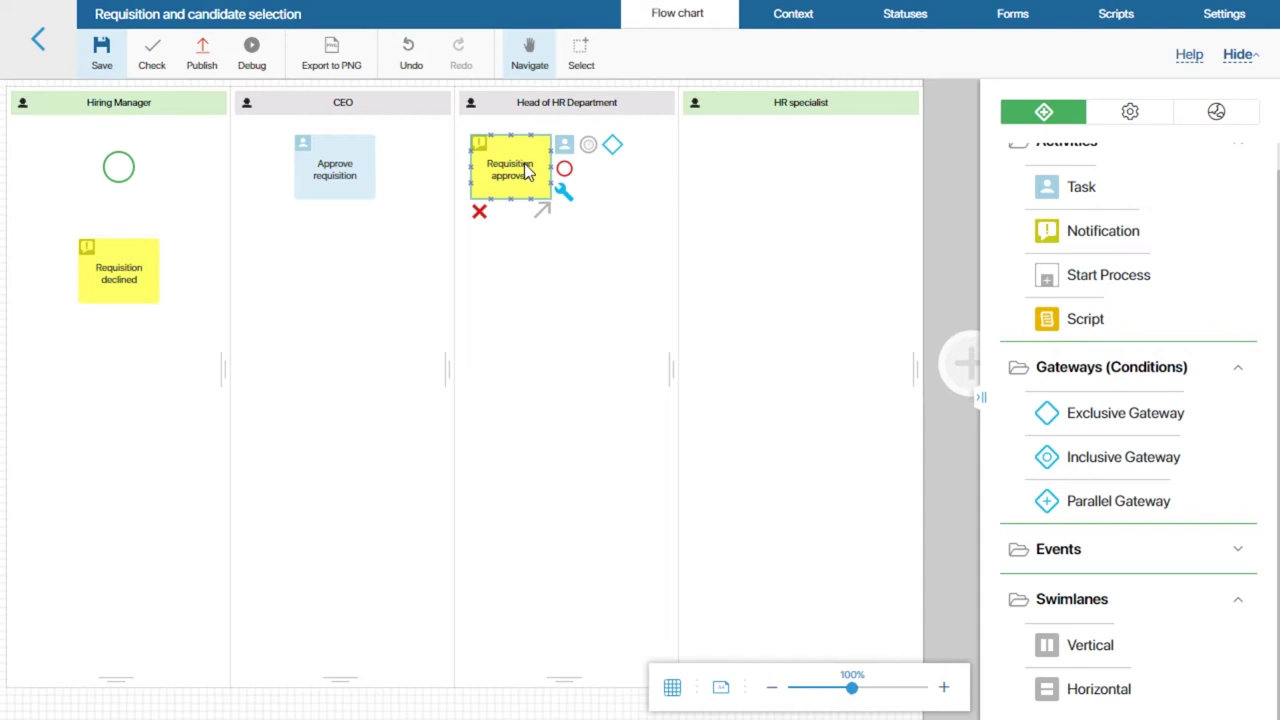
drag(1081, 187, 630, 182)
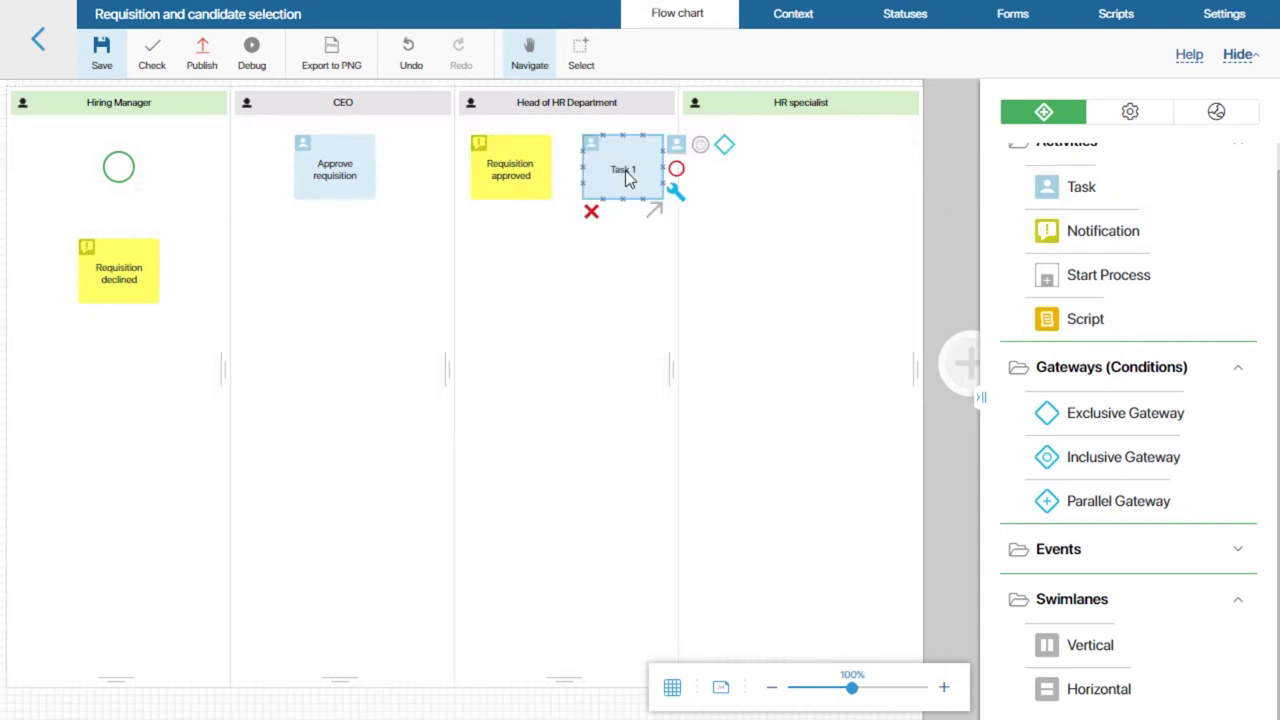
Name the task "Assign requisition to an employee", add four read-only Requisitions properties and a required HR specialist field to its form, and save it.
click(264, 100)
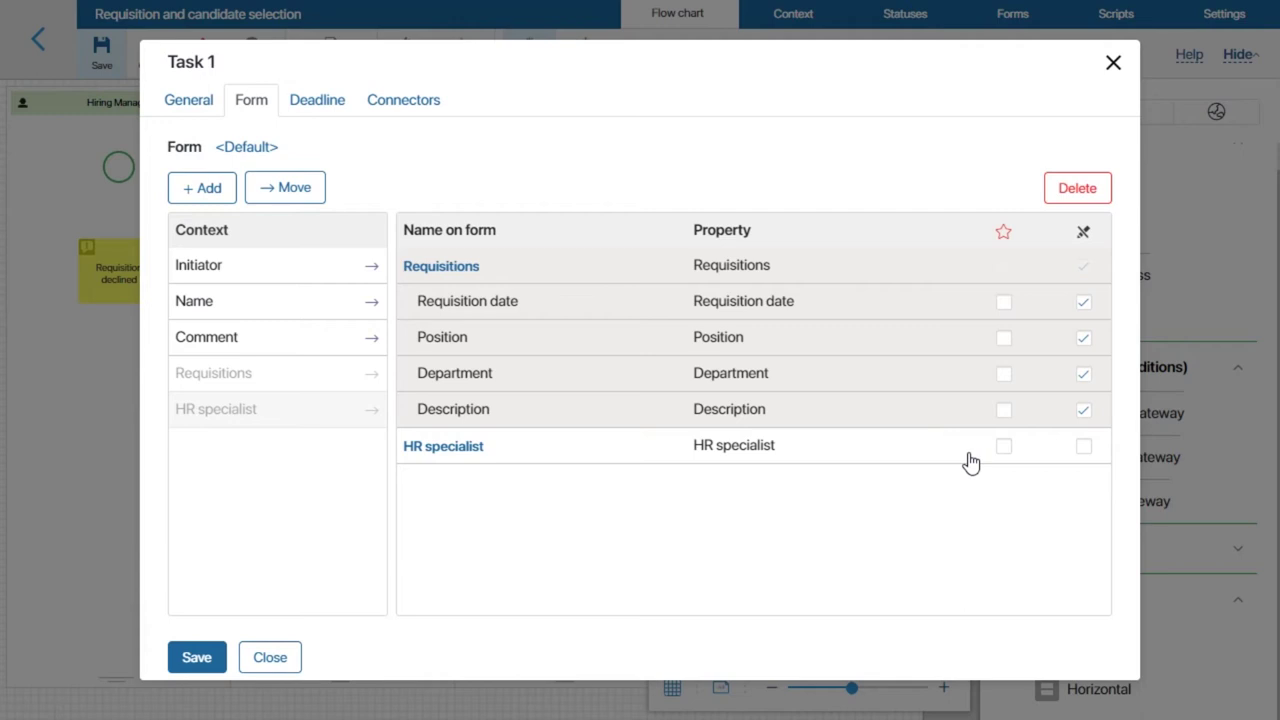
click(1003, 449)
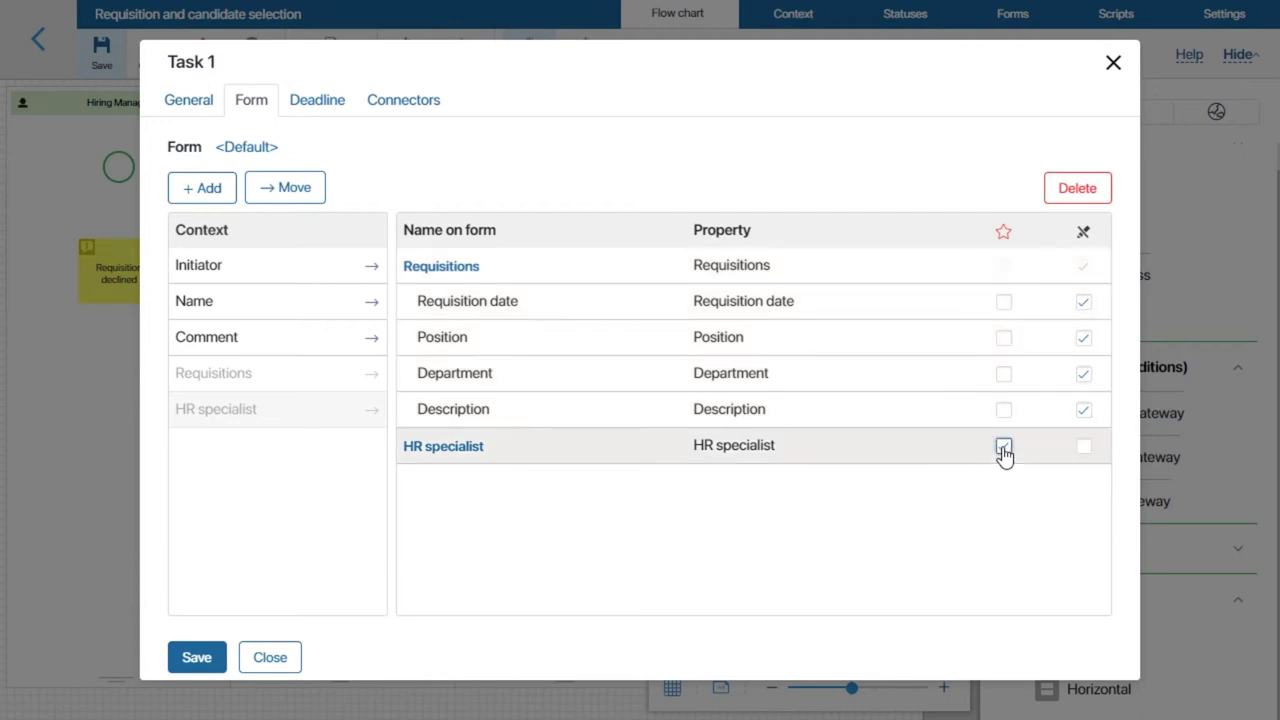
click(212, 668)
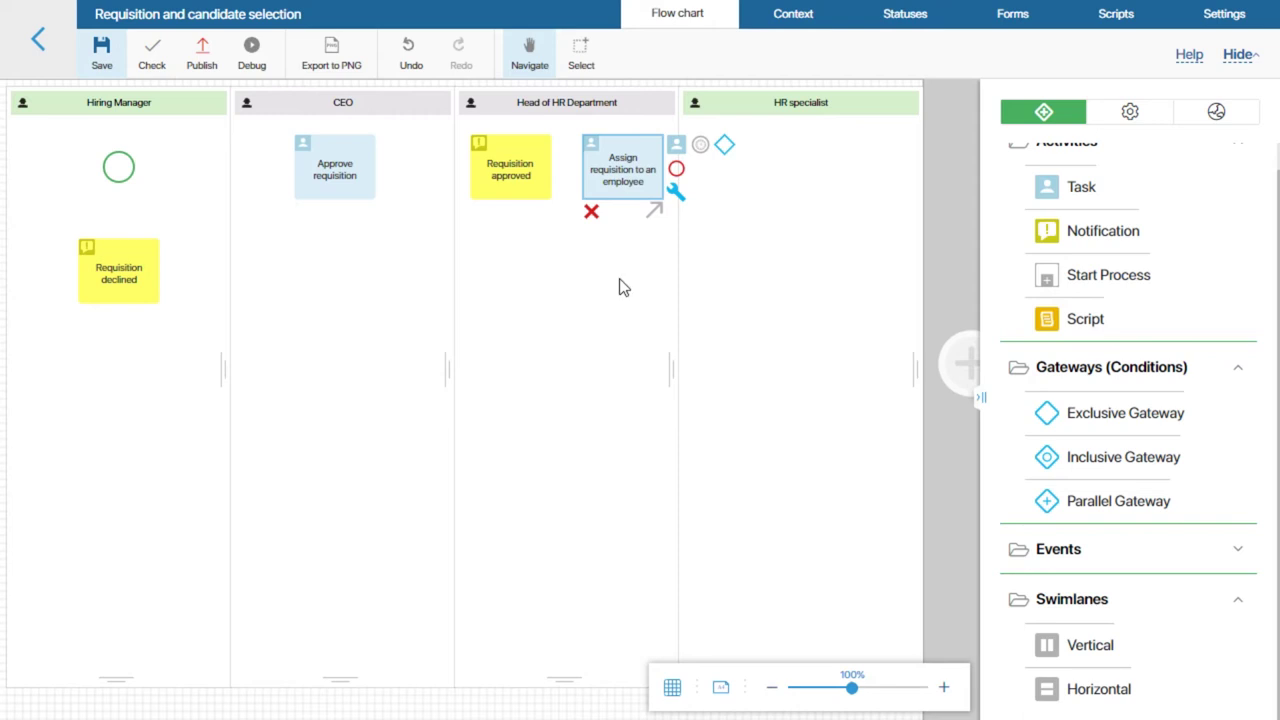
Place a task near the top of the HR specialist swimlane and name it "Post job opening".
drag(1045, 187, 756, 172)
double_click(749, 184)
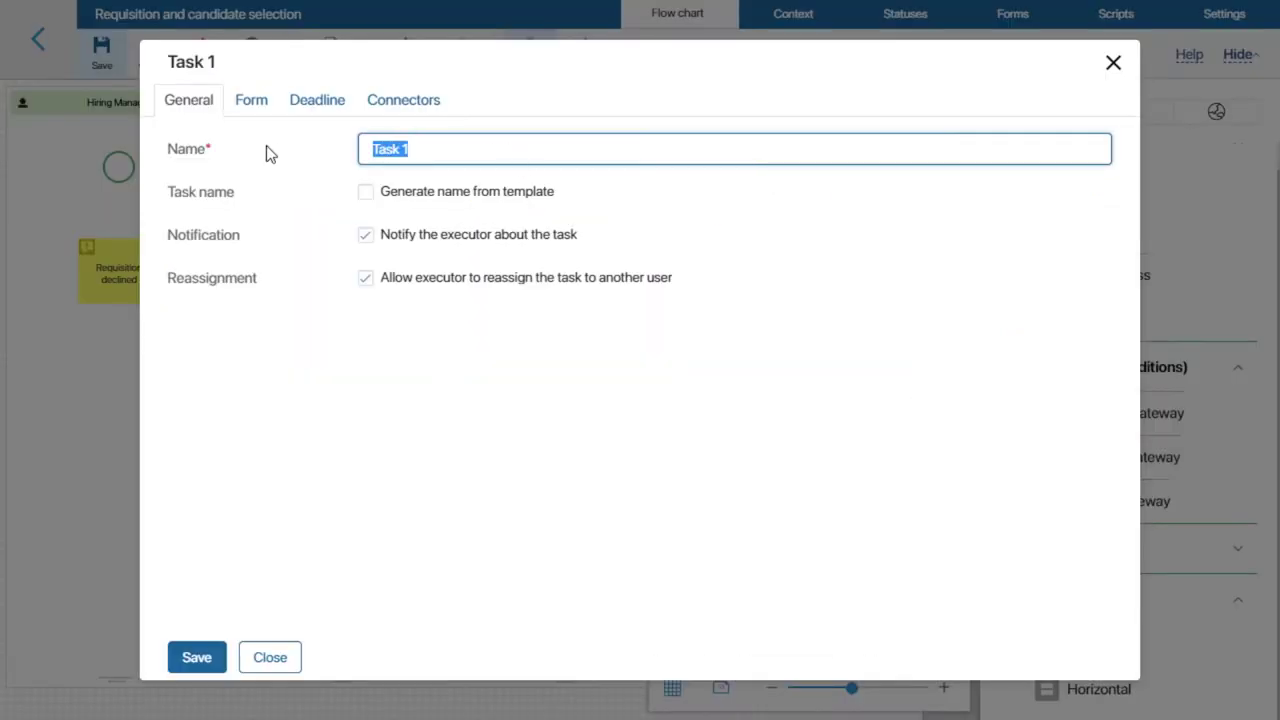
text(Post job opening)
Add Requisition date, Department, Description and HR specialist to the Post job opening form as read-only fields and save the task.
click(258, 106)
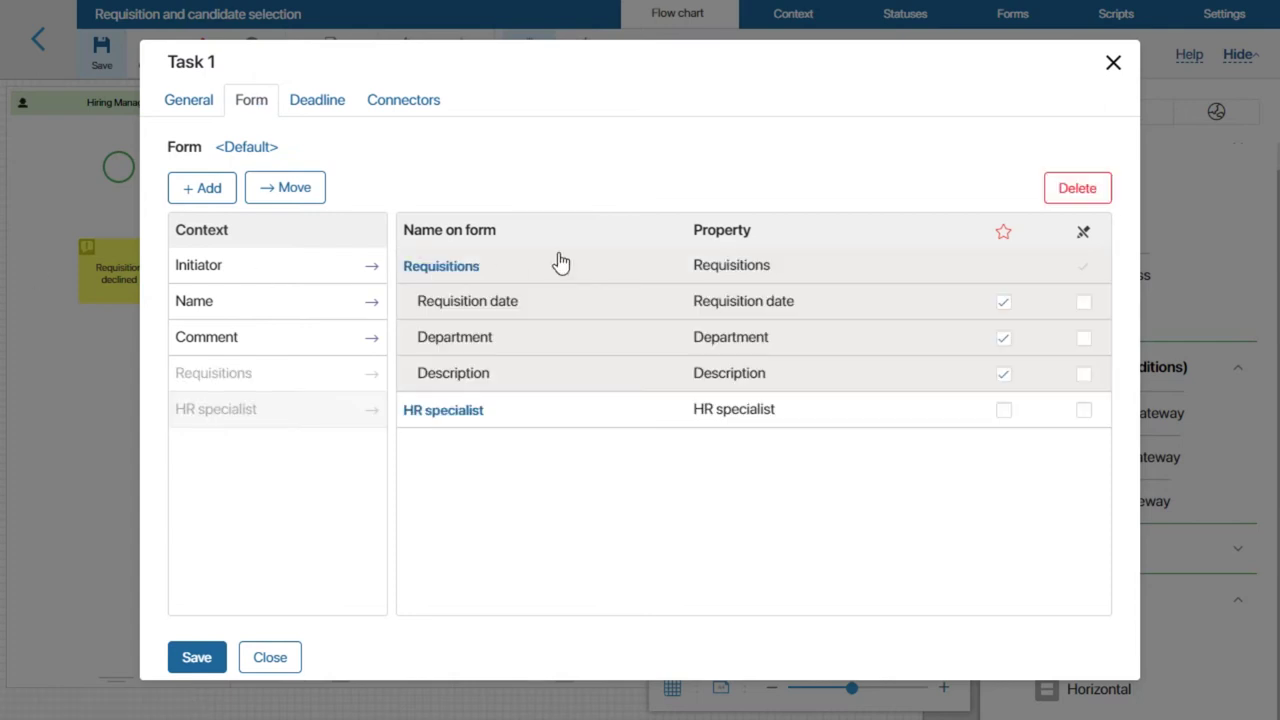
click(1083, 410)
click(1084, 373)
click(1084, 337)
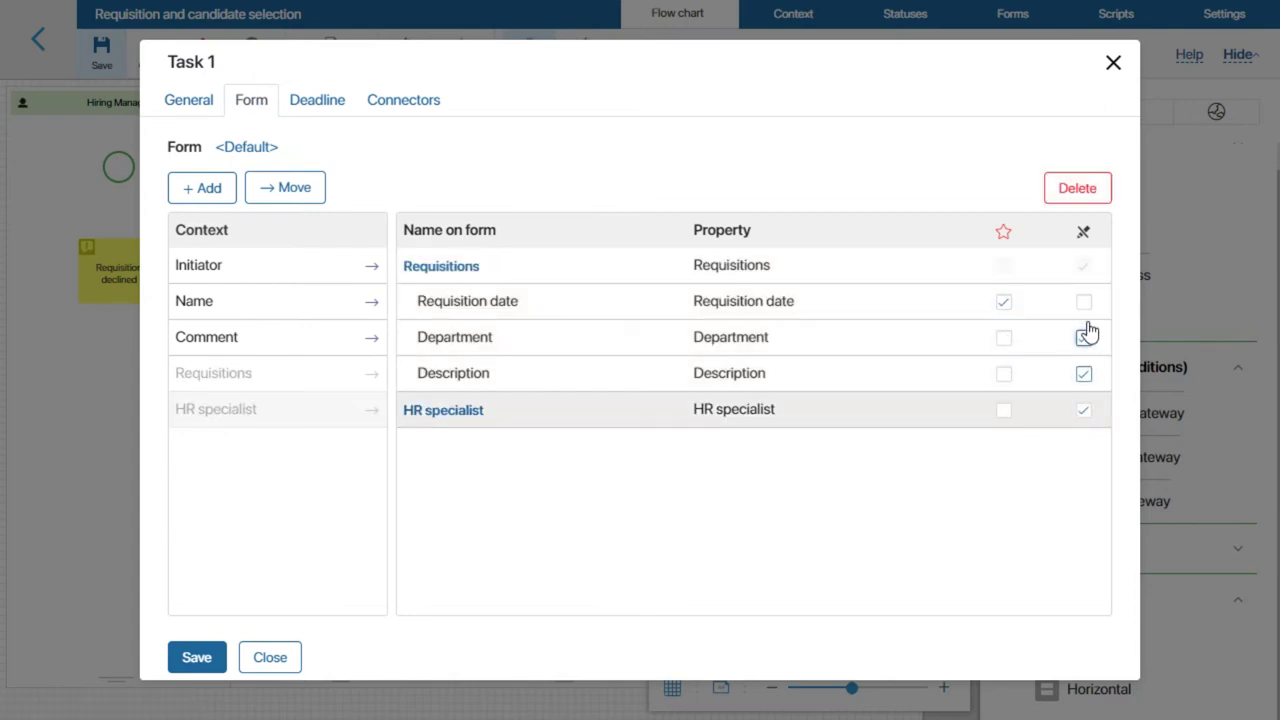
click(1085, 302)
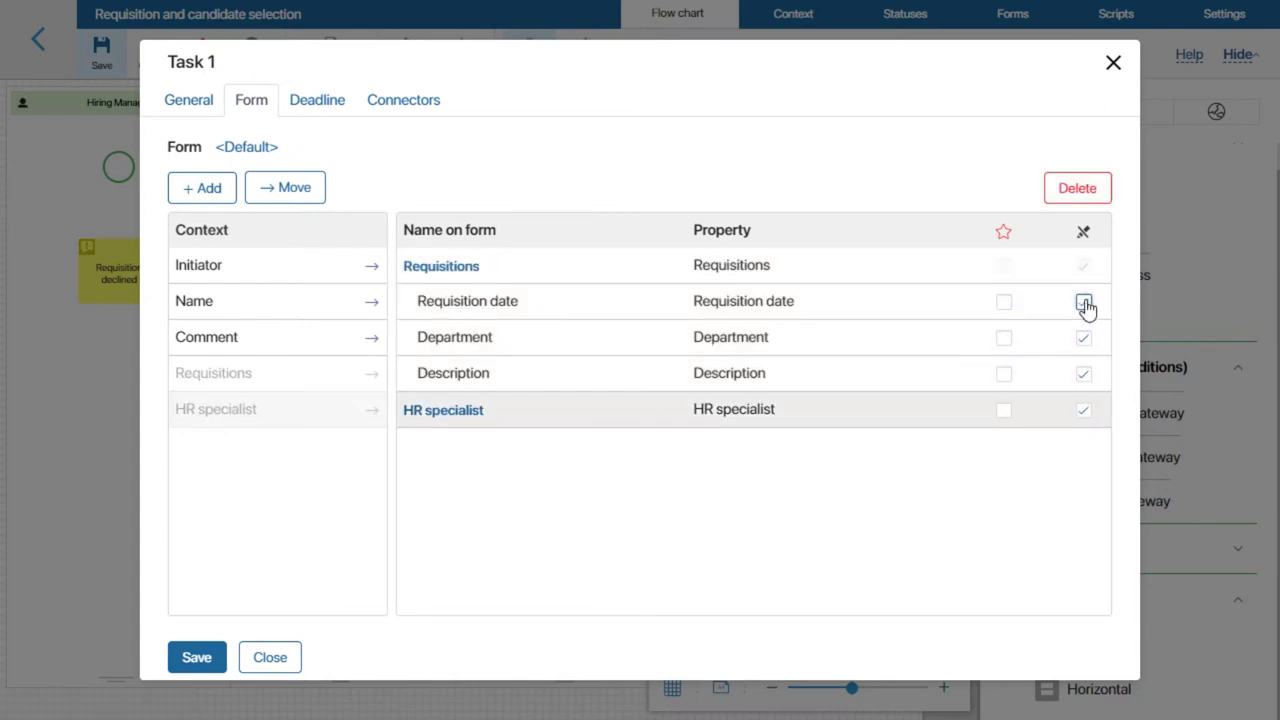
click(180, 657)
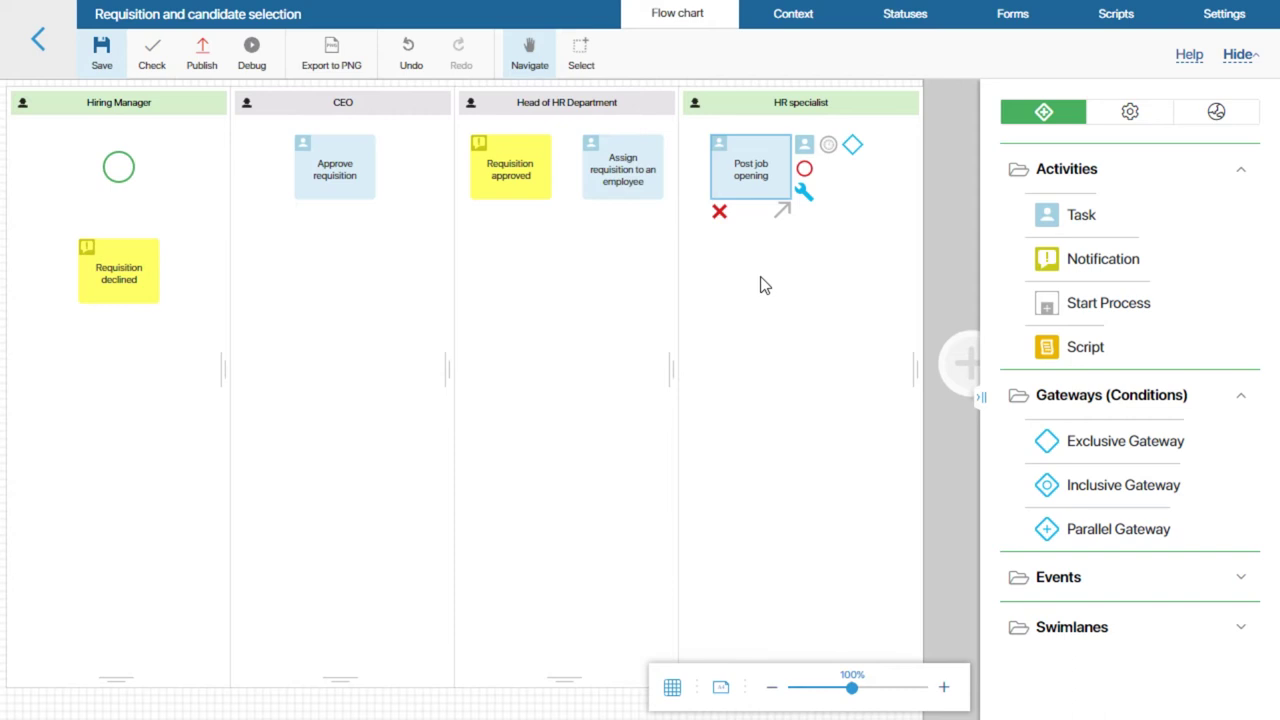
Place a Create App Item activity beside Post job opening in the HR specialist swimlane and name it "Submit new candidate".
click(1140, 116)
drag(1154, 300, 862, 168)
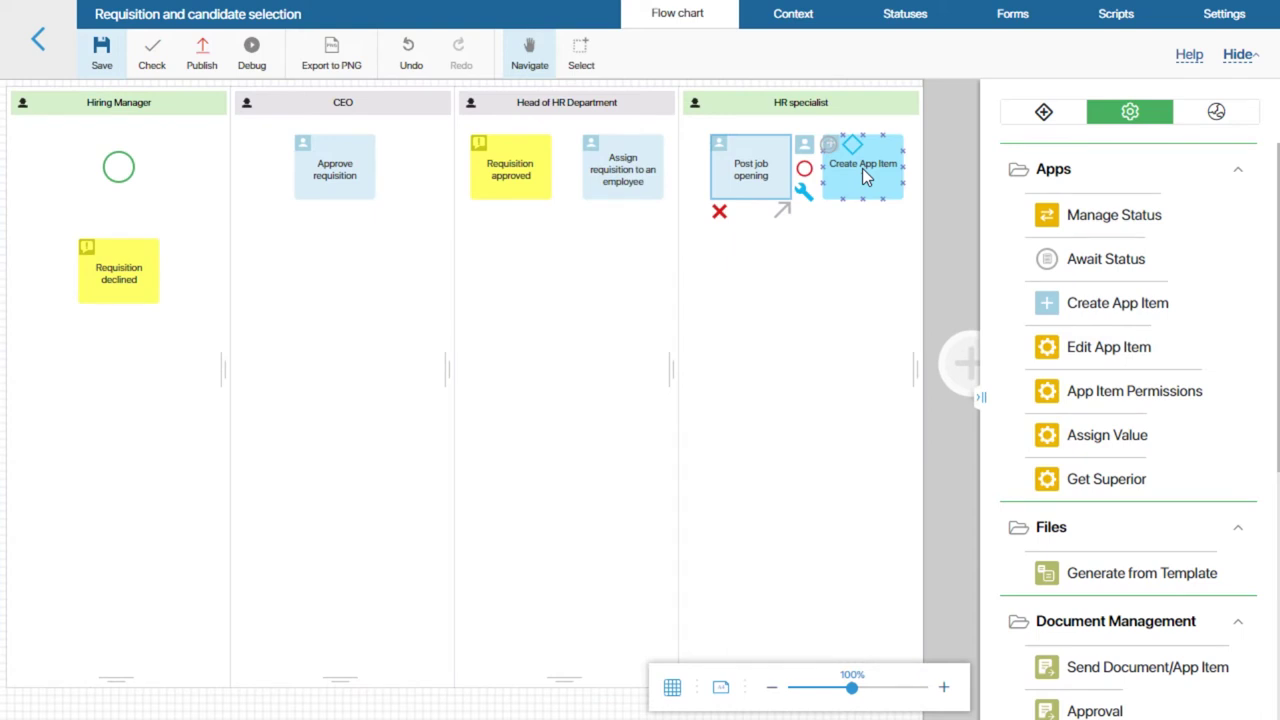
double_click(862, 168)
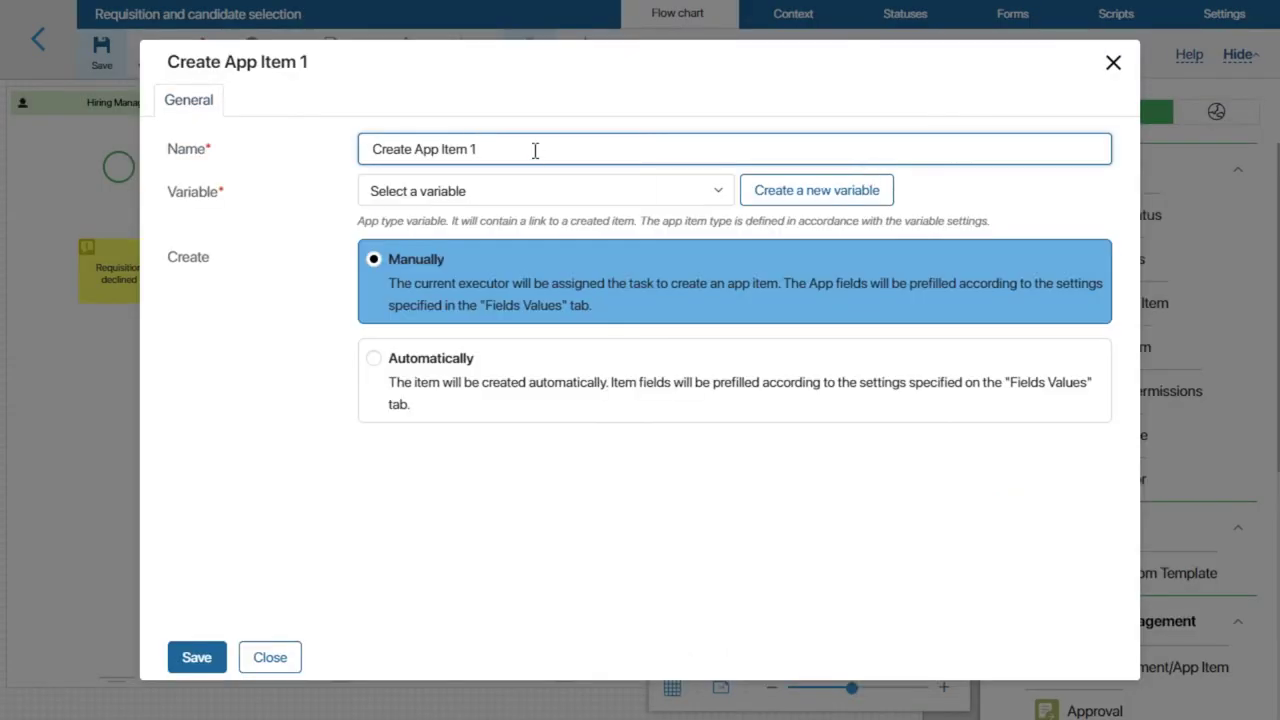
drag(535, 150, 305, 149)
text(Submit new candidate)
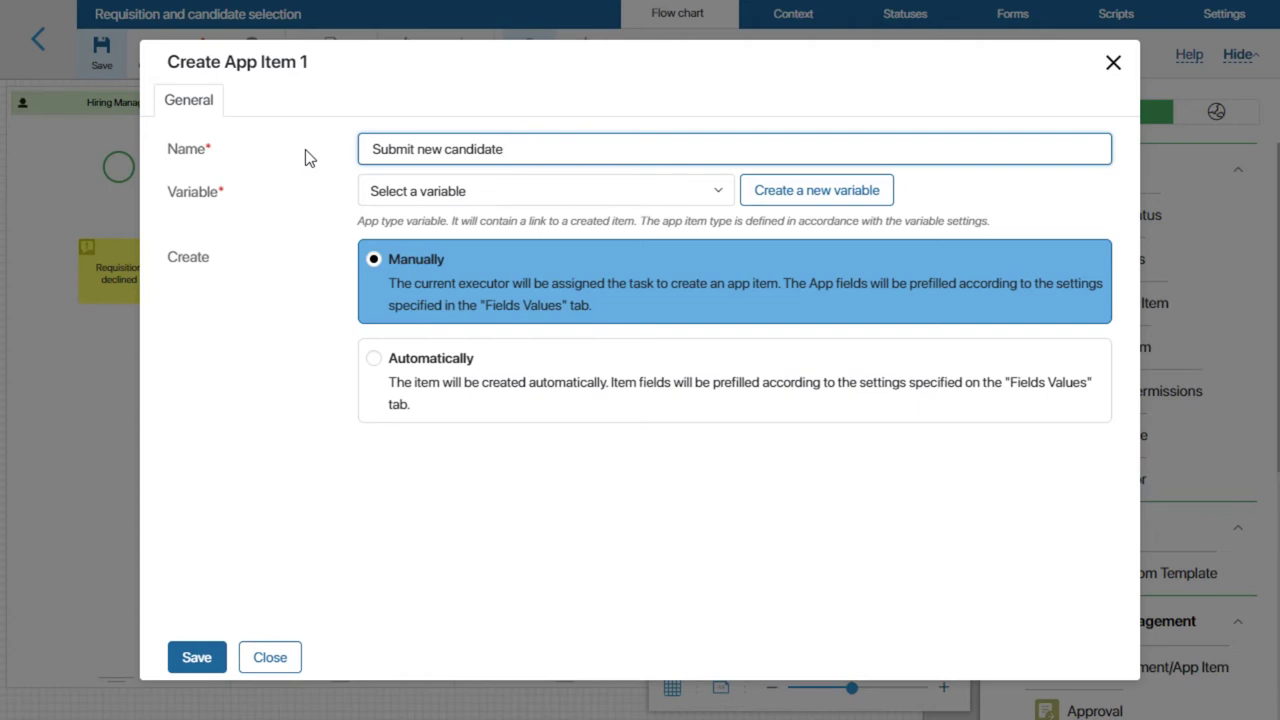
Create a single-value app variable named "Candidate" for the activity, linked to the Candidates app in Human Resources.
click(830, 192)
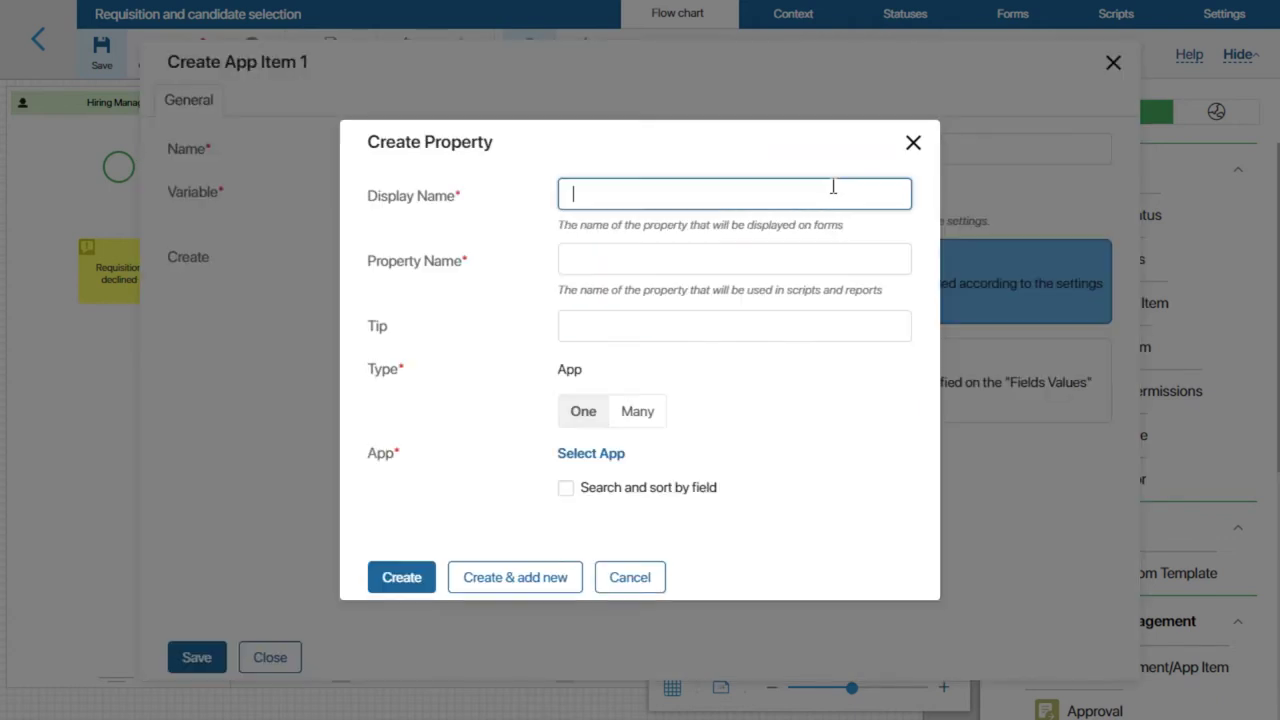
text(Candidate)
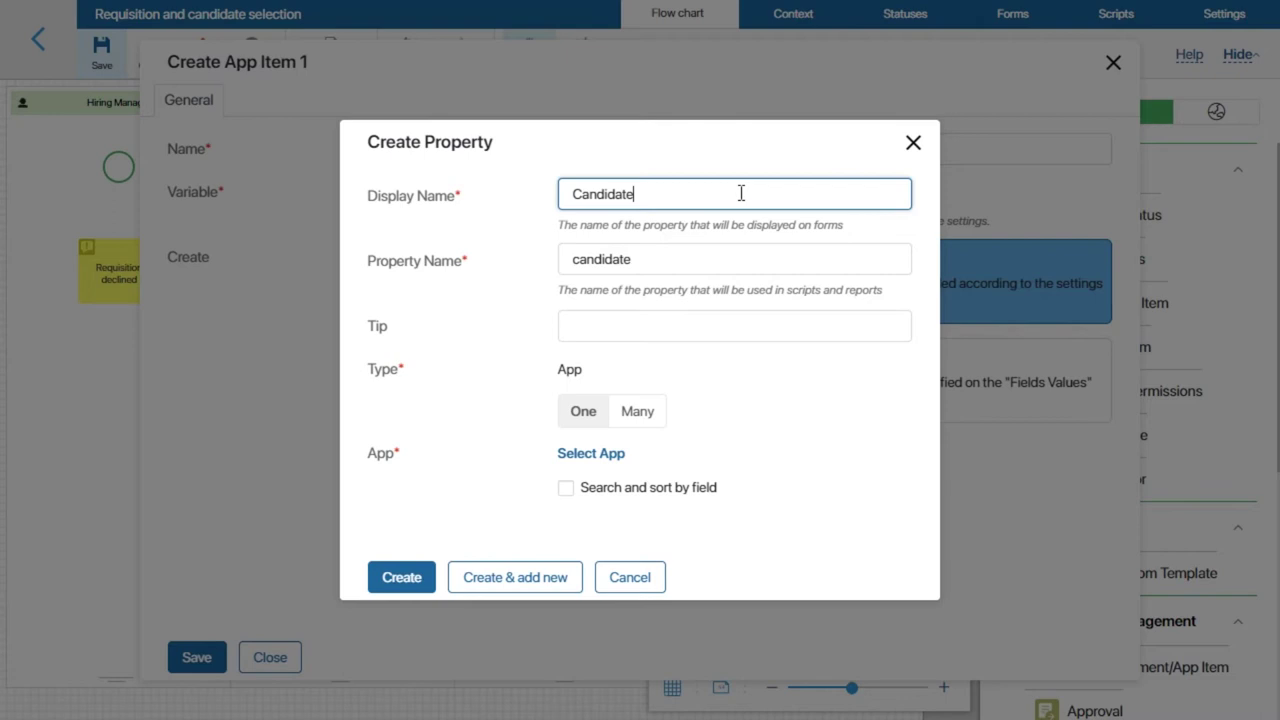
click(592, 457)
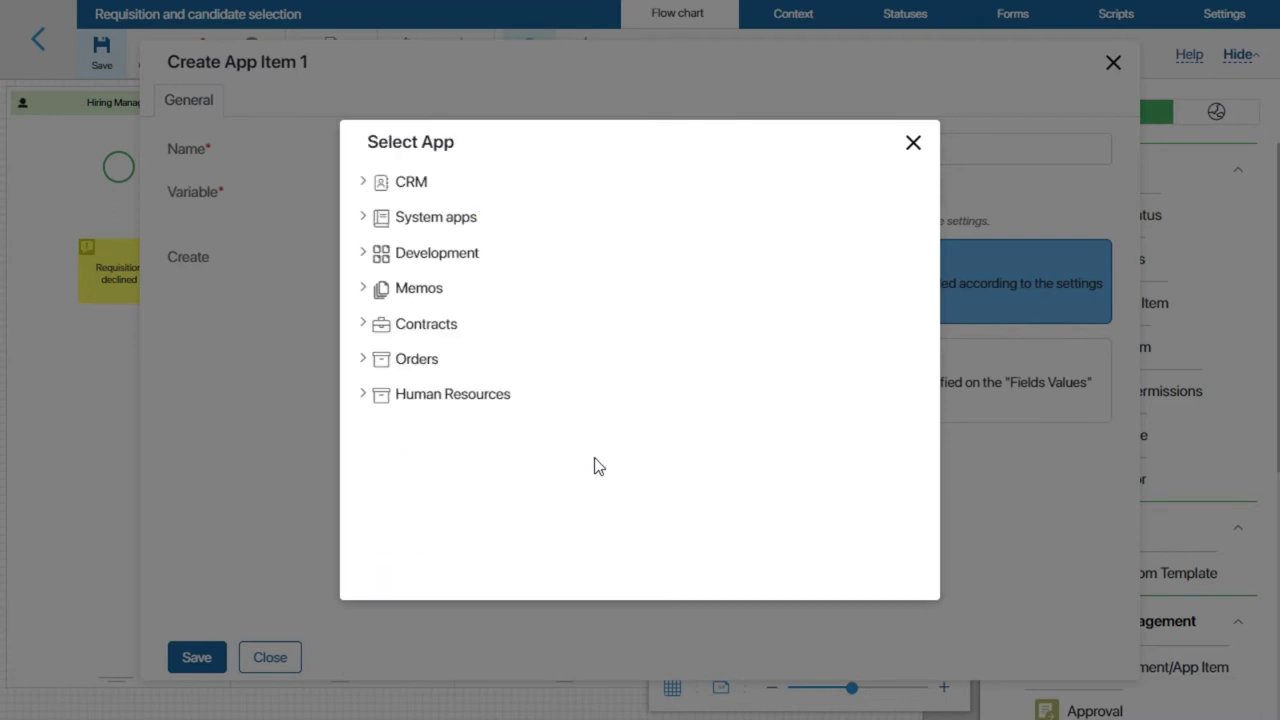
click(361, 399)
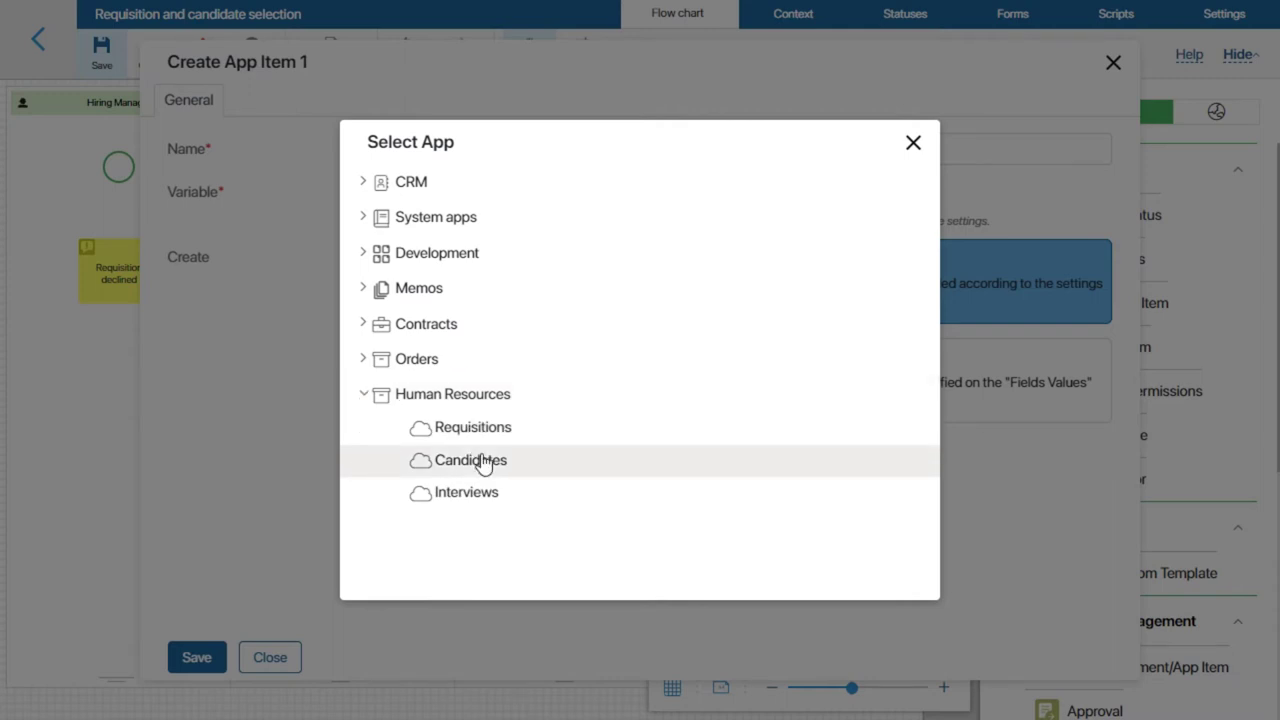
click(483, 462)
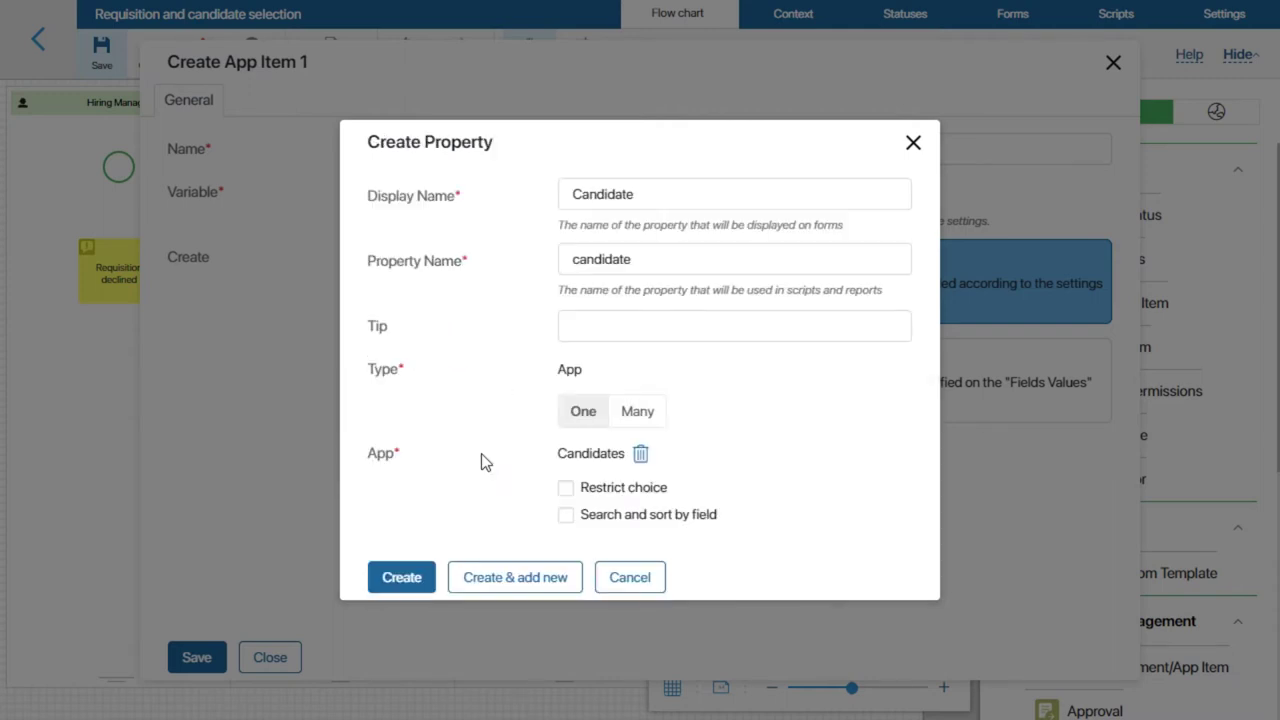
click(401, 578)
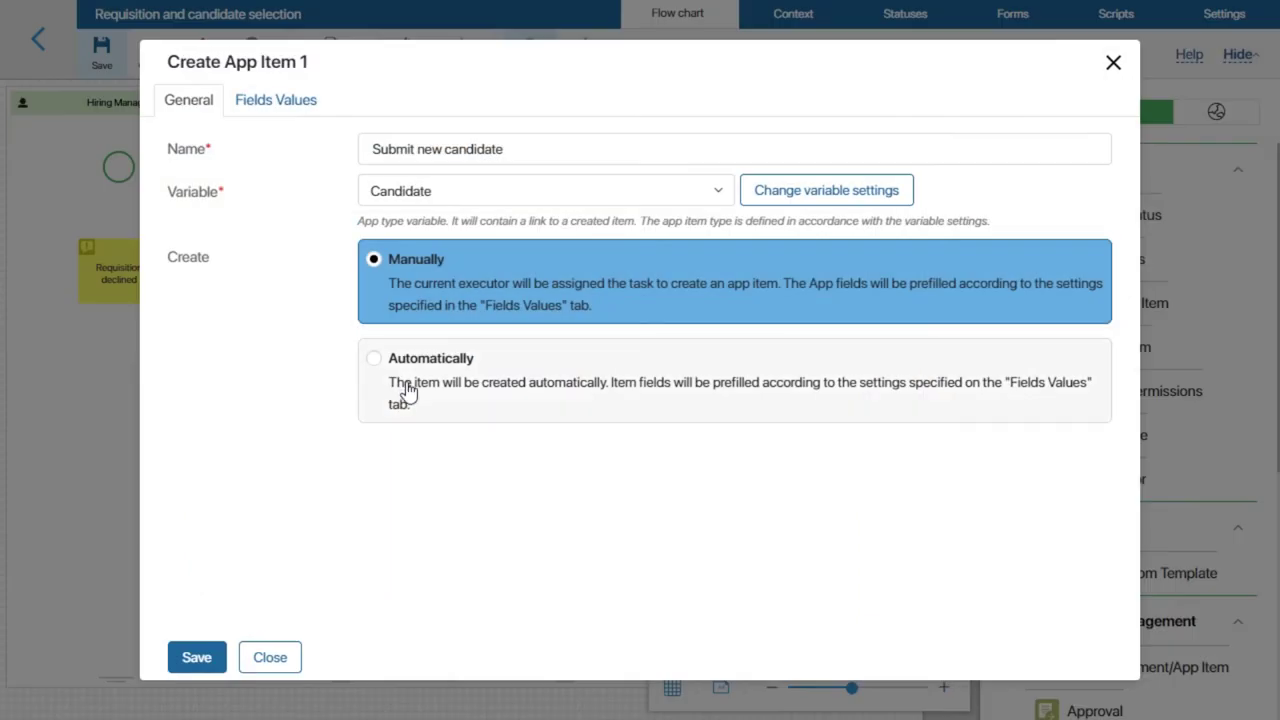
Set the candidate item to be created automatically and open the app field choices for a new field mapping.
click(386, 394)
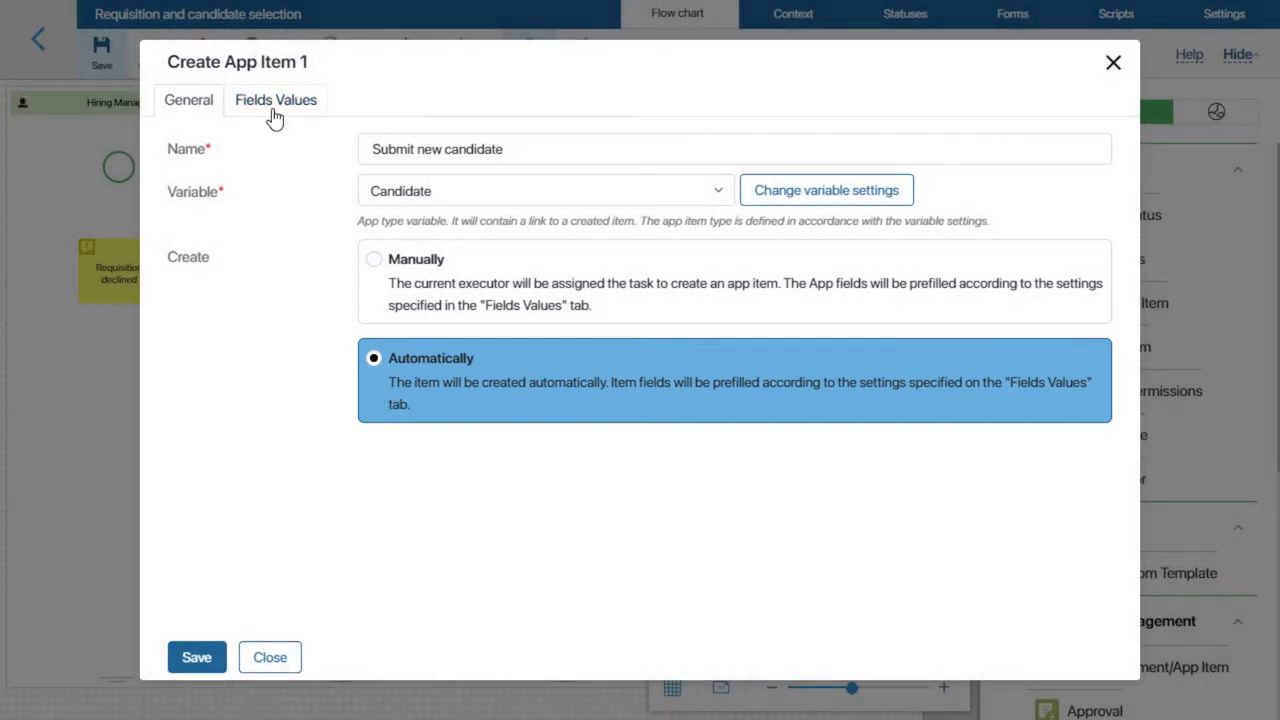
click(275, 115)
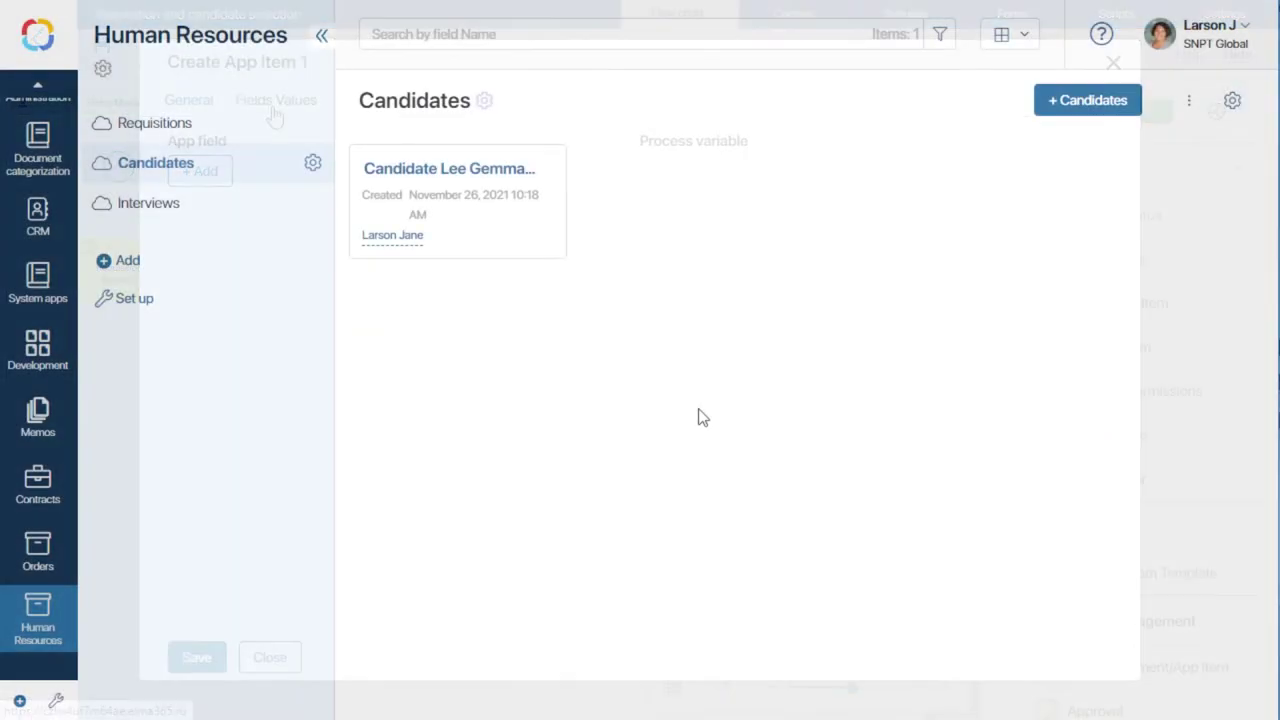
click(449, 168)
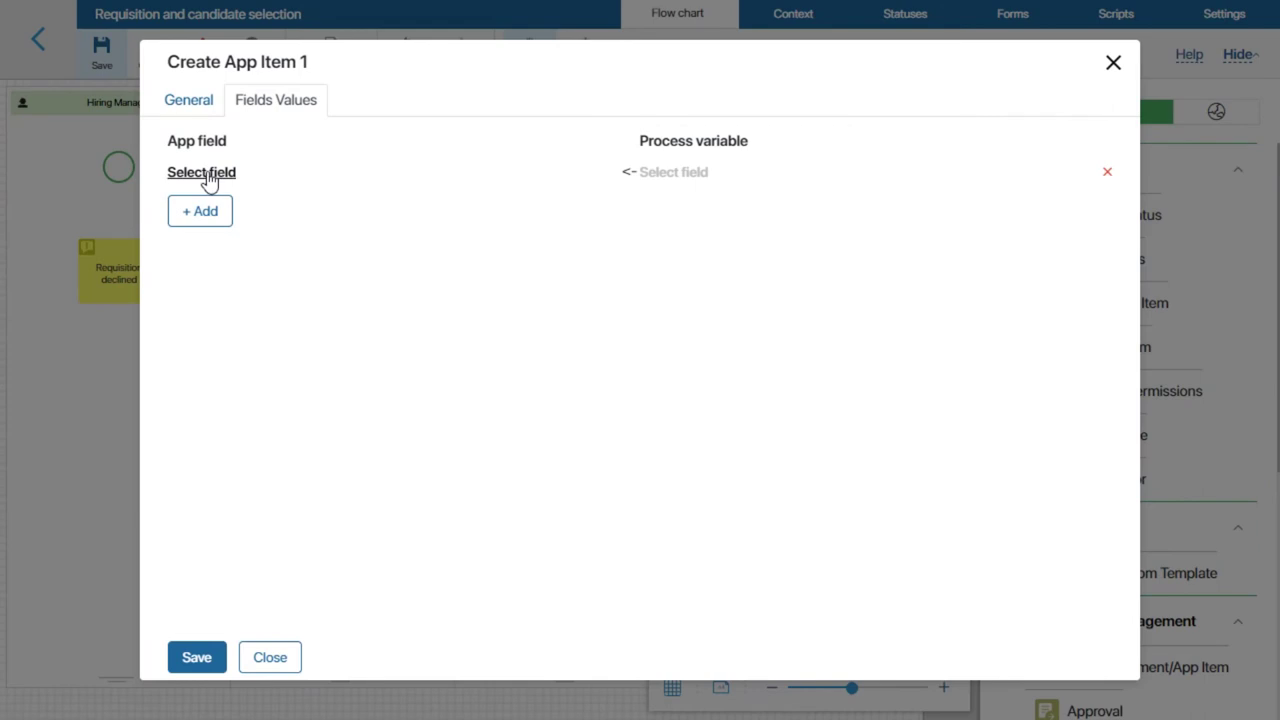
click(206, 176)
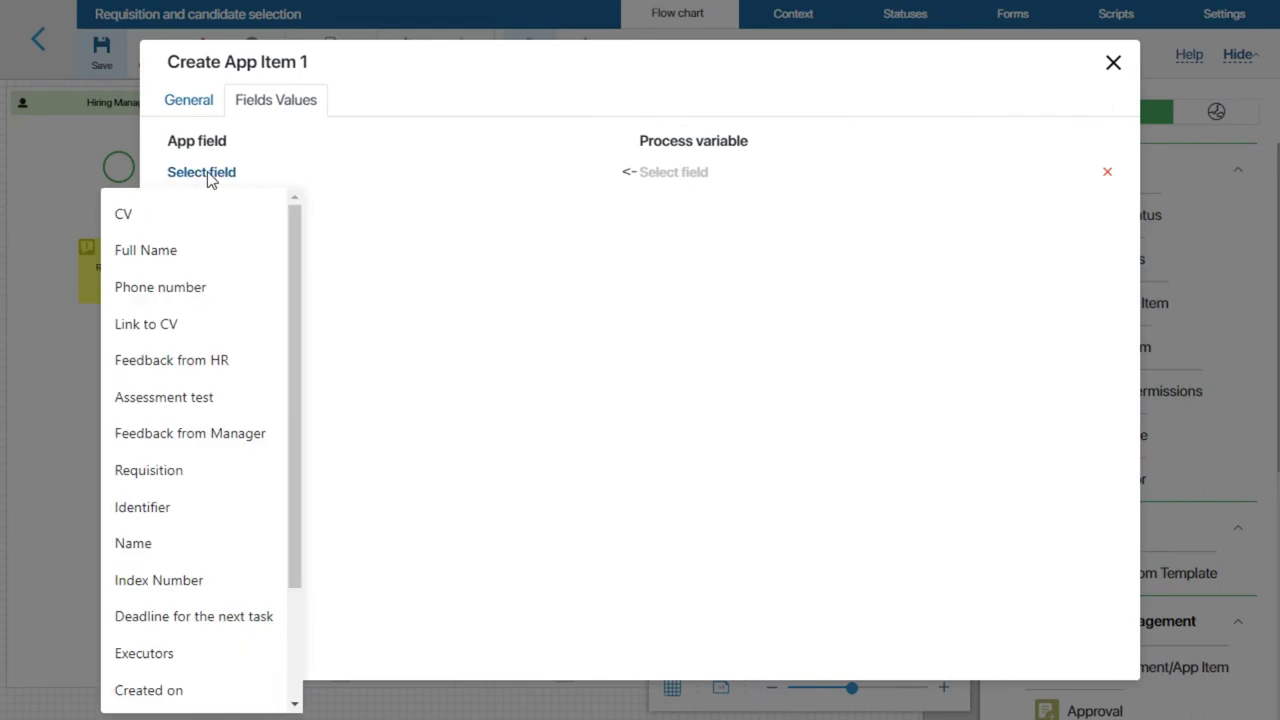
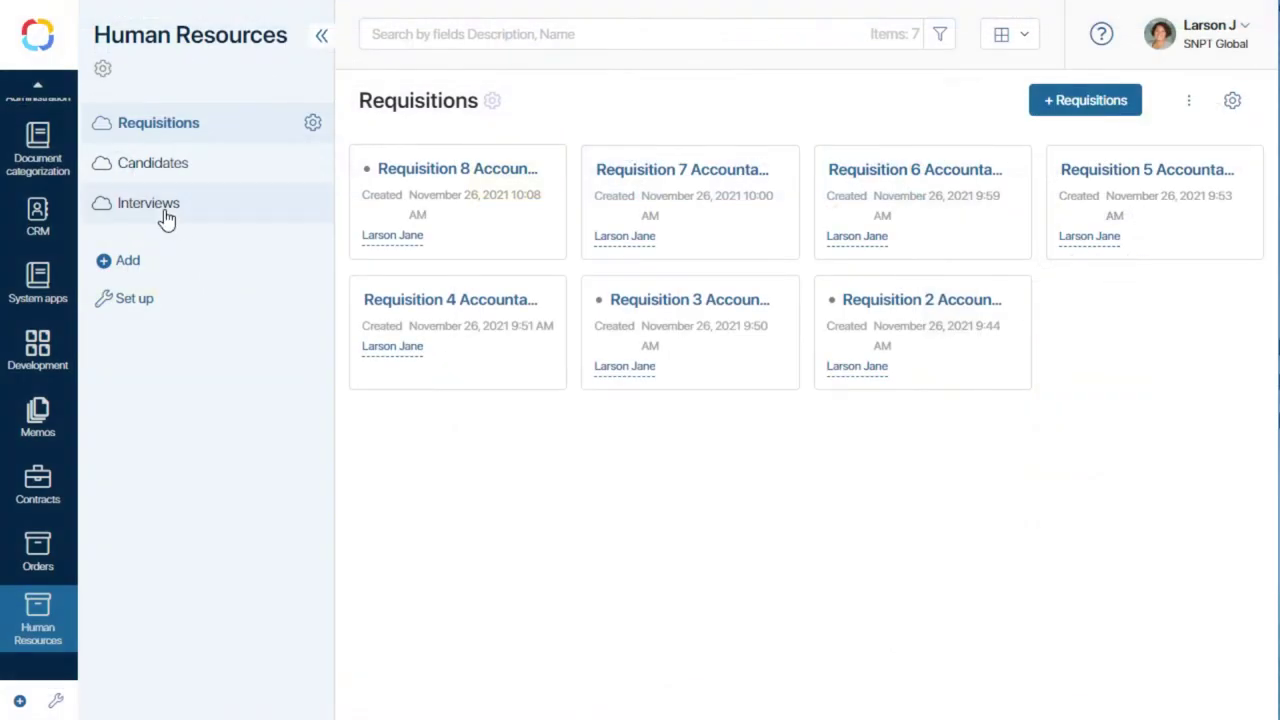
Open the Interviews app in the Human Resources workspace.
click(156, 210)
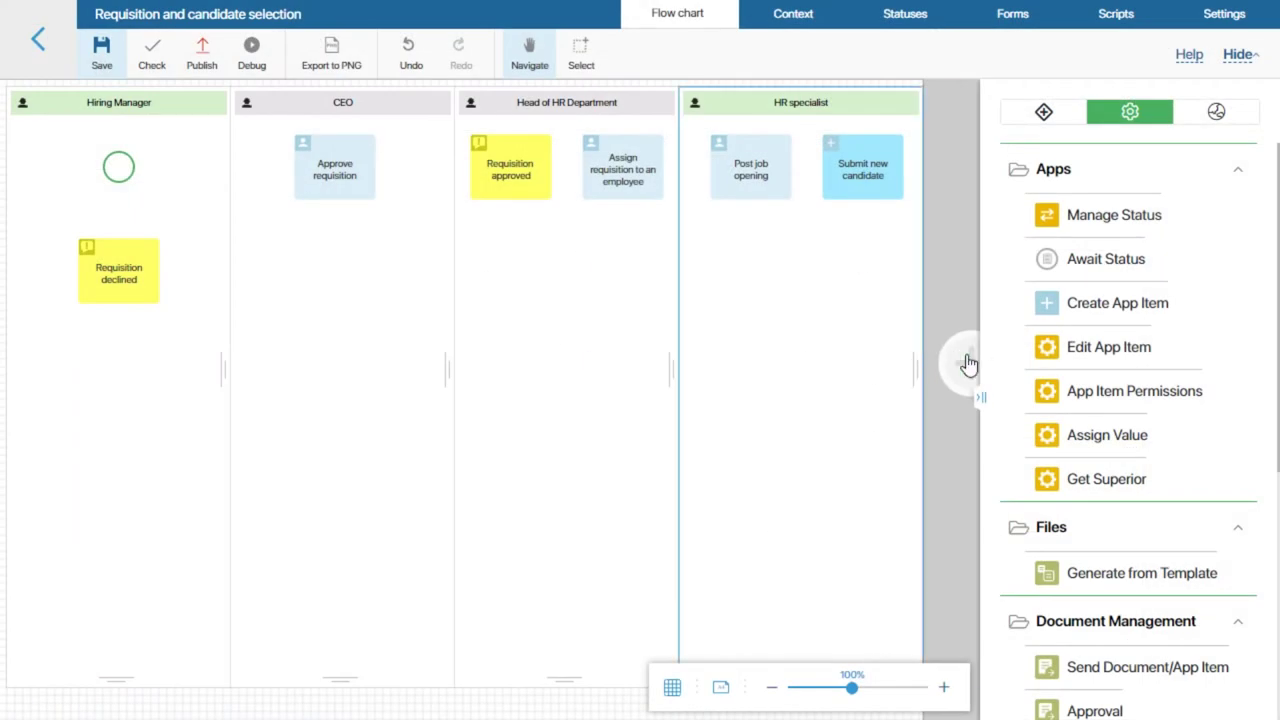
Widen the HR specialist swimlane and add a manual Create App Item activity named "Schedule first interview" below Submit new candidate.
click(972, 350)
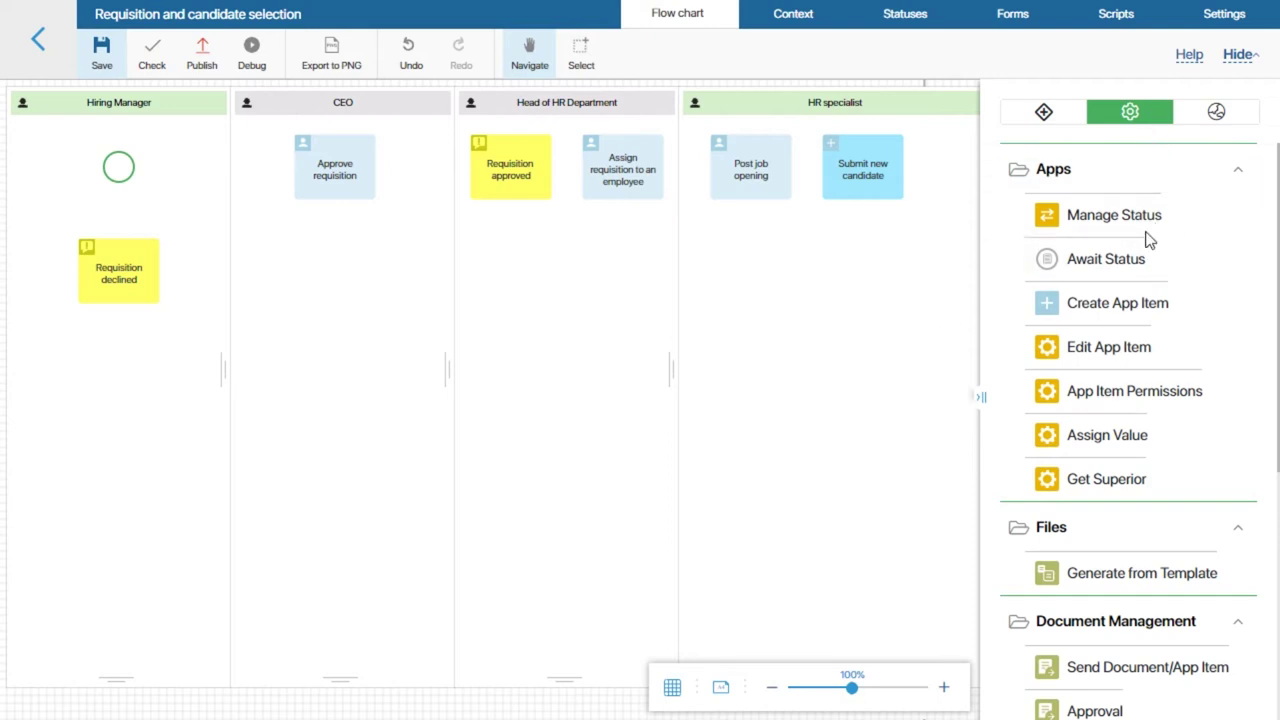
drag(1105, 318, 865, 284)
double_click(861, 280)
text(Schedule first interview)
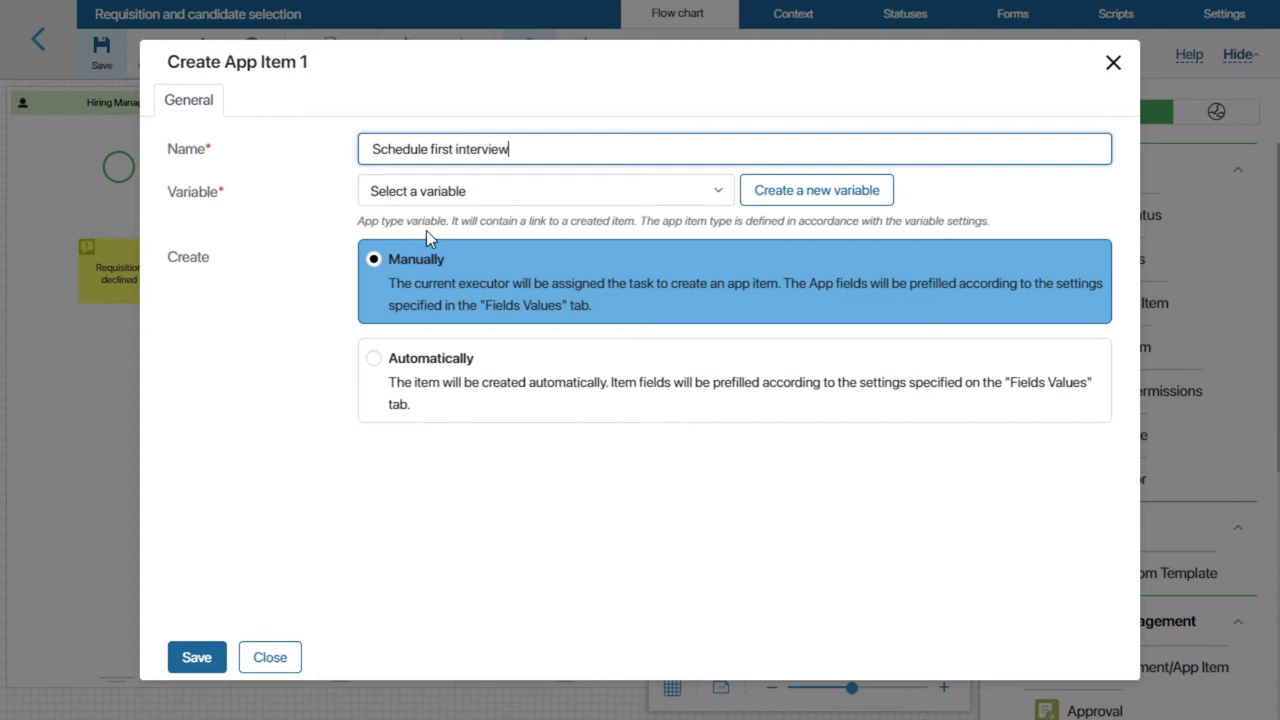
click(680, 262)
Create a single-value app variable named "Interview" for the activity, linked to the Interviews app in Human Resources.
click(838, 192)
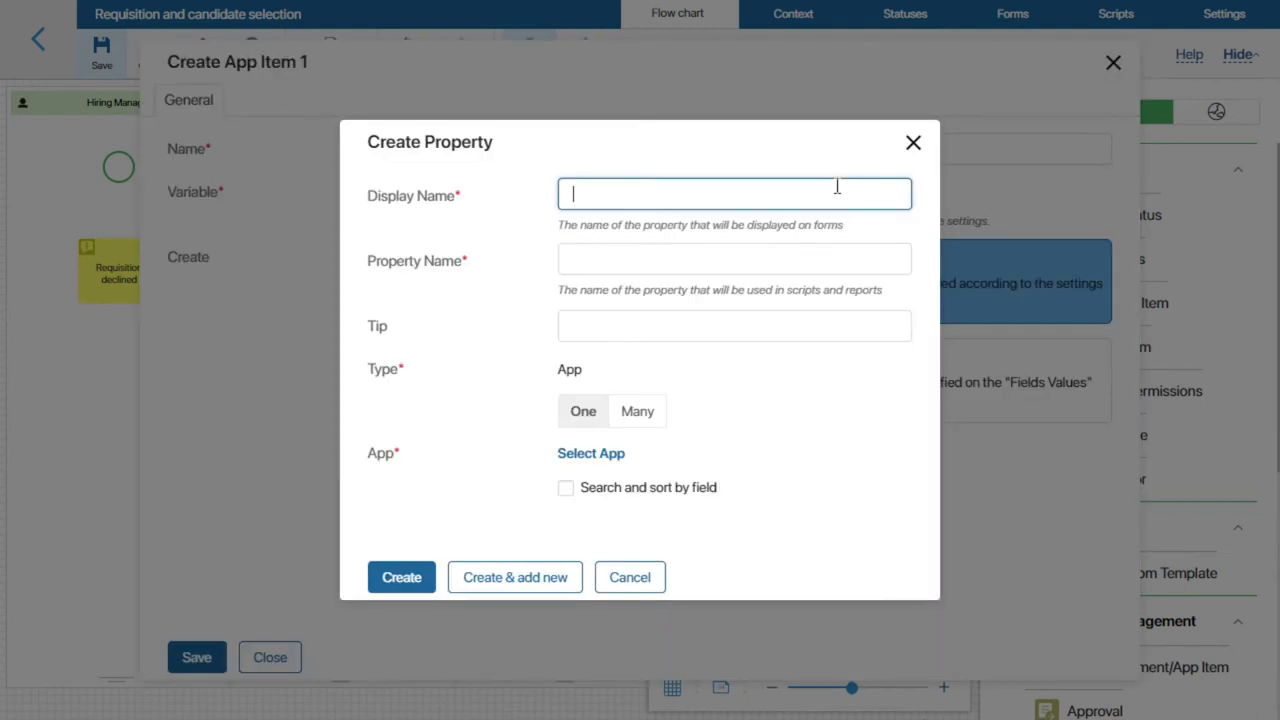
text(Interview)
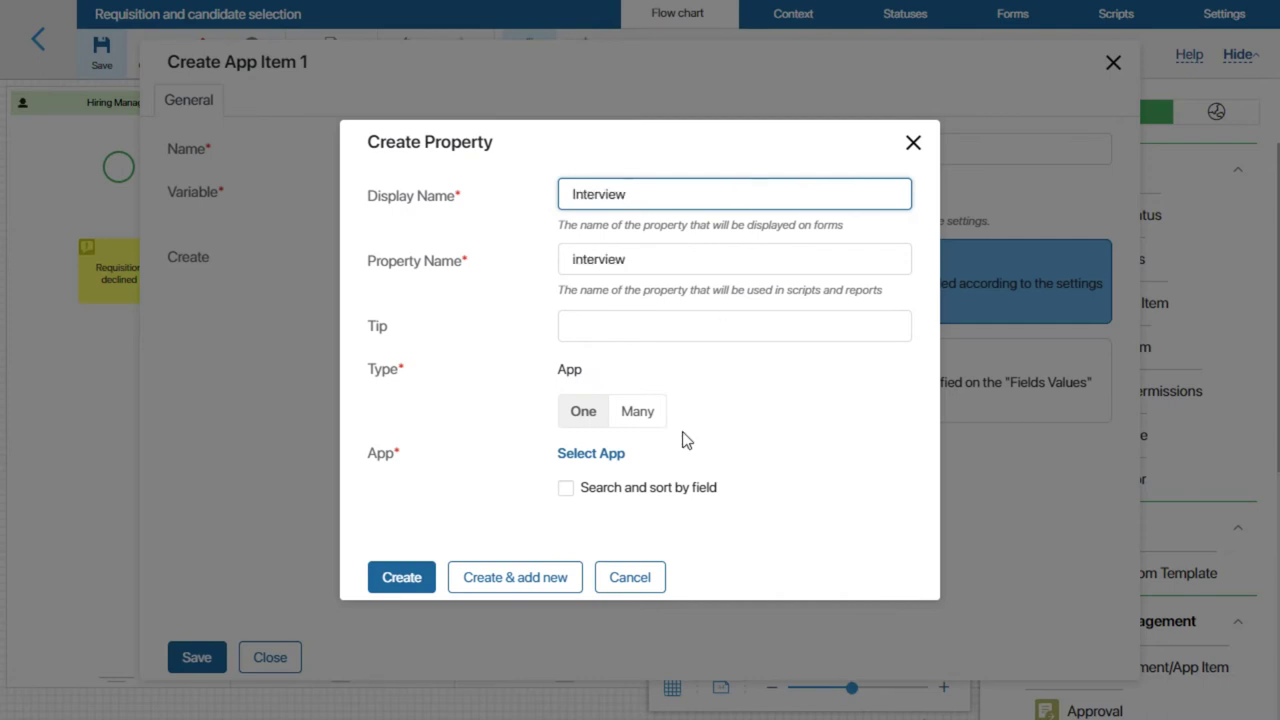
click(597, 457)
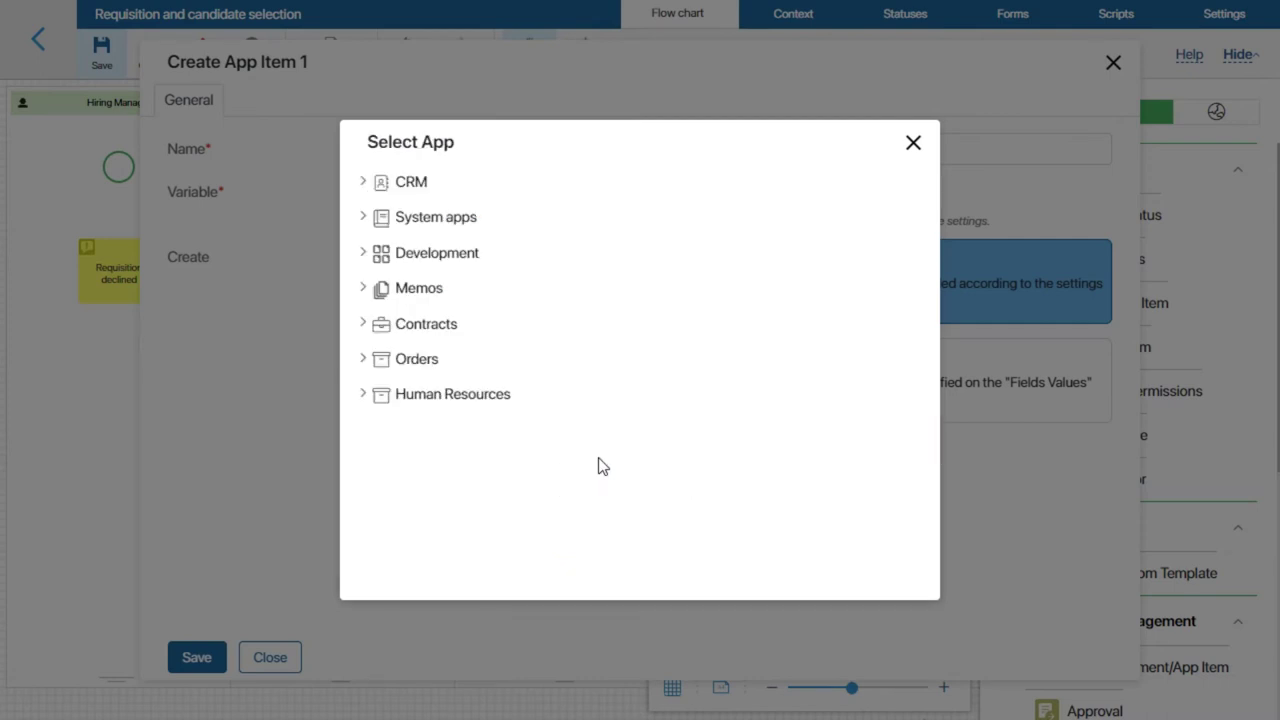
click(366, 396)
click(460, 495)
click(397, 576)
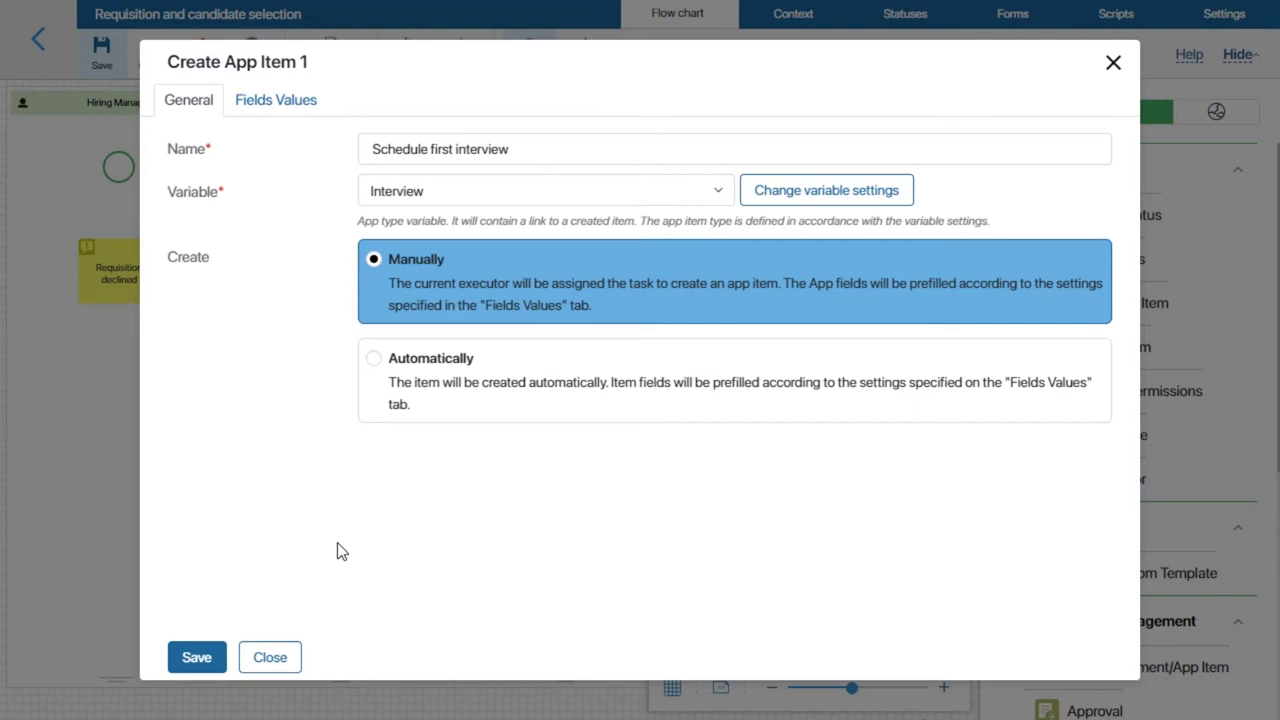
Map the interview item's Name field to the Name of the Candidate variable.
click(273, 107)
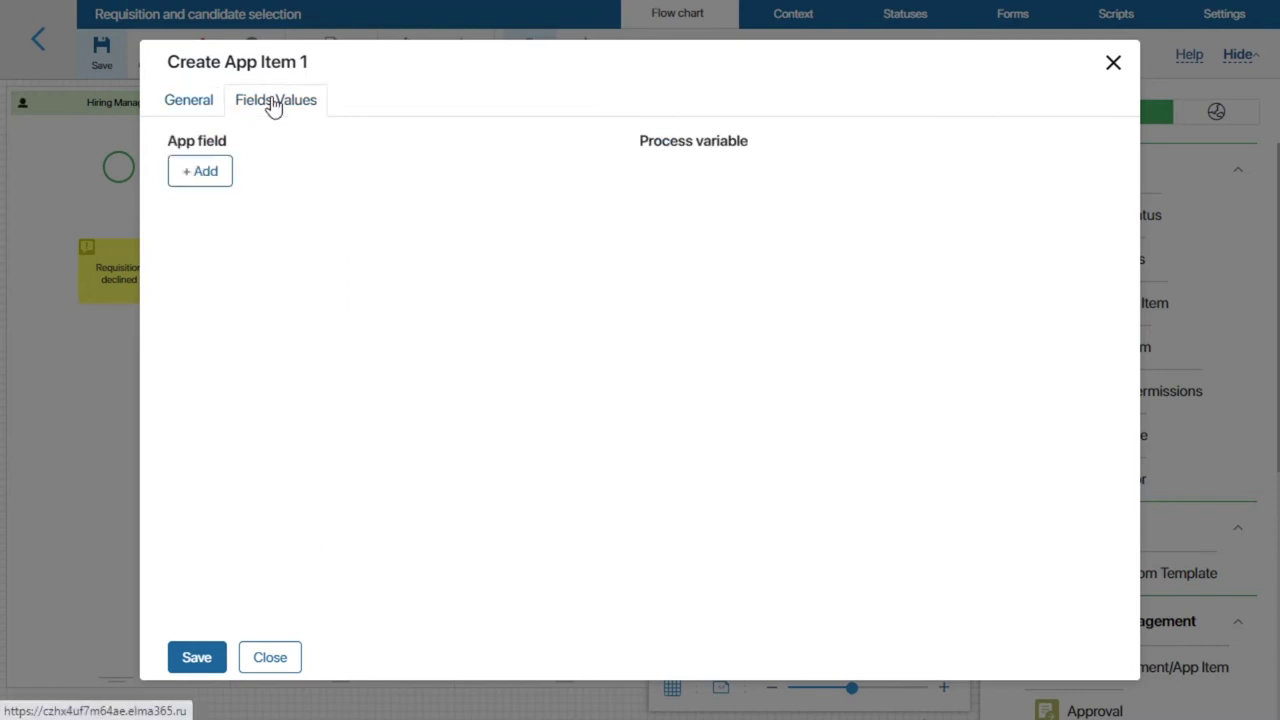
click(196, 175)
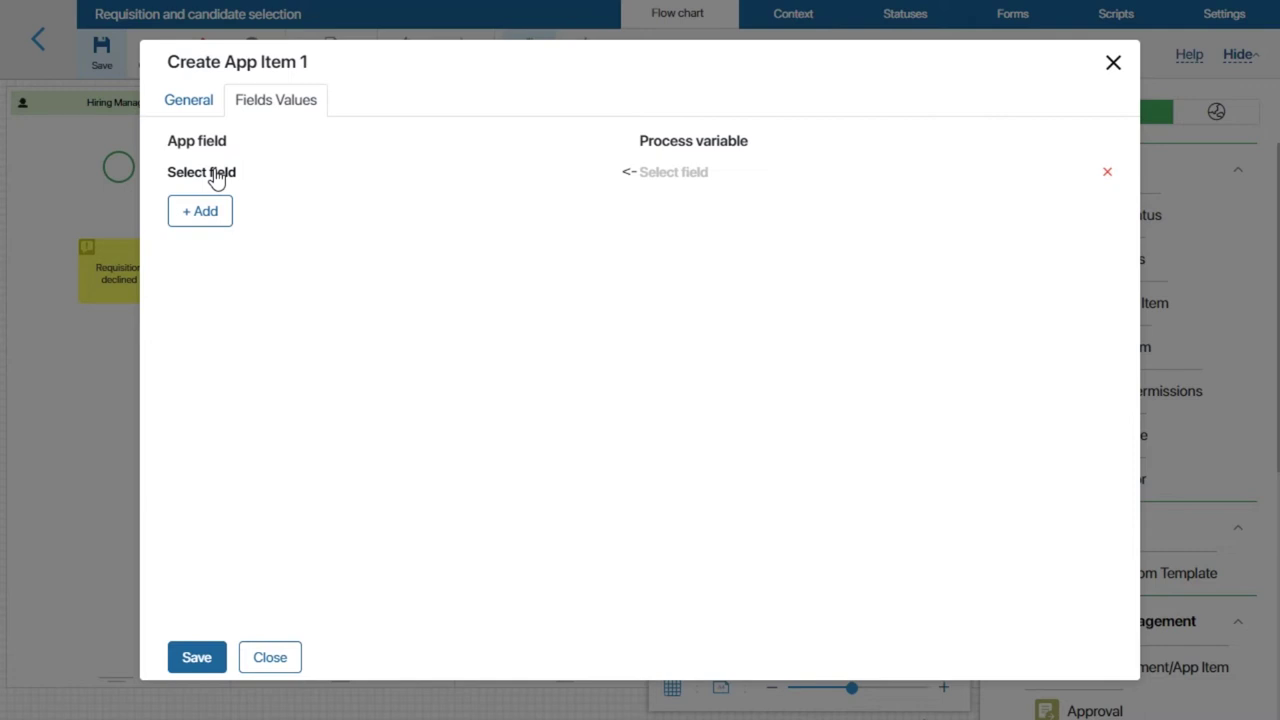
click(215, 174)
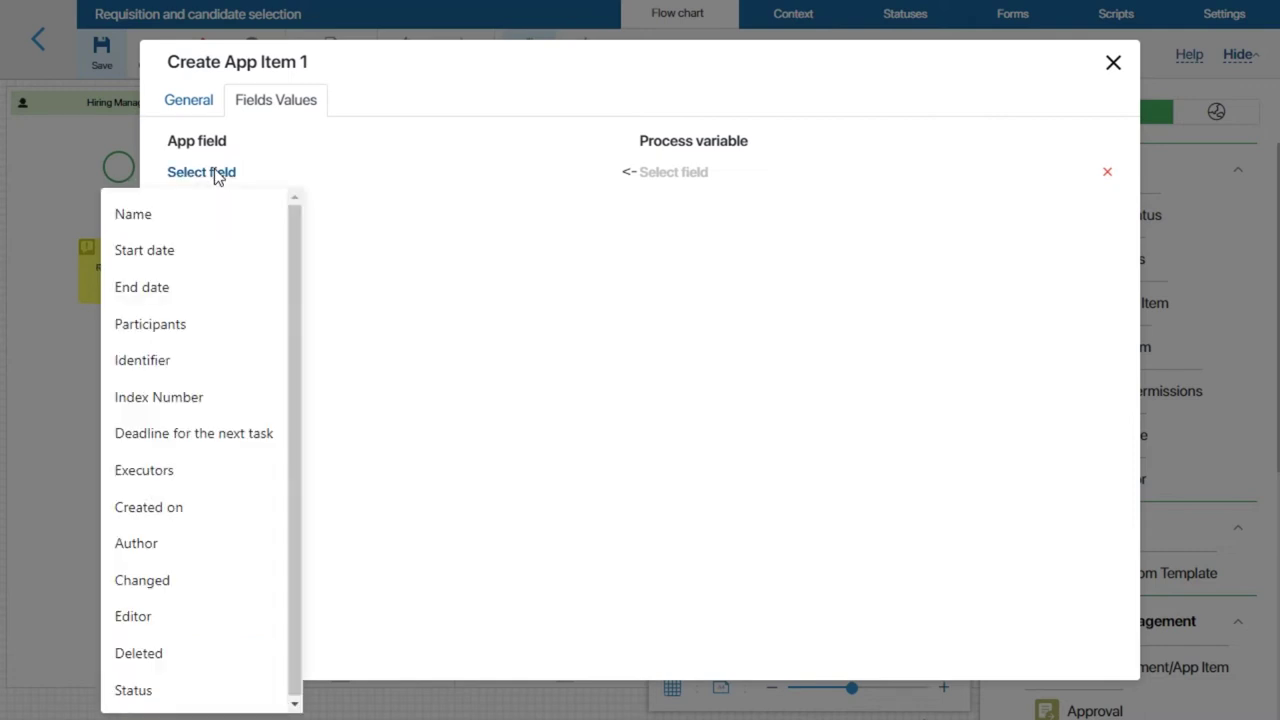
click(183, 214)
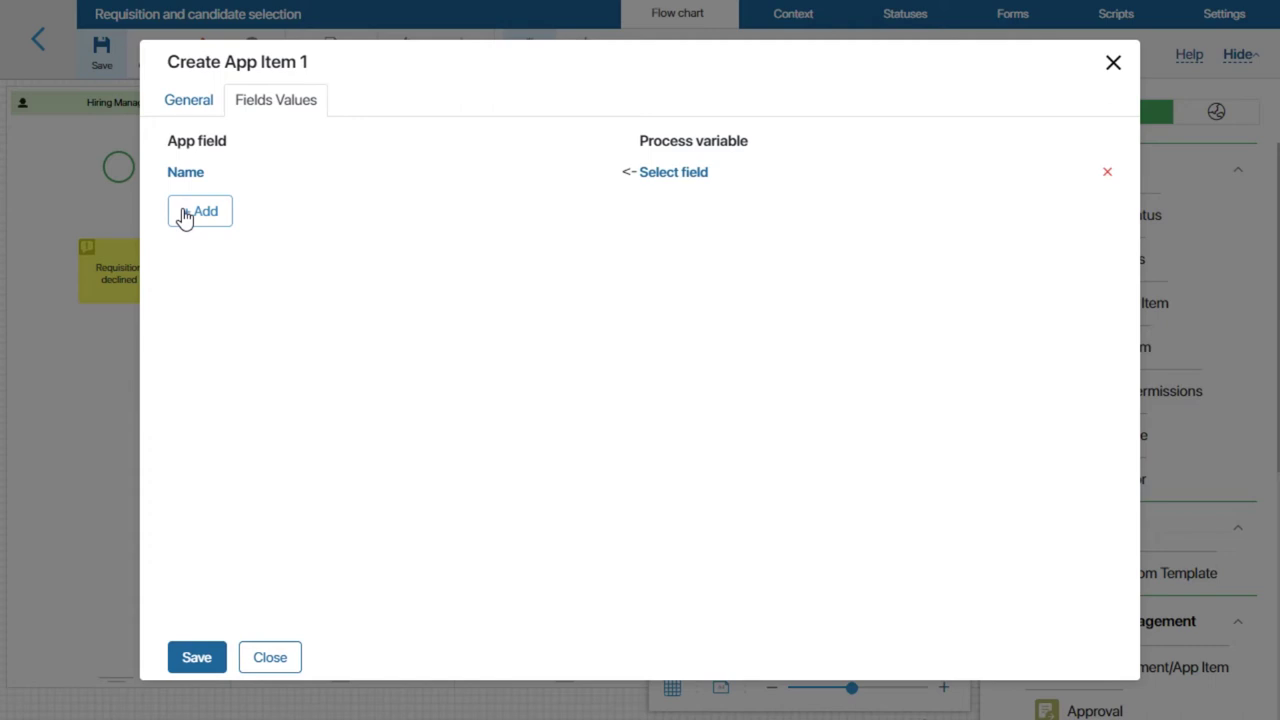
click(665, 174)
mouse_move(701, 372)
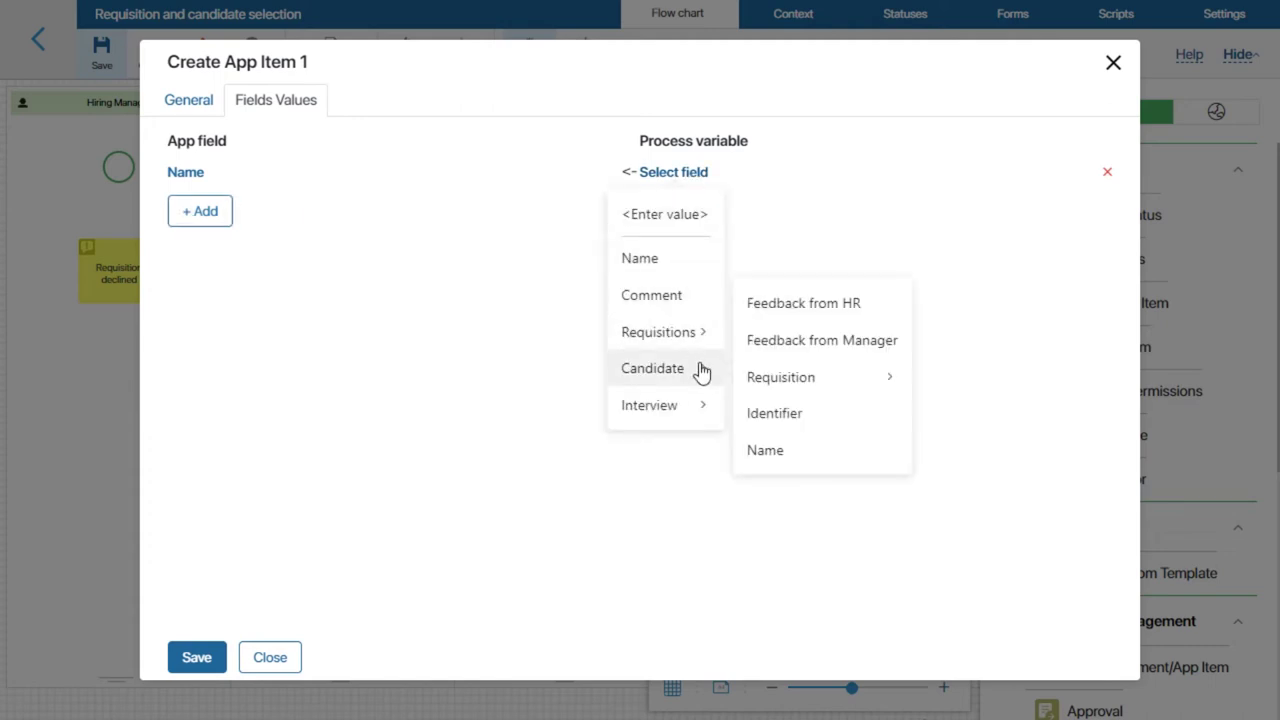
click(790, 451)
Add a mapping for the Participants field from a process variable and save the Schedule first interview activity.
click(205, 212)
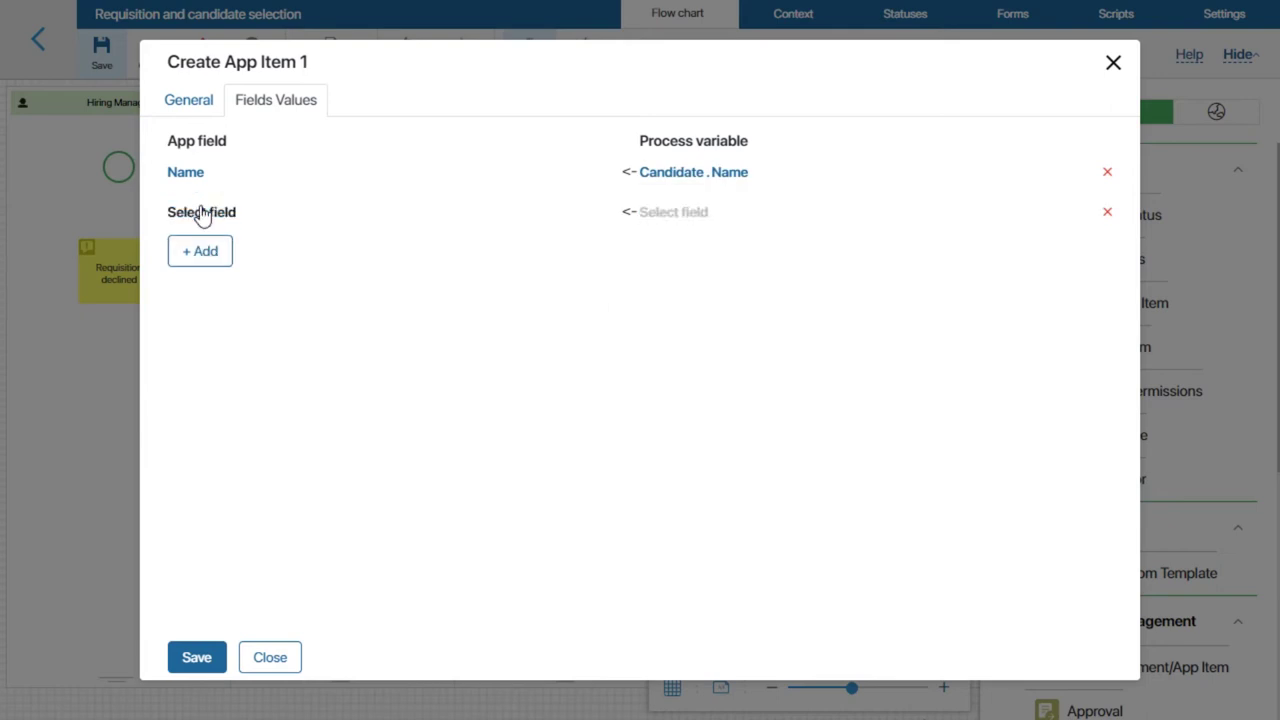
click(196, 216)
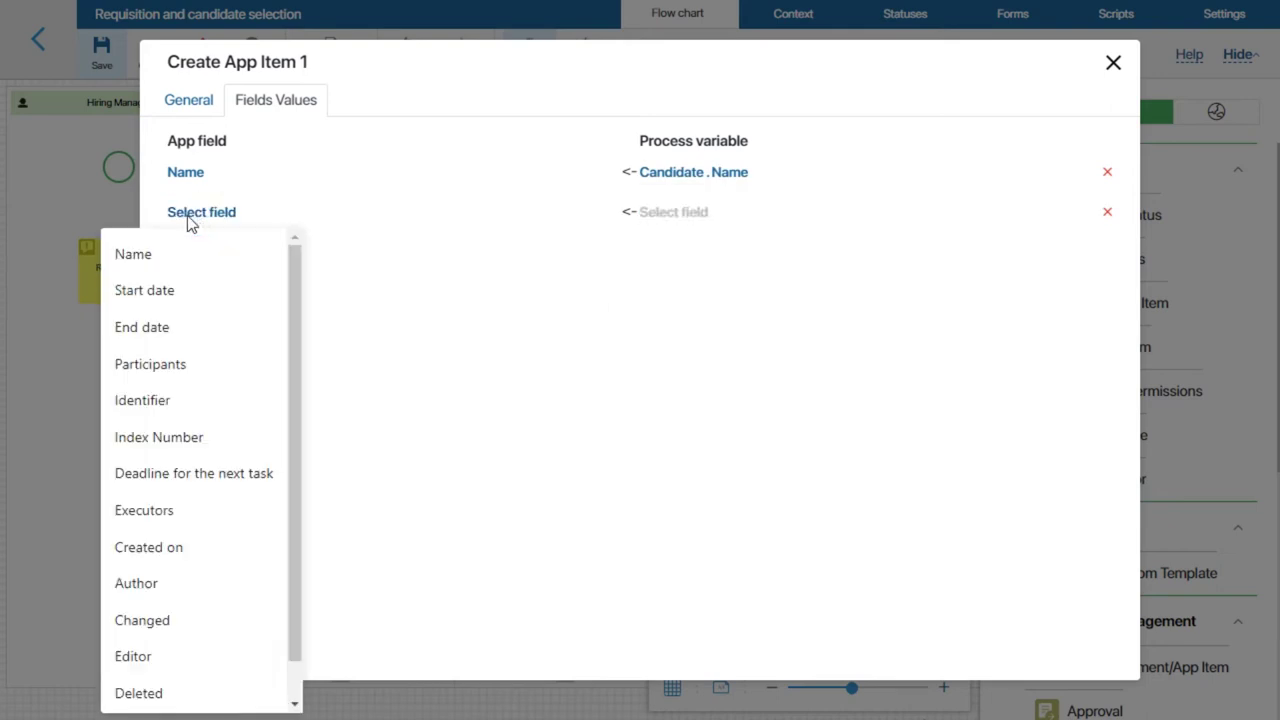
click(158, 366)
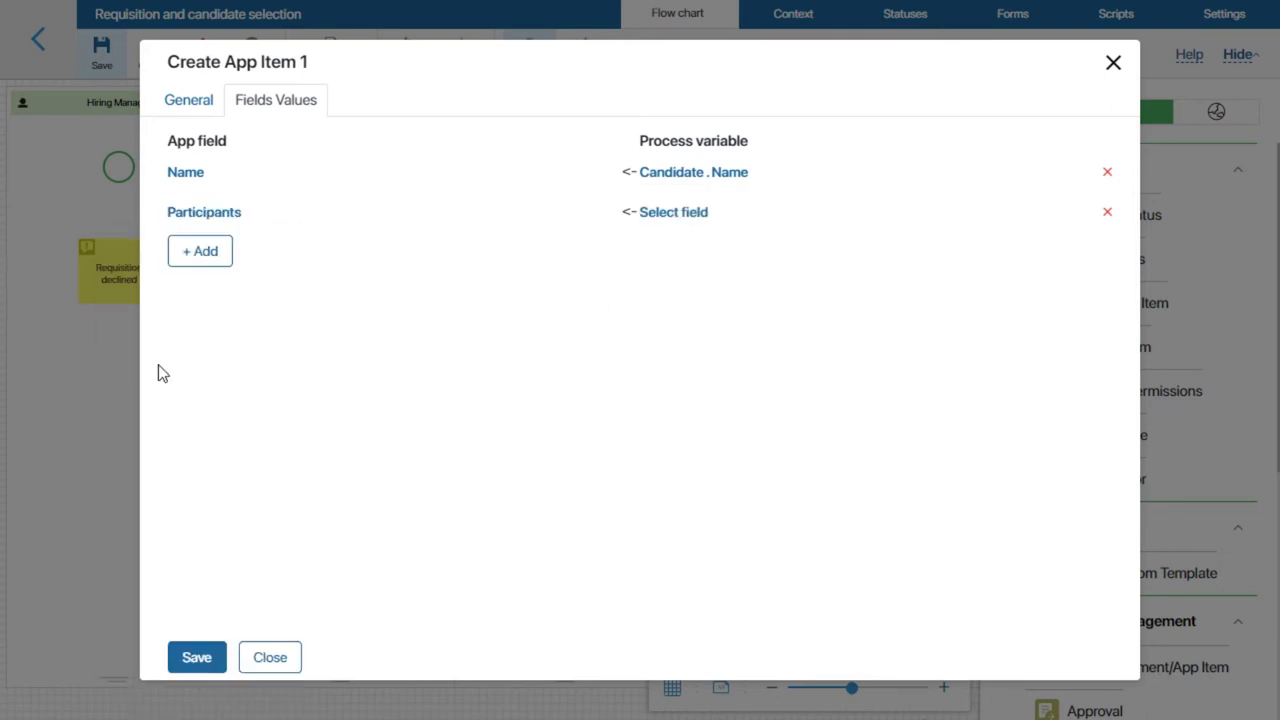
click(694, 228)
click(660, 328)
click(194, 662)
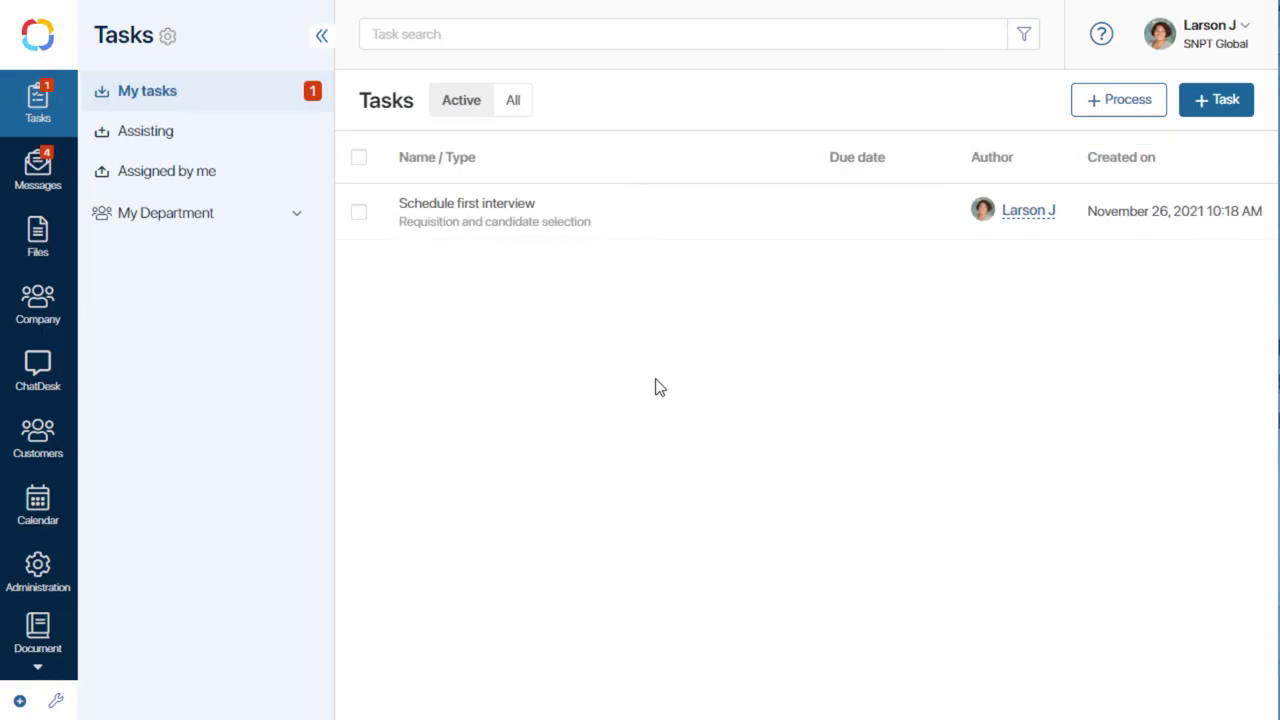
Open the Schedule first interview task from the list of active tasks.
click(501, 211)
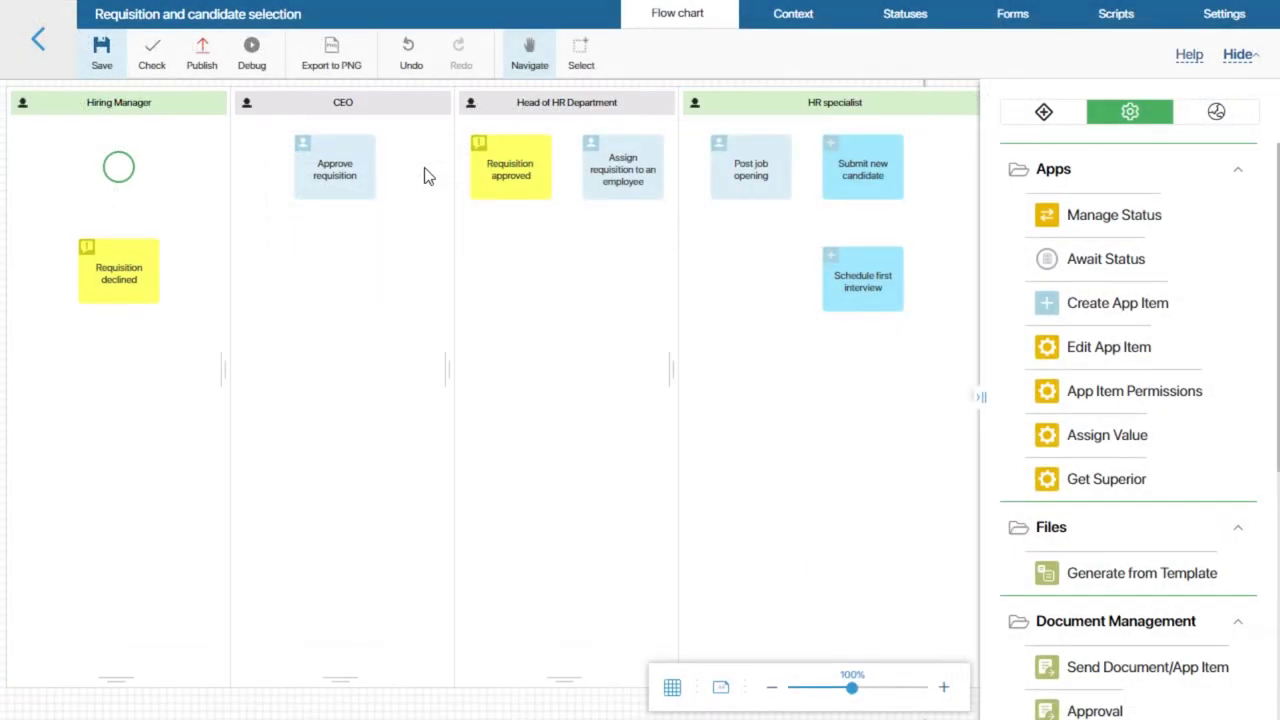
Connect the start event to Approve requisition, and Approve requisition to both the Requisition declined and Requisition approved notifications.
mouse_move(148, 176)
mouse_down()
mouse_move(303, 177)
mouse_move(162, 279)
mouse_up()
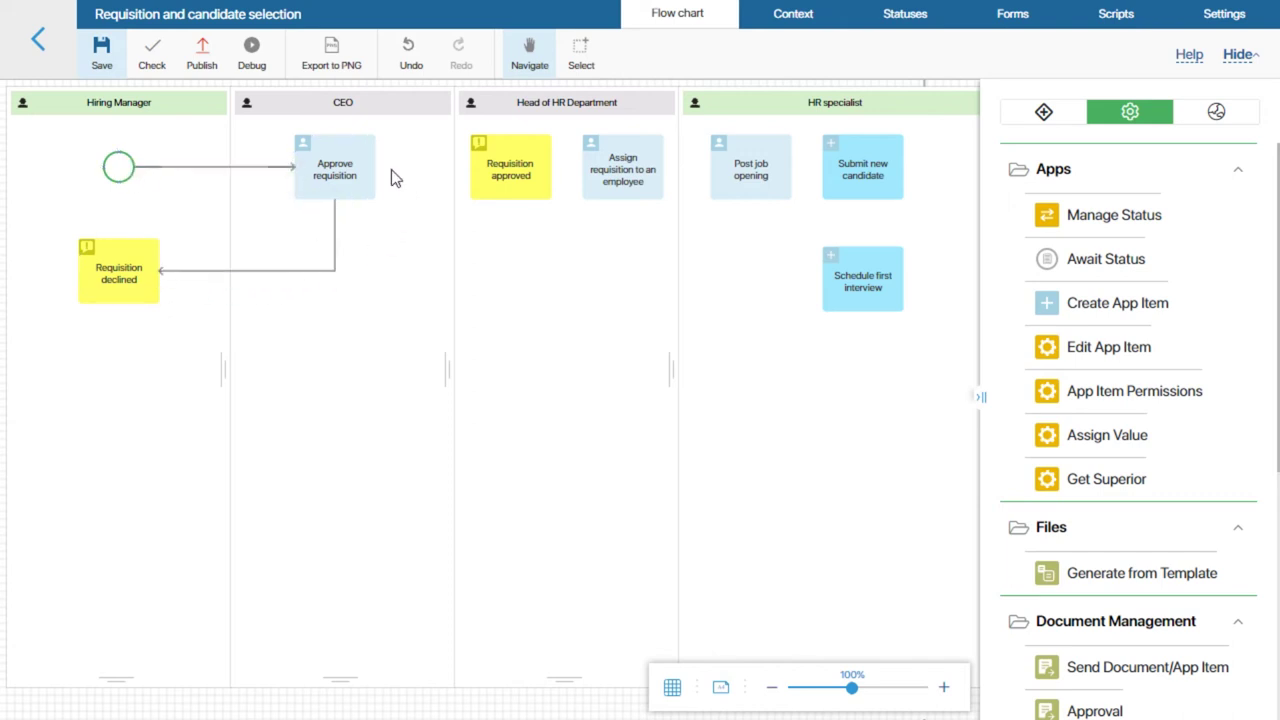
drag(379, 169, 478, 185)
Name the transition to Requisition declined "Decline" and the transition to Requisition approved "Approve".
click(298, 270)
double_click(296, 270)
text(Decline)
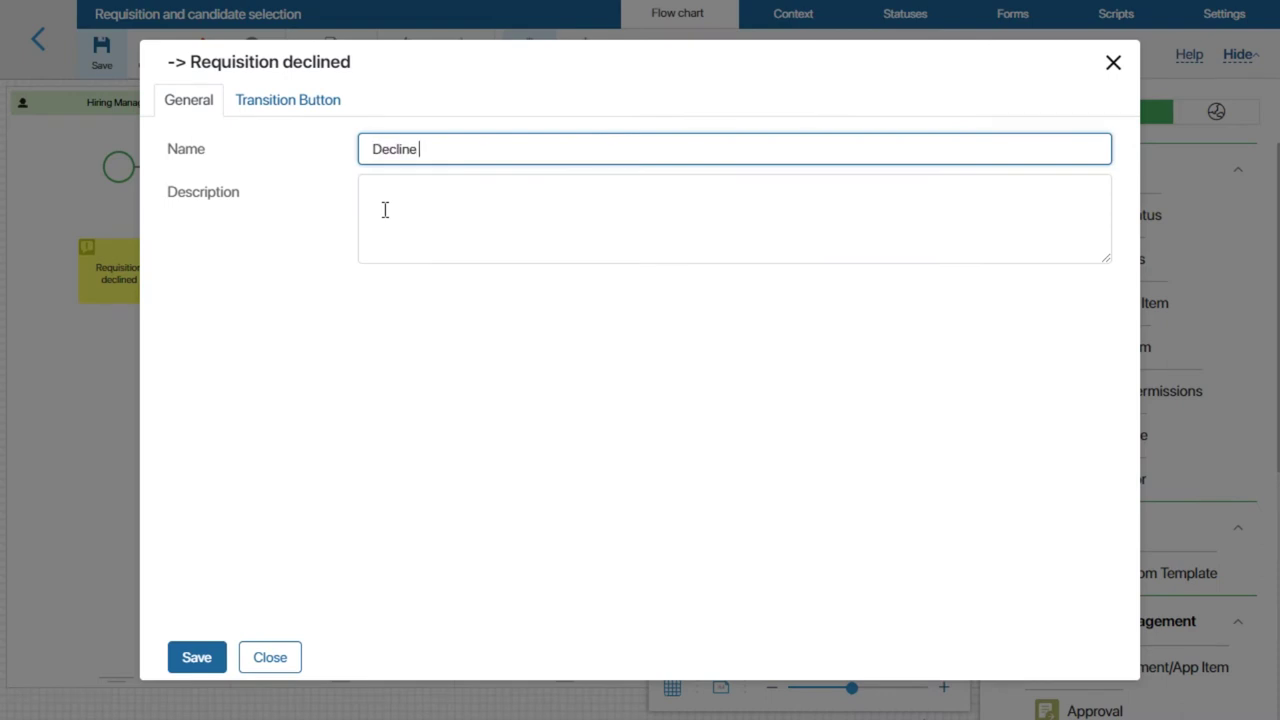
click(200, 655)
double_click(409, 167)
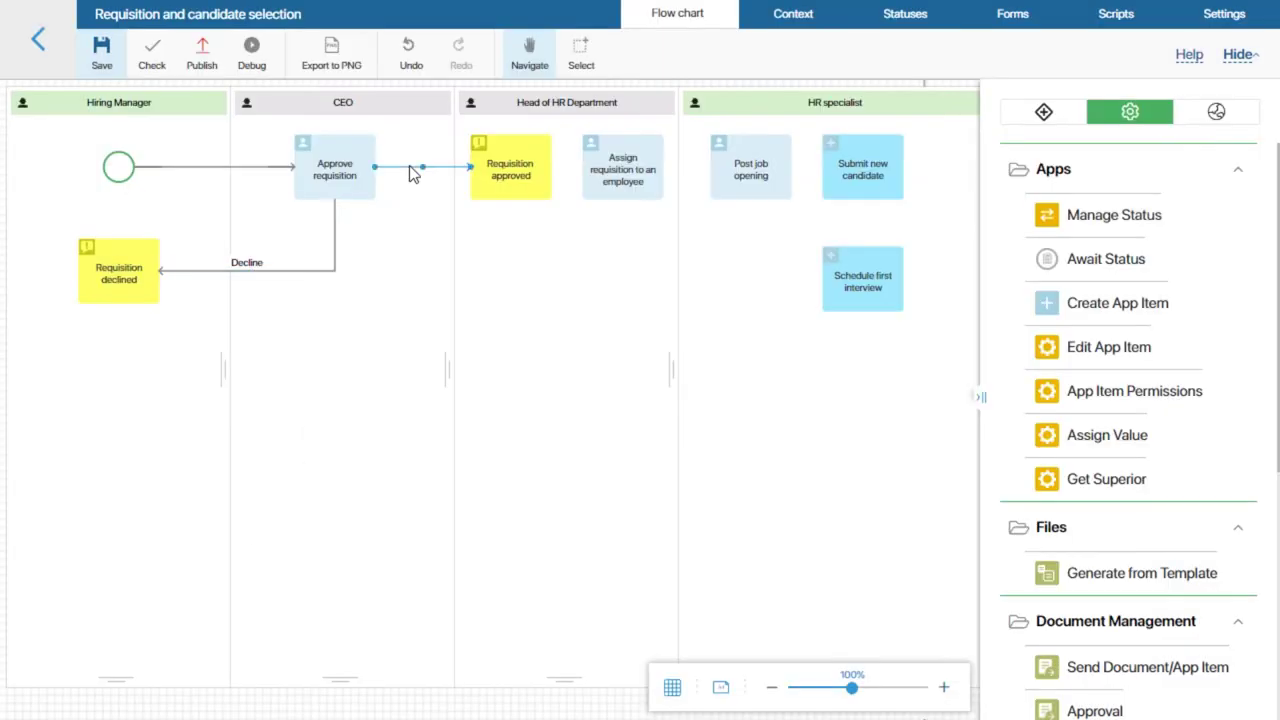
text(Approve)
click(196, 657)
Set the Approve transition's button color to Blue and save it.
double_click(423, 164)
click(300, 104)
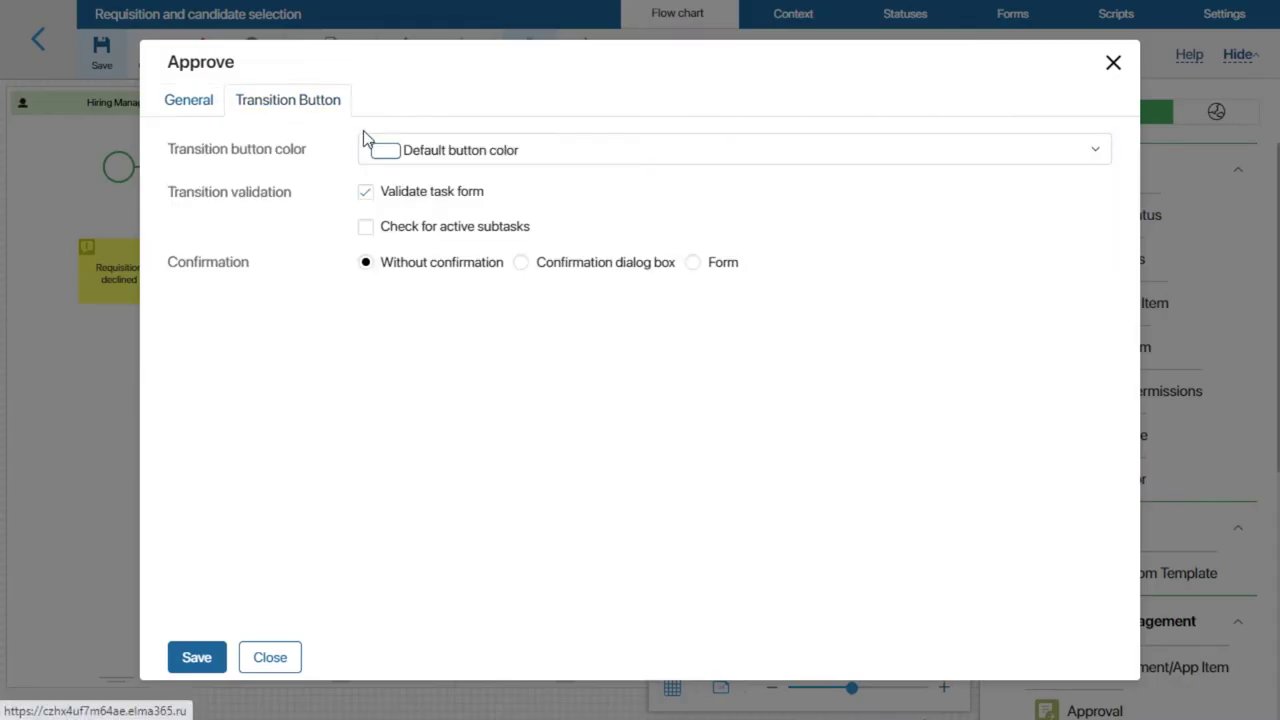
click(406, 151)
click(394, 218)
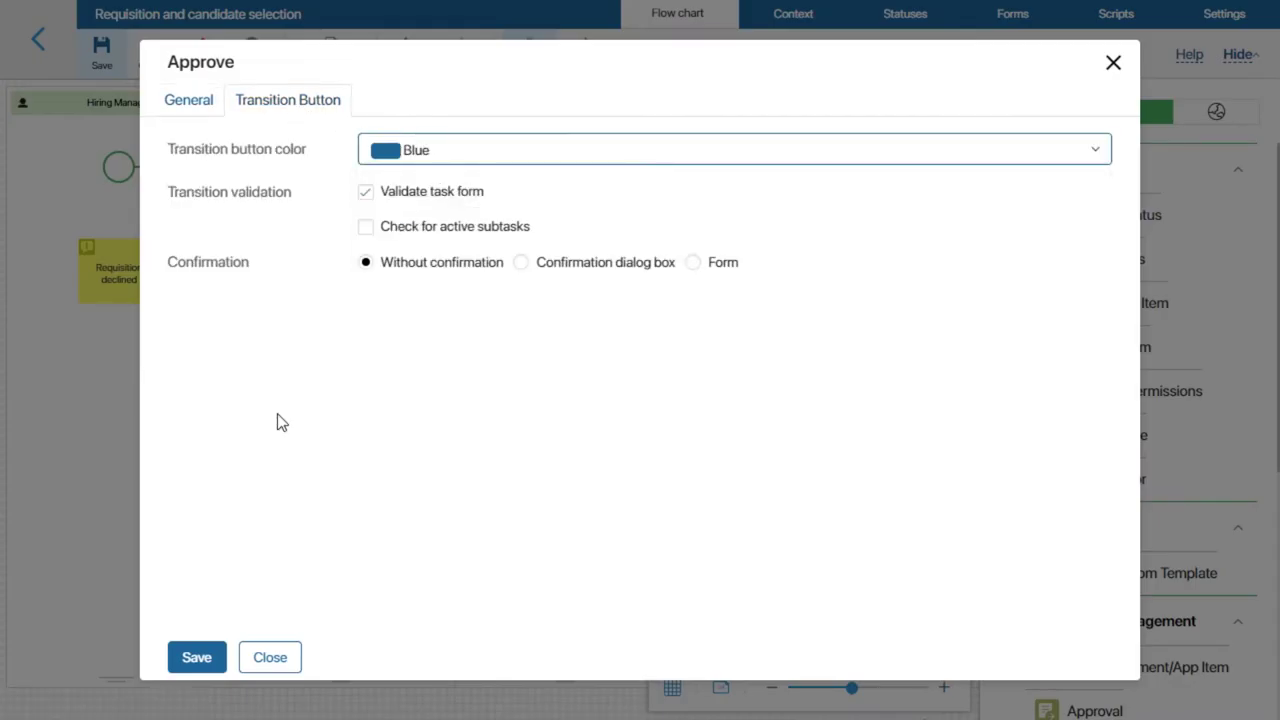
click(196, 659)
Set the Decline transition's button color to Red and its confirmation to Confirmation dialog box.
click(181, 272)
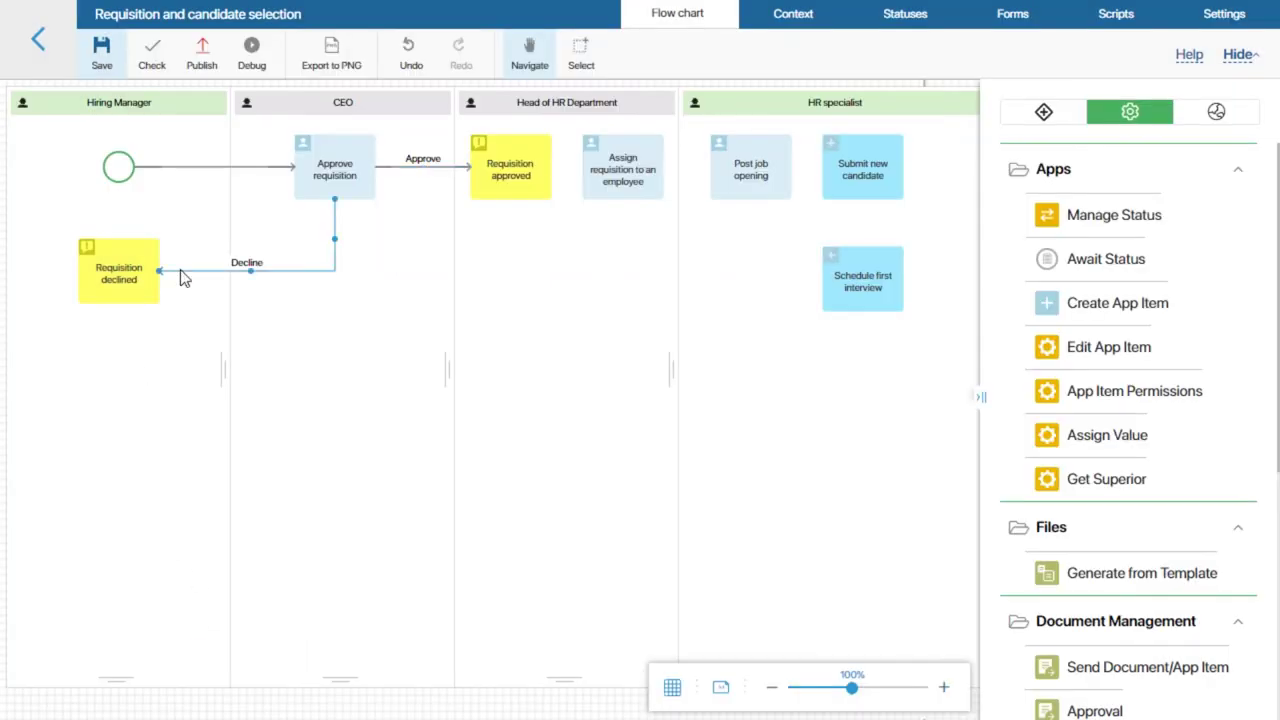
double_click(181, 272)
click(280, 104)
click(498, 155)
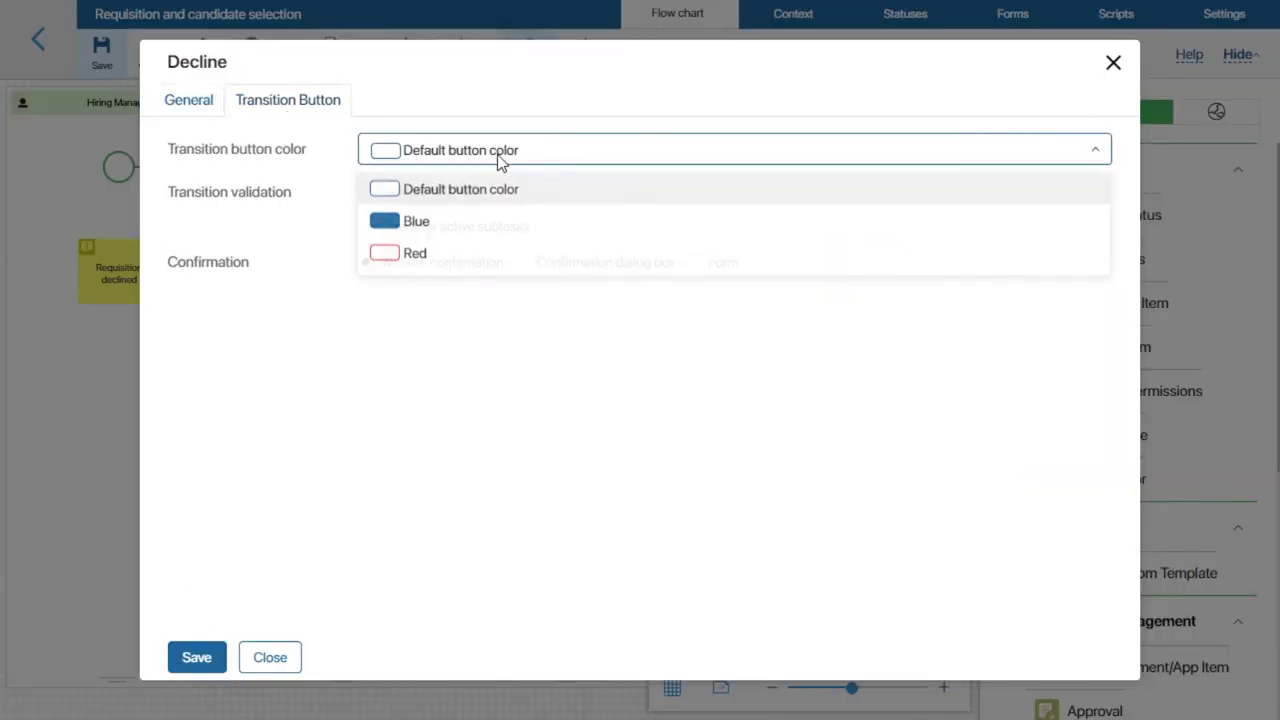
click(388, 256)
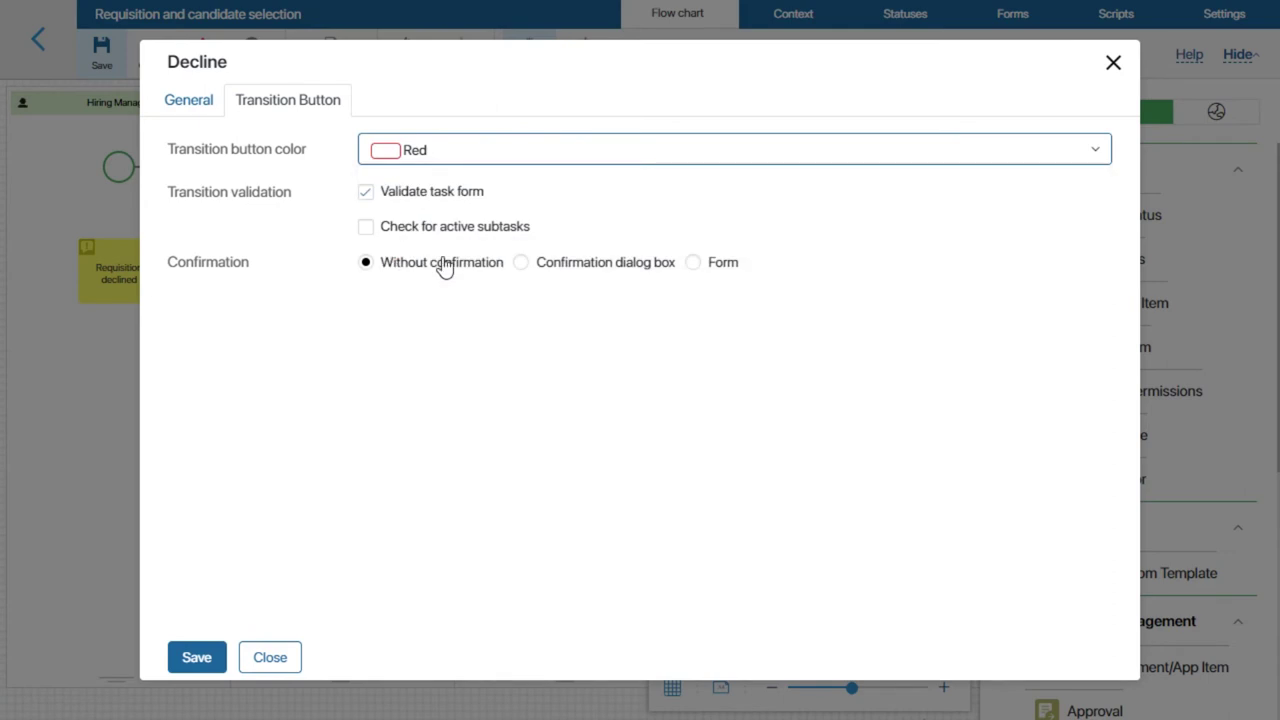
click(521, 263)
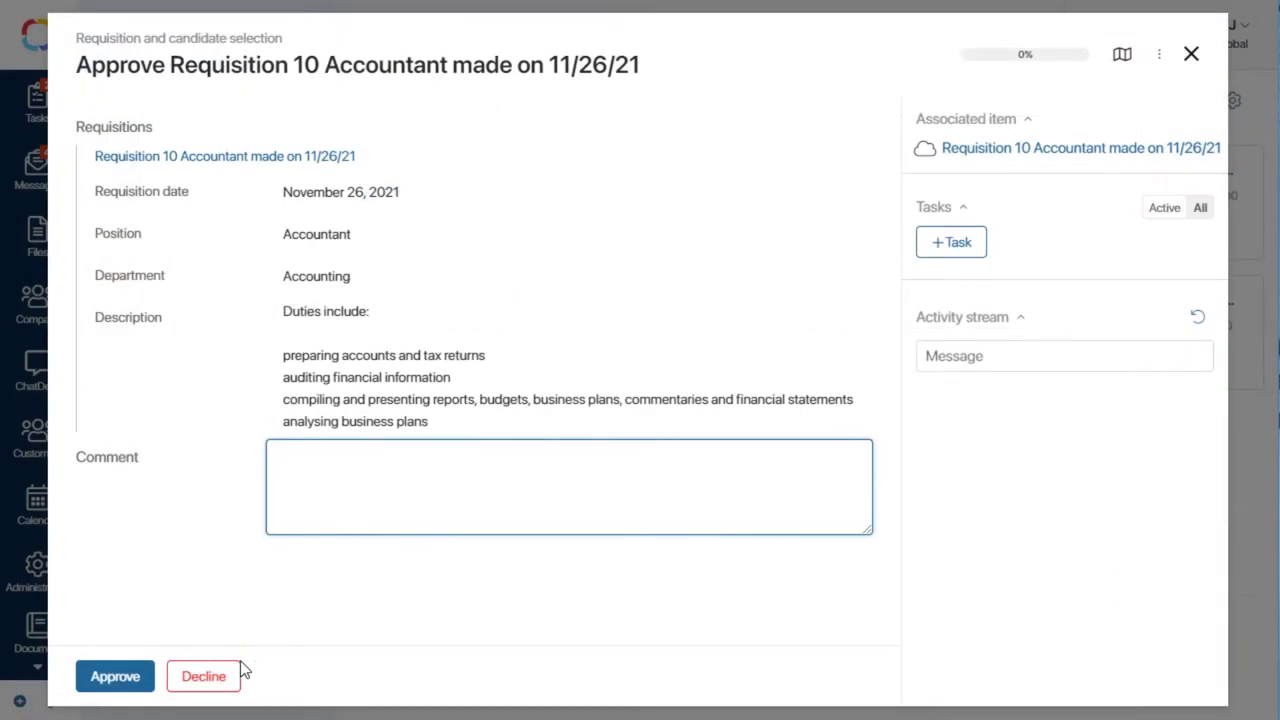
Decline the Accountant requisition from its approval task form to check the confirmation.
click(215, 678)
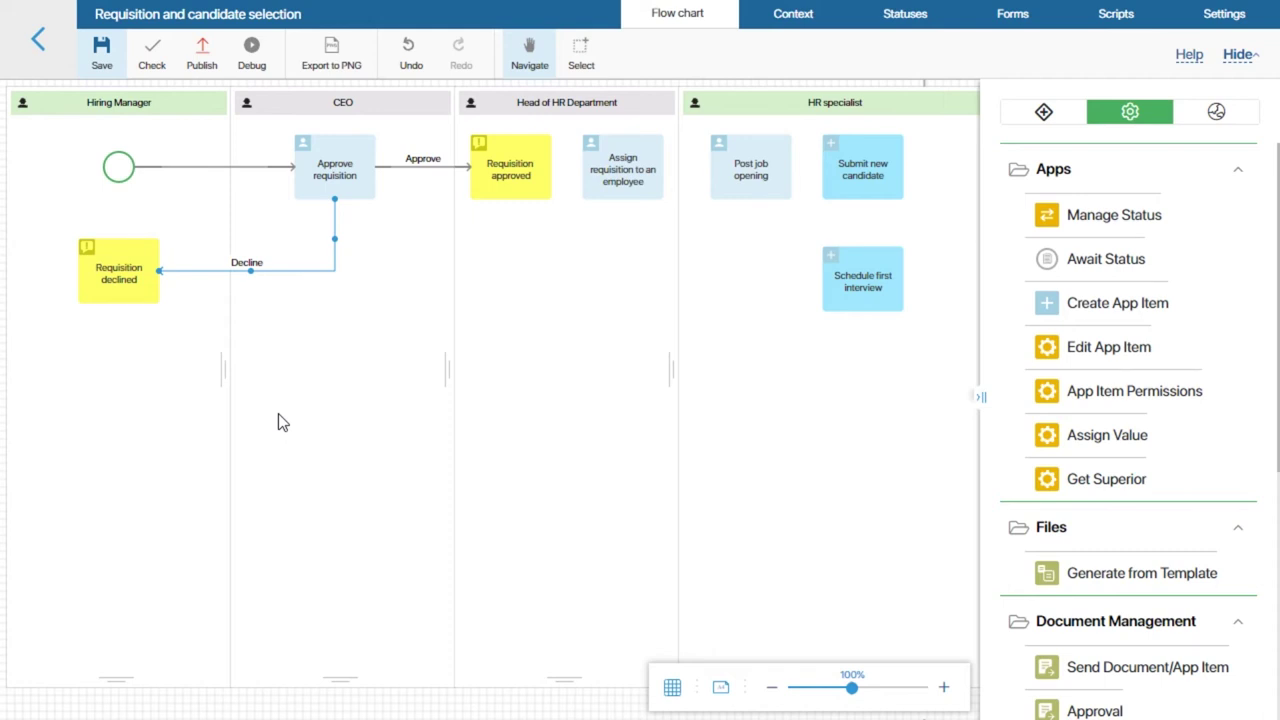
Reorder the connectors of the Approve requisition task so that Approve comes before Decline, and save.
click(339, 181)
double_click(339, 181)
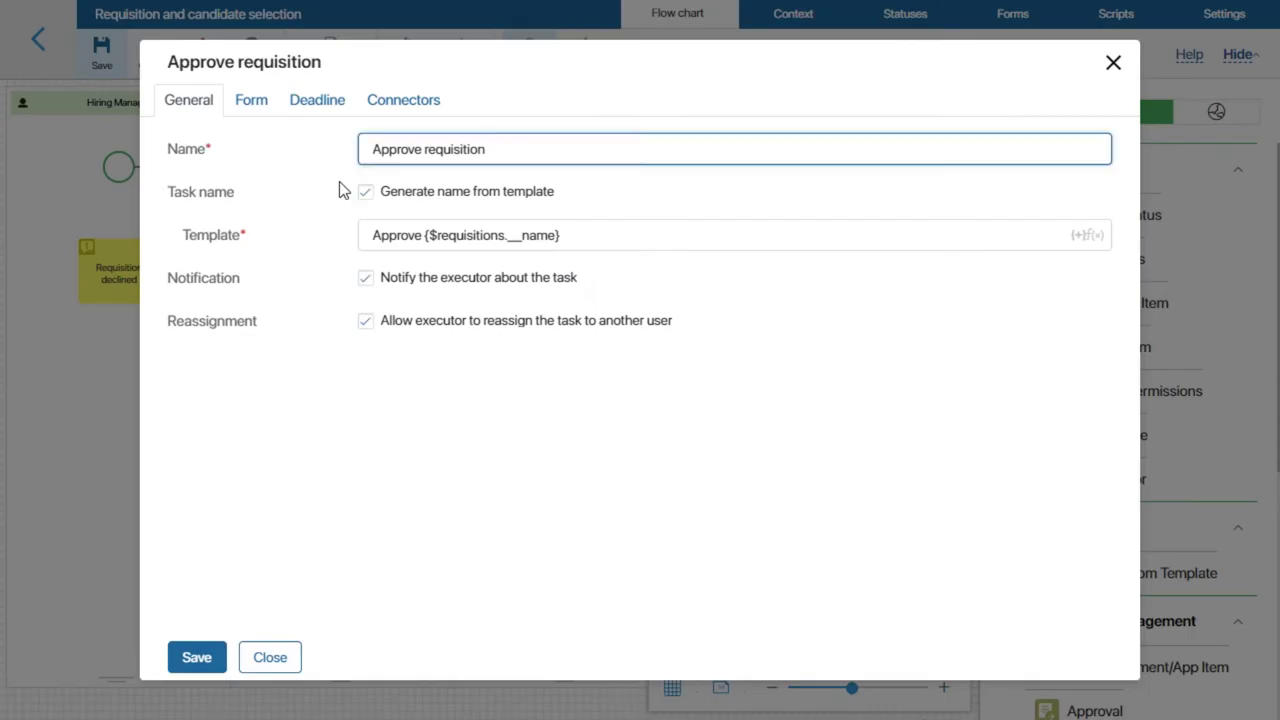
click(392, 106)
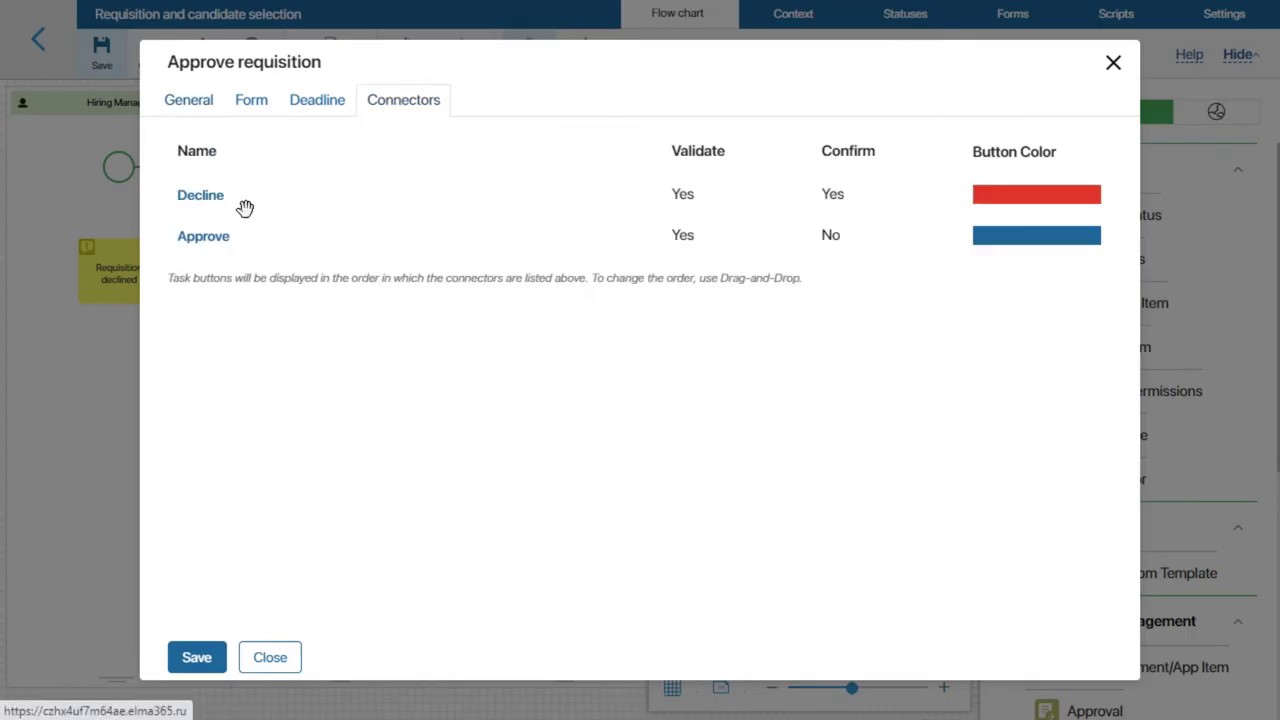
drag(214, 251, 214, 189)
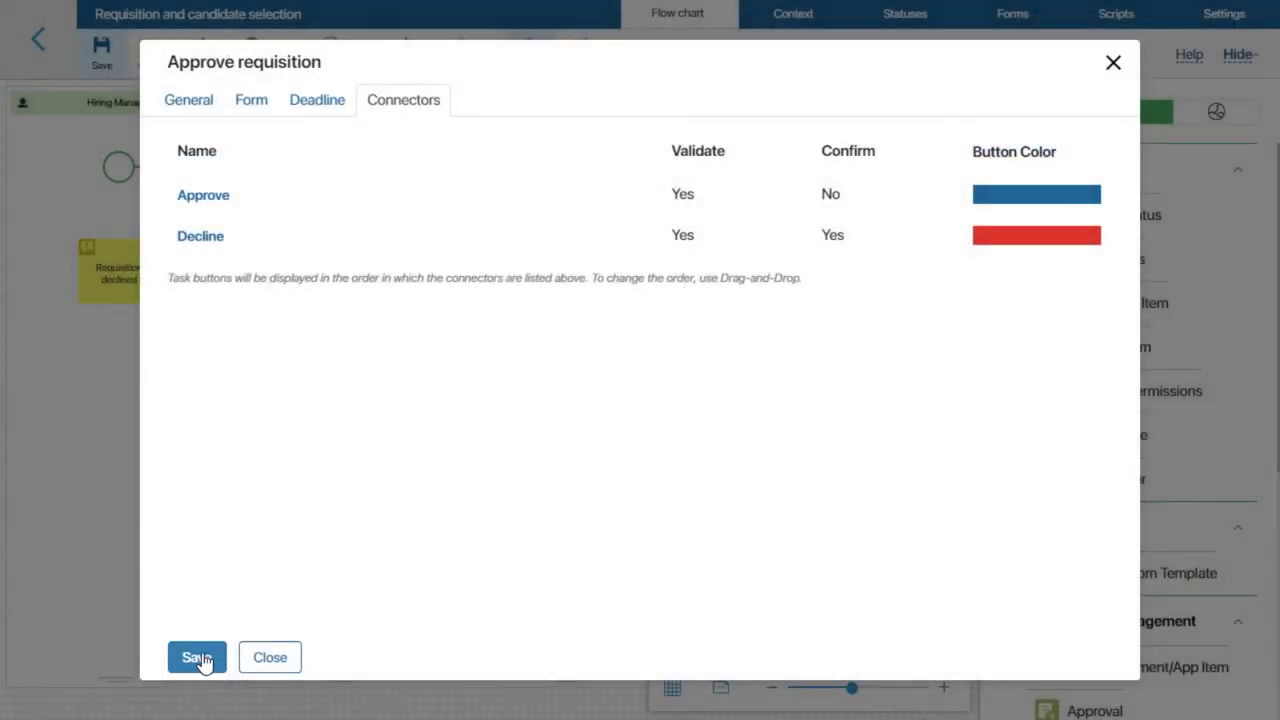
click(197, 658)
Add an end event after Requisition declined and connect Requisition approved to Assign requisition to an employee.
click(172, 272)
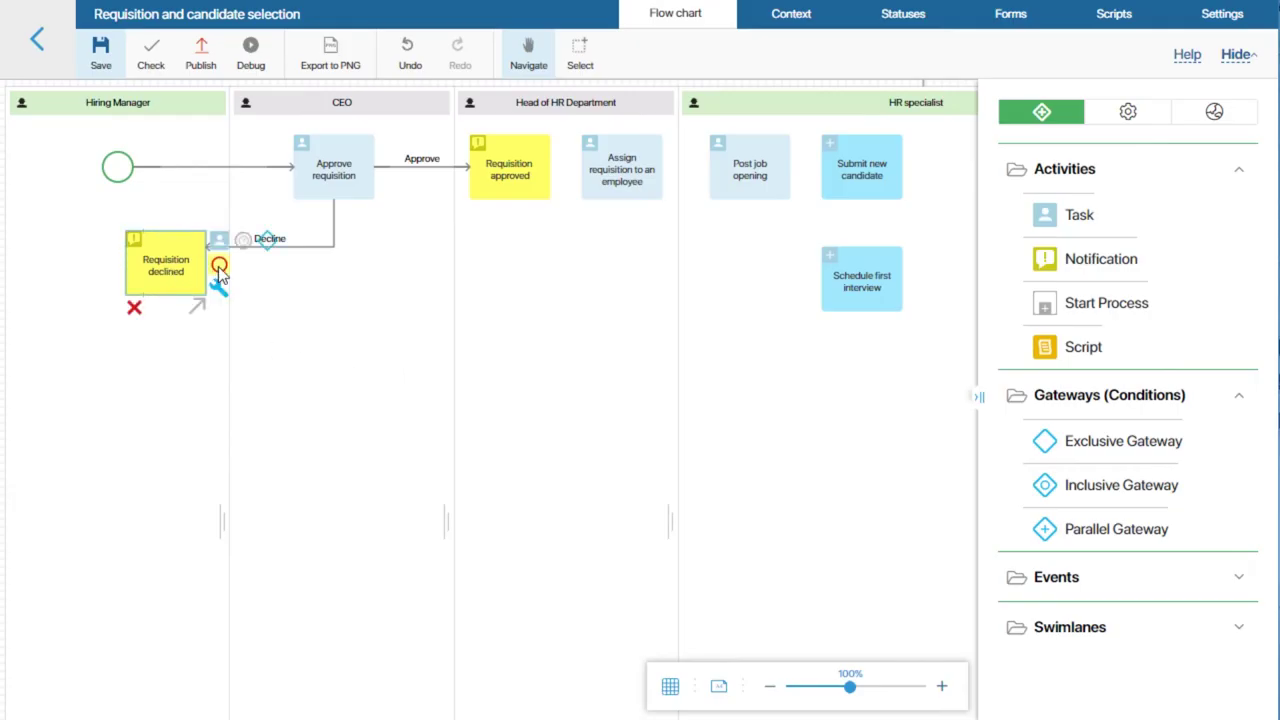
drag(77, 283, 29, 262)
click(553, 180)
drag(553, 180, 586, 185)
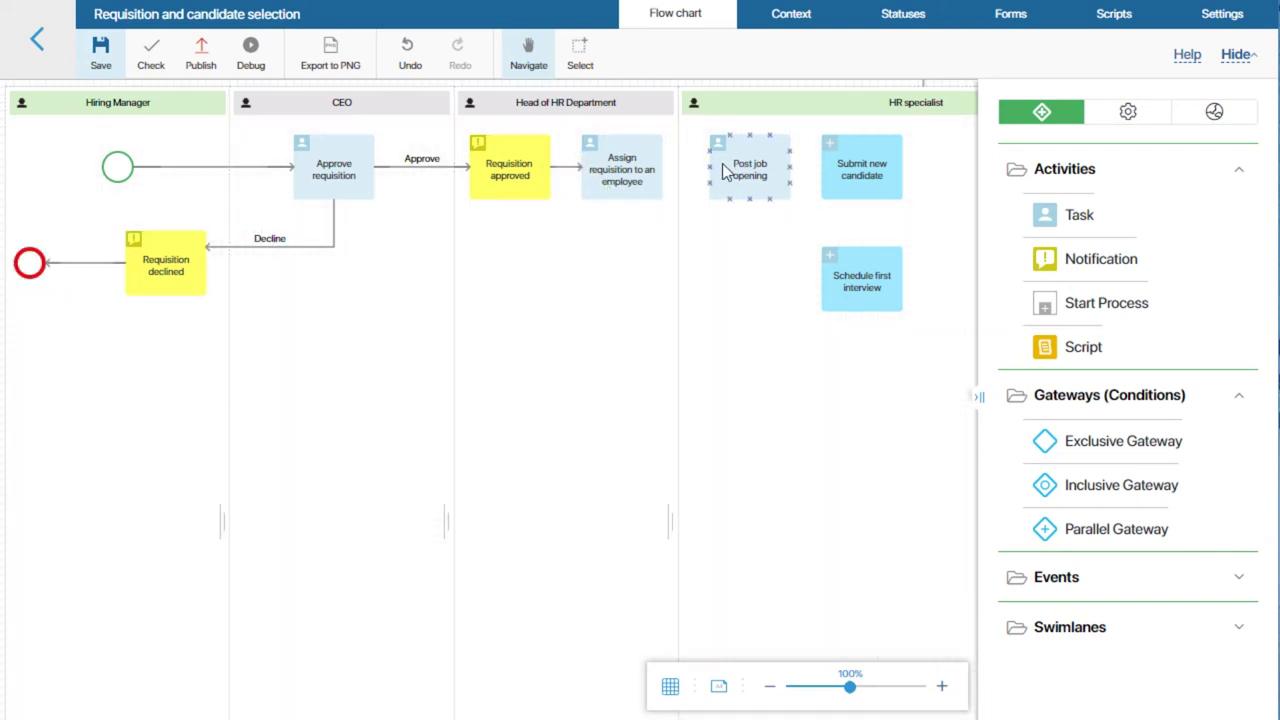
Connect Assign requisition to an employee to Post job opening and name the transition "Done".
drag(676, 177, 745, 172)
double_click(691, 170)
text(Done)
click(193, 659)
Name the transition from Post job opening to Submit new candidate "Done".
double_click(800, 168)
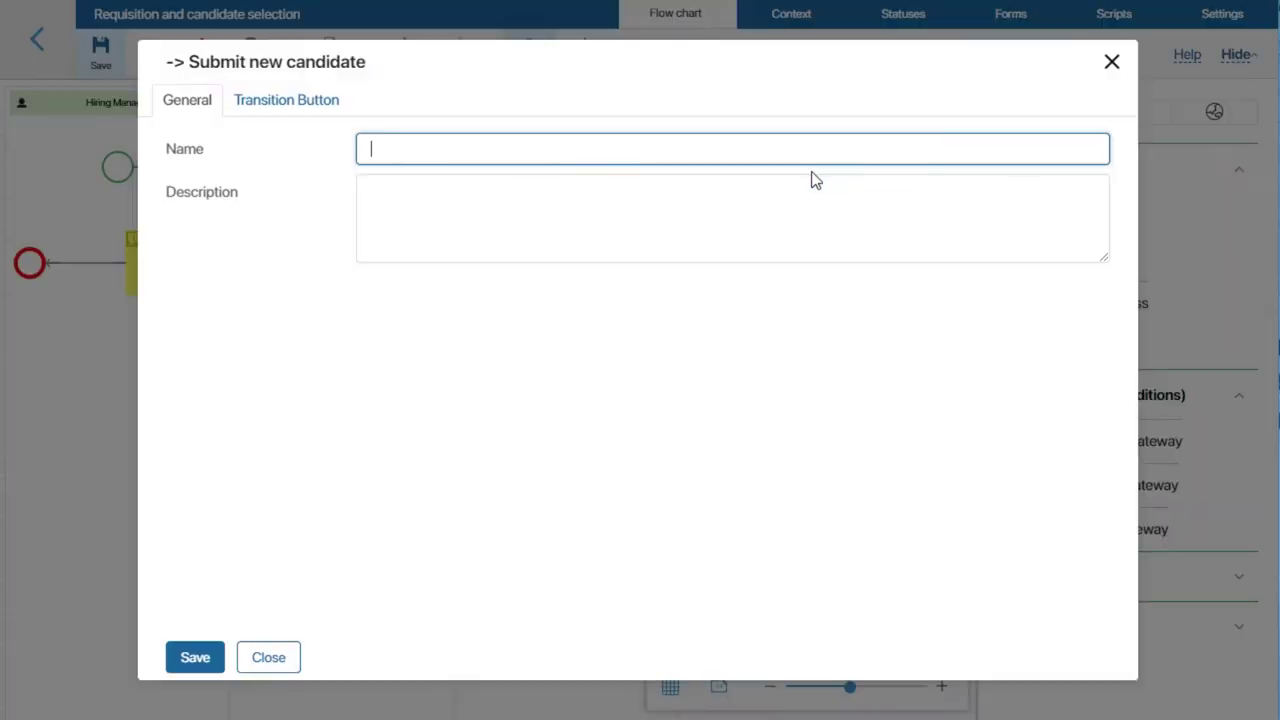
text(Done)
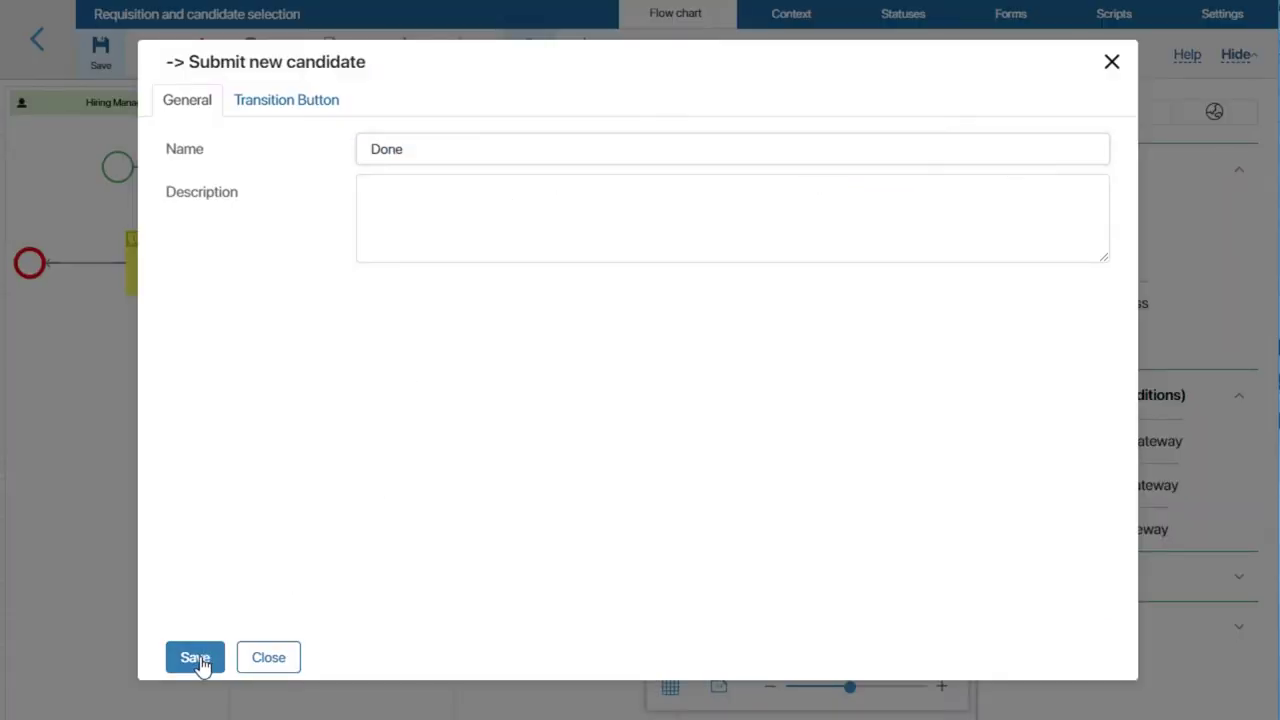
click(195, 659)
Connect Submit new candidate to Schedule first interview and name the transition "Done".
drag(845, 210, 866, 250)
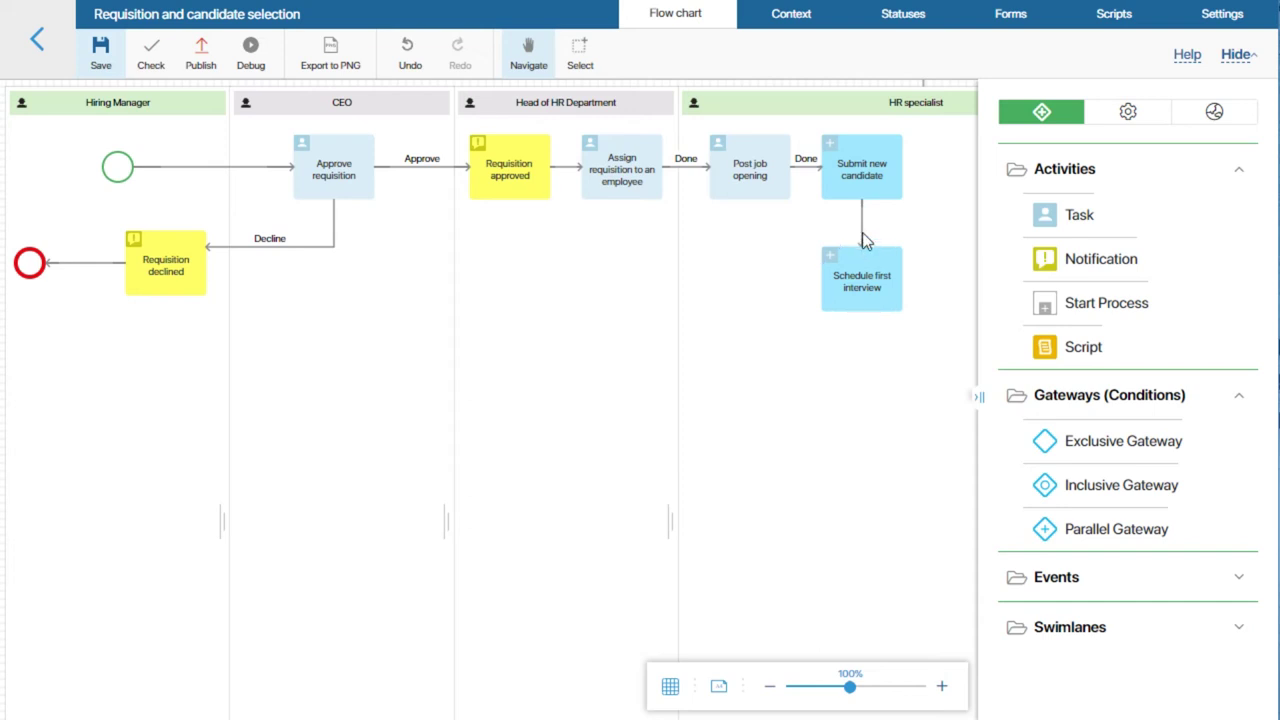
double_click(862, 214)
text(Done)
click(198, 657)
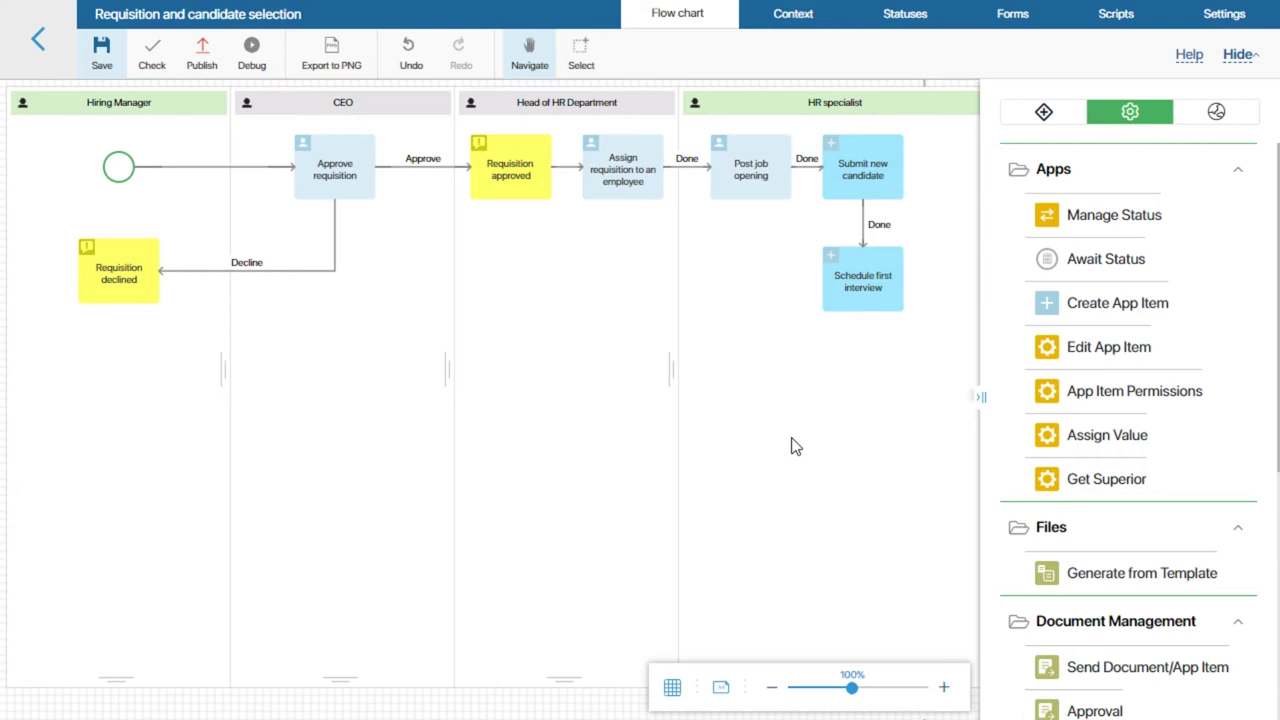
Add a task in the HR specialist lane, below Post job opening, and name it "Add feedback to the Candidate's page".
click(1045, 112)
drag(1091, 214, 748, 368)
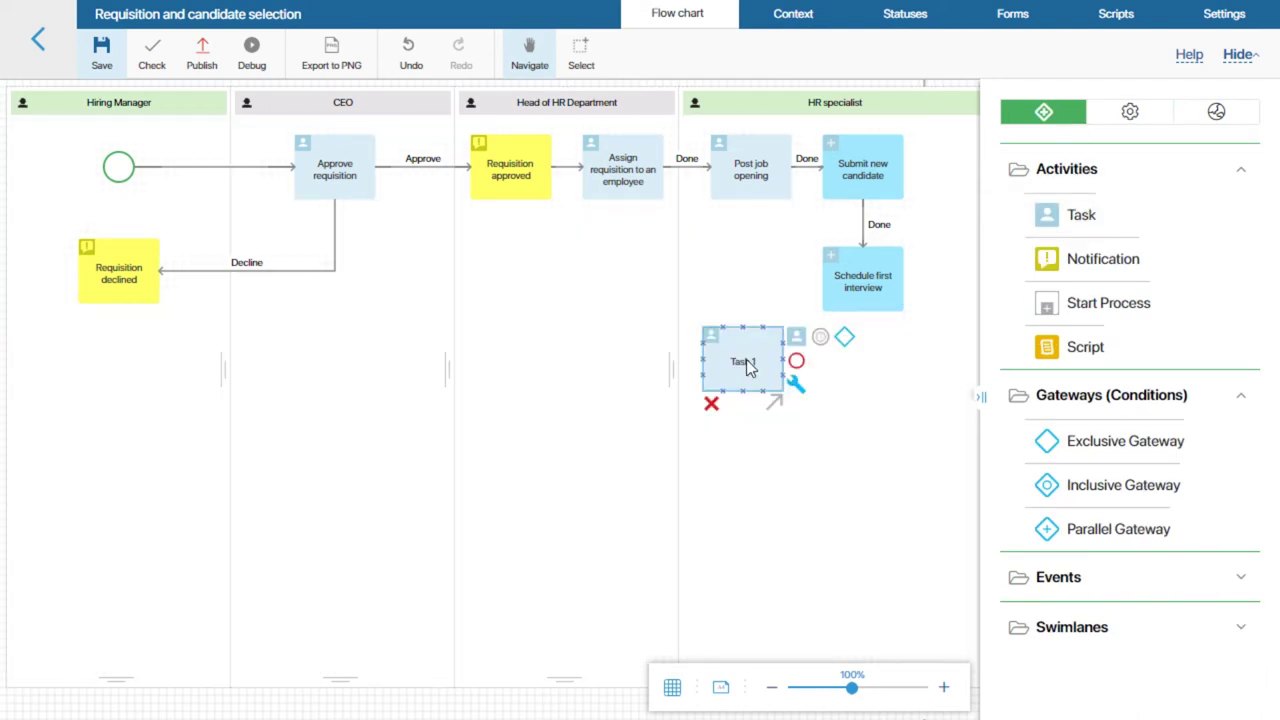
double_click(748, 368)
drag(449, 149, 251, 151)
text(Add feedback to the Candidate's page)
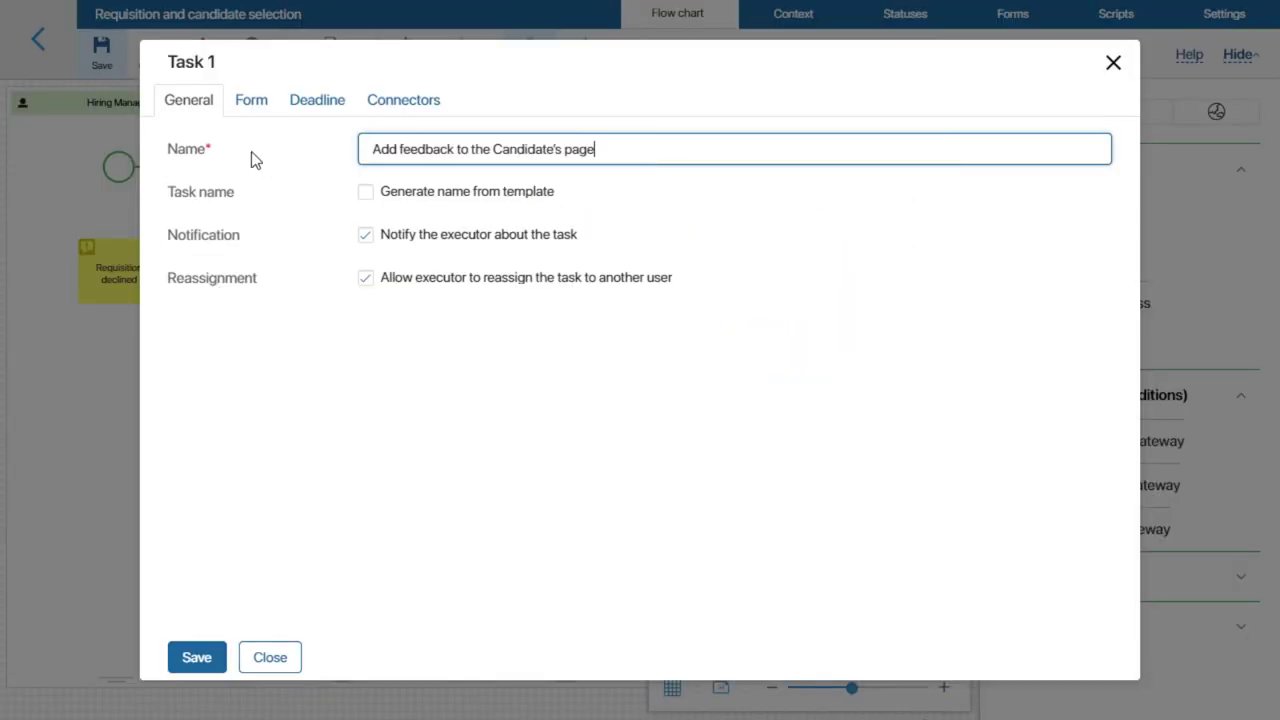
Generate the task name from the template "Add feedback to the page of {$candidate.full_name}".
click(365, 194)
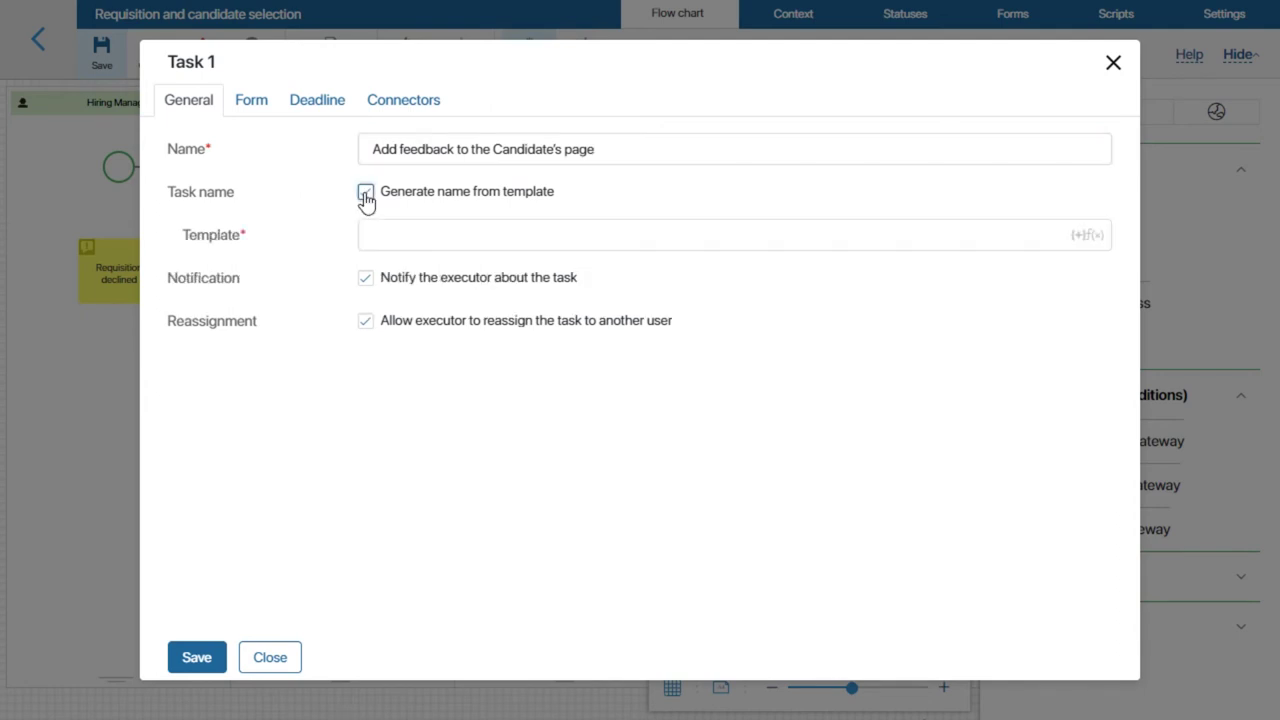
click(717, 234)
text(Add feedback to the page of {$candidate.full_name})
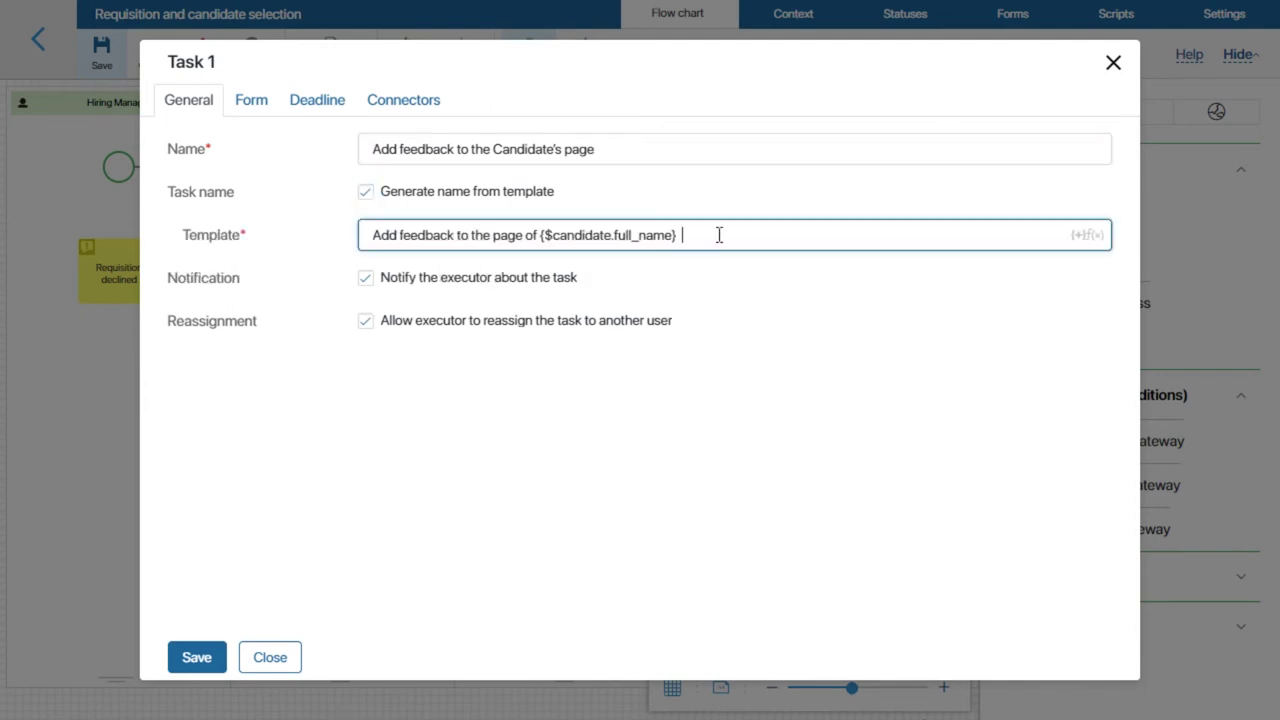
Add Candidate to the task form with Feedback from HR required and CV, Full Name and Requisition read-only, and save the task.
click(245, 108)
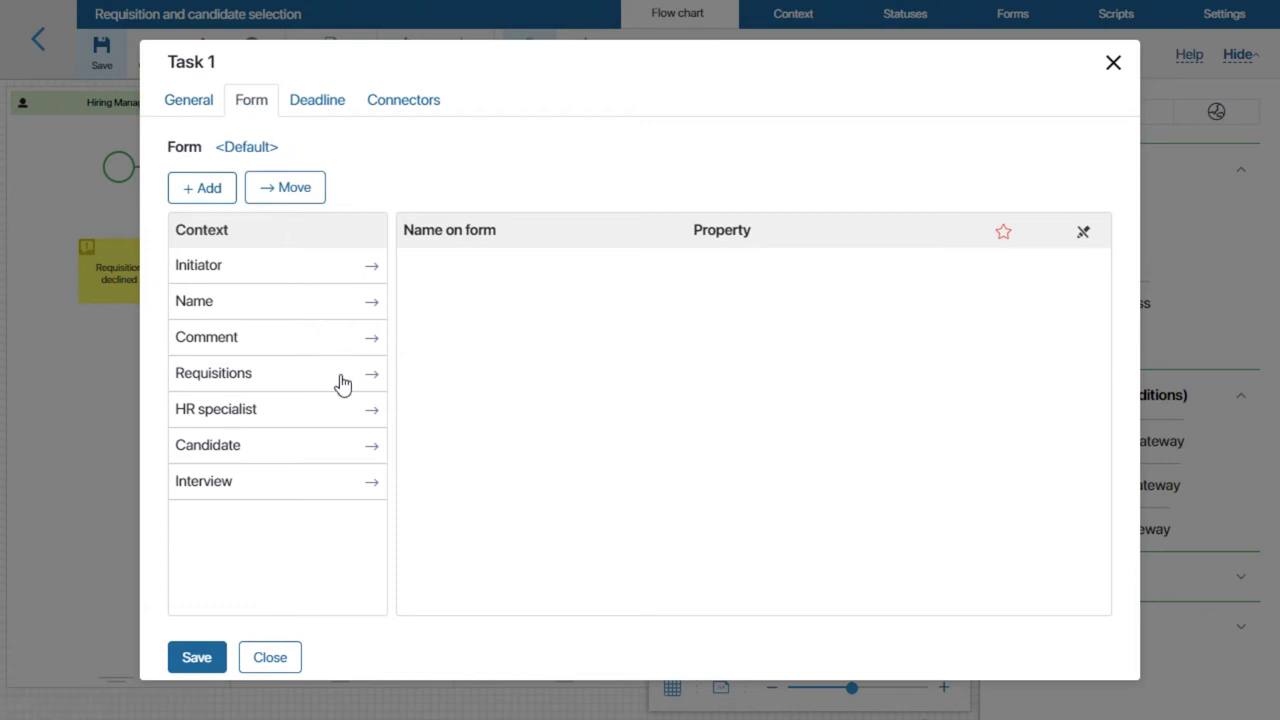
click(373, 448)
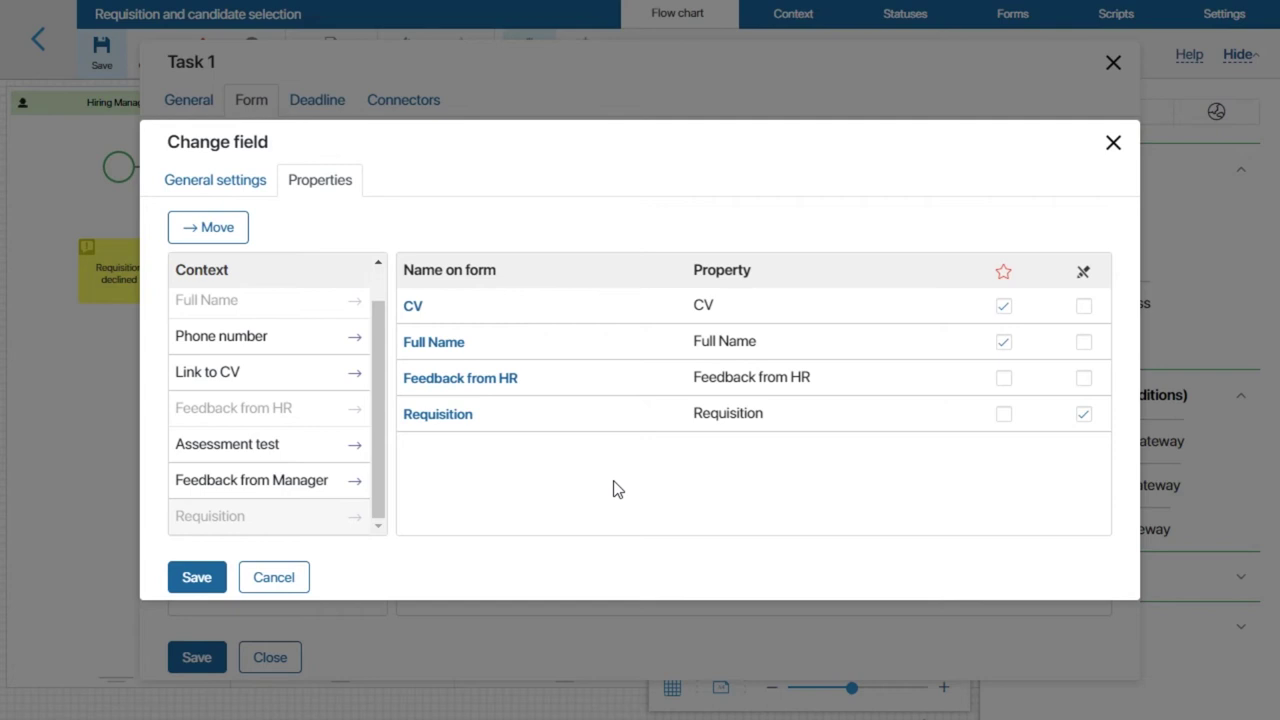
click(1004, 379)
click(1083, 342)
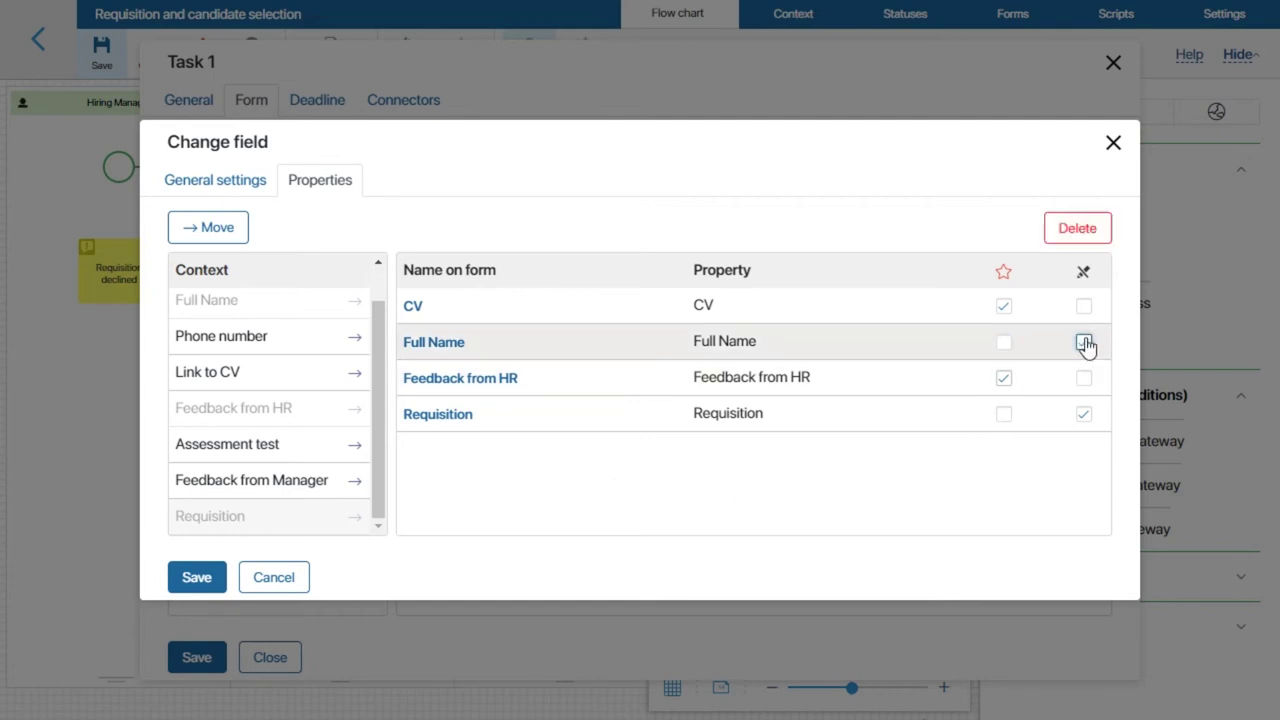
click(1084, 307)
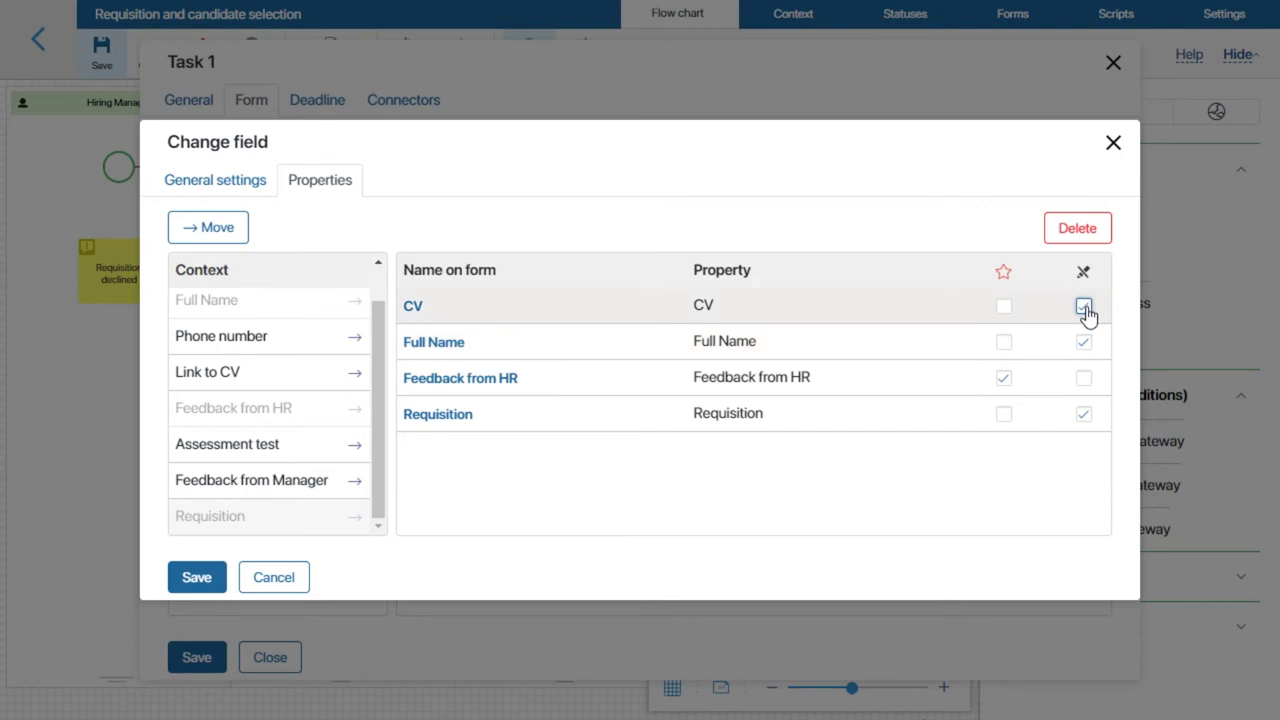
click(198, 579)
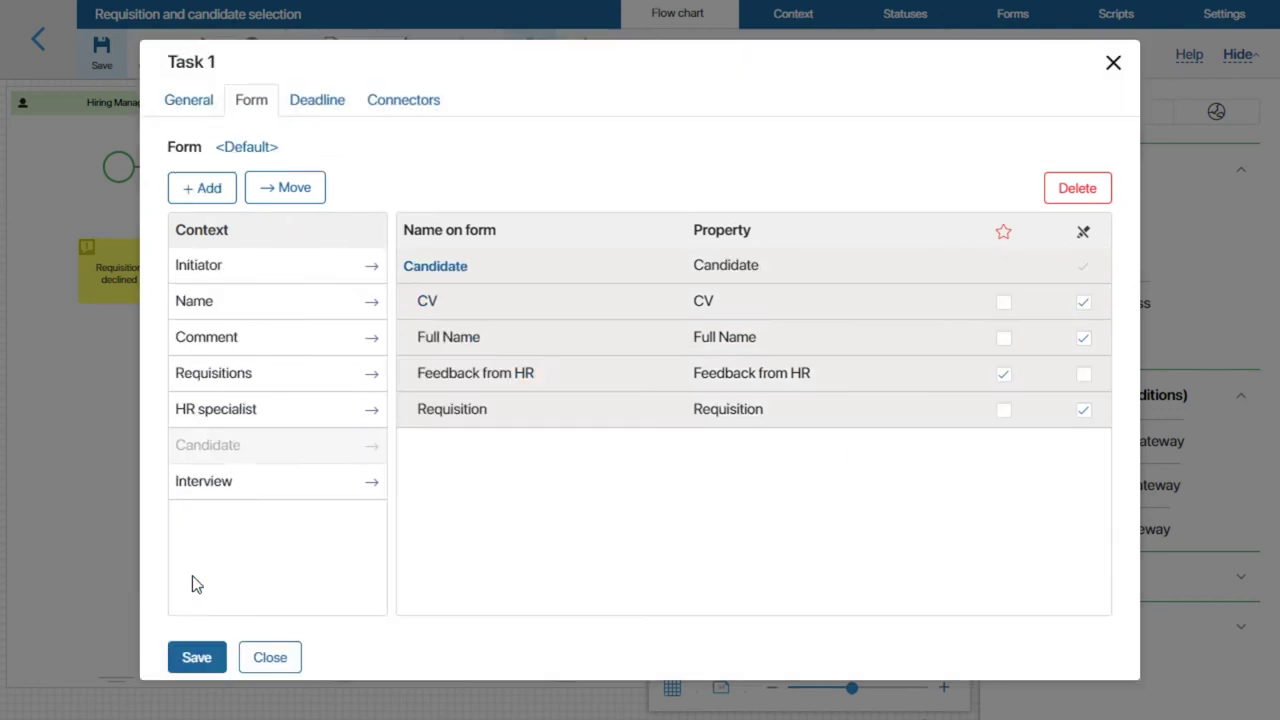
click(195, 657)
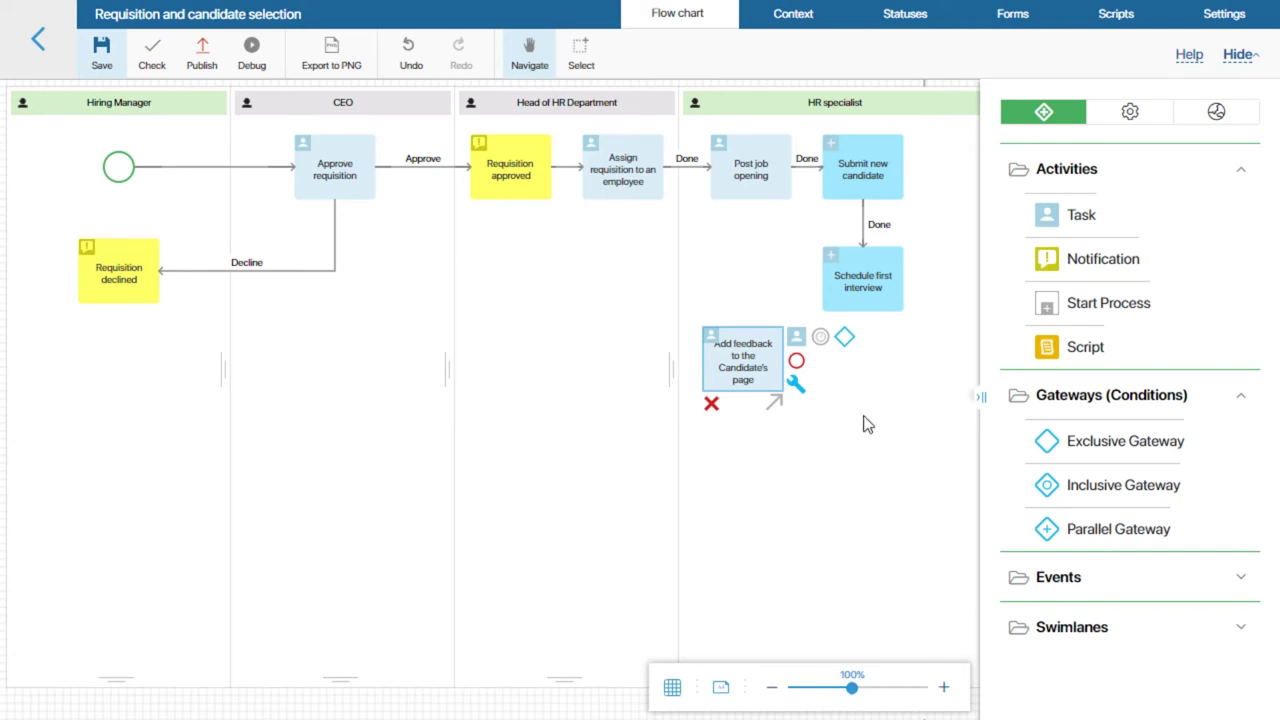
click(870, 481)
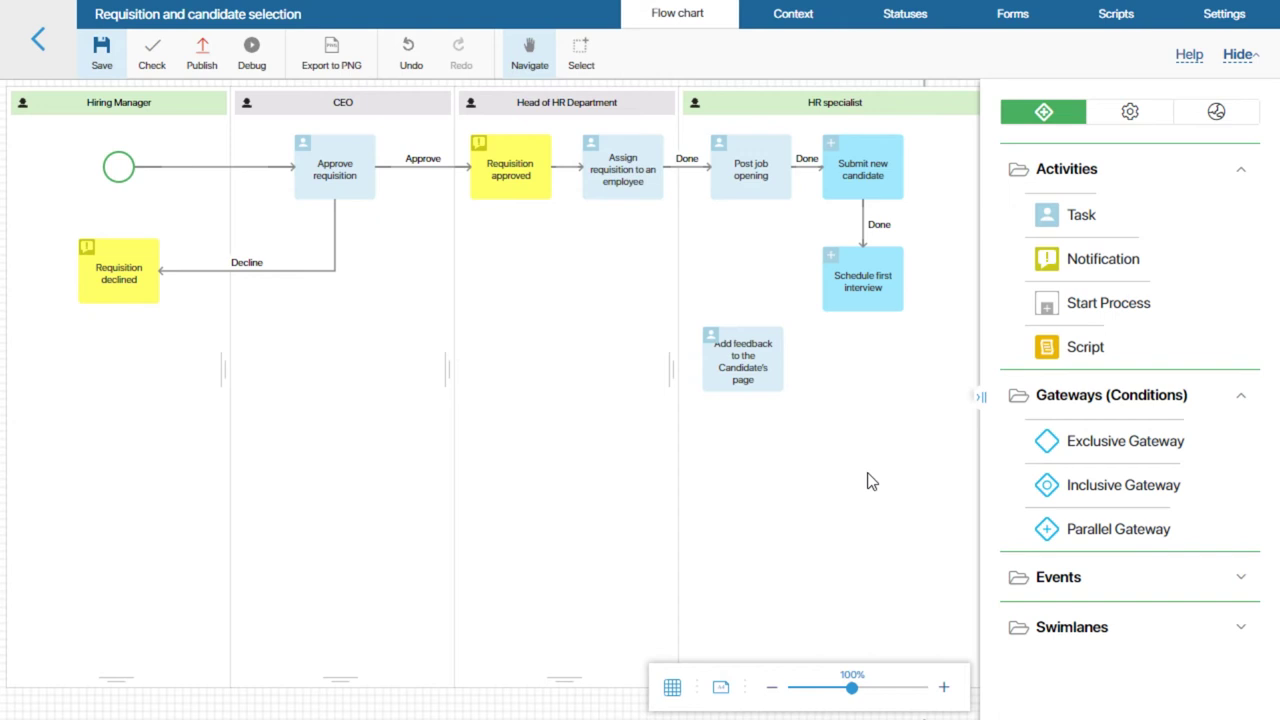
Add a timer below Schedule first interview and set its deadline type to Variable.
click(1240, 579)
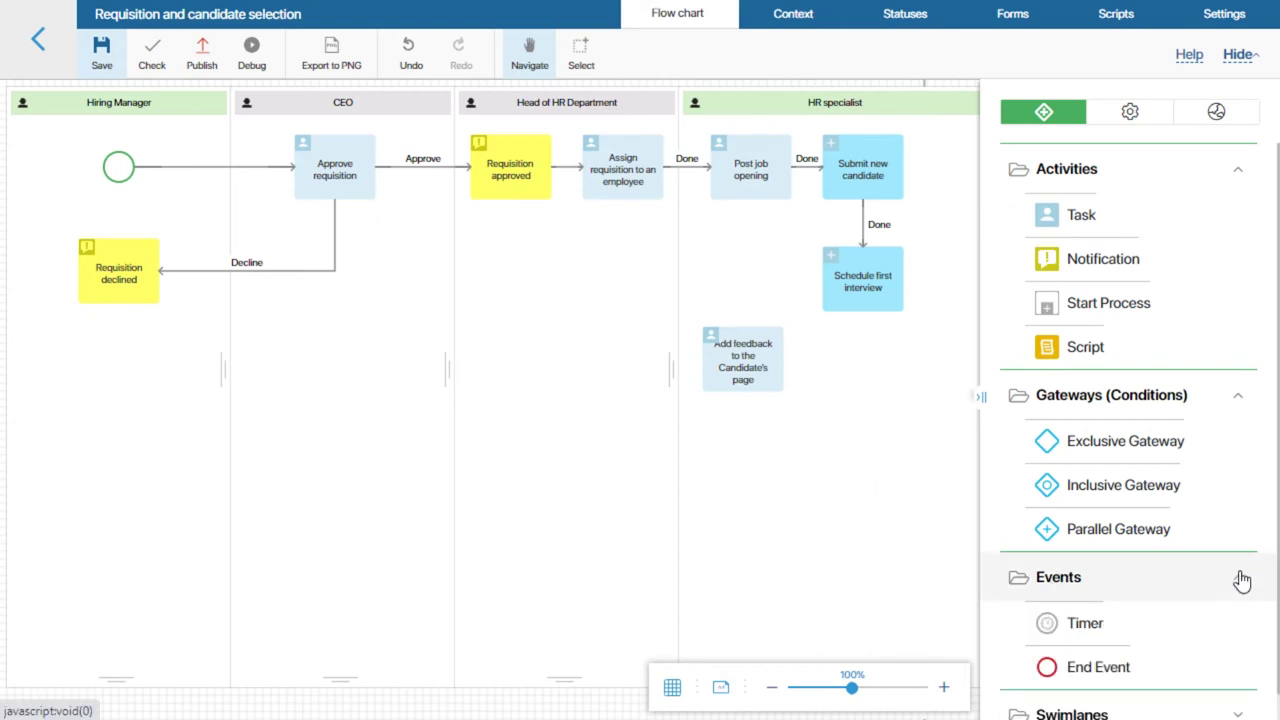
drag(1086, 623, 856, 360)
double_click(856, 360)
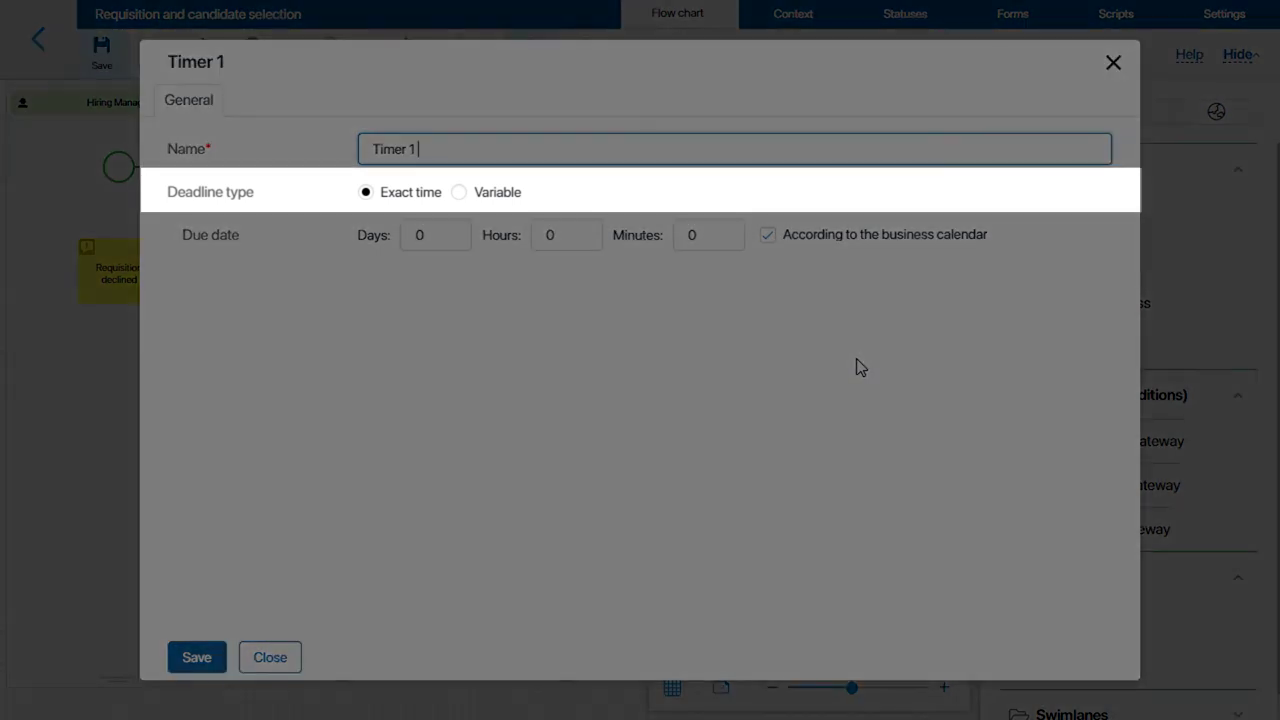
click(508, 347)
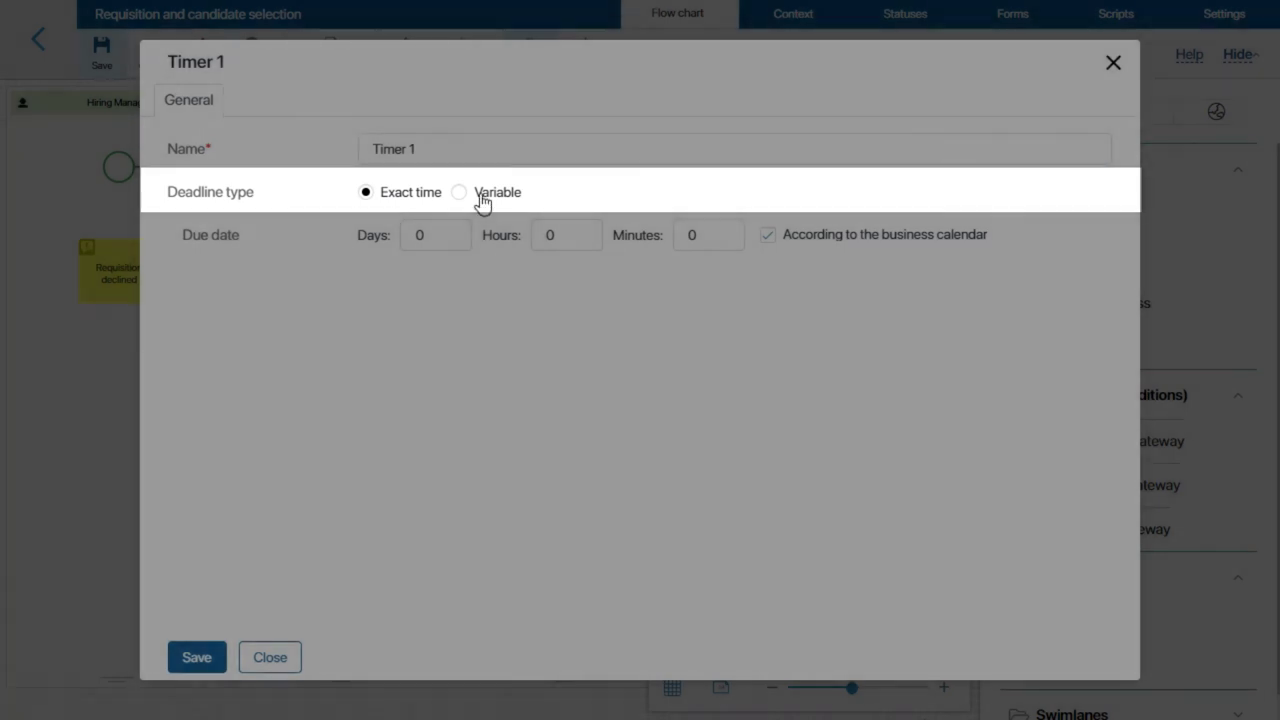
click(481, 200)
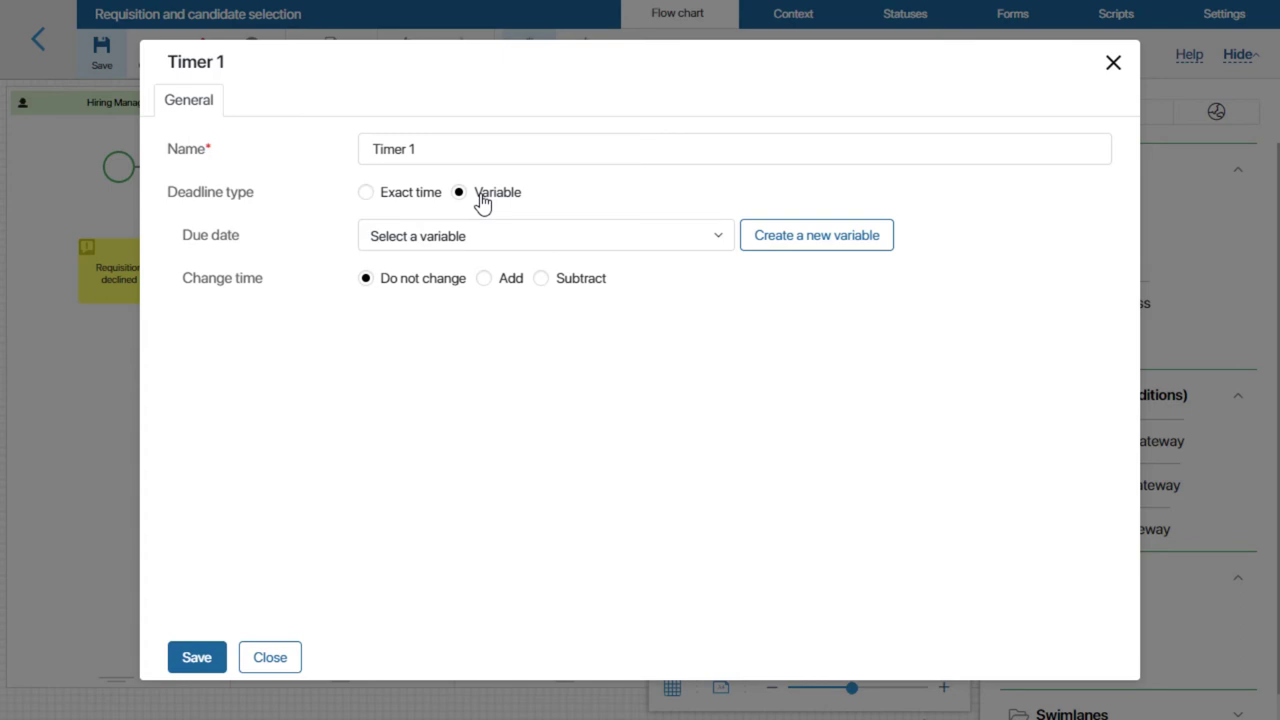
Create the Date/Time variable "Interview start time" as the timer's due date and save the timer.
click(789, 241)
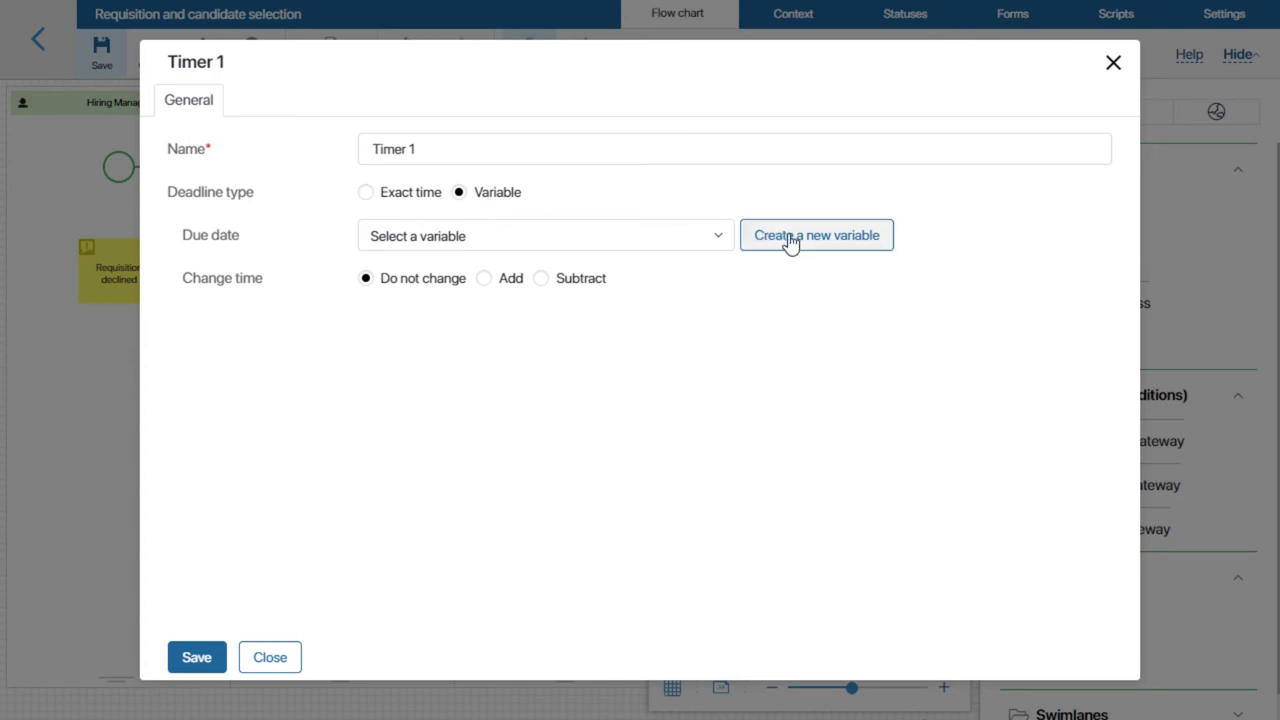
text(Interview start time)
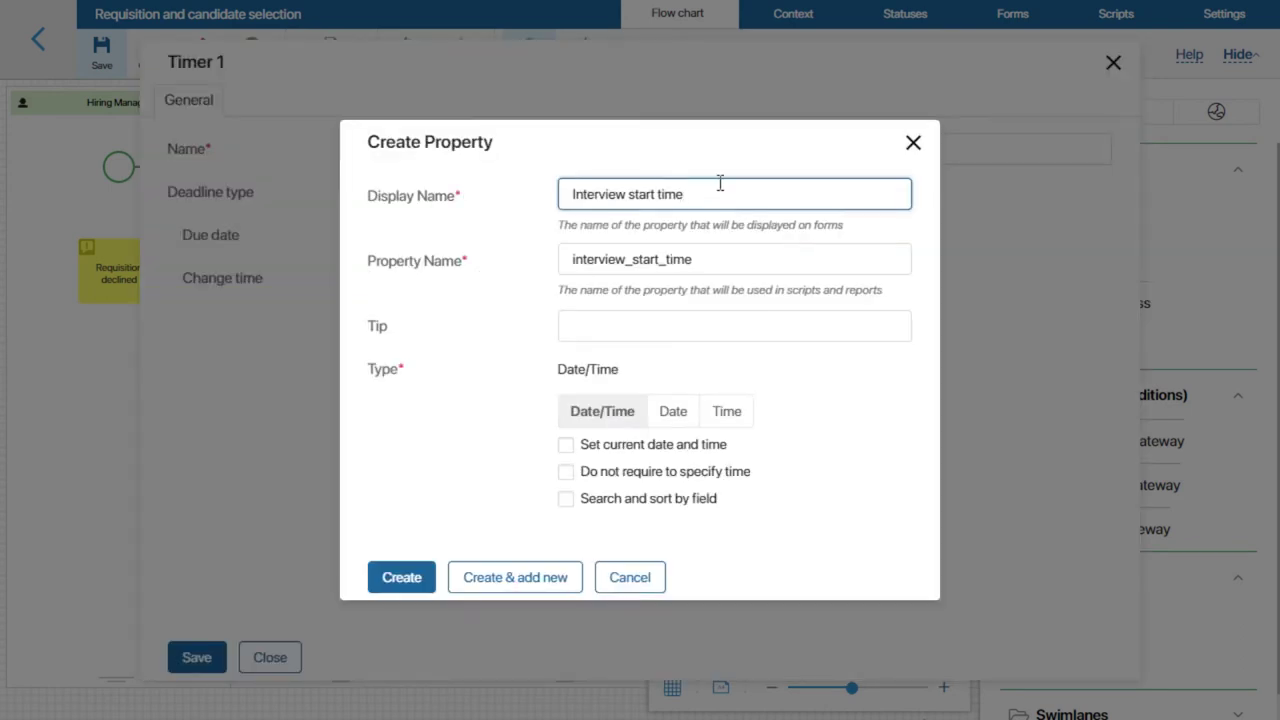
click(398, 579)
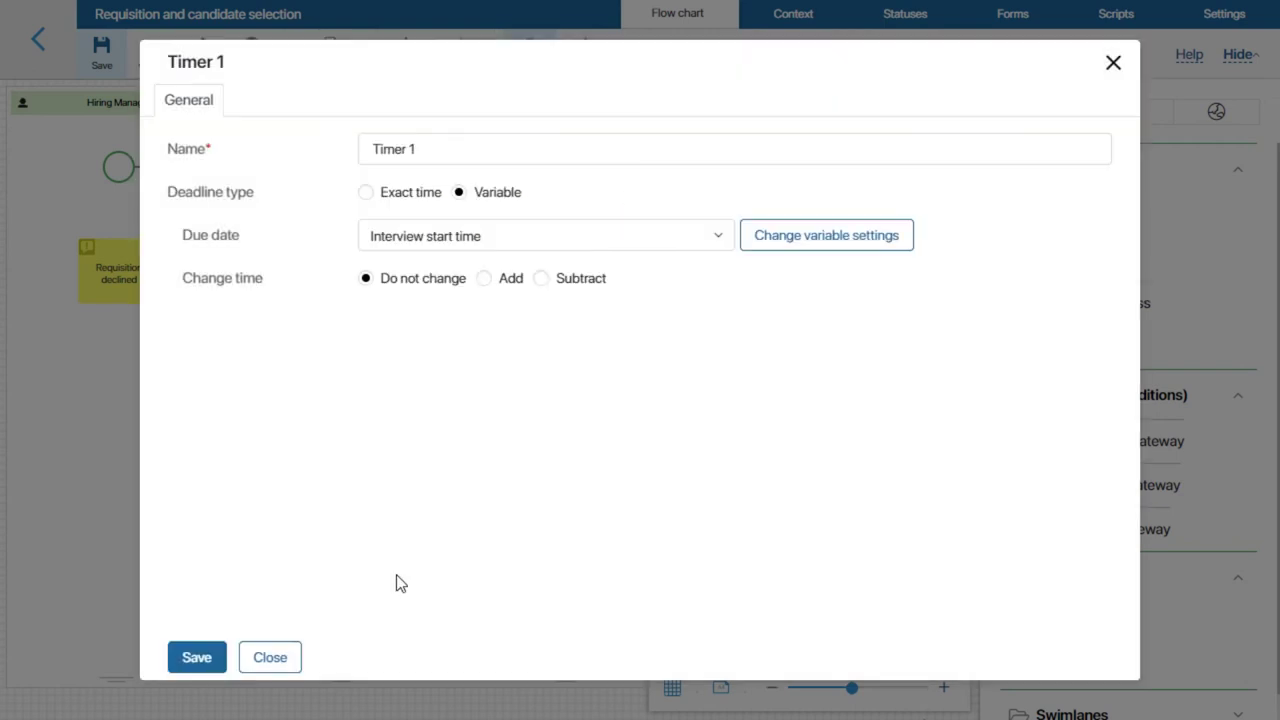
click(197, 658)
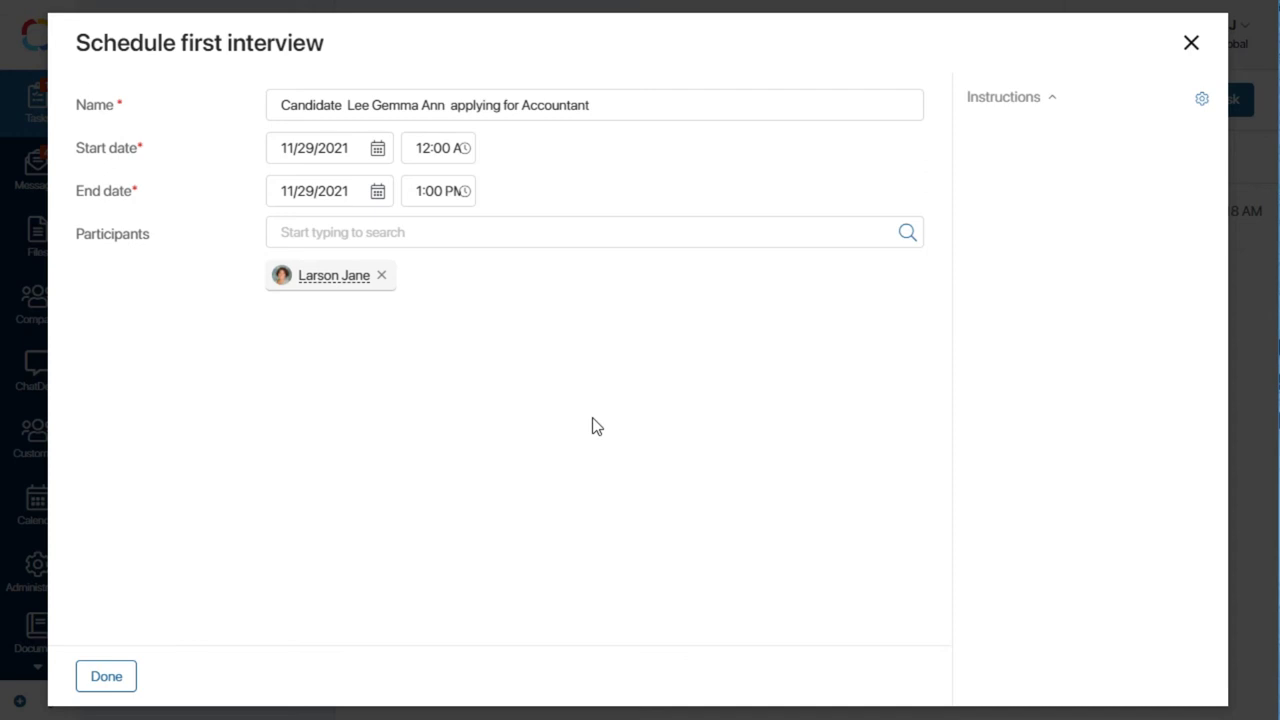
Complete the Schedule first interview task form.
click(108, 682)
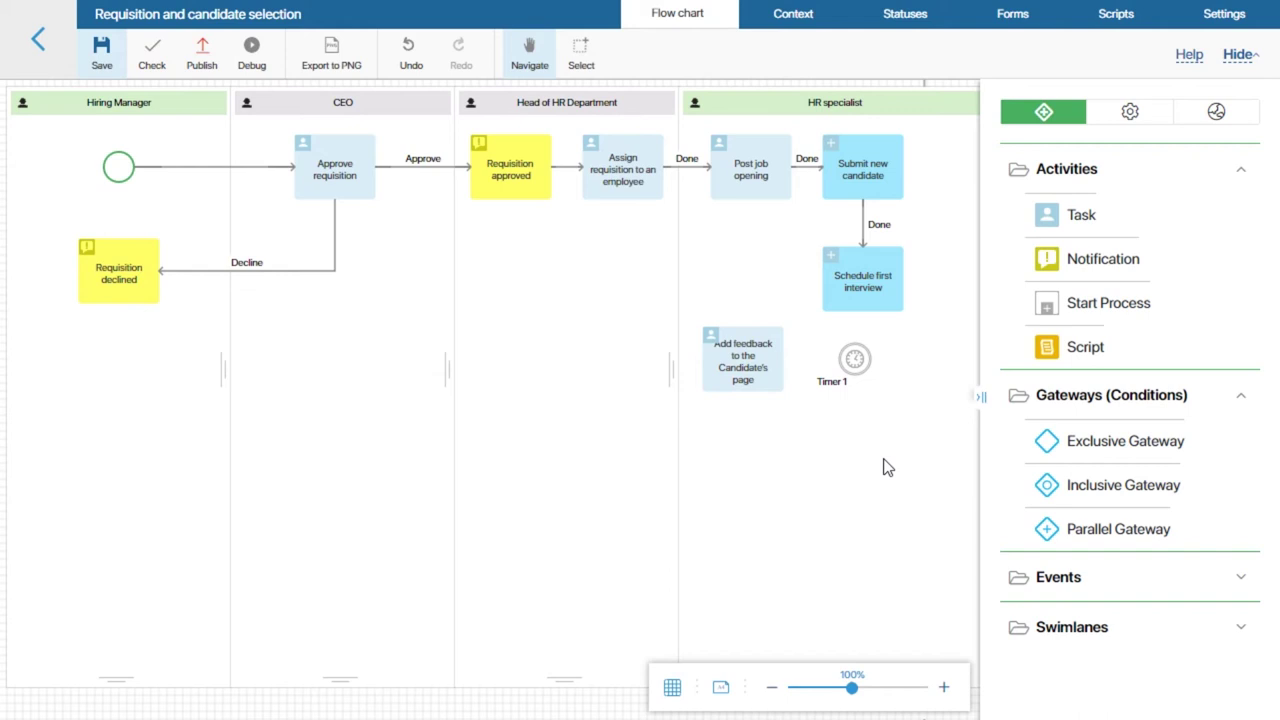
Add an Assign Value activity below Schedule first interview and name it "Assign interview start time".
click(1130, 111)
drag(1092, 441, 861, 367)
double_click(861, 367)
drag(476, 148, 266, 148)
text(n interview start time)
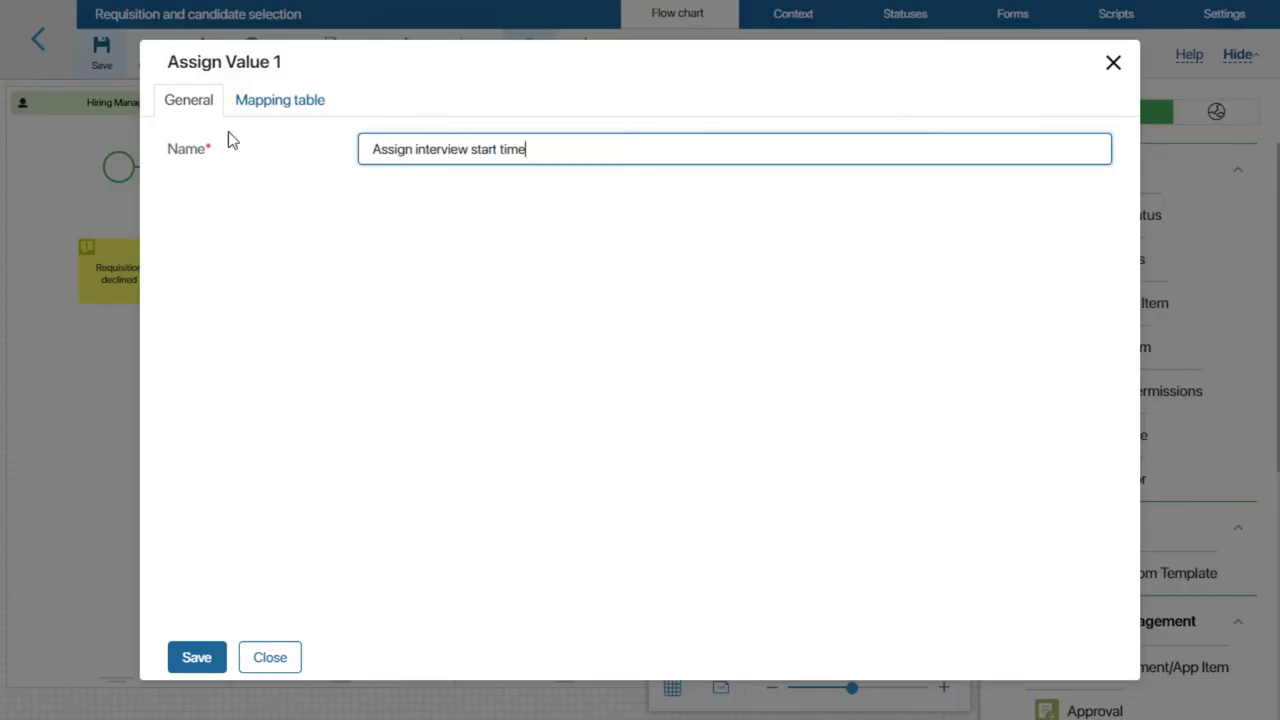
Map the Interview start time context field to the interview's Start date and save the Assign Value activity.
click(273, 102)
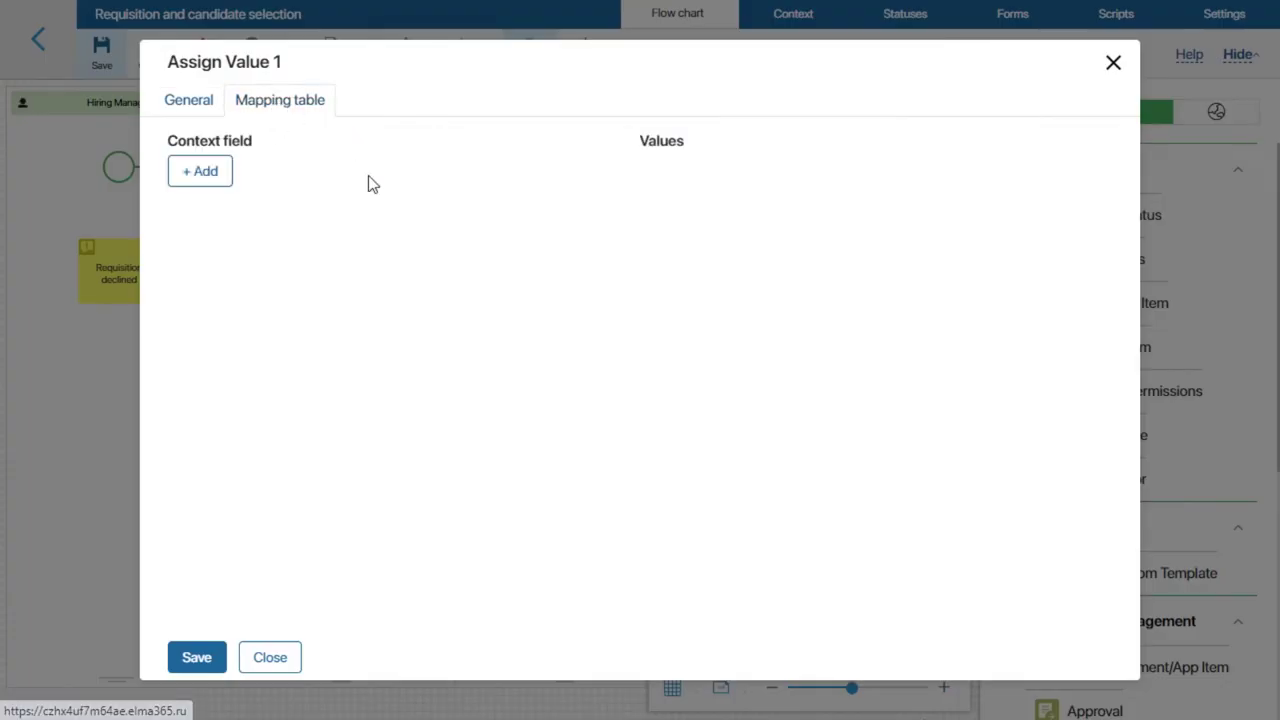
click(205, 173)
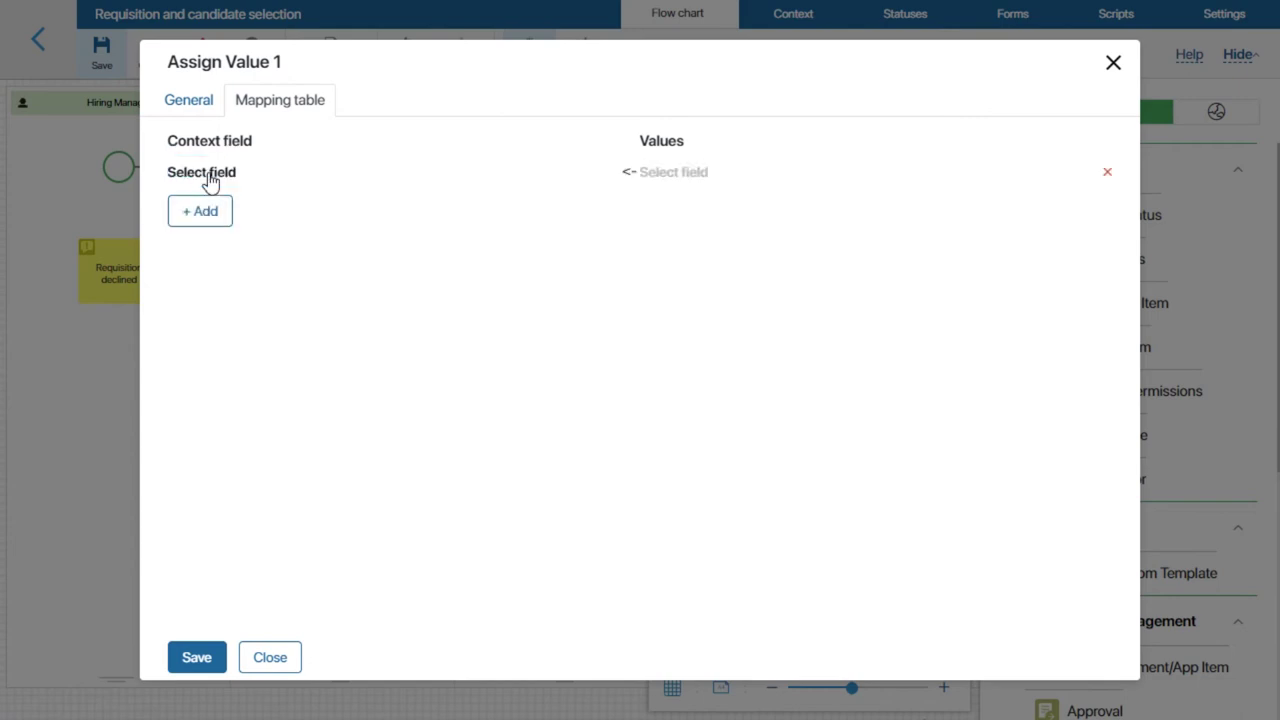
click(203, 175)
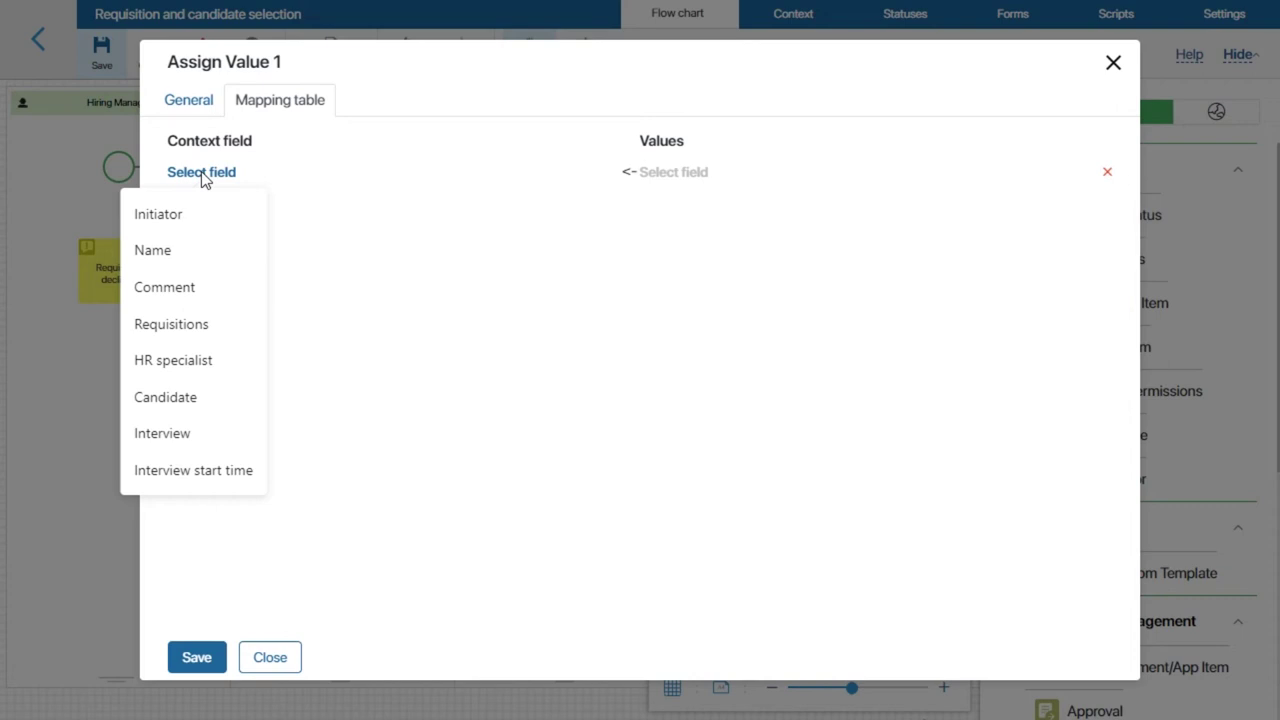
click(184, 470)
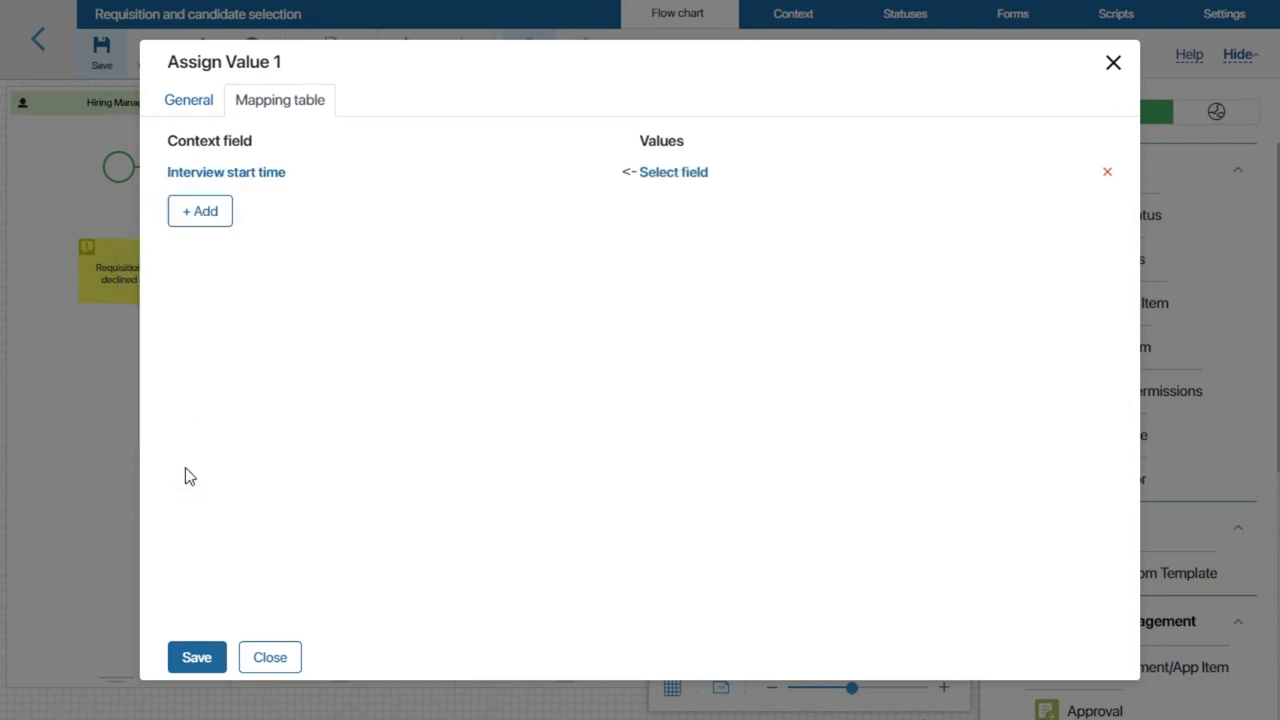
click(679, 175)
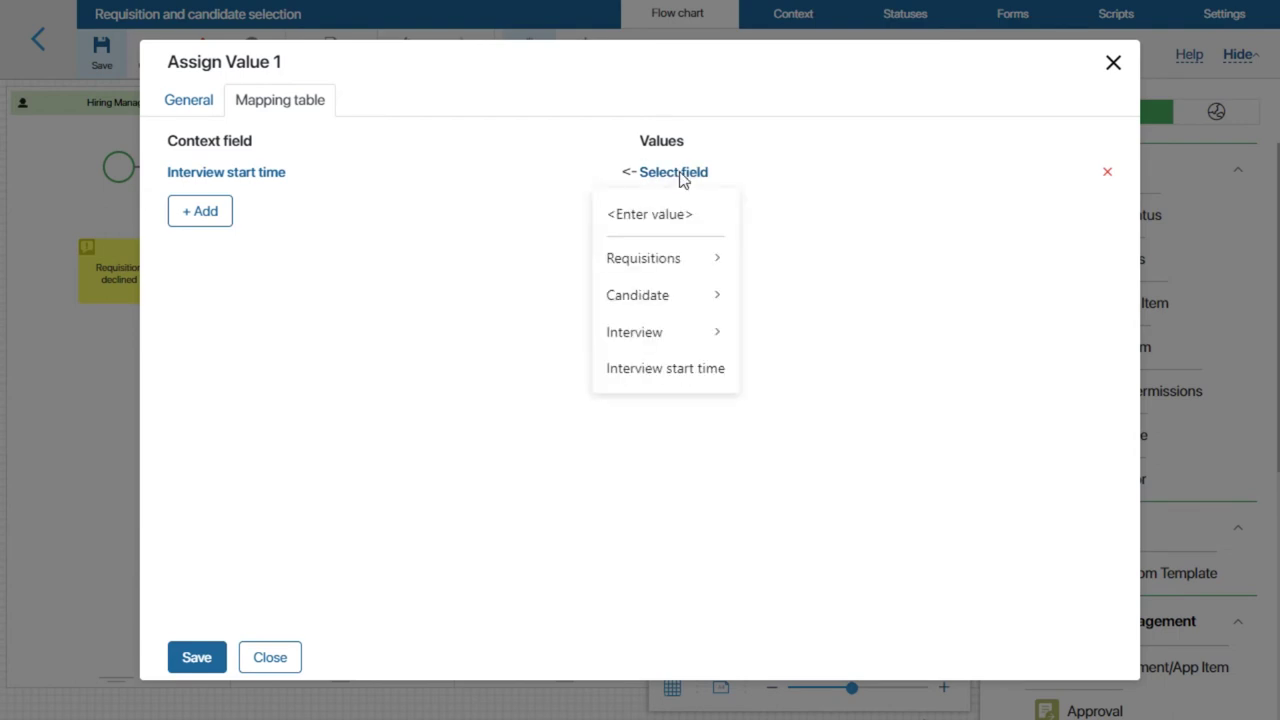
mouse_move(690, 344)
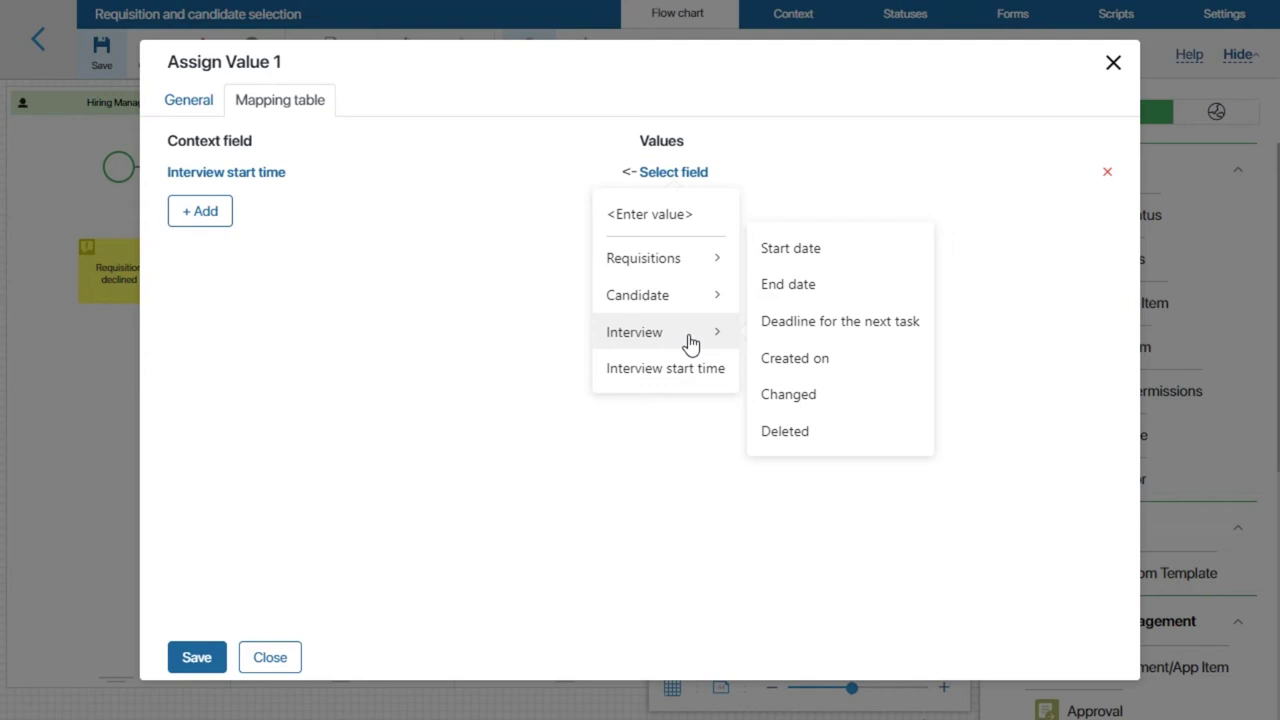
click(806, 259)
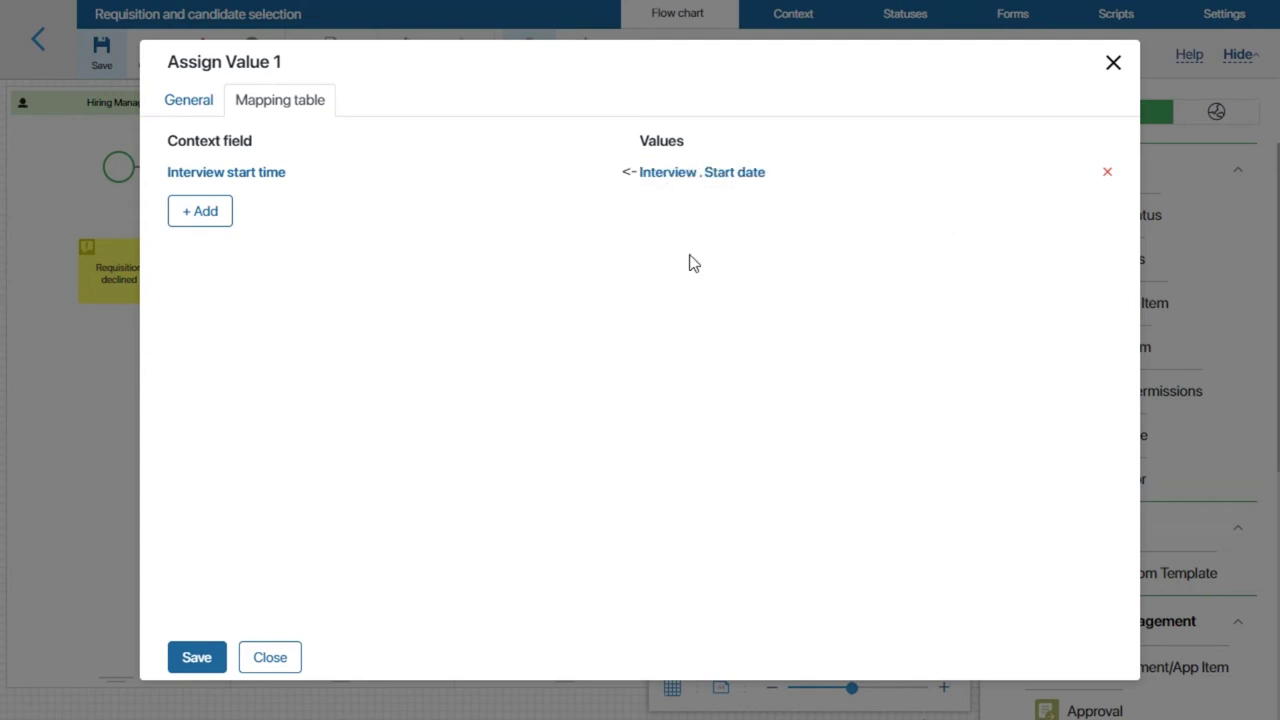
click(186, 658)
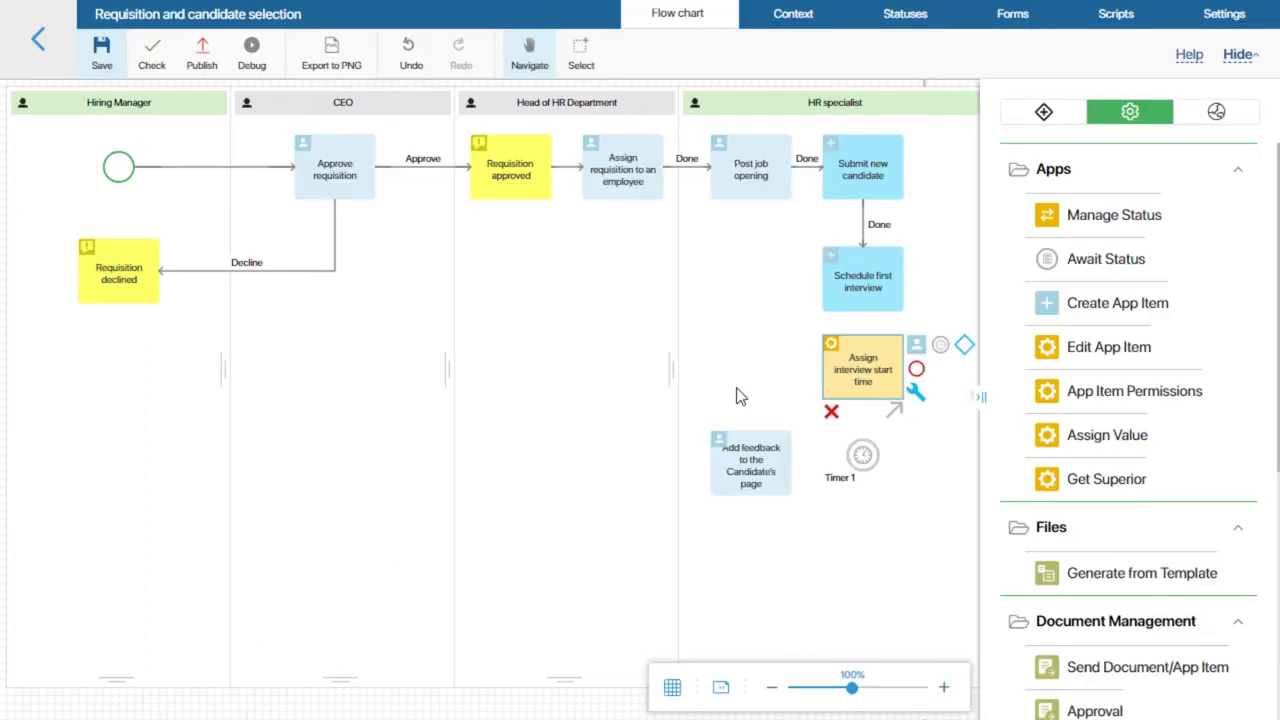
Connect Schedule first interview to Assign interview start time and name the transition "Done".
click(868, 322)
drag(868, 322, 864, 342)
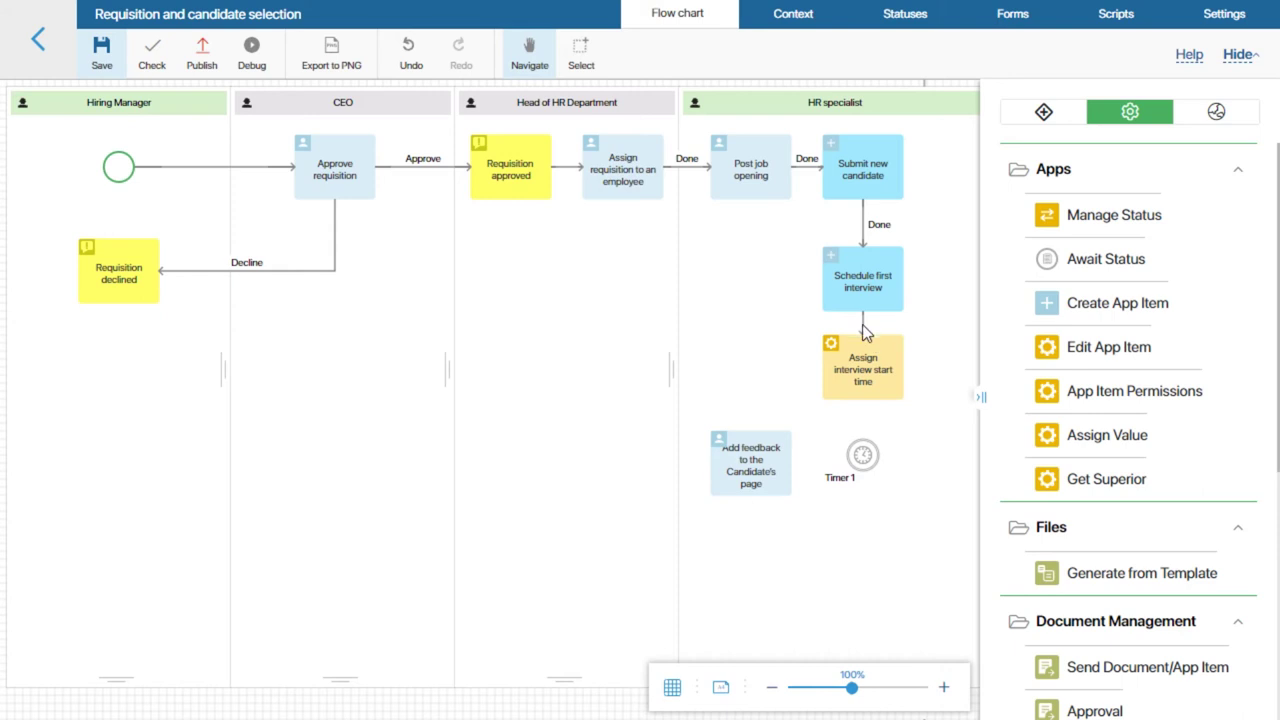
text(Done)
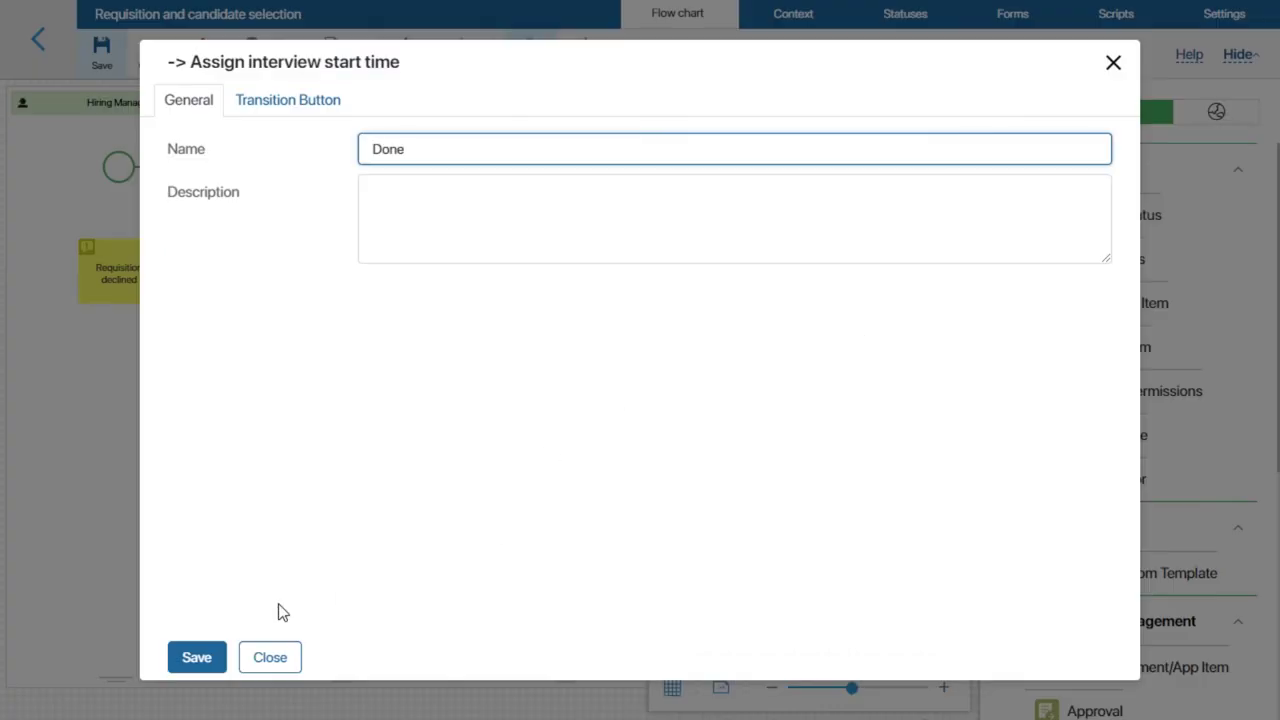
click(196, 658)
Connect Assign interview start time to the timer, and the timer to Add feedback to the Candidate's page.
drag(863, 398, 788, 476)
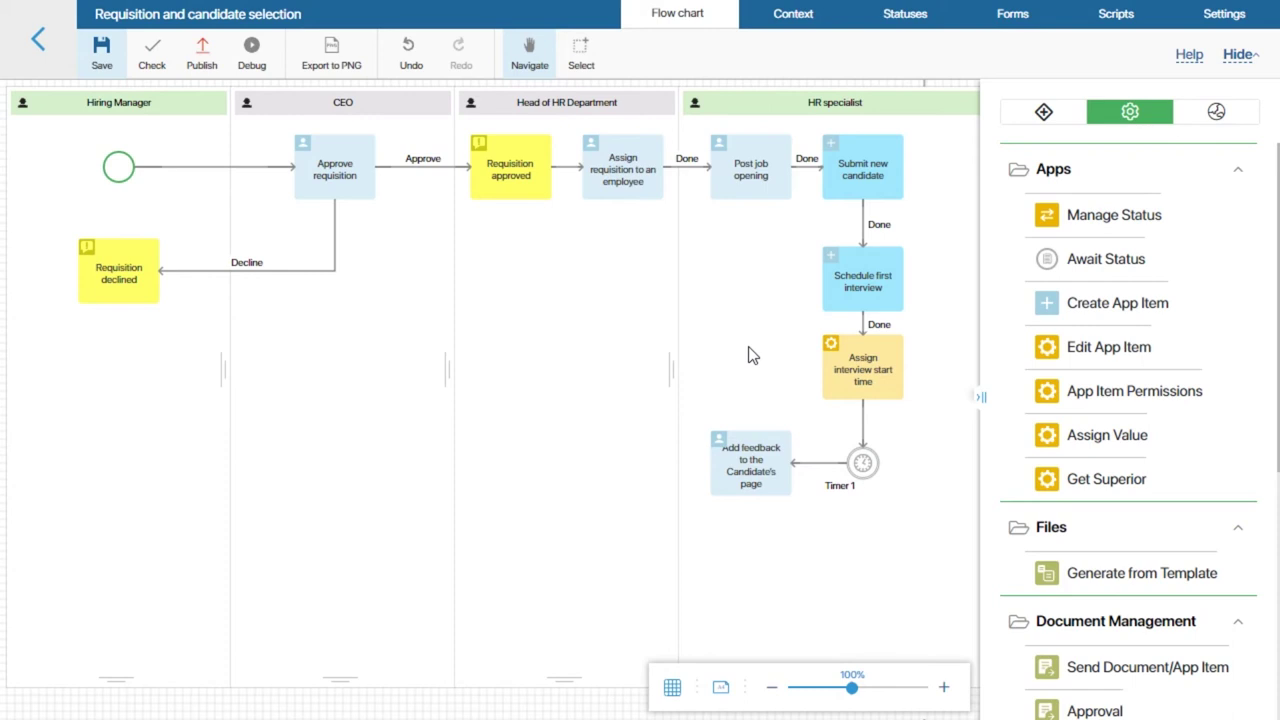
Add a task in the HR specialist lane, below the feedback task, and name it "Inform candidate about rejection".
click(1044, 111)
drag(1092, 219, 757, 581)
double_click(757, 581)
drag(448, 151, 310, 150)
text(Inform candidate about rejection)
Generate the rejection task's name from the template "Inform {$candidate.full_name} about rejection".
click(366, 191)
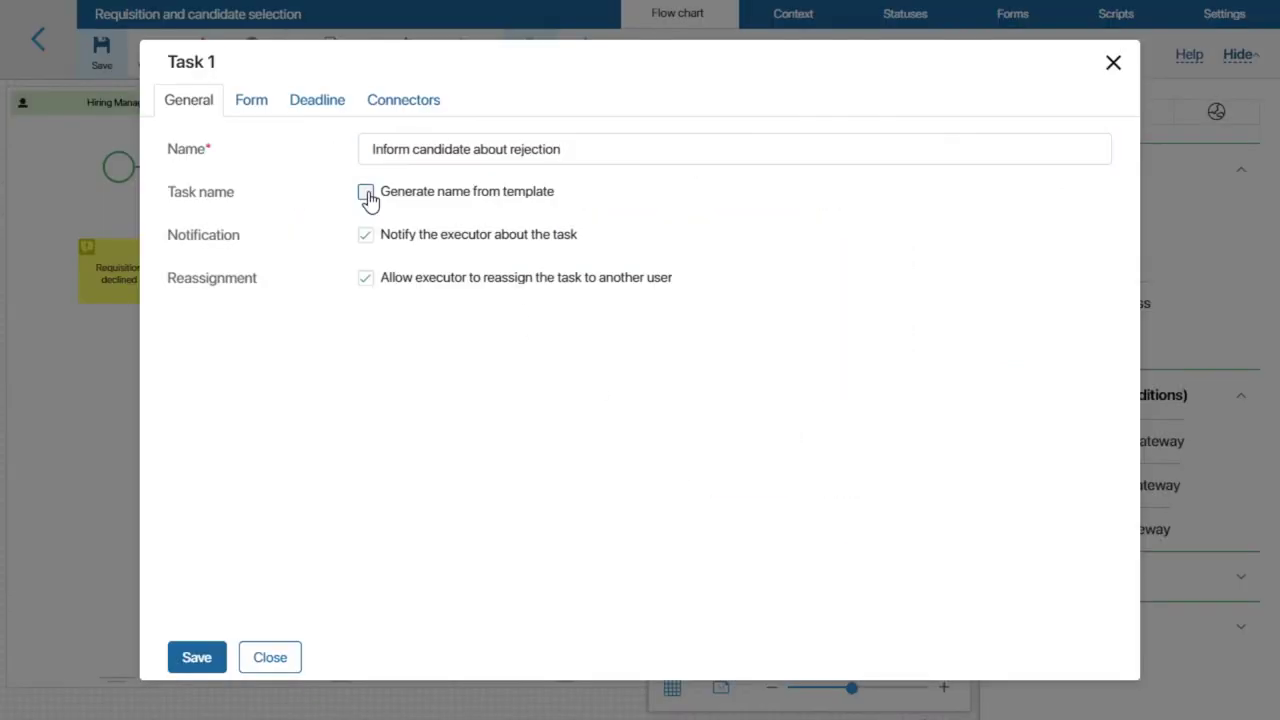
click(663, 235)
text(Inform {$candidate.full_name} about rejection)
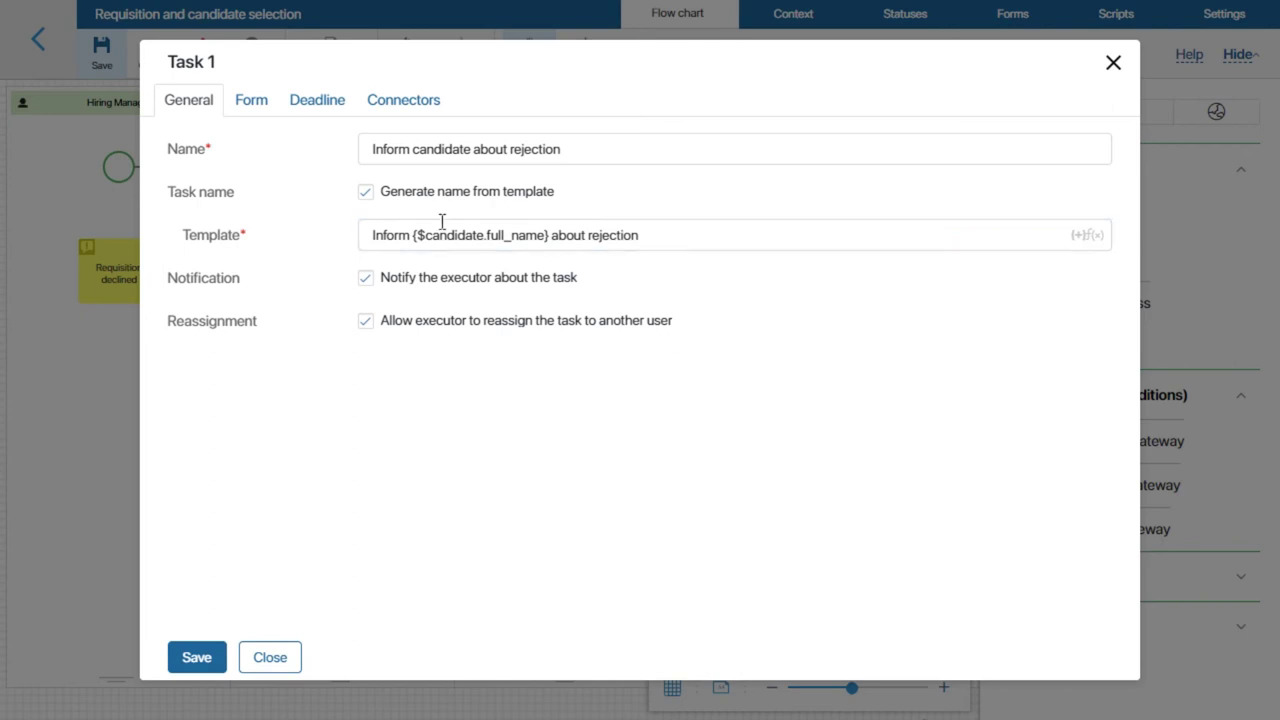
Add the Candidate to the rejection task's form with CV, Full Name, Phone number, Link to CV, both feedback properties, Assessment test and Requisition.
click(250, 101)
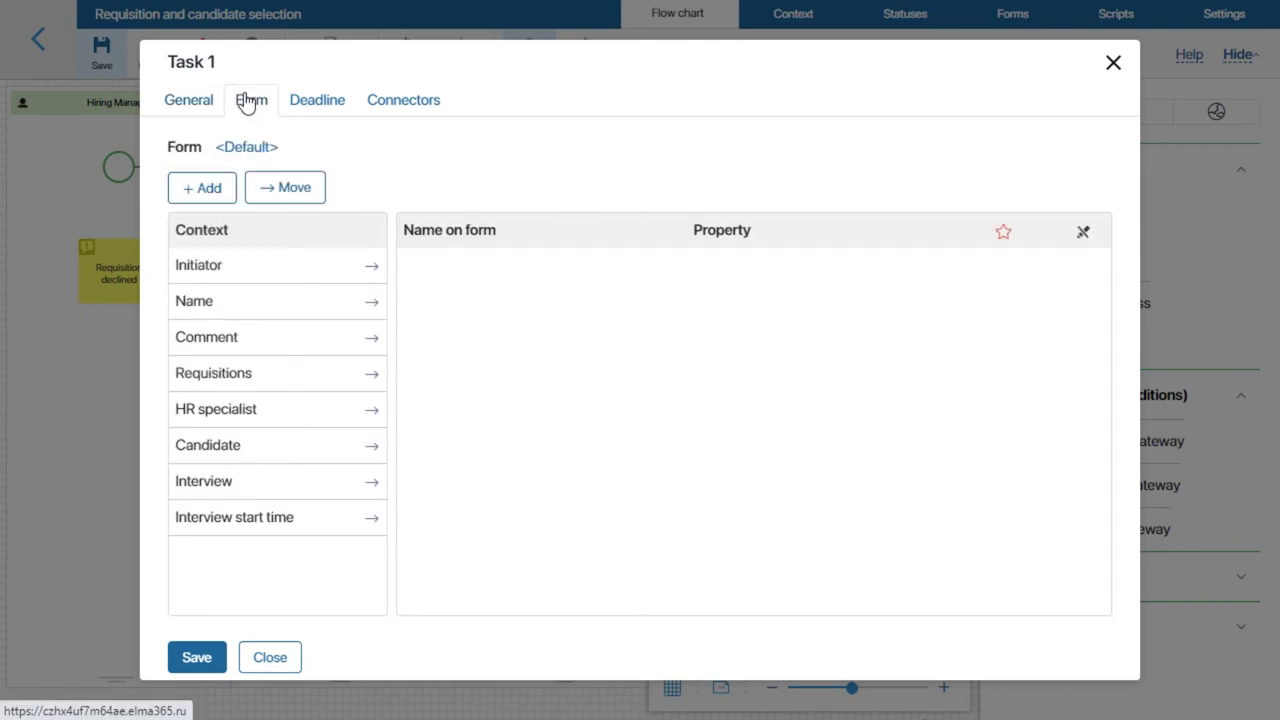
click(373, 447)
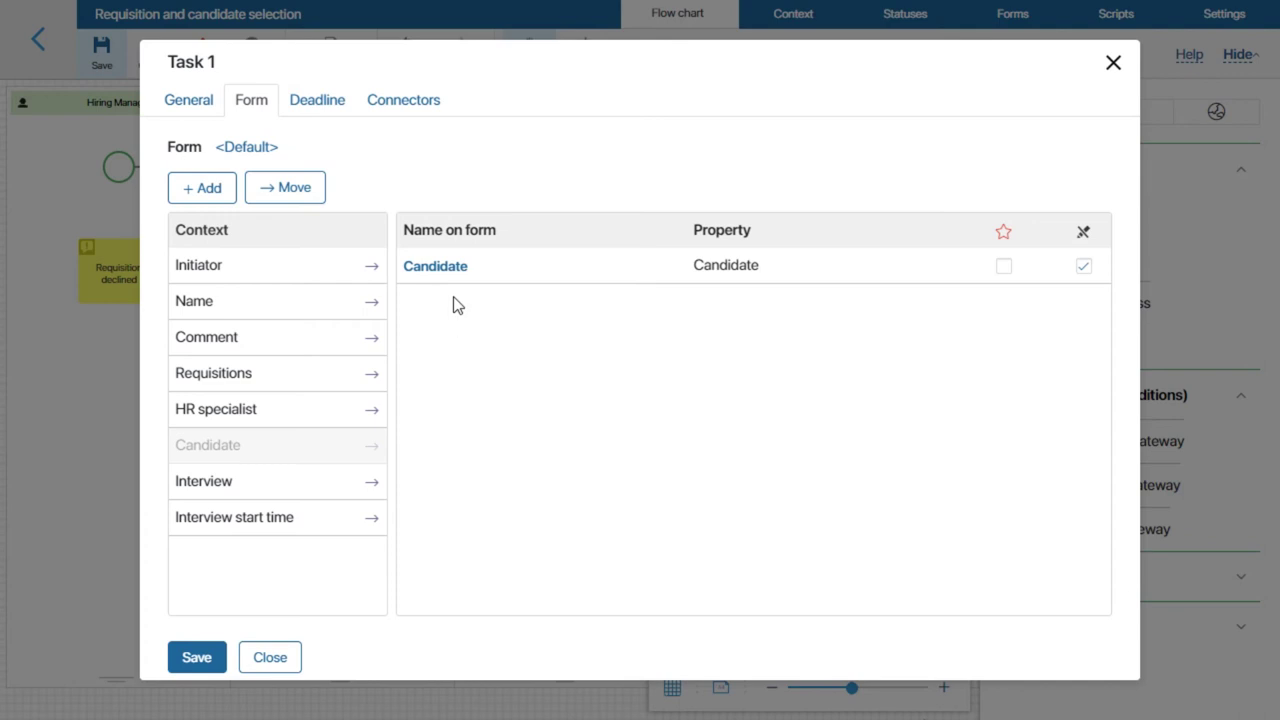
click(440, 268)
click(322, 182)
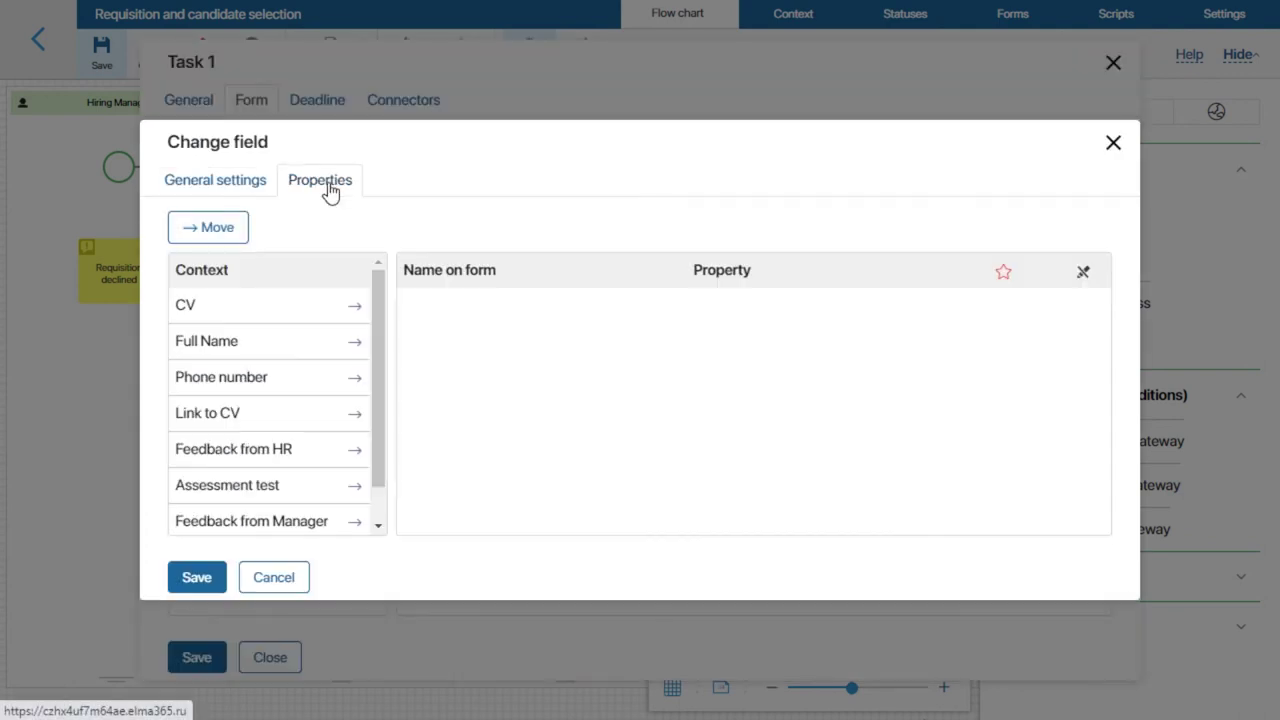
click(355, 305)
click(357, 341)
click(357, 377)
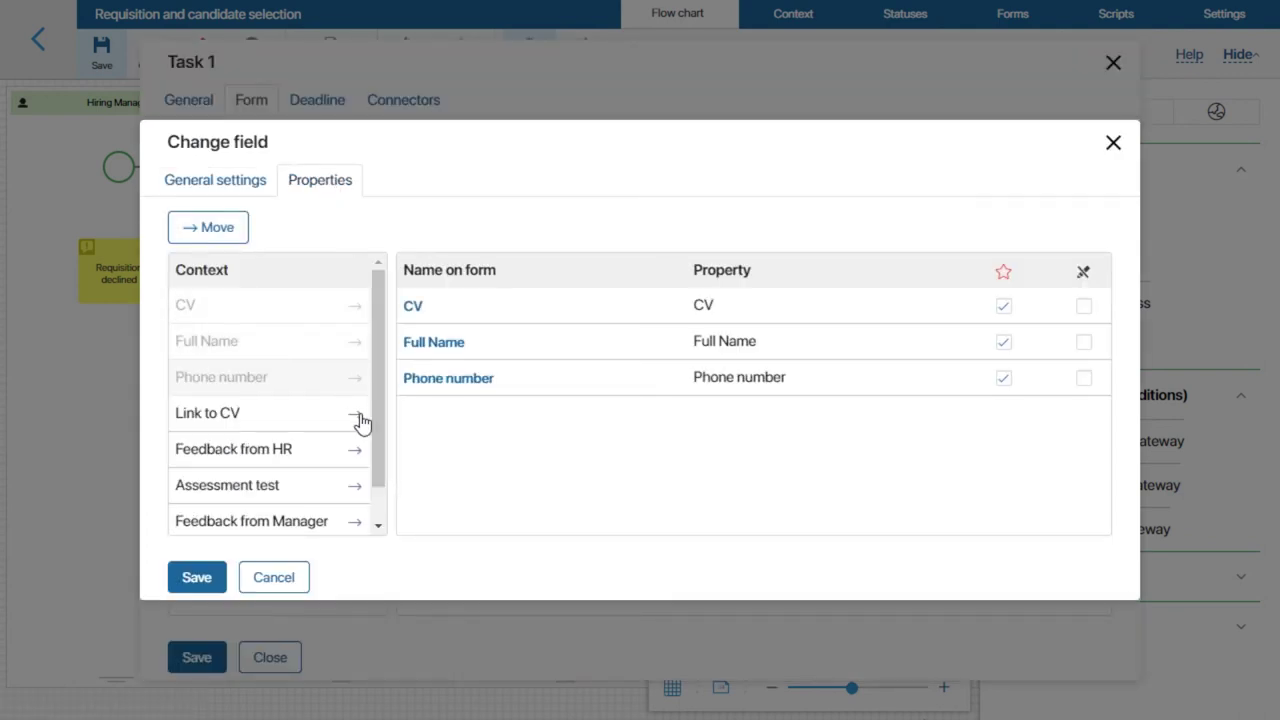
click(357, 413)
click(357, 452)
click(355, 485)
click(357, 521)
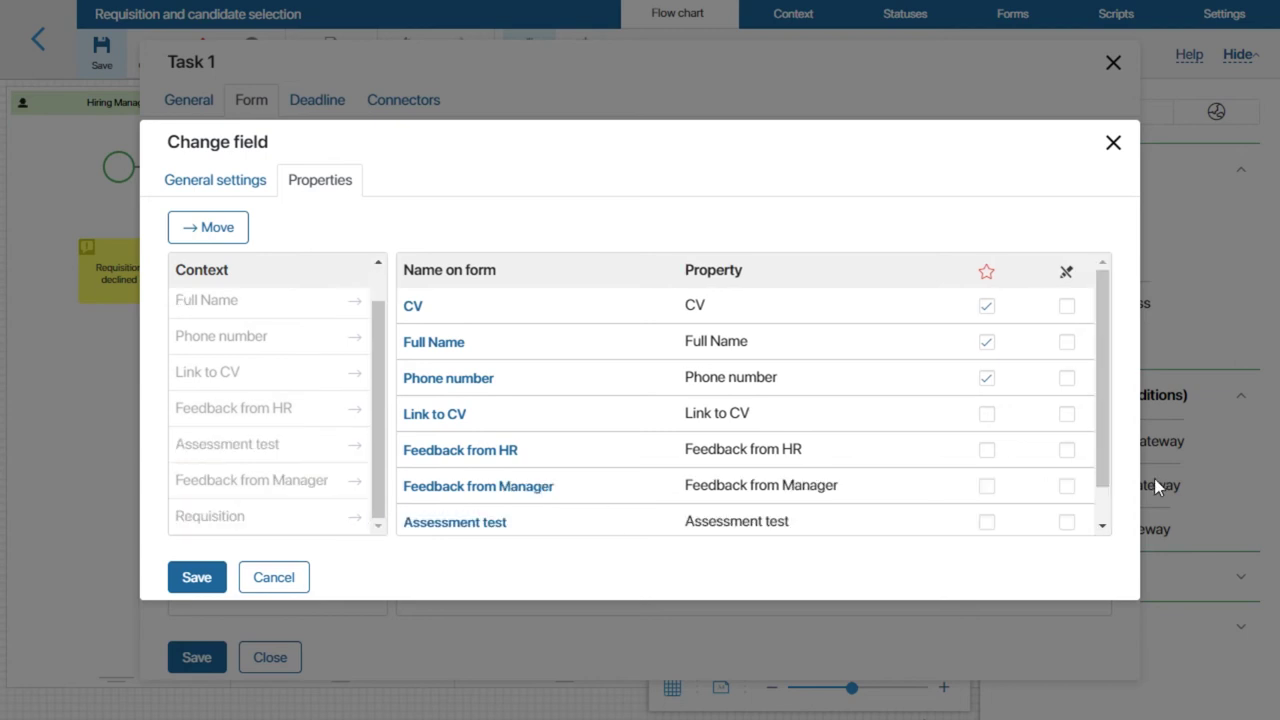
Make CV, Full Name, Phone number, Link to CV, both feedback properties and Assessment test read-only on the Candidate field.
click(1067, 306)
click(1067, 341)
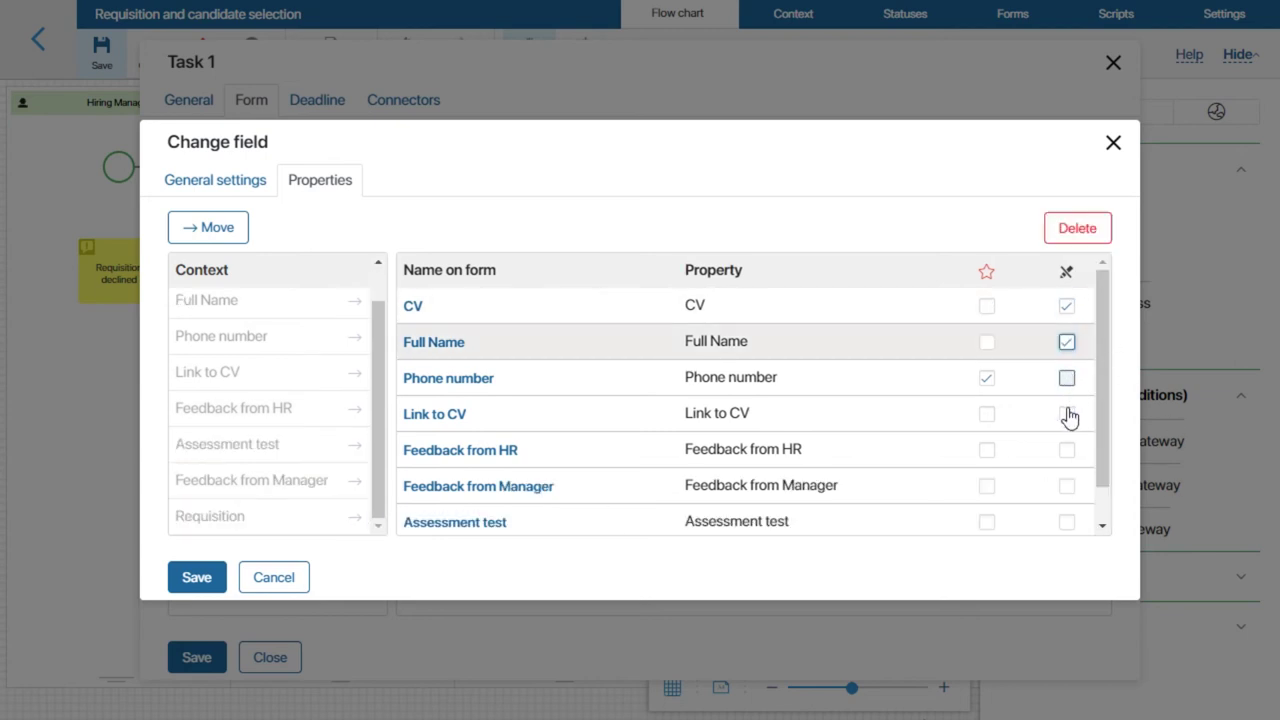
click(1067, 378)
click(1067, 414)
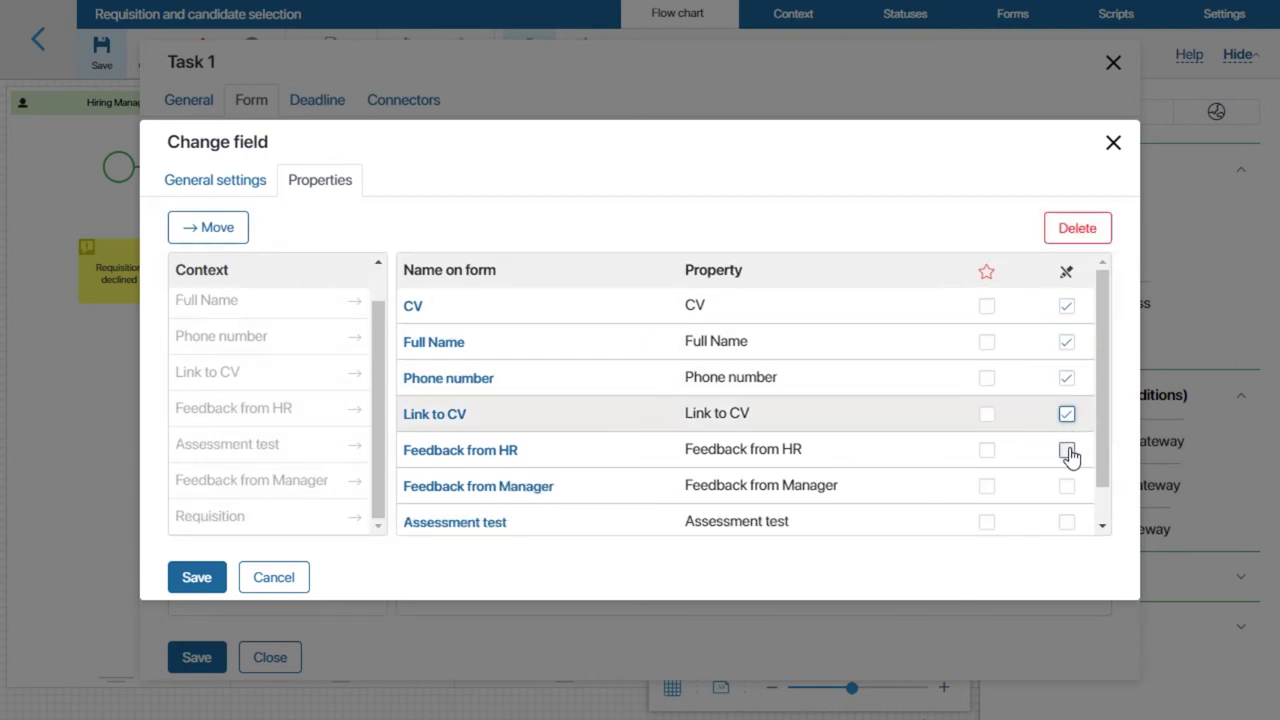
click(1067, 450)
click(1068, 486)
scroll(1070, 490, down, 1)
click(1068, 482)
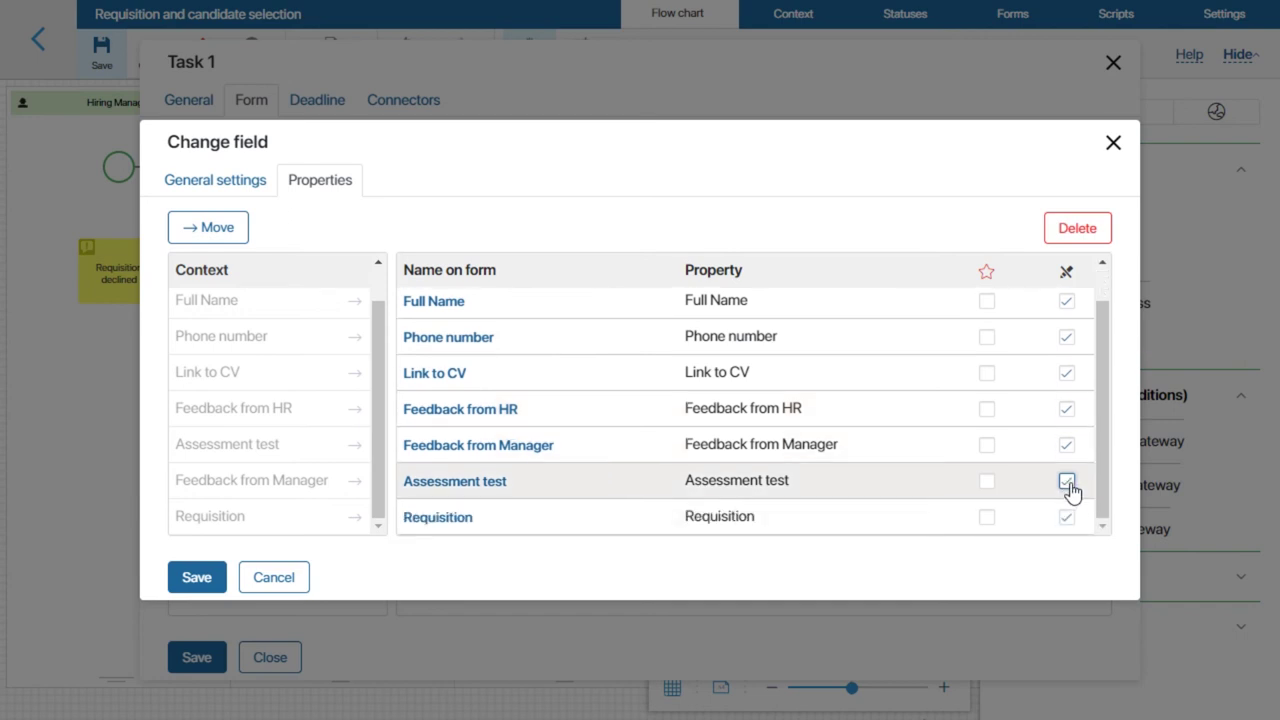
click(1067, 482)
Hide the Assessment test and Feedback from Manager fields when they are empty, and save the rejection task.
click(465, 483)
click(366, 466)
click(196, 580)
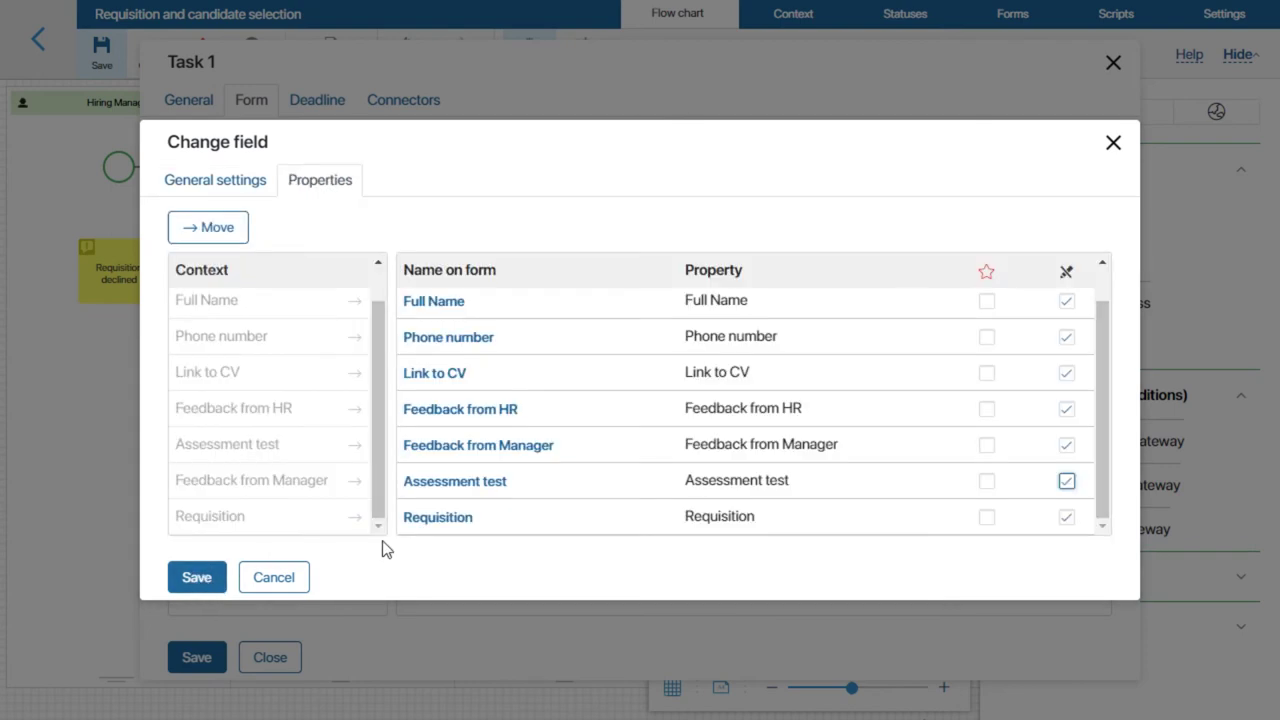
click(446, 446)
click(366, 466)
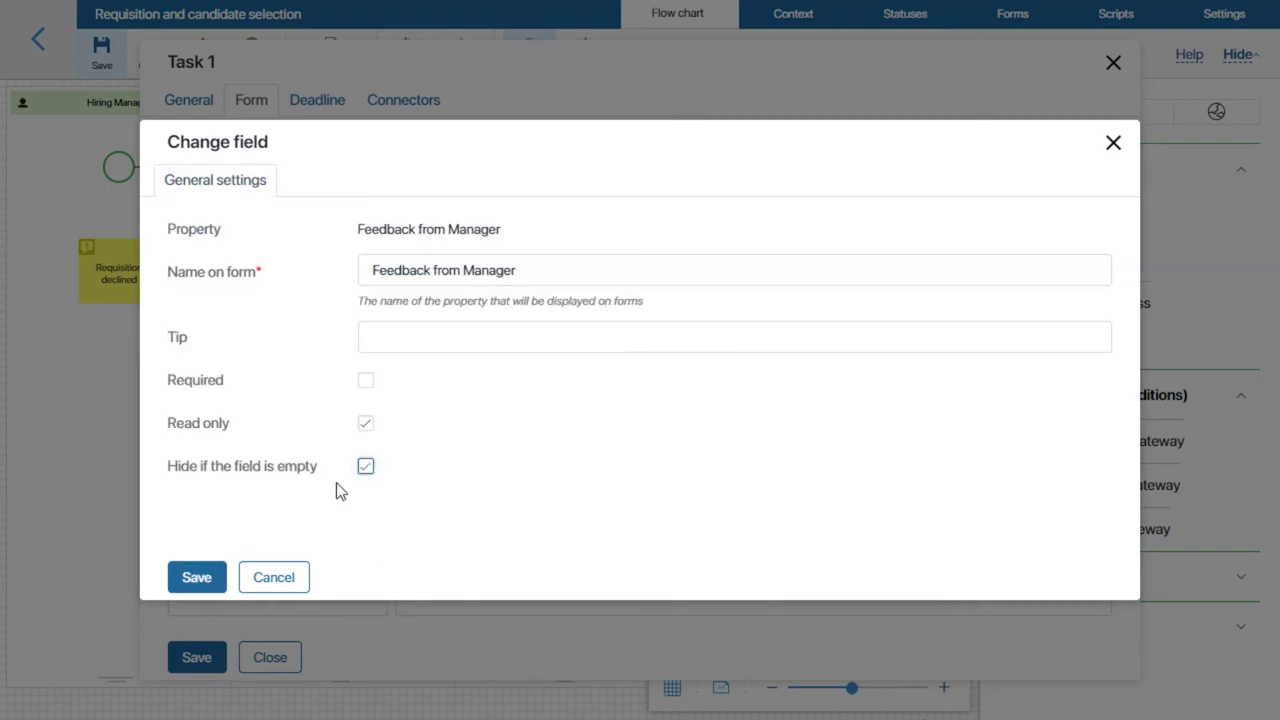
click(196, 578)
click(195, 577)
click(198, 657)
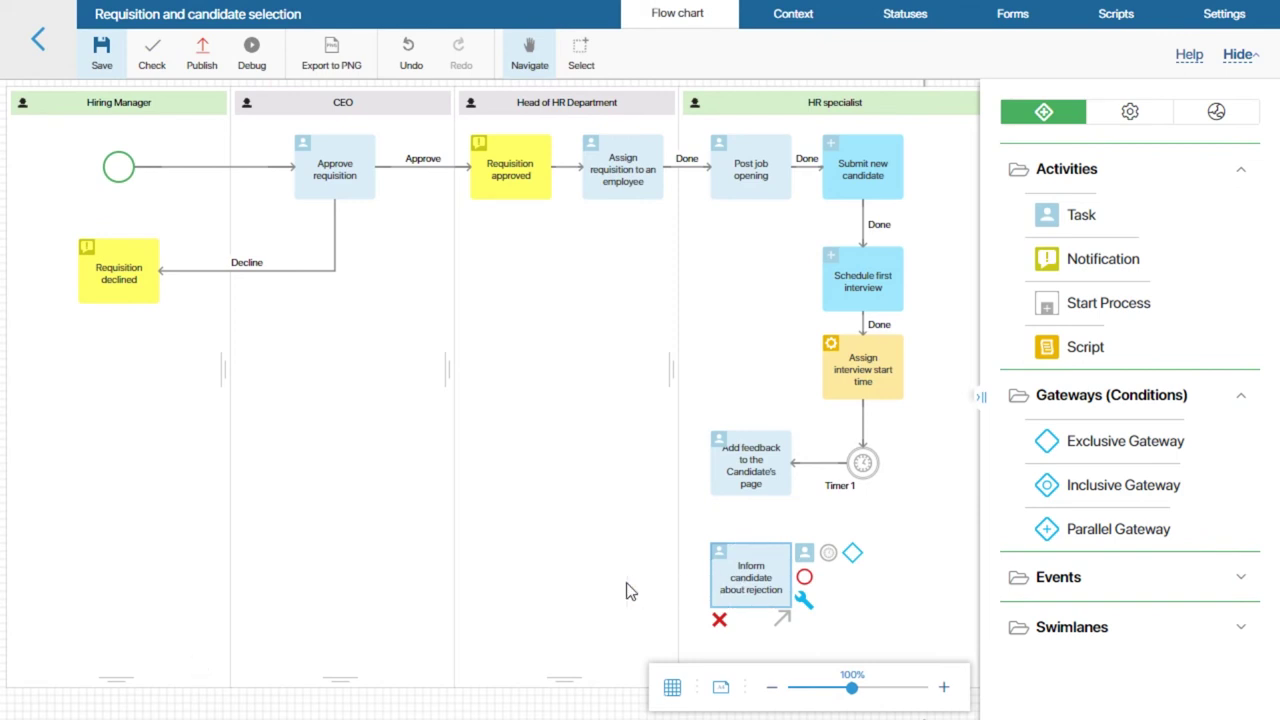
Add an end event after the rejection task, in the Head of HR Department lane, and name the transition "Stop search".
click(804, 577)
drag(634, 581, 630, 583)
double_click(667, 580)
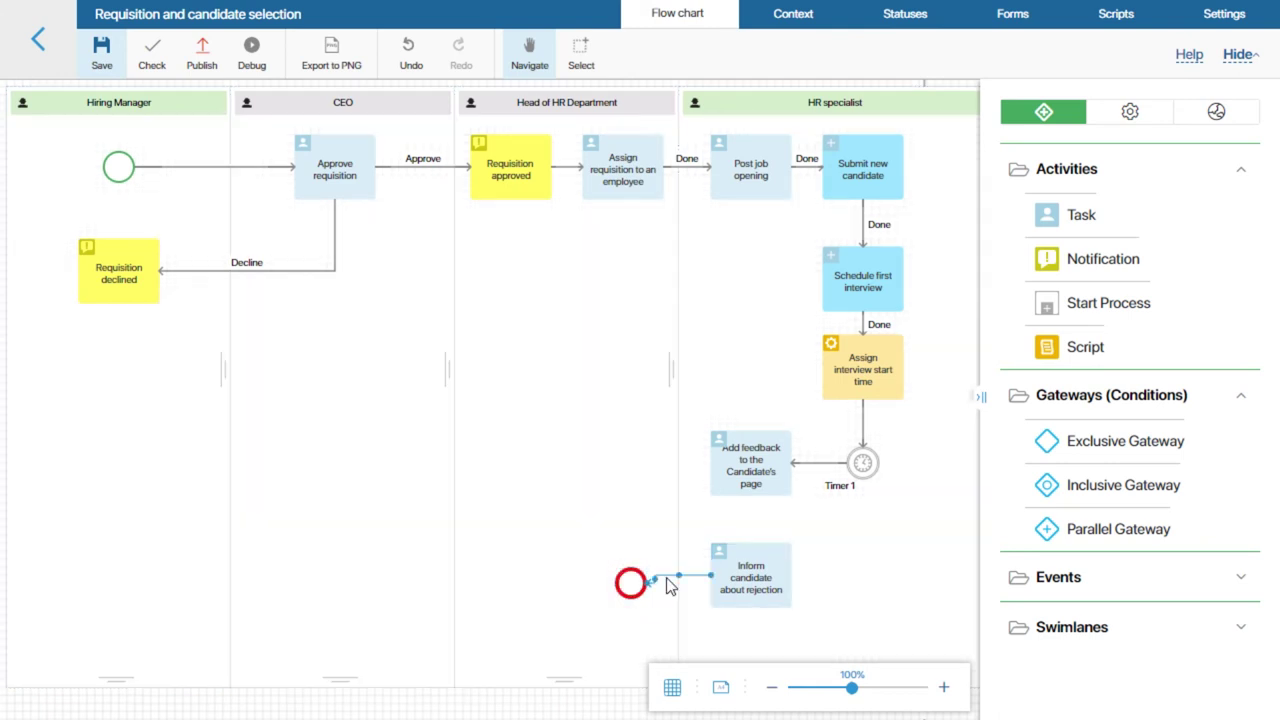
text(Stop search)
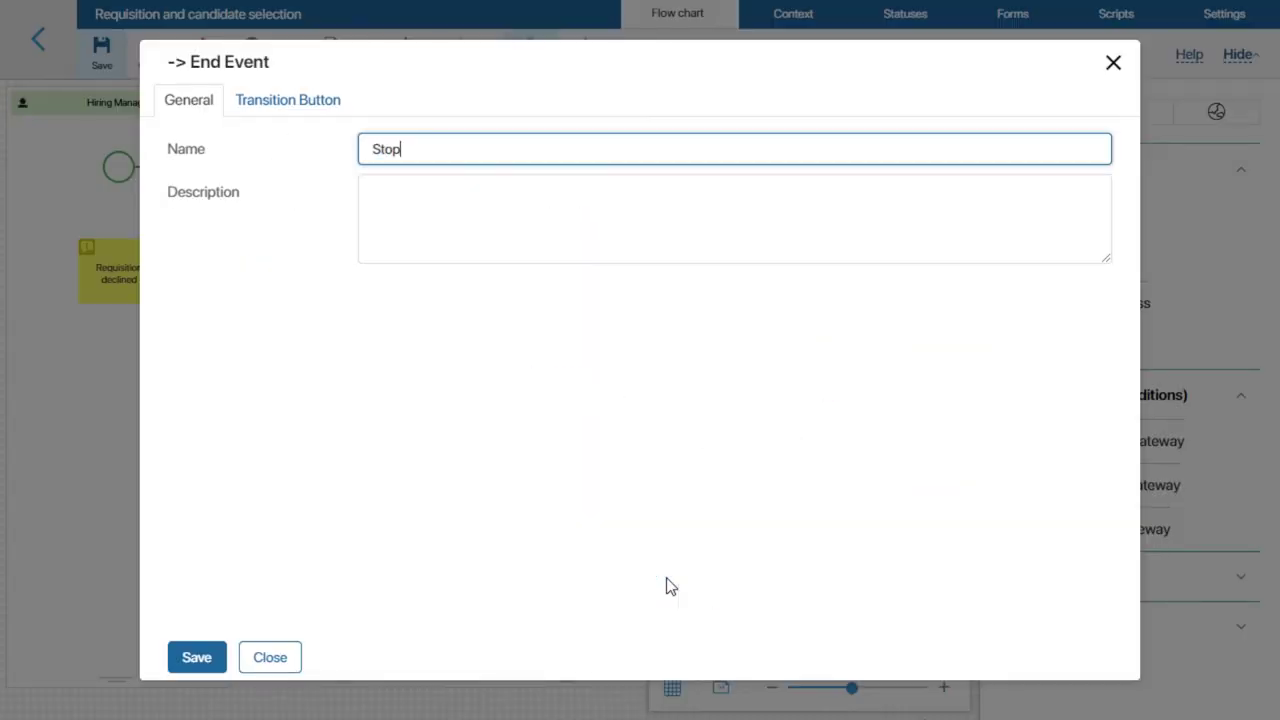
Make the transition button red with a confirmation dialog box reading "Are you sure you want to stop the search and end the process?".
click(297, 104)
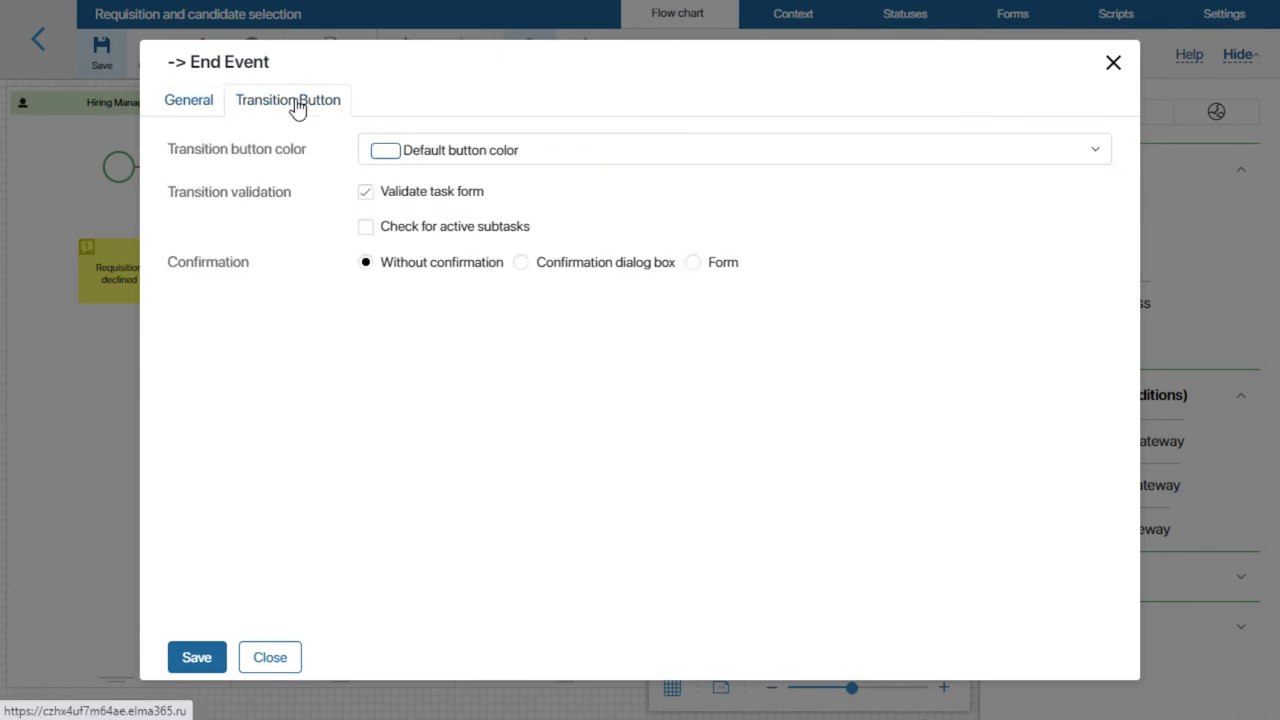
click(409, 158)
click(391, 256)
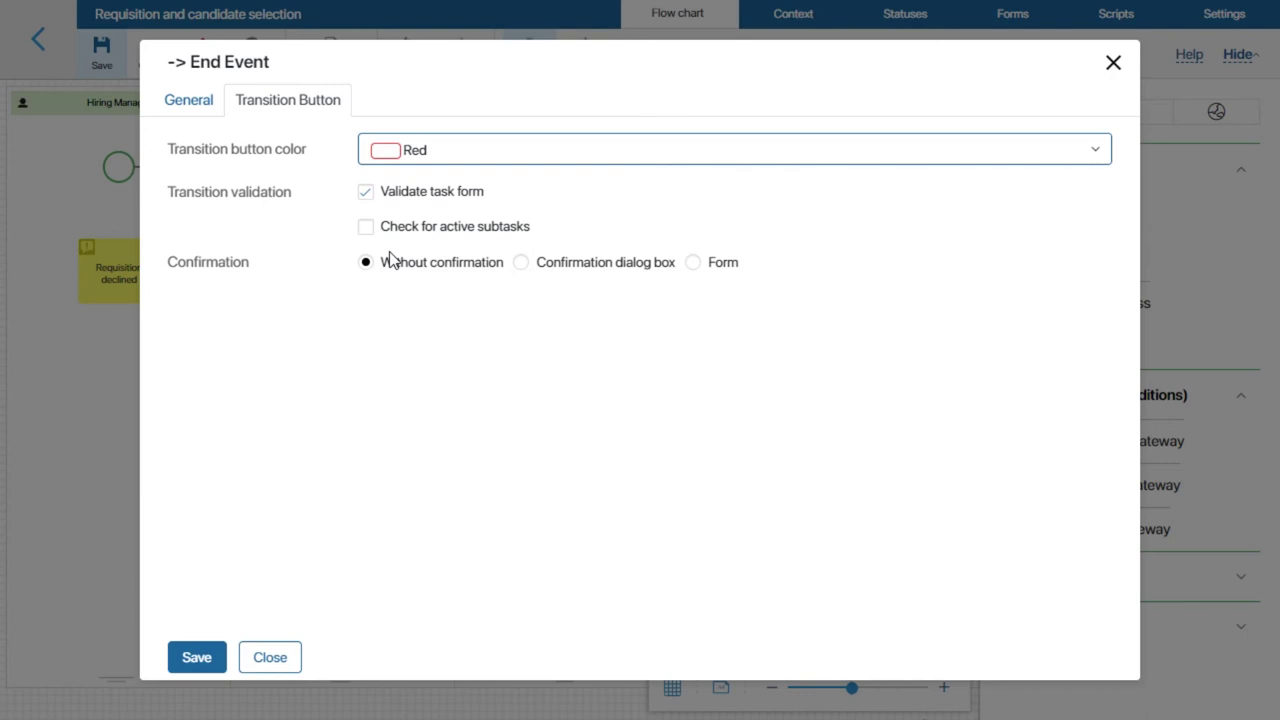
click(520, 263)
click(500, 371)
text(Are you sure you want to stop the search and end the process?)
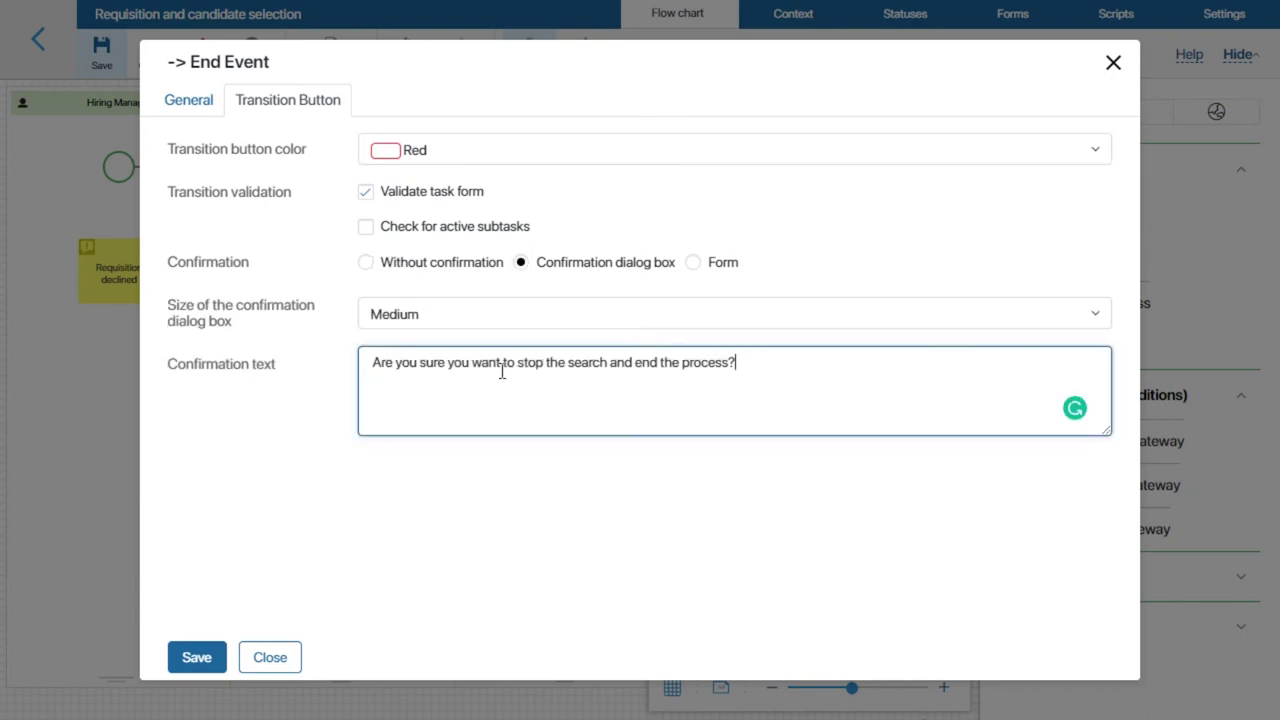
click(196, 658)
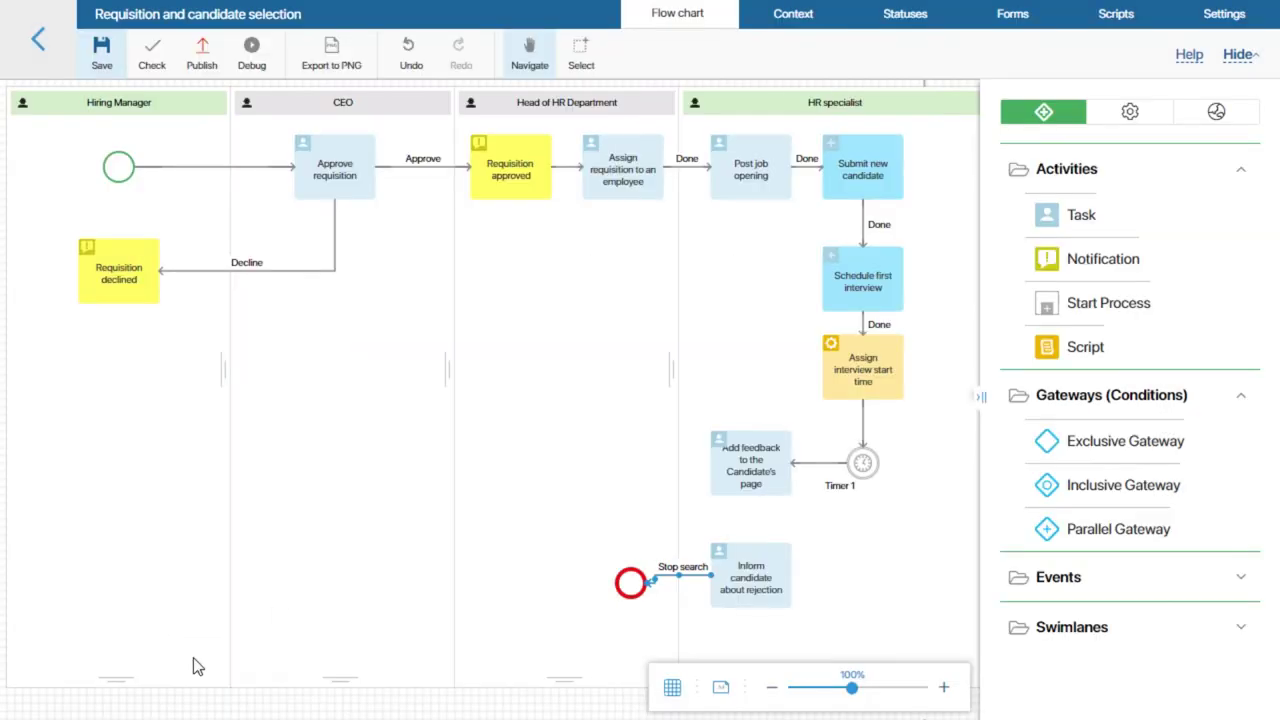
Connect Inform candidate about rejection back to Submit new candidate and name the transition "Add another candidate".
drag(705, 560, 840, 203)
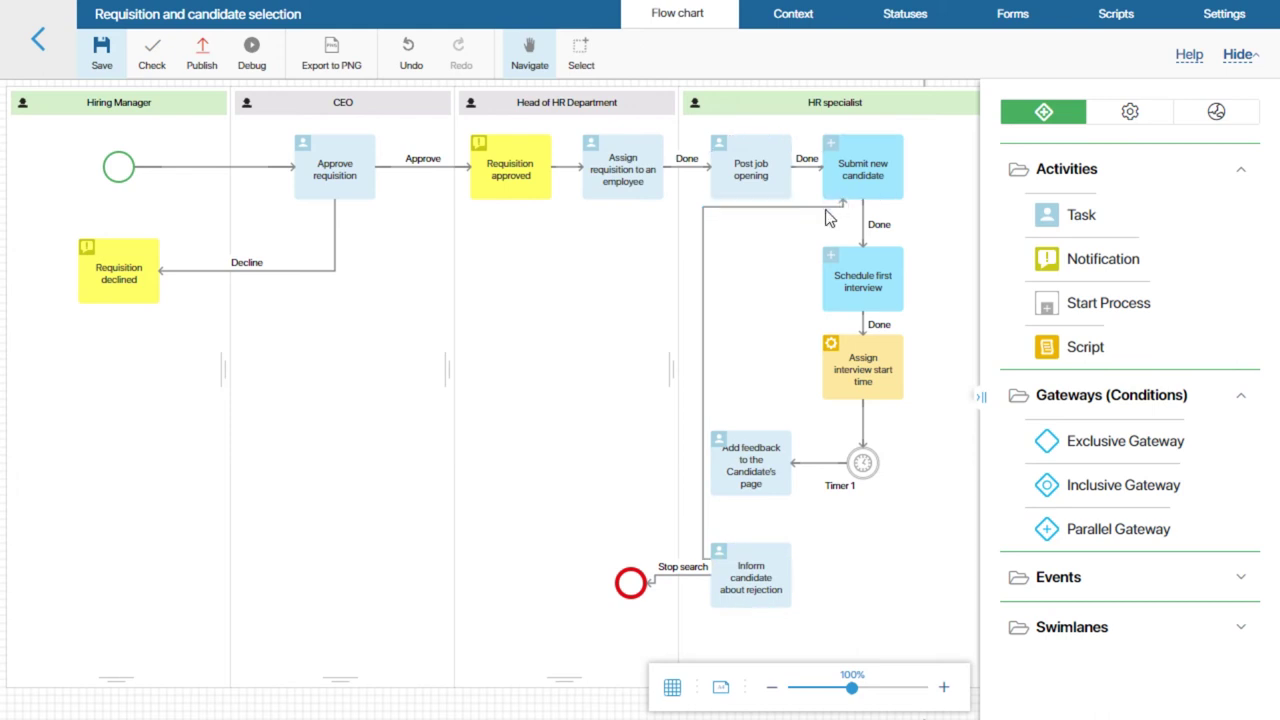
text(Add another candidate)
click(196, 658)
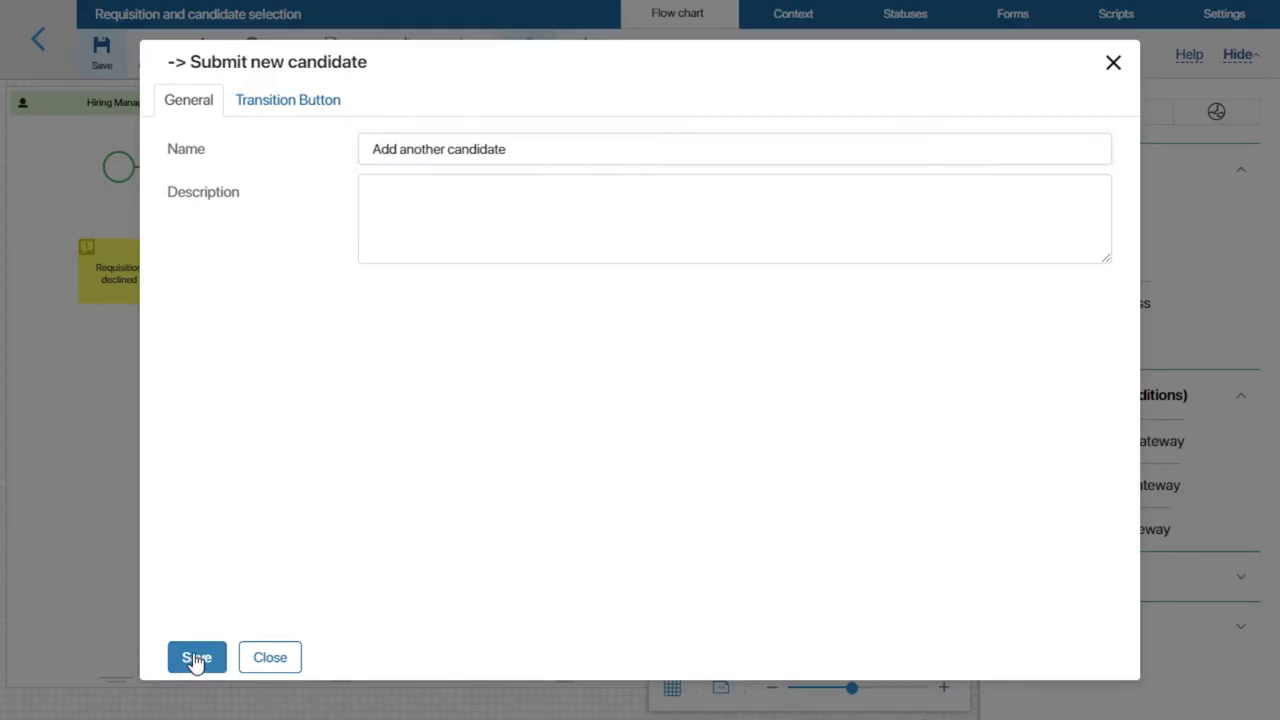
Connect Add feedback to the Candidate's page to Inform candidate about rejection and name the transition "Decline".
drag(751, 495, 752, 553)
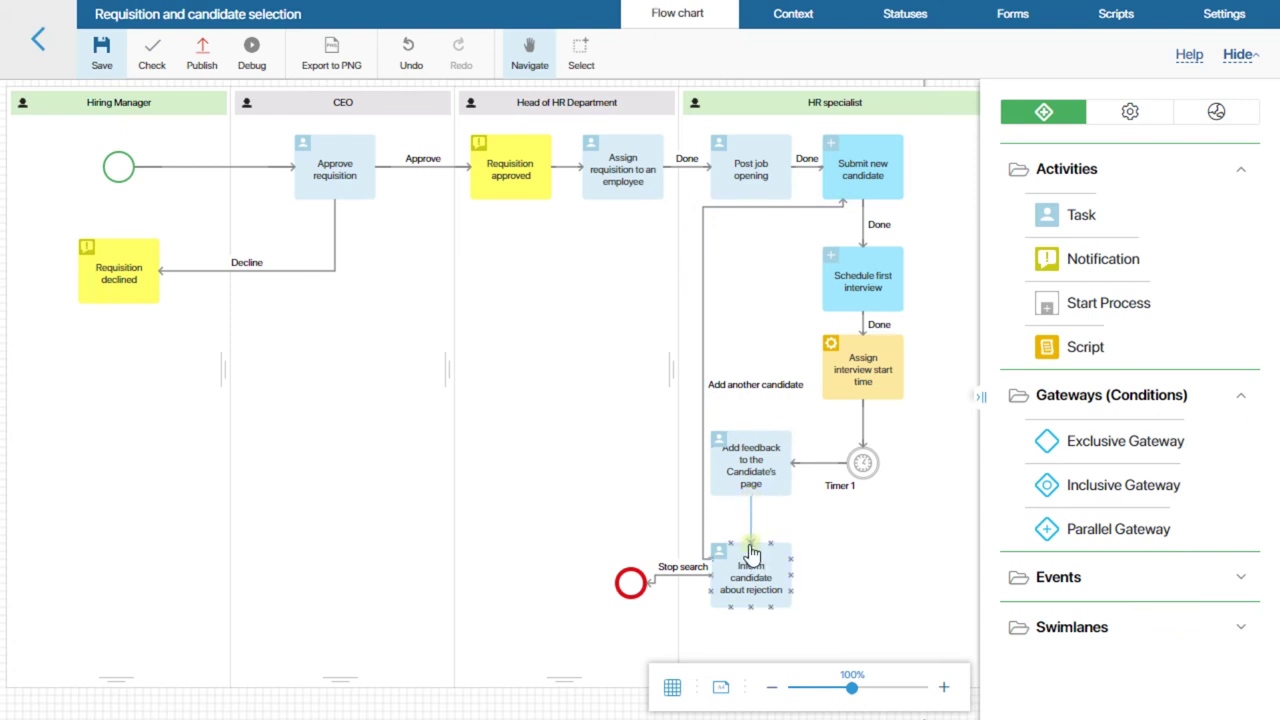
text(Decline)
click(196, 656)
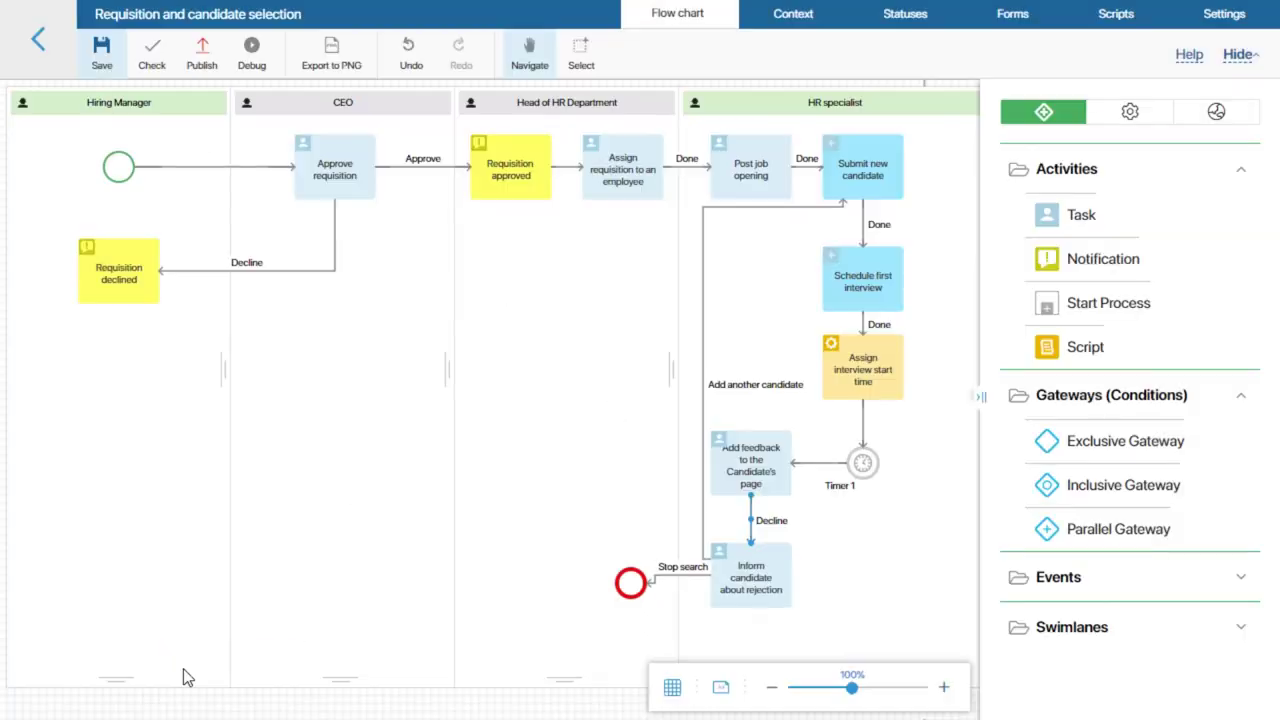
click(481, 538)
Add a task in the HR specialist lane, beside the rejection task, and name it "Send assessment test to candidate".
scroll(893, 539, down, 1)
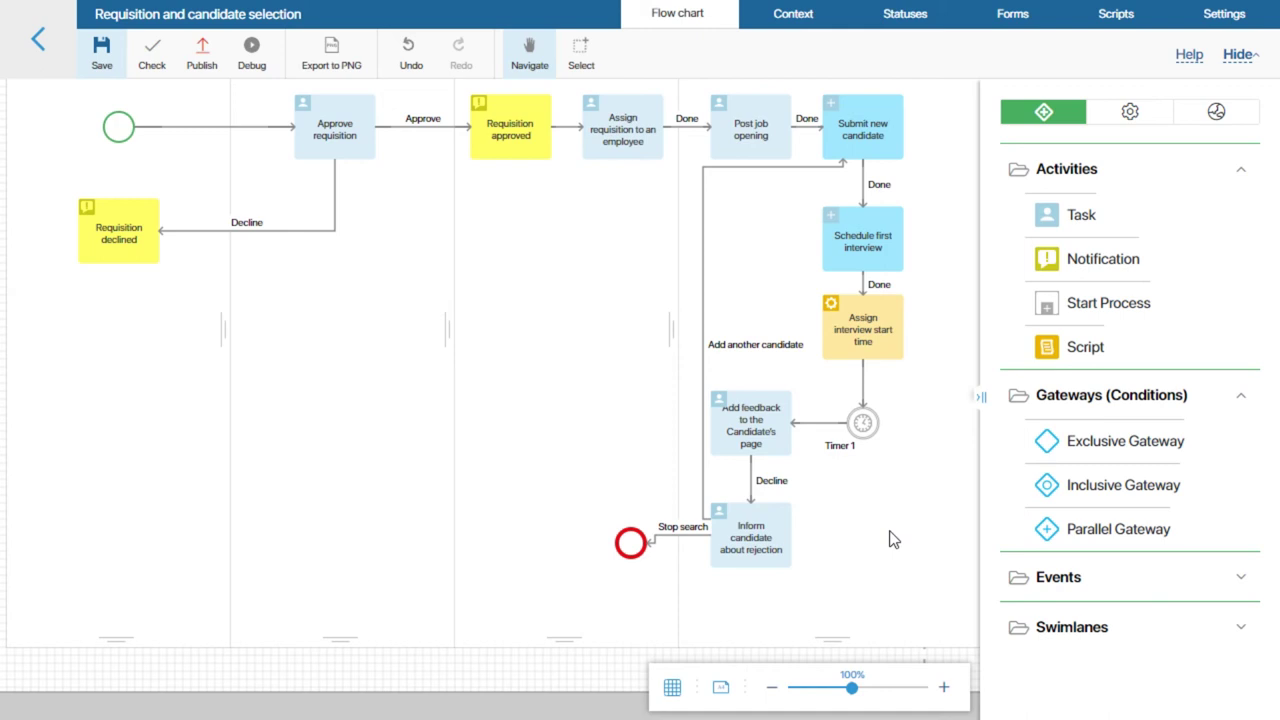
drag(1084, 213, 865, 540)
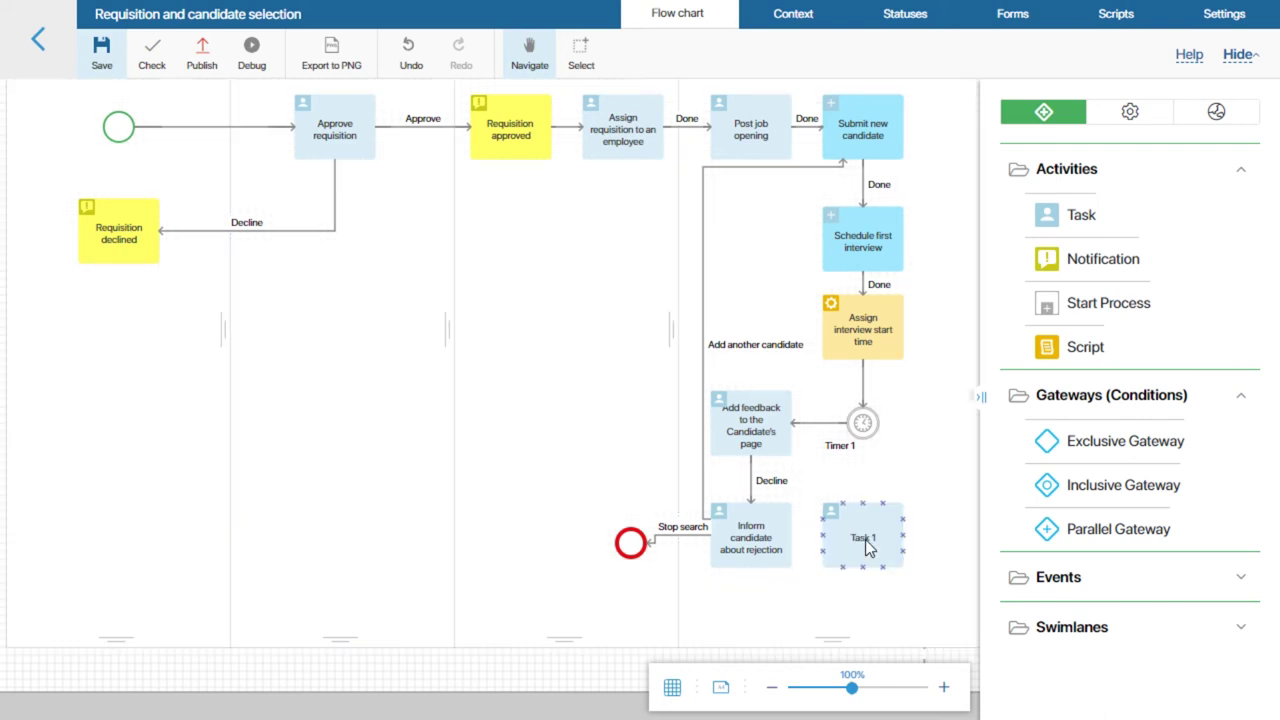
double_click(895, 545)
triple_click(438, 150)
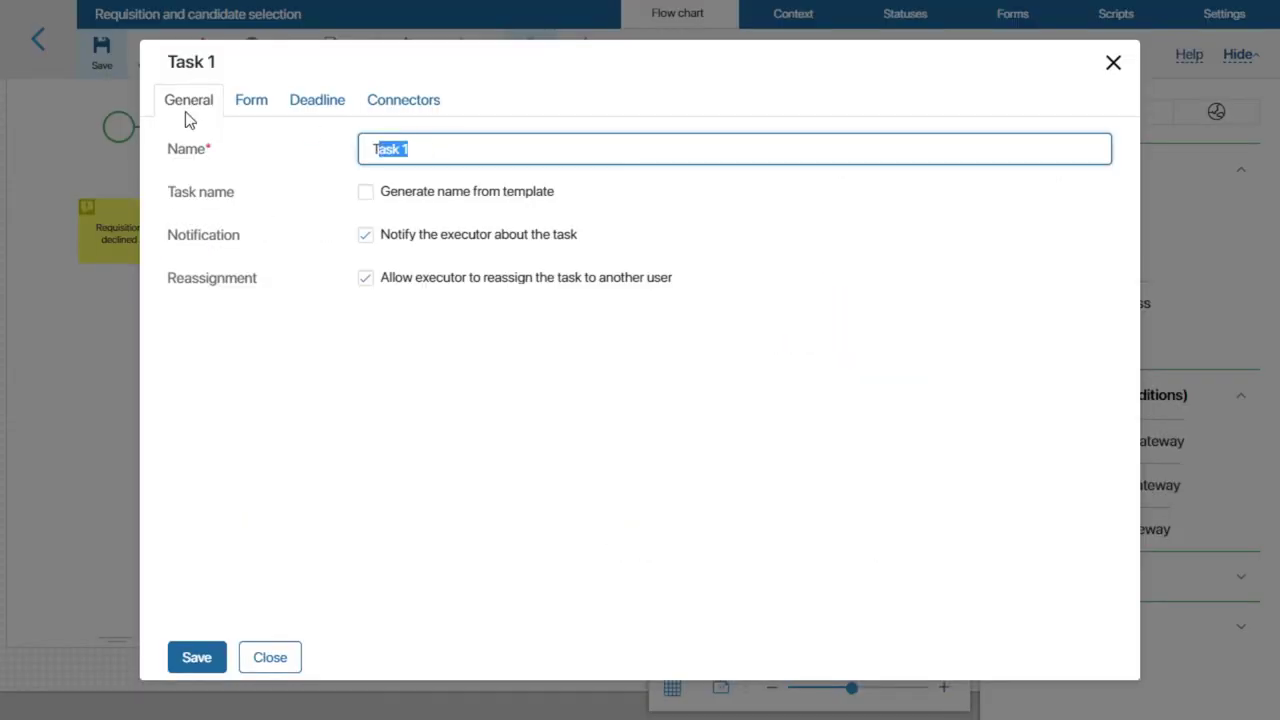
text(Send assessment test to candidate)
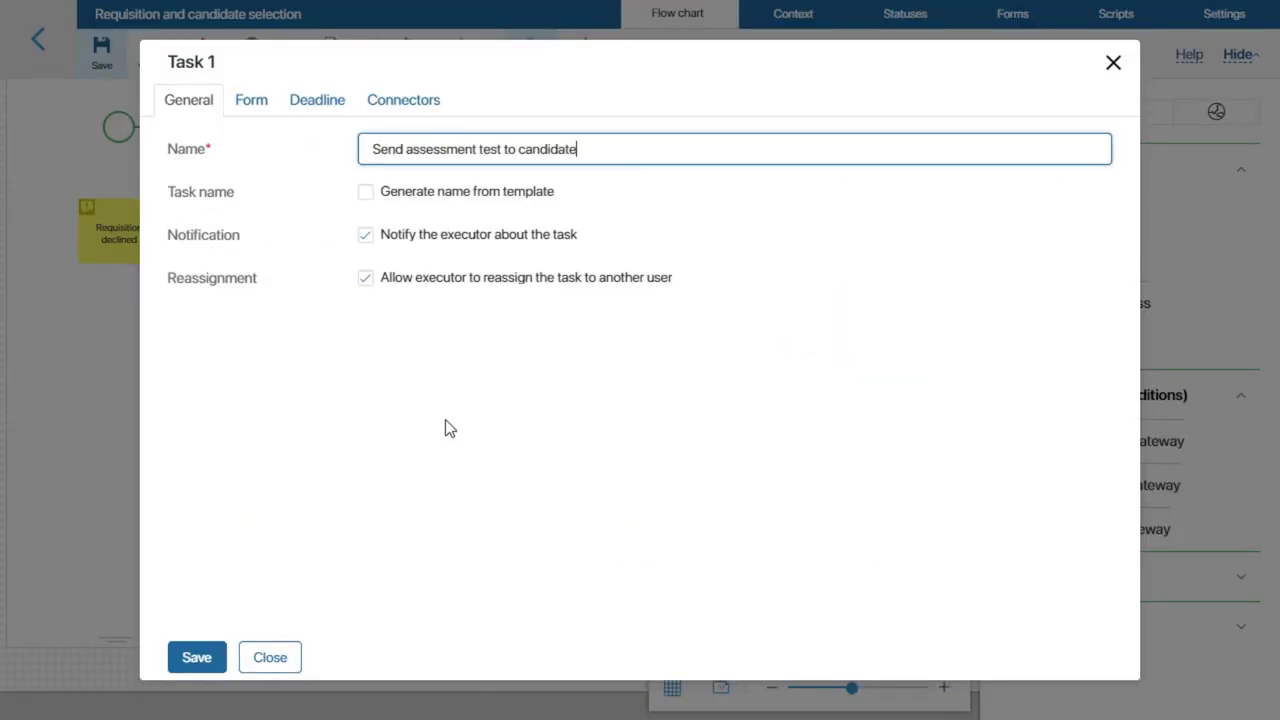
click(446, 412)
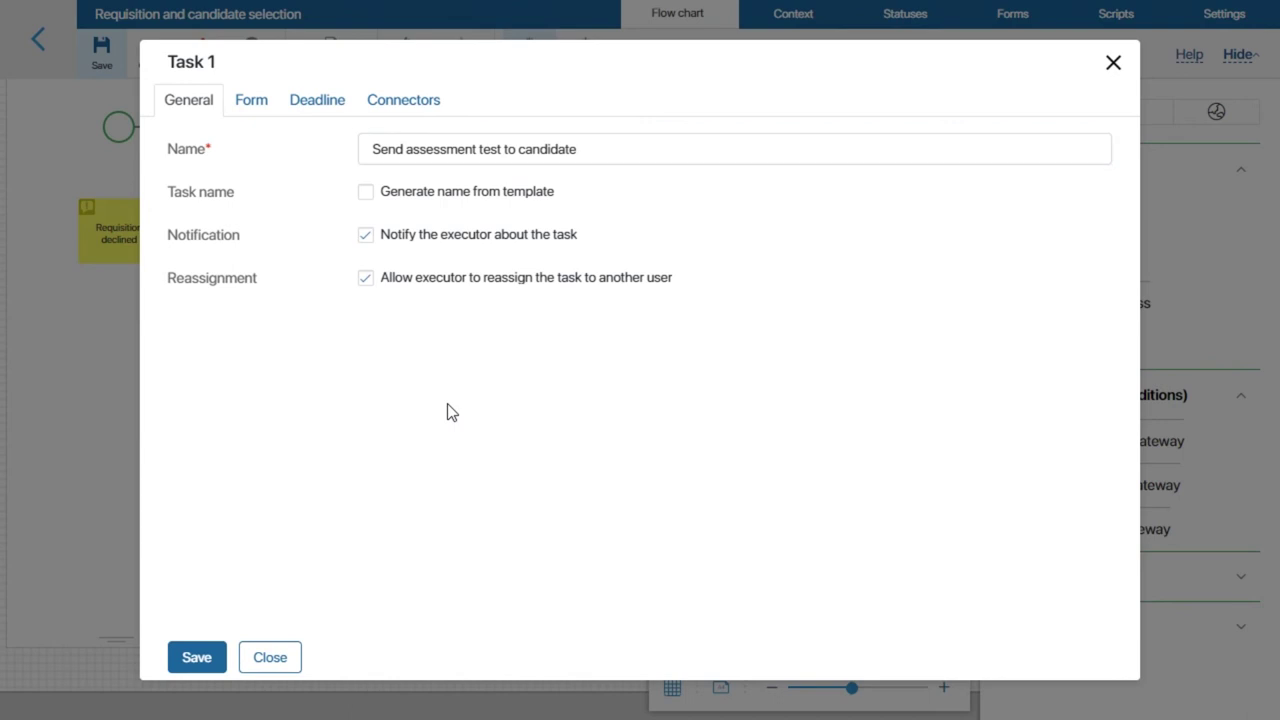
Generate the assessment test task's name from the template "Send assessment test to {$candidate.full_name}".
click(366, 193)
click(683, 234)
text(Send assessment test to {$candidate.full_name})
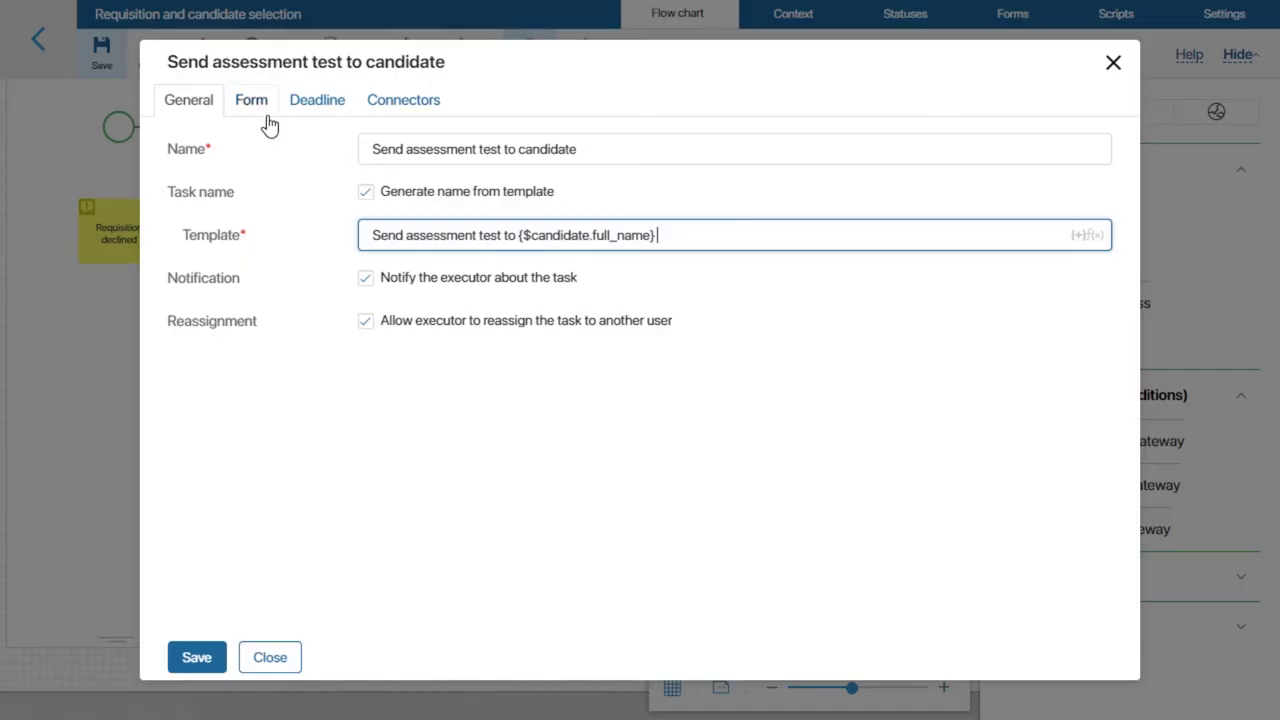
Add the Candidate to the assessment test task's form with read-only CV, Full Name, Phone number, Link to CV, Feedback from HR and Requisition.
click(264, 110)
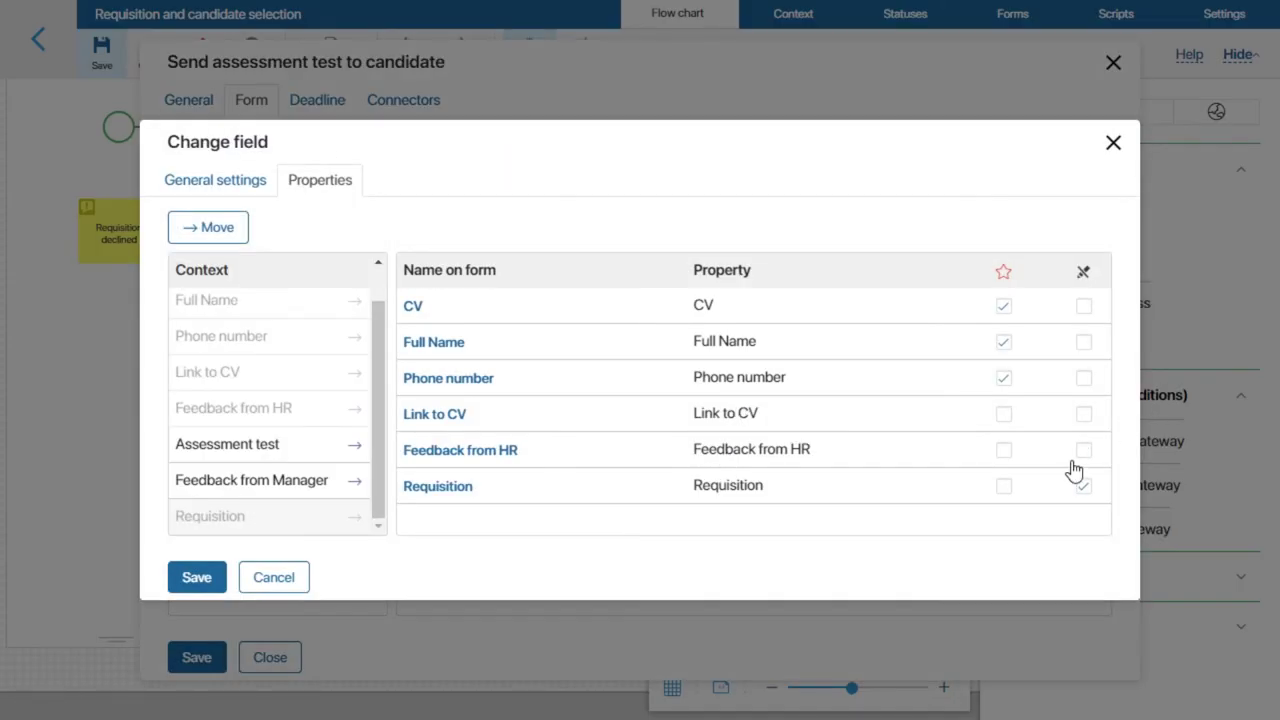
click(1083, 450)
click(1083, 414)
click(1083, 378)
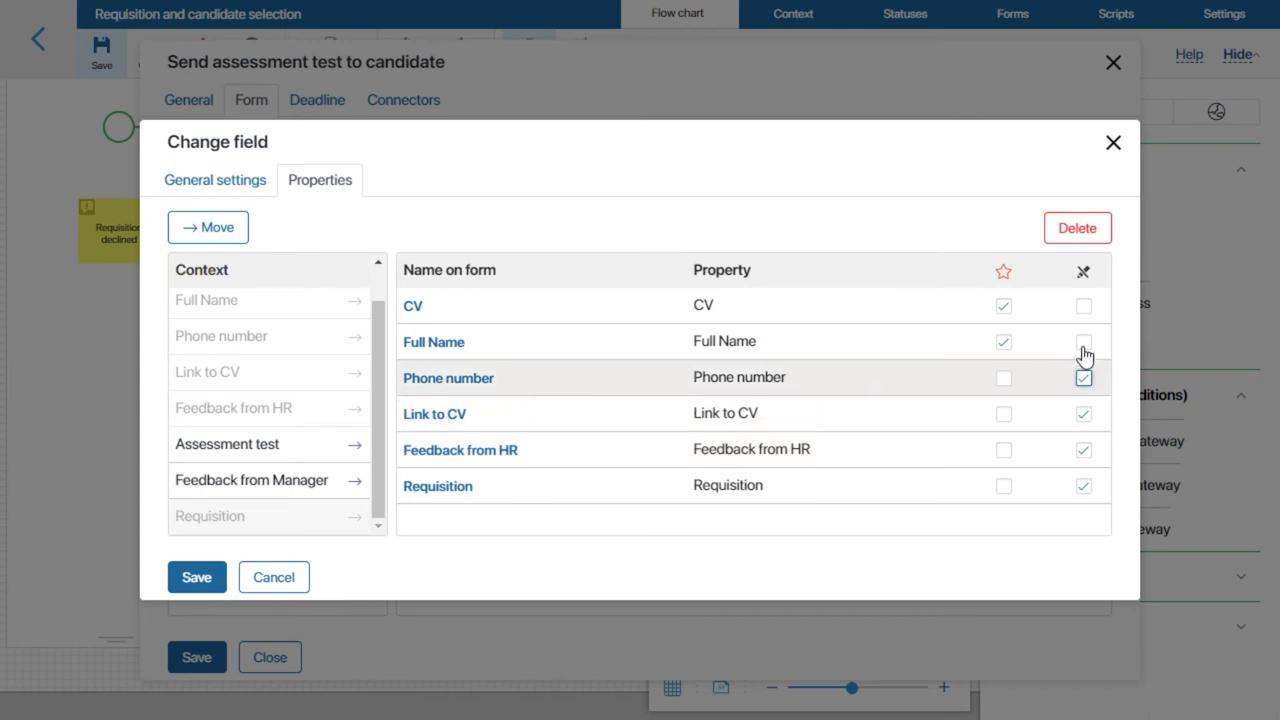
click(1083, 341)
click(1083, 305)
click(186, 584)
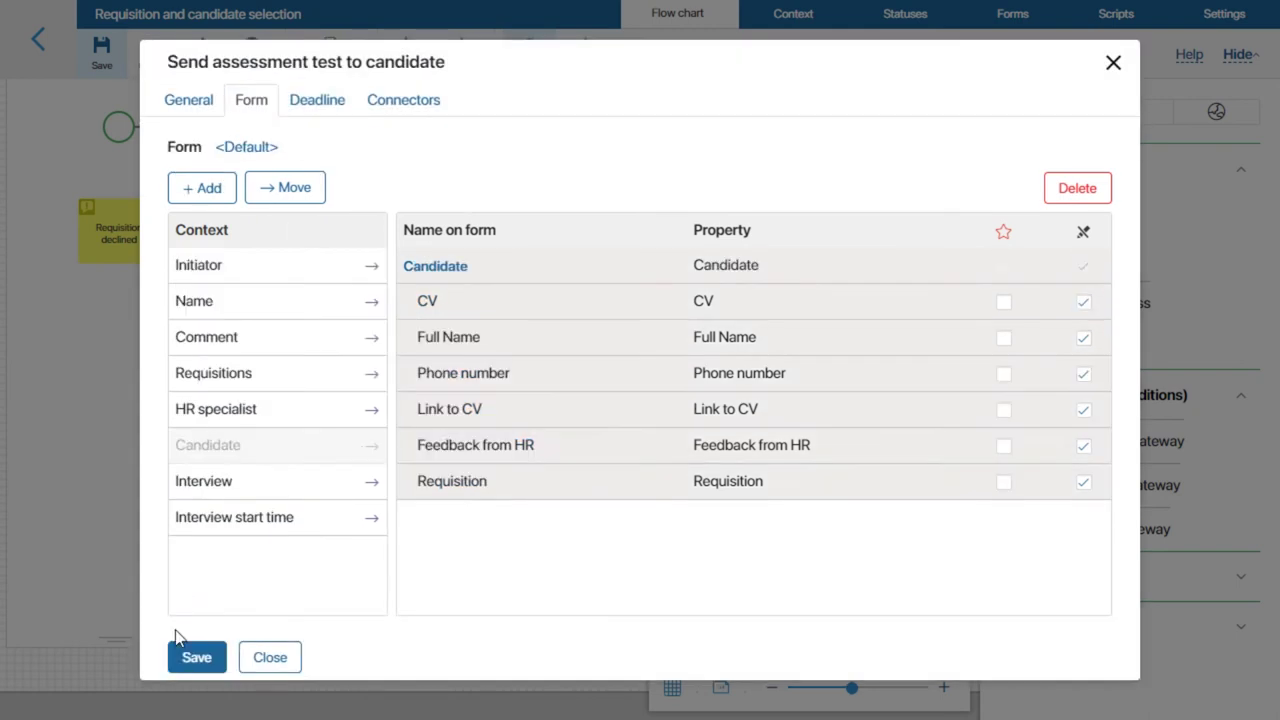
click(197, 657)
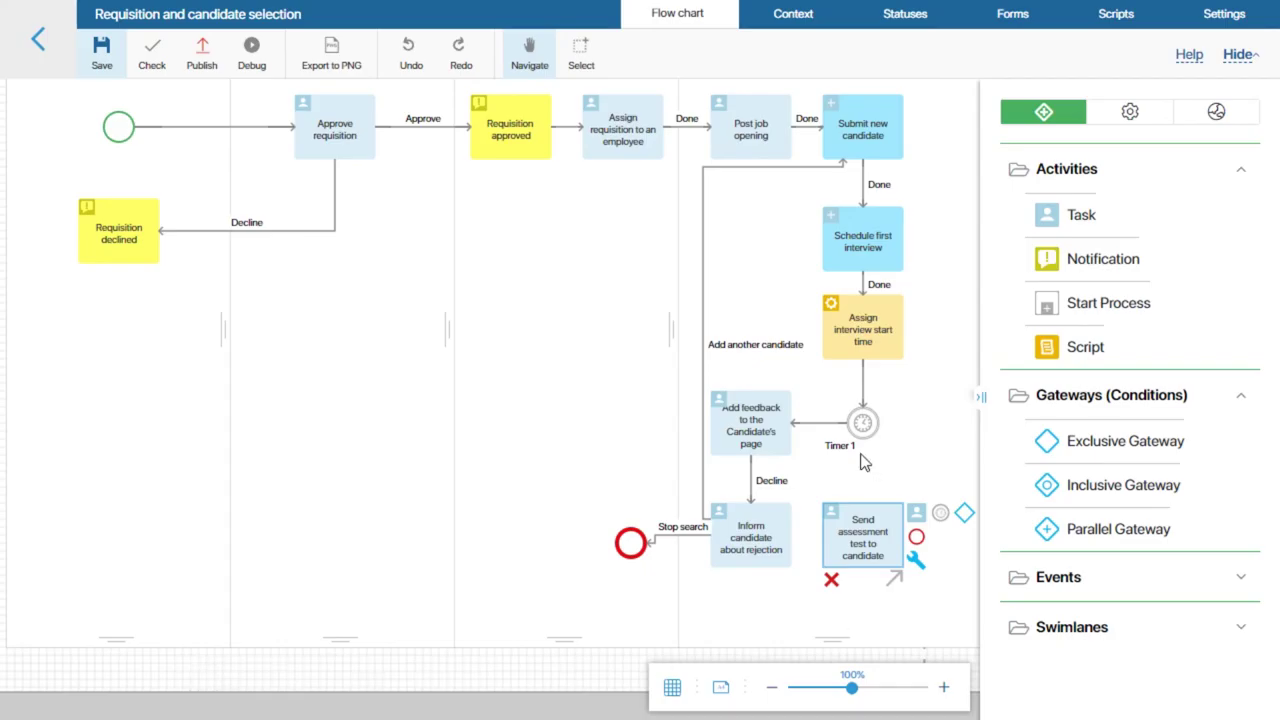
Connect Add feedback to the Candidate's page to Send assessment test to candidate and name the transition "Continue candidate evaluation".
drag(795, 440, 866, 516)
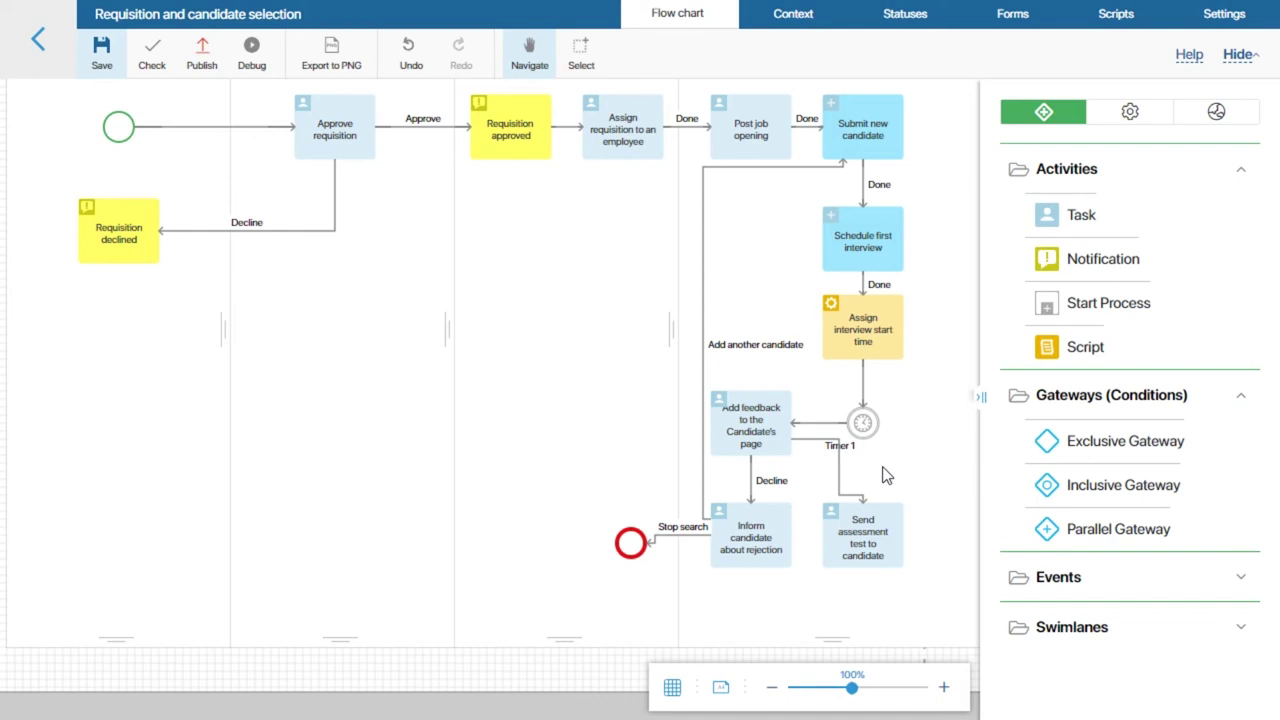
double_click(840, 475)
text(Continue candidate evaluation)
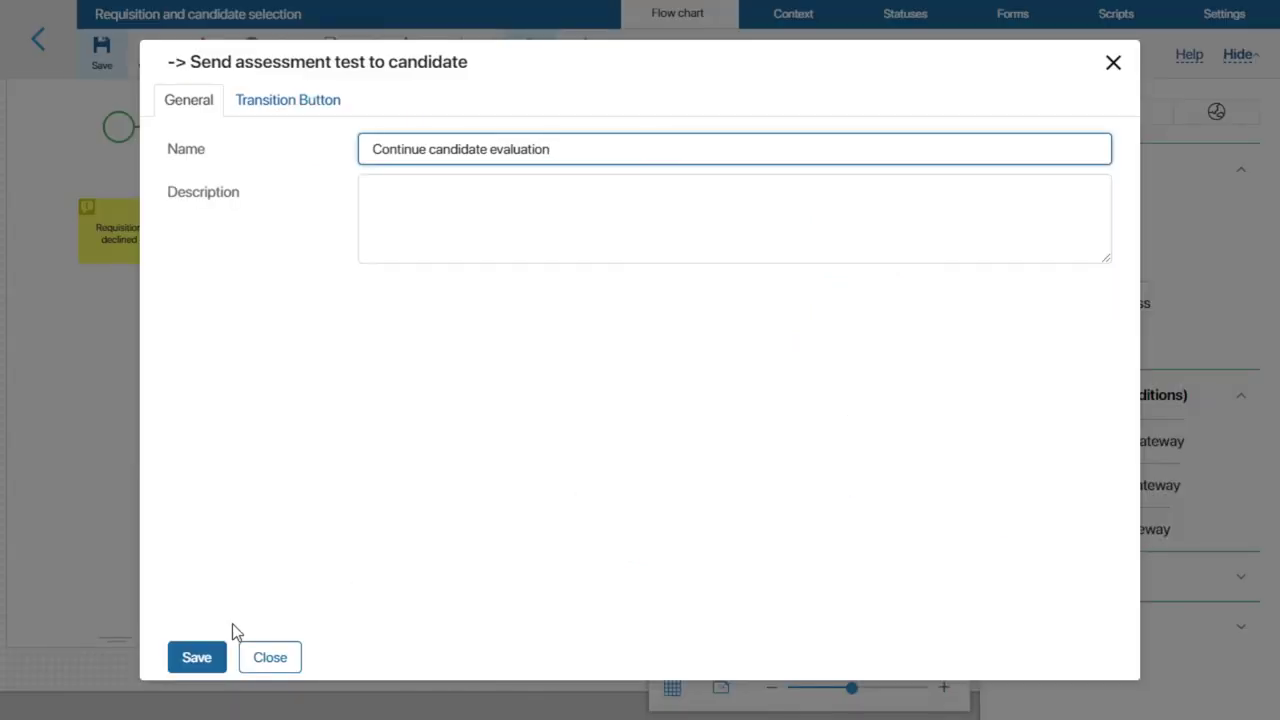
Change the button color of the "Continue candidate evaluation" transition and save it.
click(287, 104)
click(471, 158)
click(417, 214)
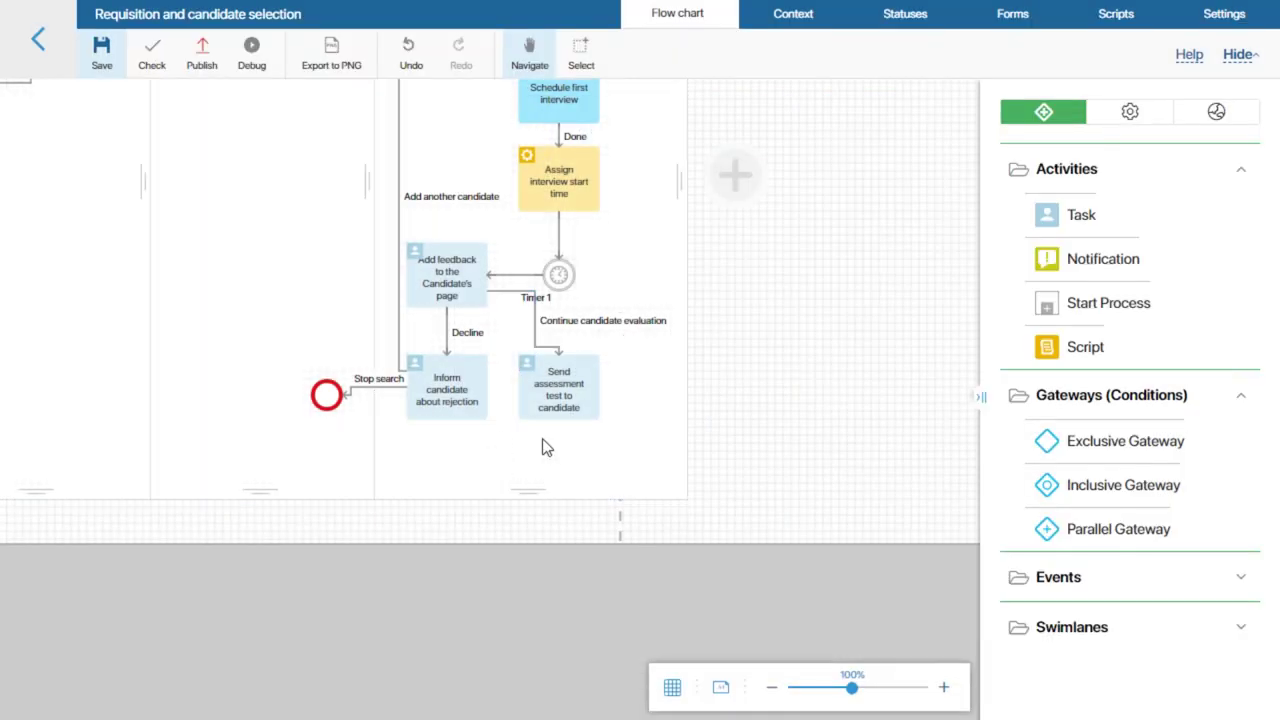
scroll(556, 445, up, 1)
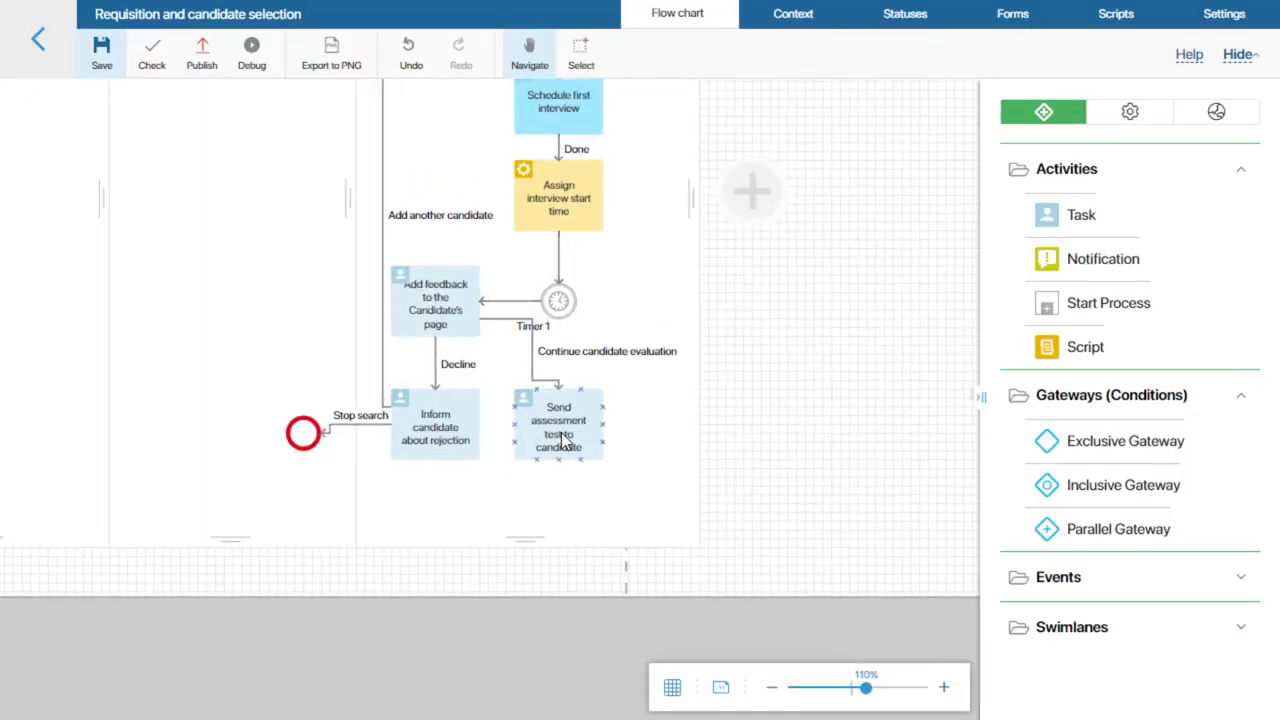
Extend the swimlanes further down and widen the HR specialist swimlane to make room for more tasks.
drag(524, 538, 523, 665)
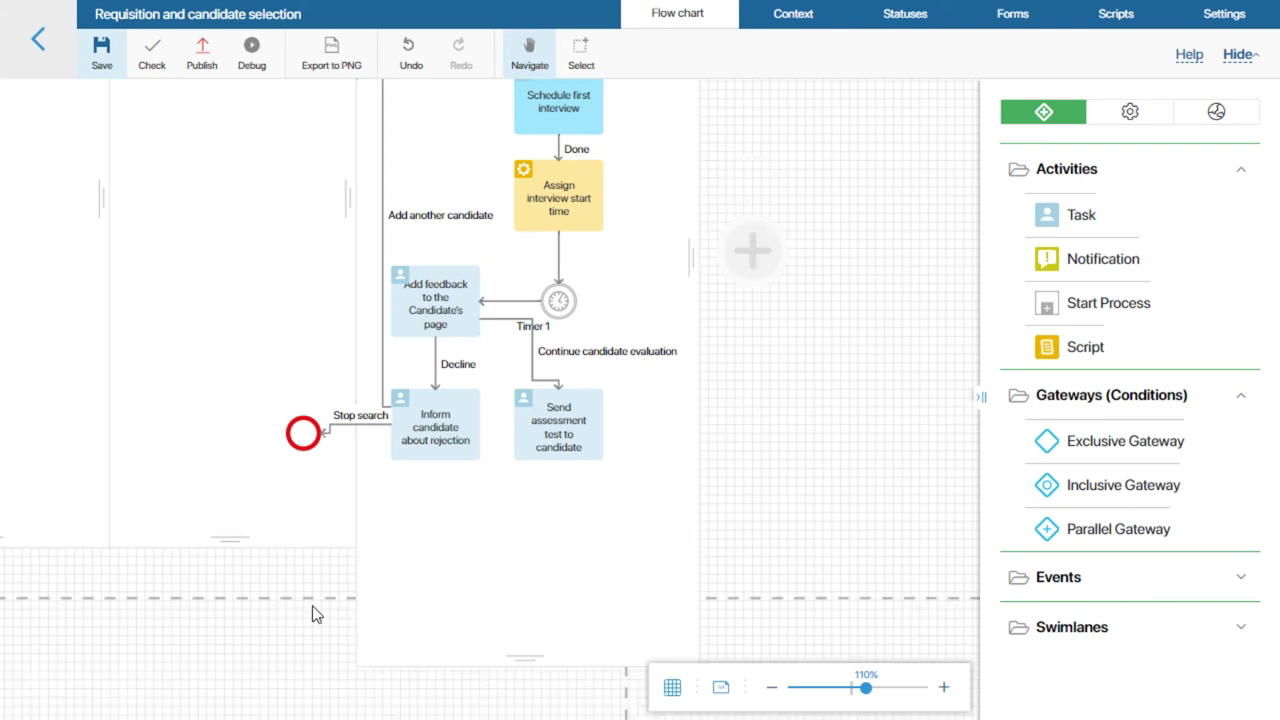
drag(220, 540, 224, 662)
drag(689, 257, 879, 278)
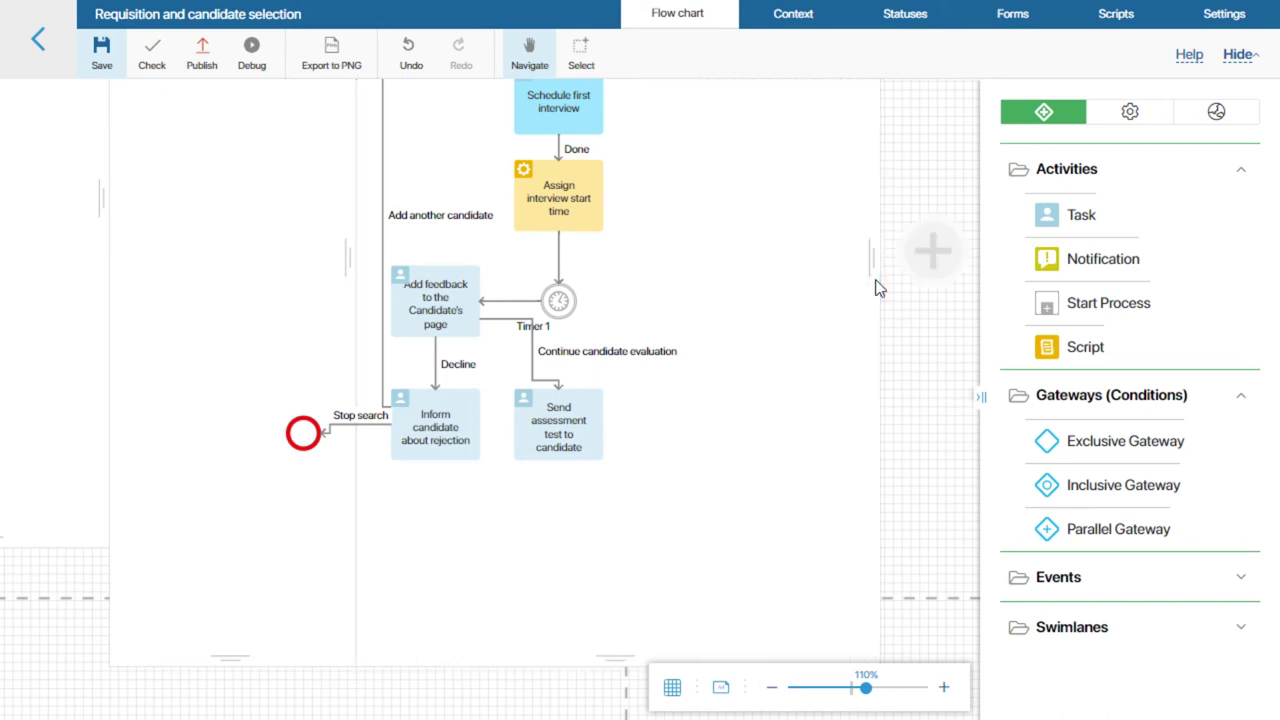
Add a task "Add assessment test to candidate's page" beside Send assessment test, with name template "Add assessment test to the page of {$candidate.full_name}".
drag(1085, 214, 708, 428)
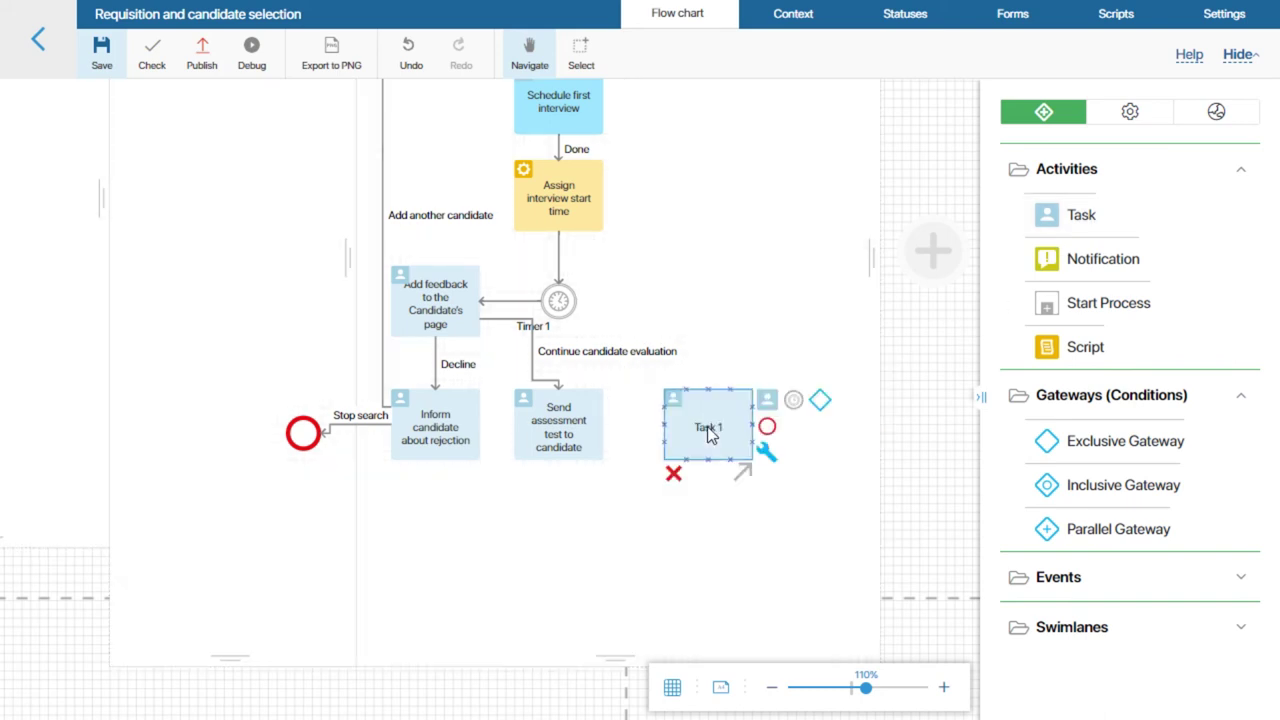
double_click(708, 430)
drag(463, 153, 338, 146)
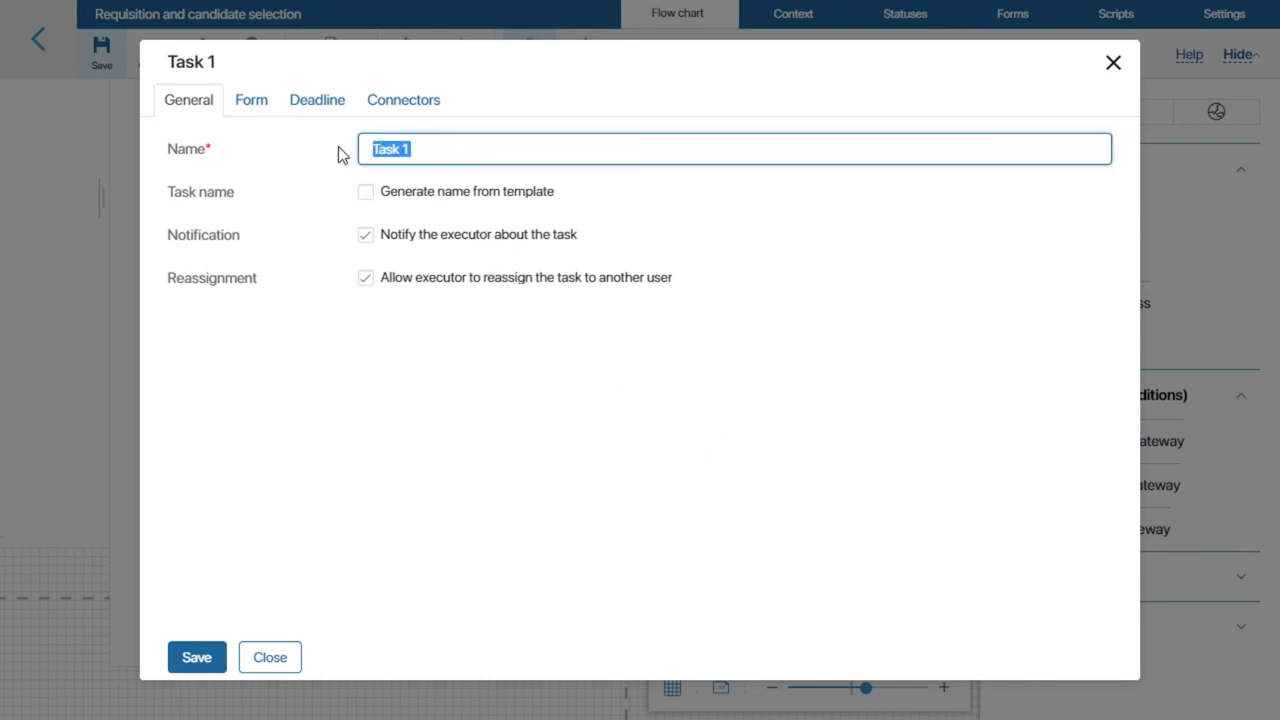
text(Add assessment test to candidate's page)
click(365, 192)
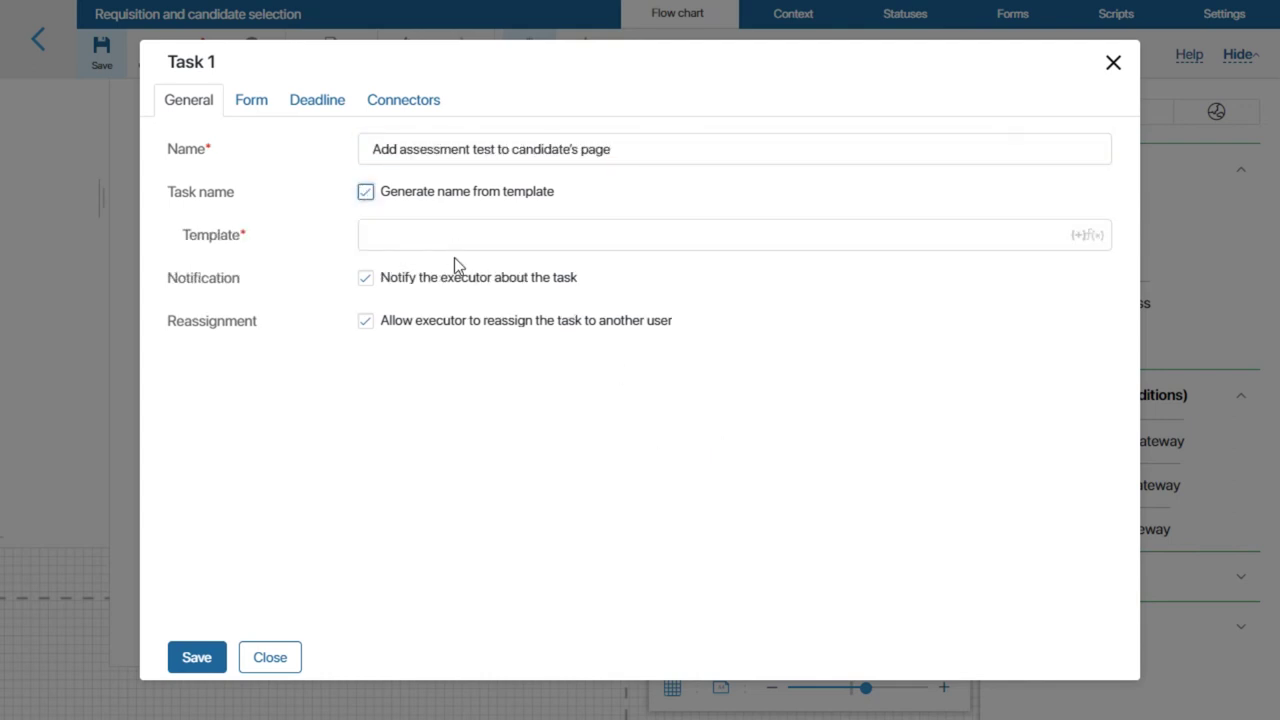
text(Add assessment test to the page of {$candidate.full_name})
Add the Candidate to the task's form with read-only Full Name and Requisition and a required Assessment test, and save the task.
click(246, 112)
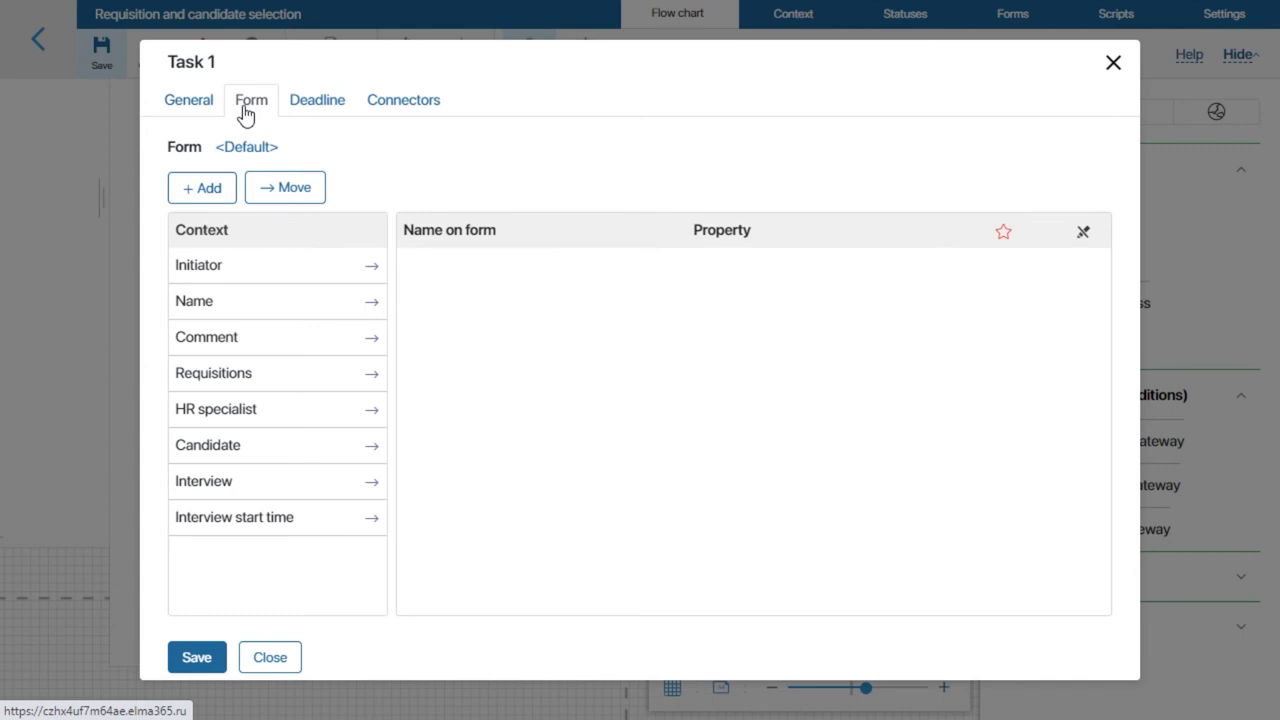
click(372, 383)
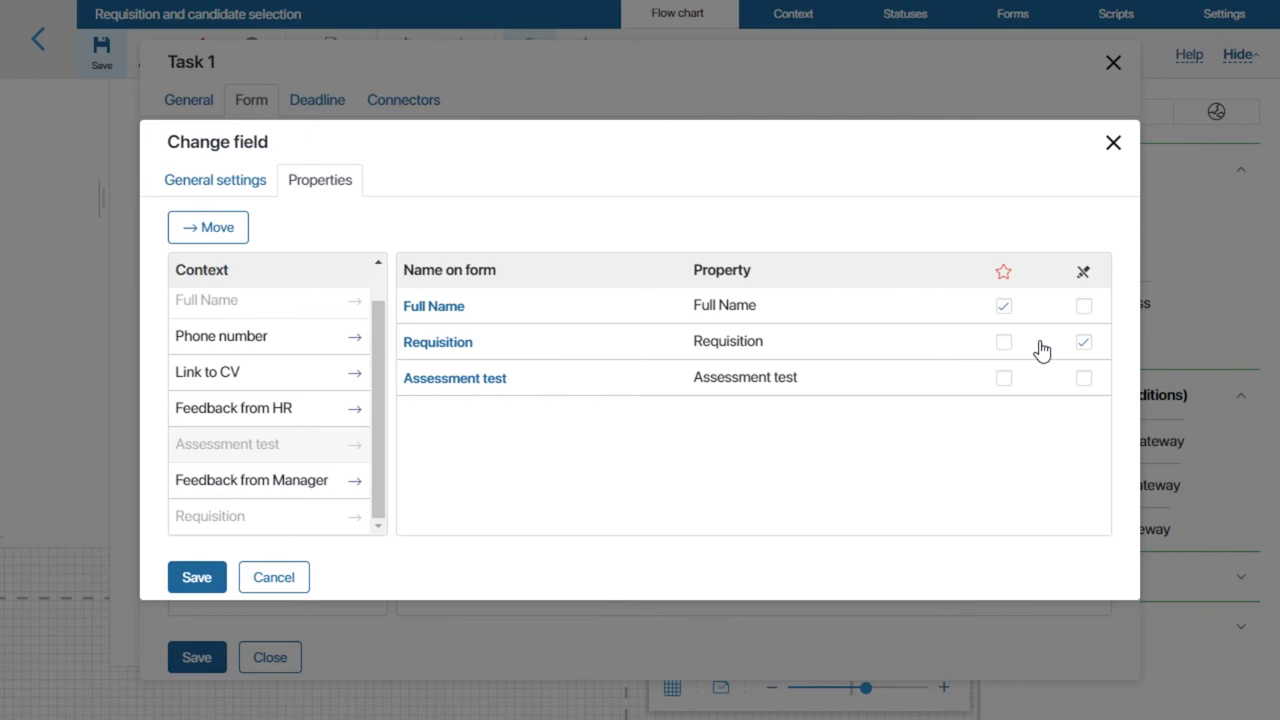
click(1083, 306)
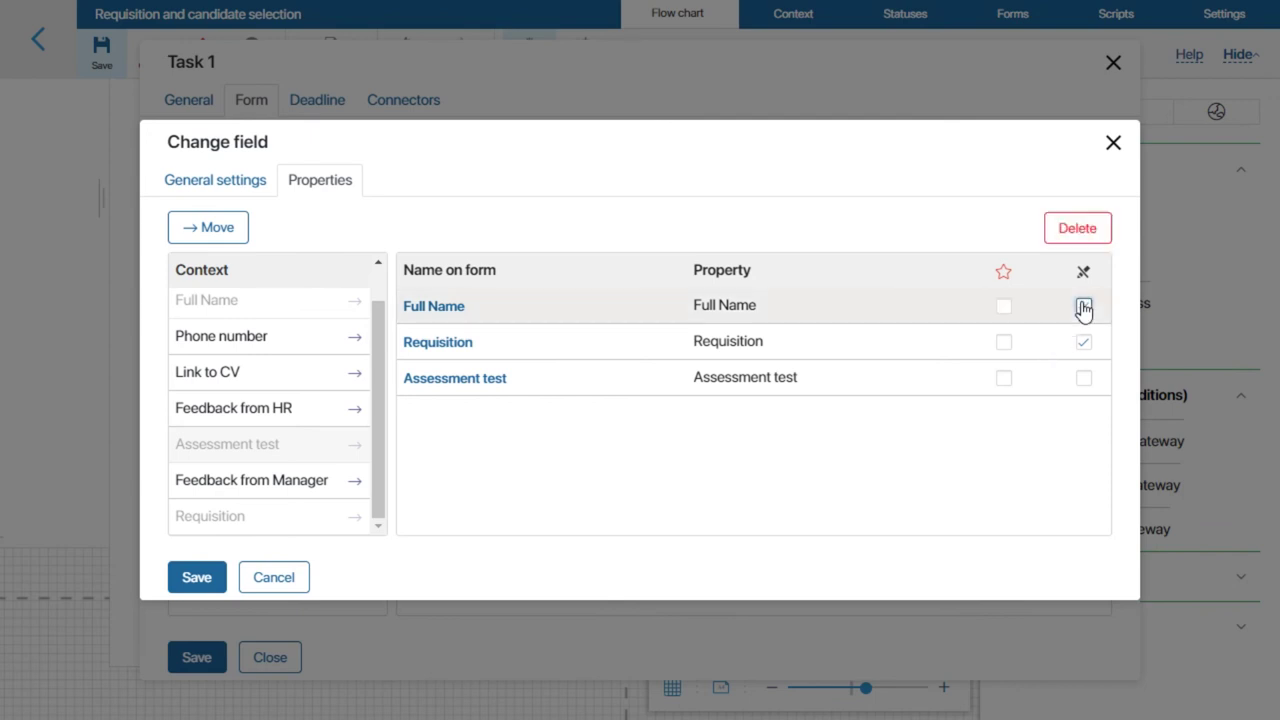
click(1003, 378)
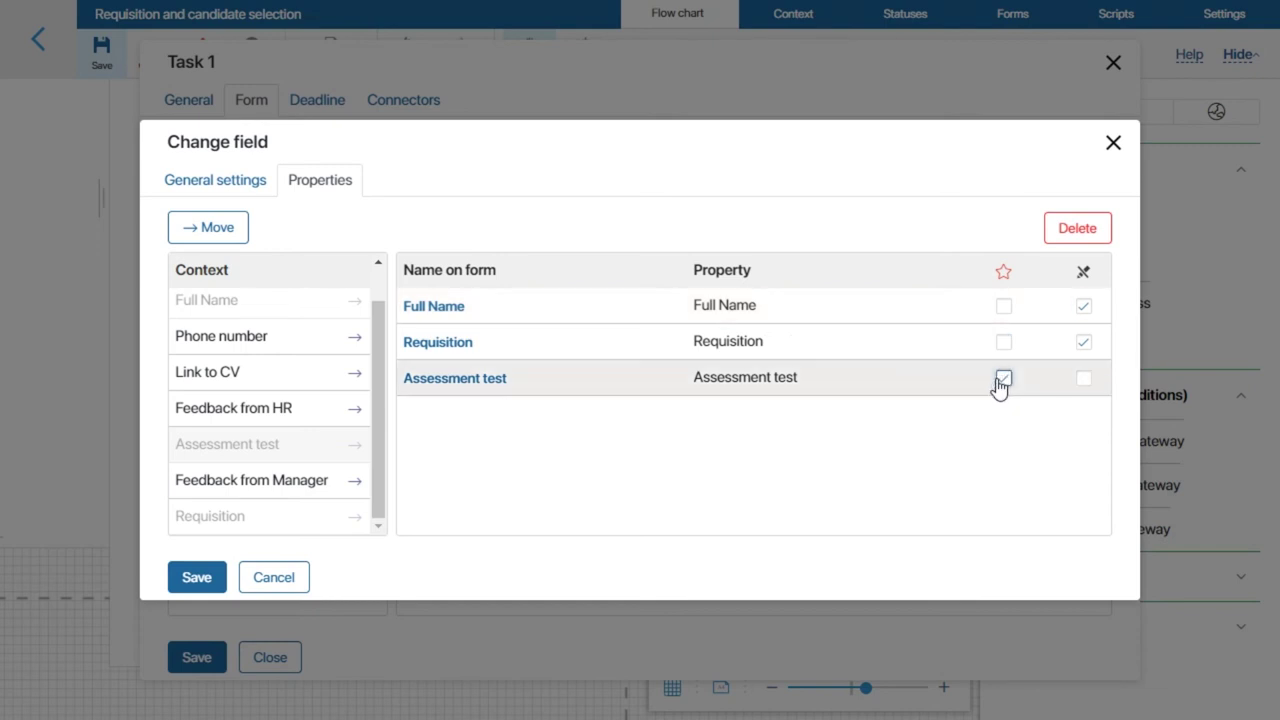
click(199, 580)
click(197, 658)
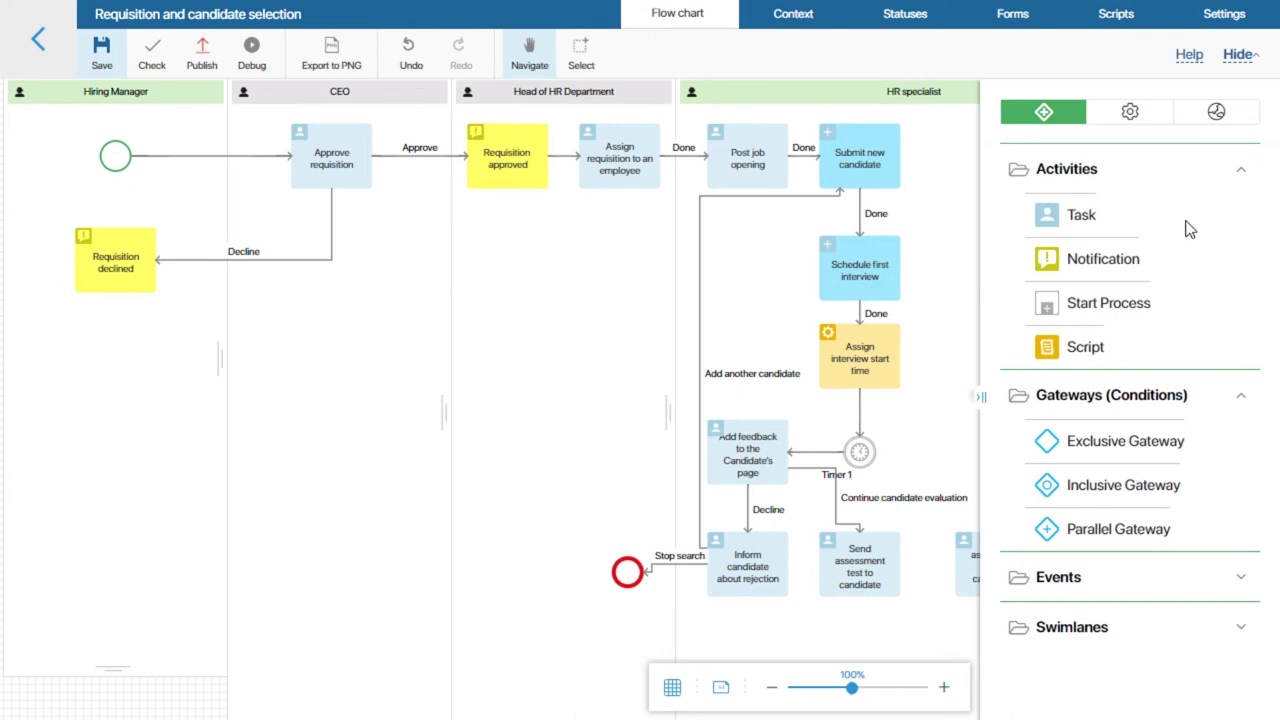
Add a task "Check assessment test" to the Hiring Manager swimlane, with name template "Check assessment test of {$candidate.full_name}".
drag(1081, 214, 113, 390)
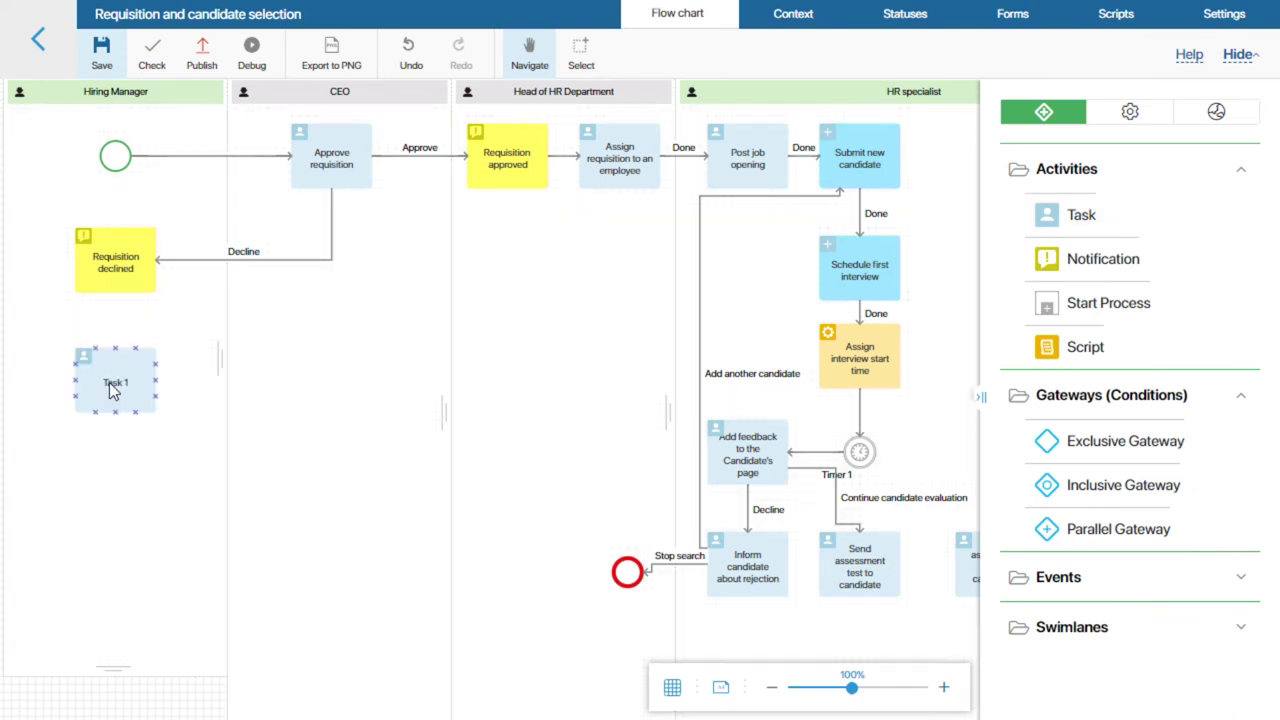
double_click(113, 390)
click(363, 189)
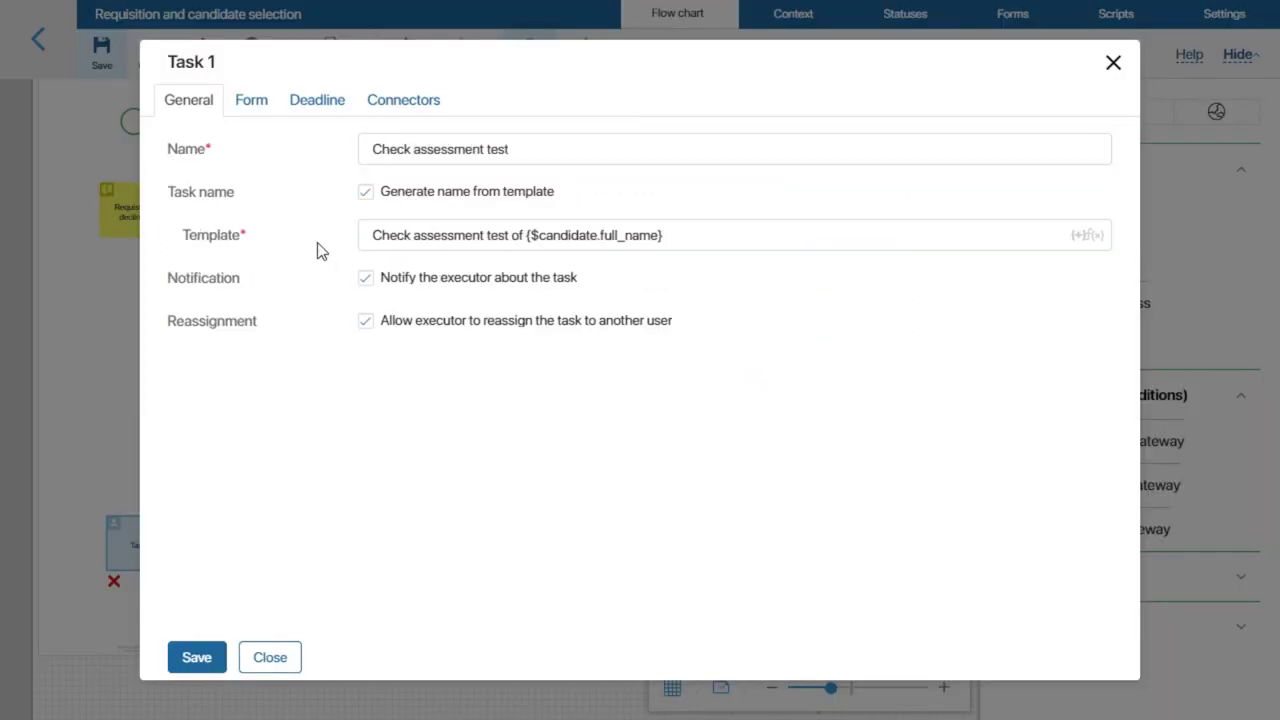
Add the Candidate to the task's form with read-only CV, Full Name, Phone number, Link to CV, Feedback from HR, Assessment test and Requisition.
click(251, 101)
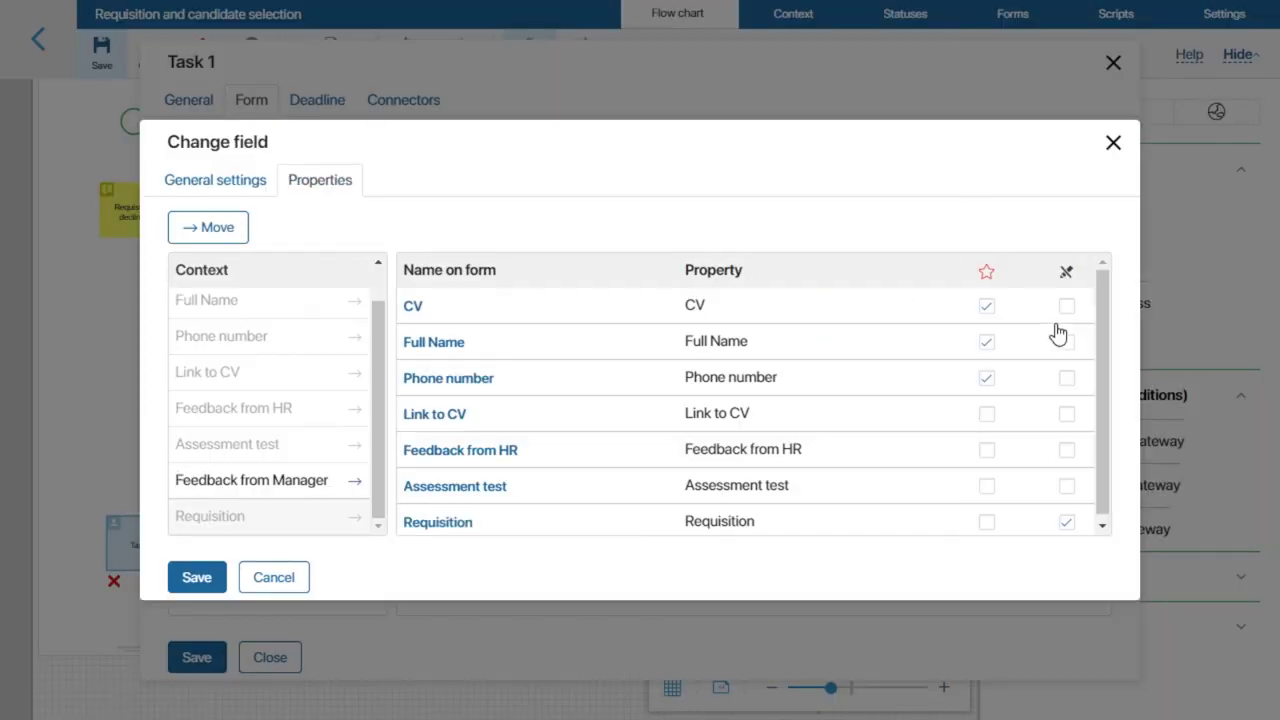
click(1066, 305)
click(1066, 341)
click(1066, 377)
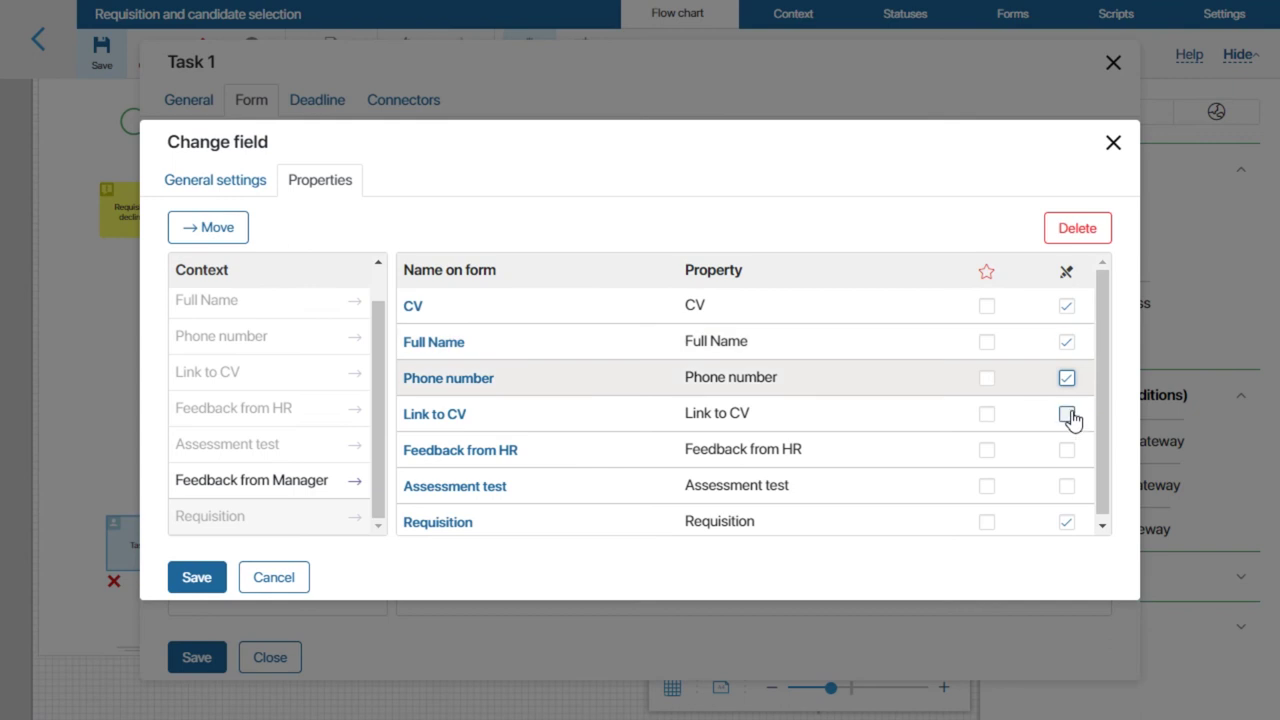
click(1066, 413)
click(1066, 449)
click(1066, 485)
click(199, 580)
click(199, 659)
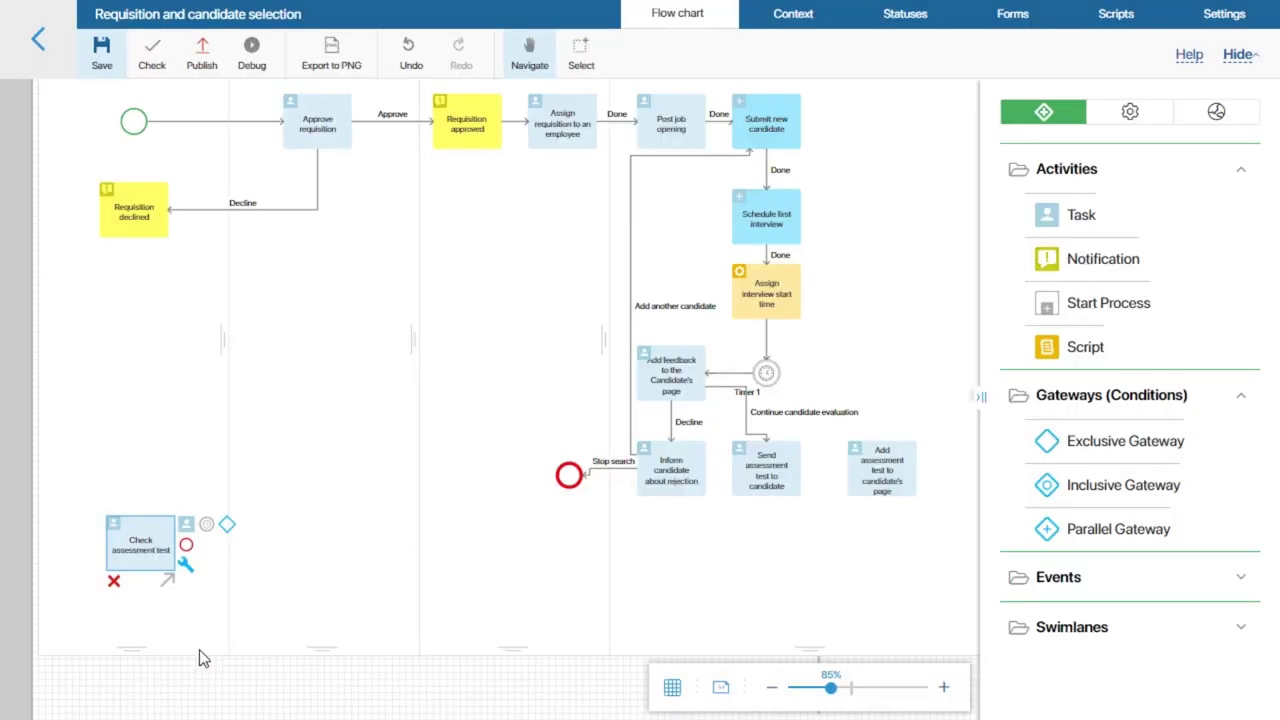
Connect Send assessment test to candidate with Add assessment test to candidate's page and name the transition "Done".
drag(806, 478, 850, 478)
text(Done)
click(240, 621)
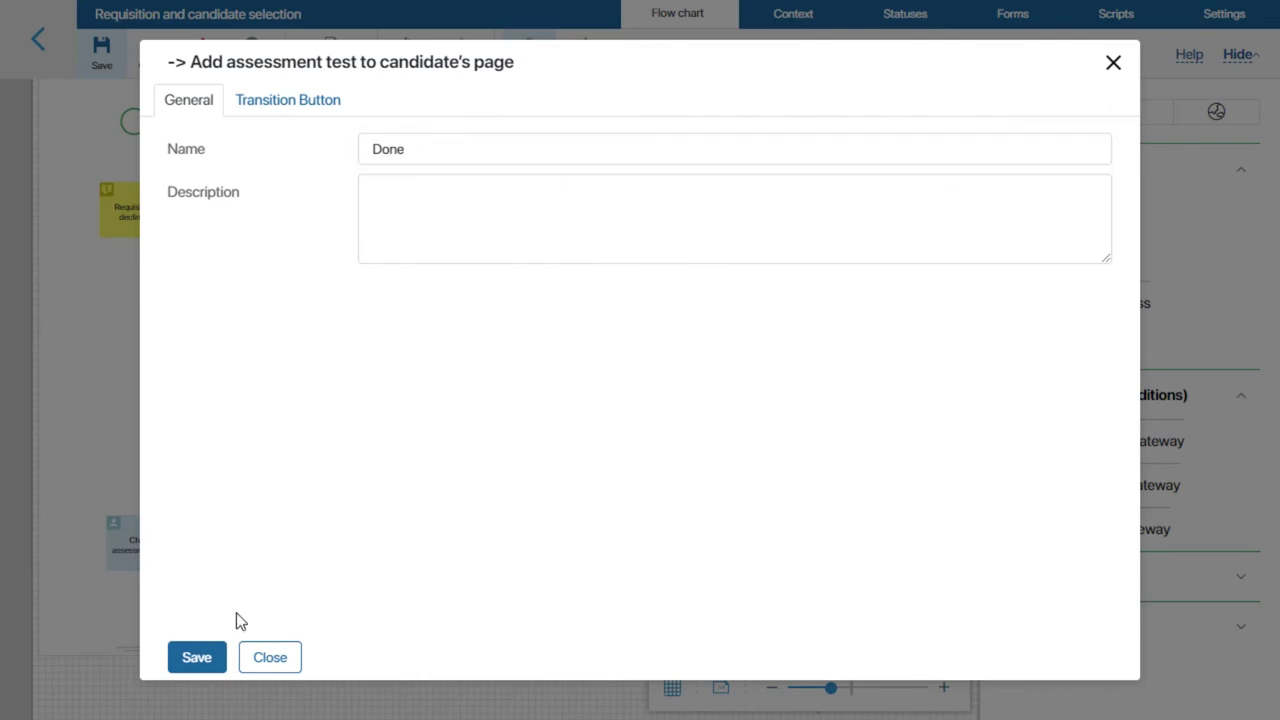
click(197, 659)
click(338, 556)
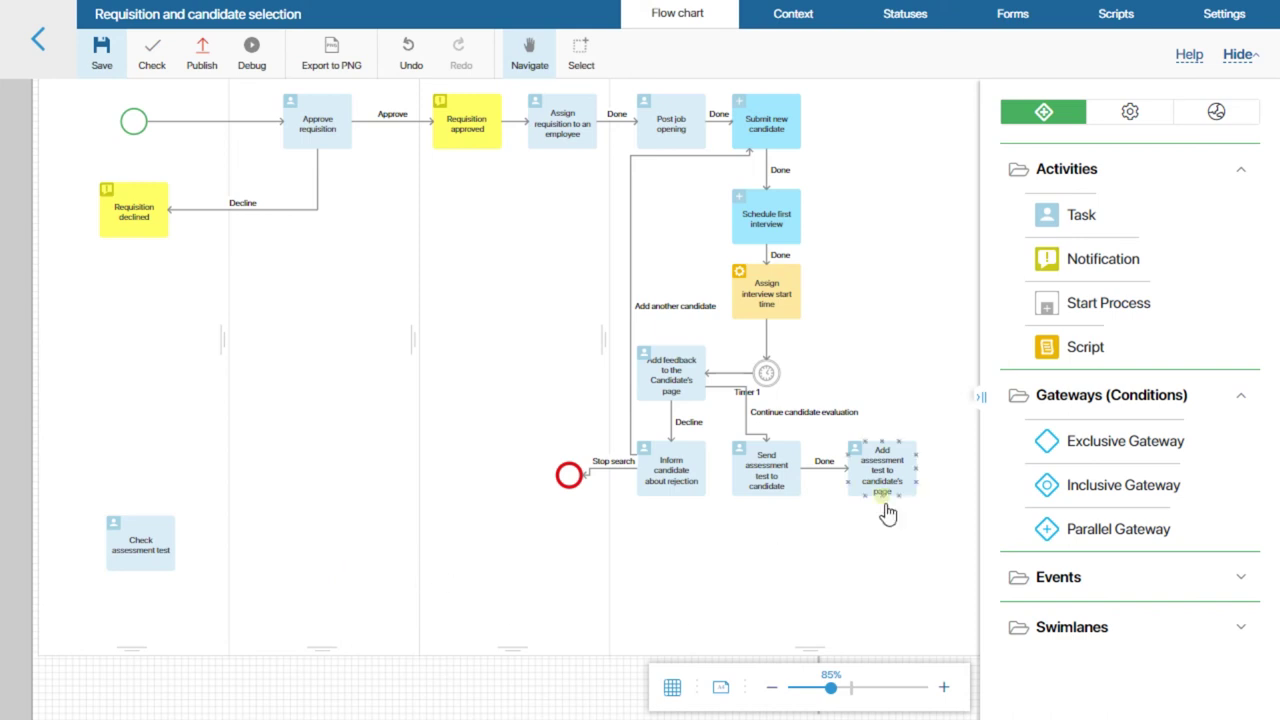
Connect Add assessment test to candidate's page to Check assessment test and name the transition "Submit for evaluation connector".
drag(886, 506, 160, 545)
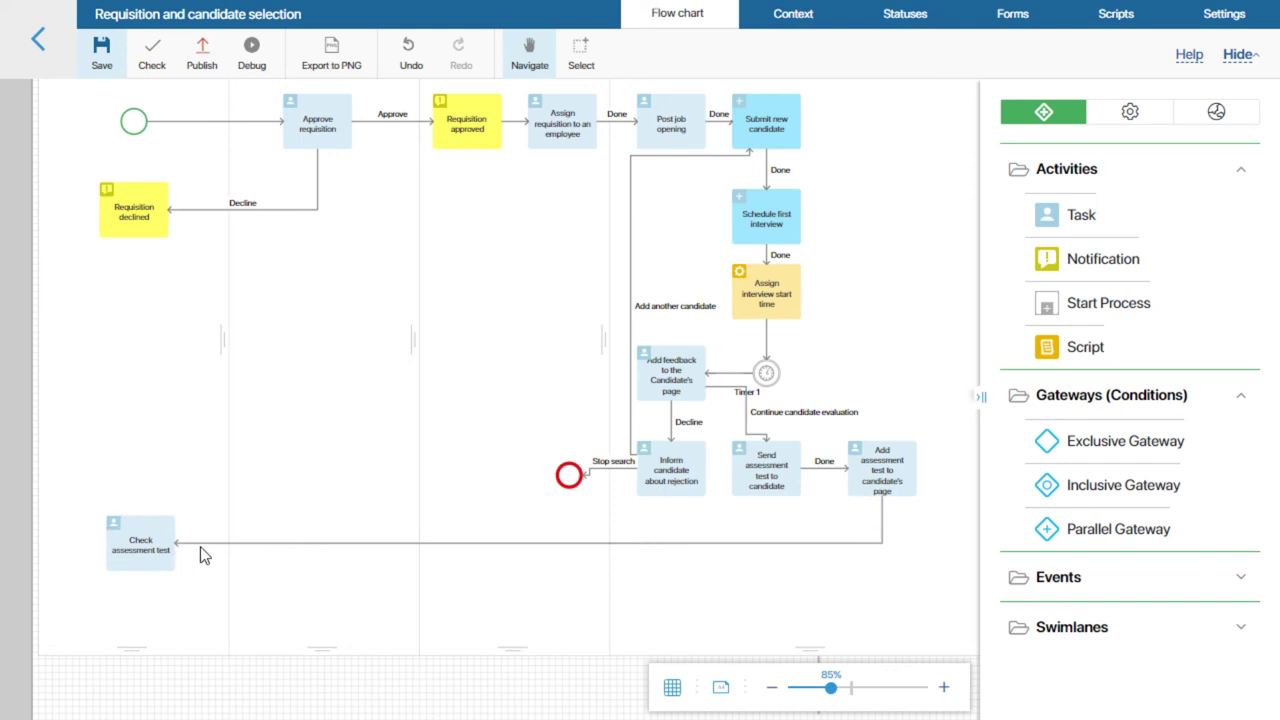
double_click(200, 546)
text(Submit for evaluation connector)
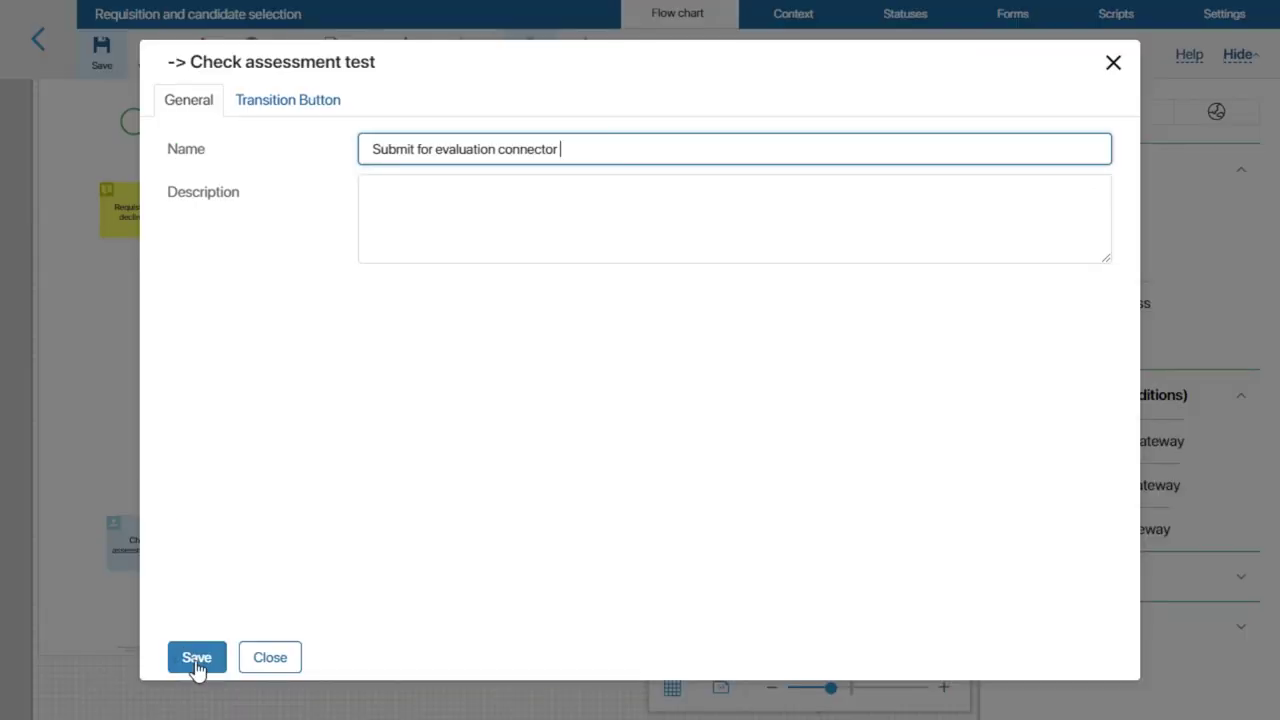
Set the transition button color to Blue for the connector to Check assessment test and save it.
click(288, 103)
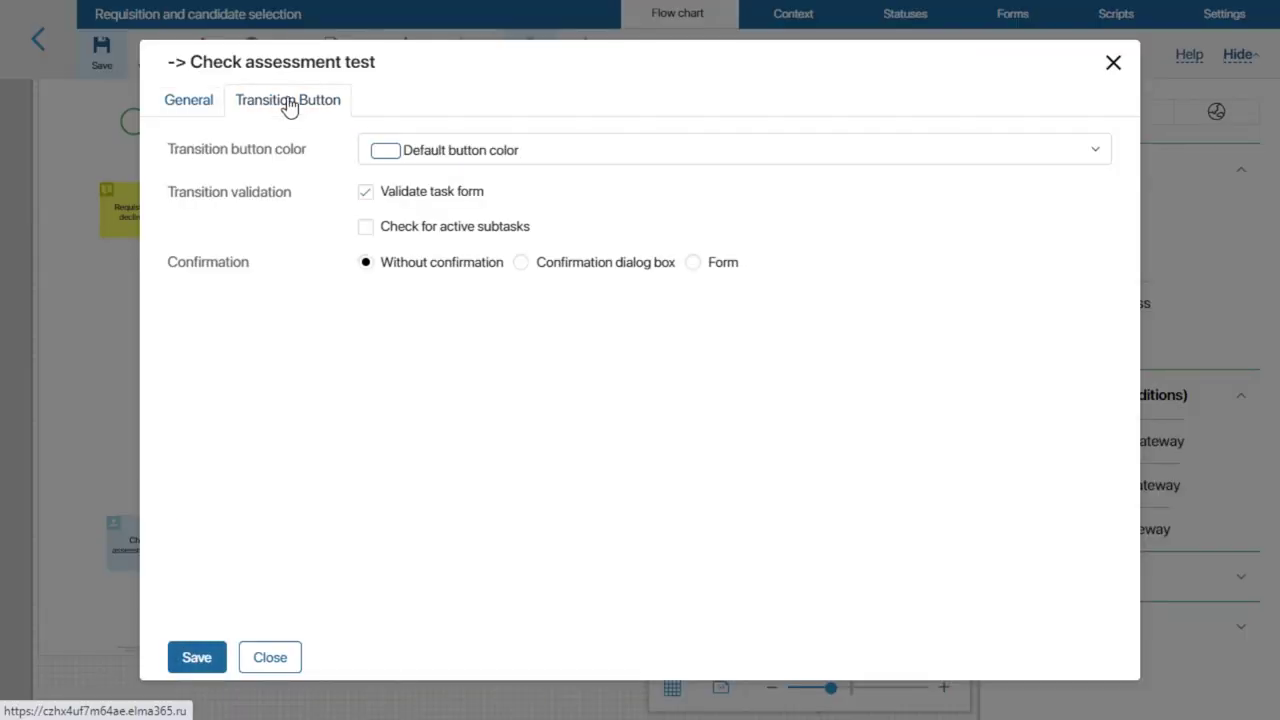
click(466, 155)
click(386, 229)
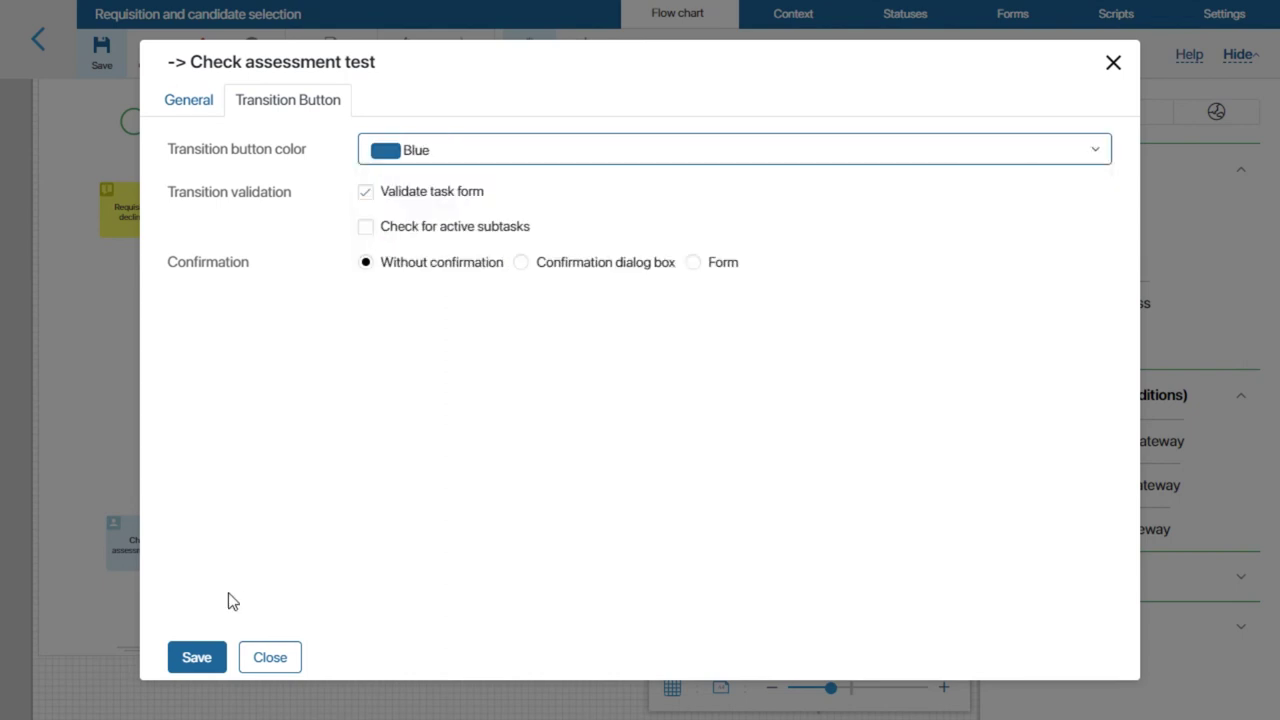
click(198, 660)
Connect Add assessment test to candidate's page to Inform candidate about rejection and name the transition "Decline".
drag(785, 530, 672, 510)
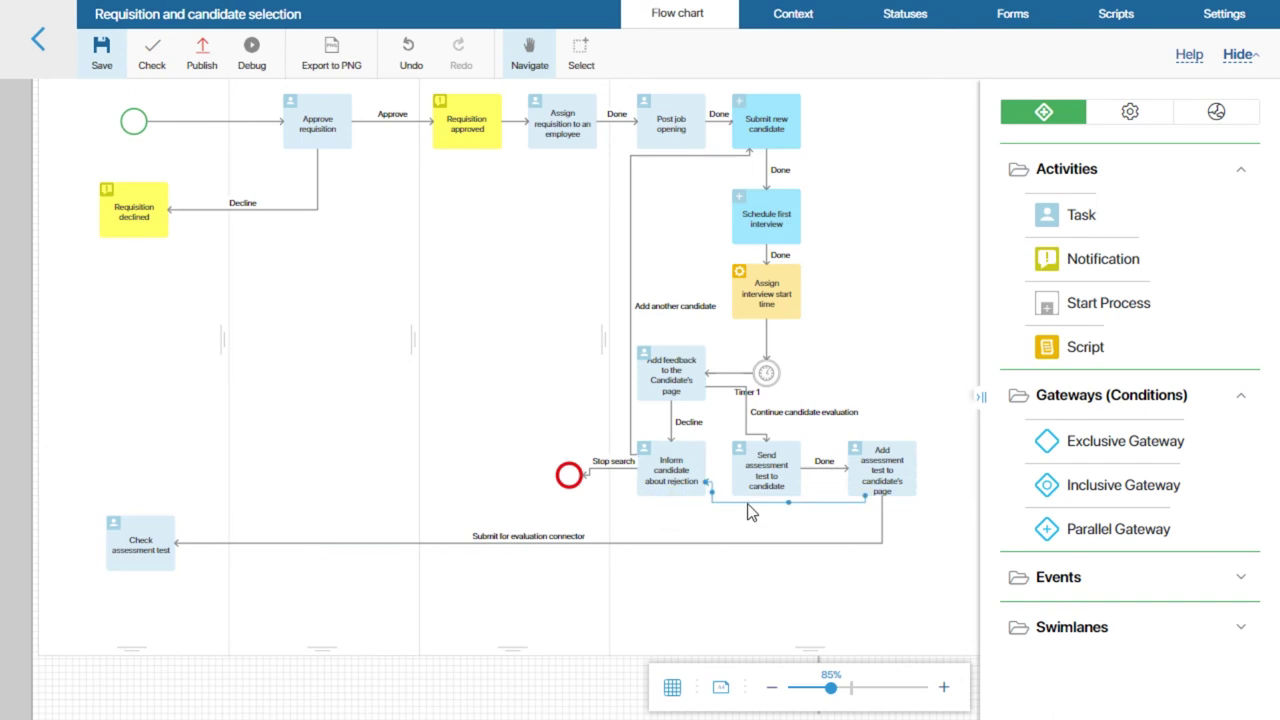
text(Decline)
click(480, 538)
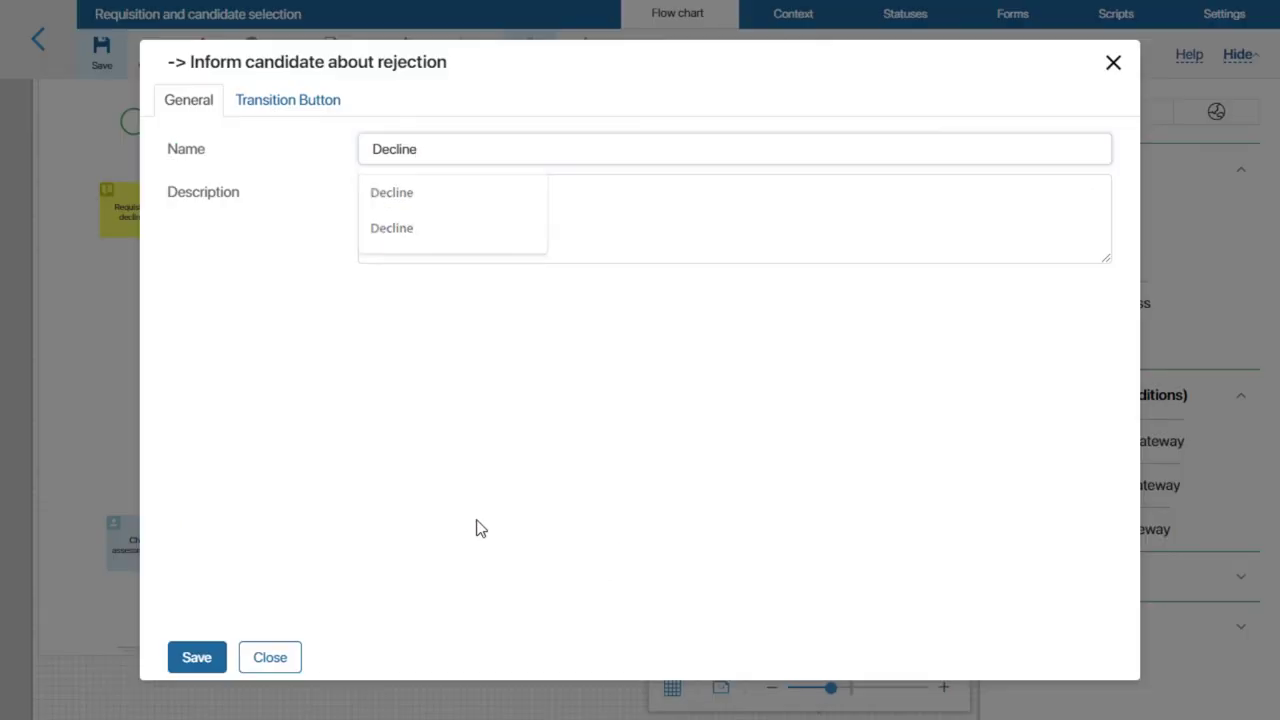
Make the new Decline transition's button Red, turn off task form validation and save the transition.
click(258, 104)
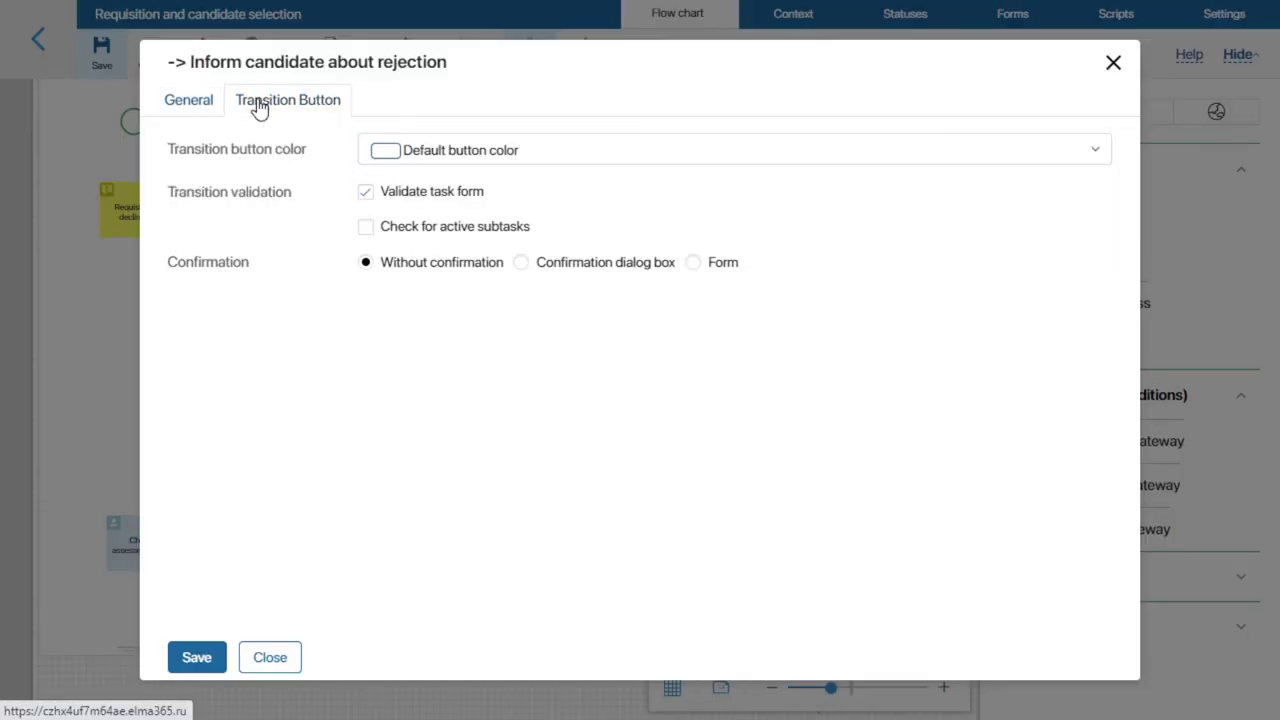
click(480, 150)
click(389, 262)
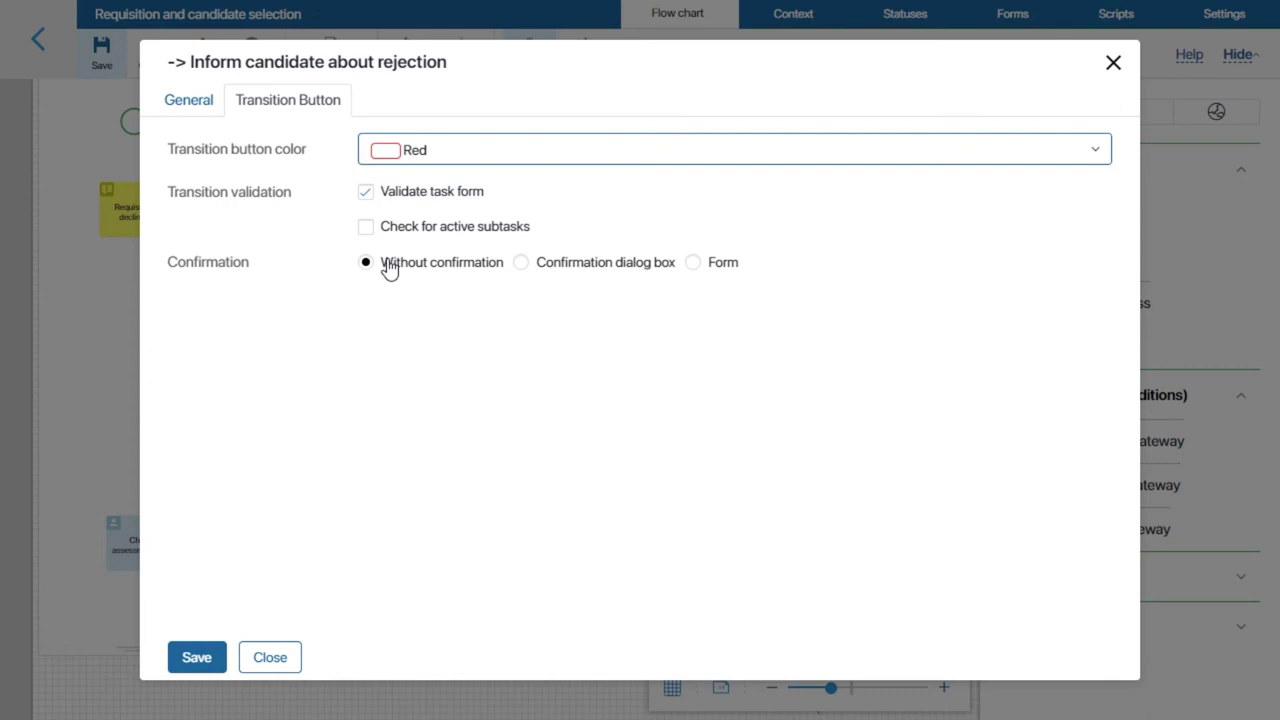
click(367, 194)
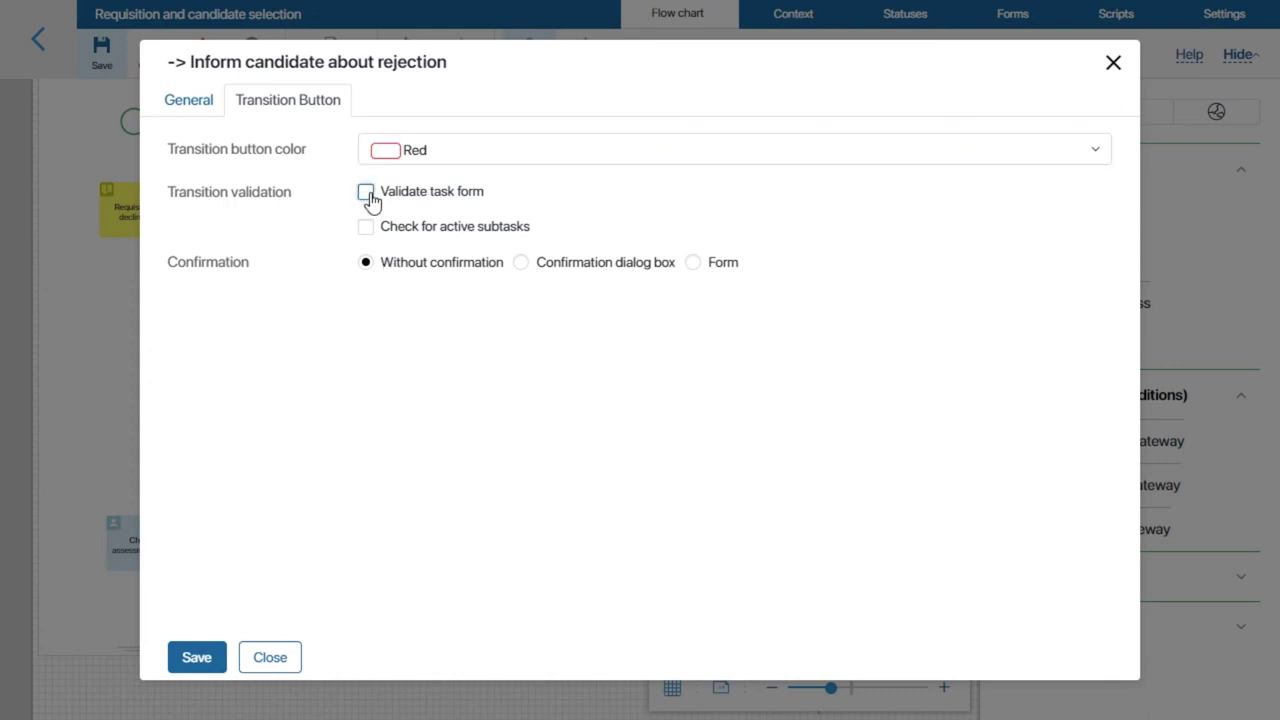
click(197, 658)
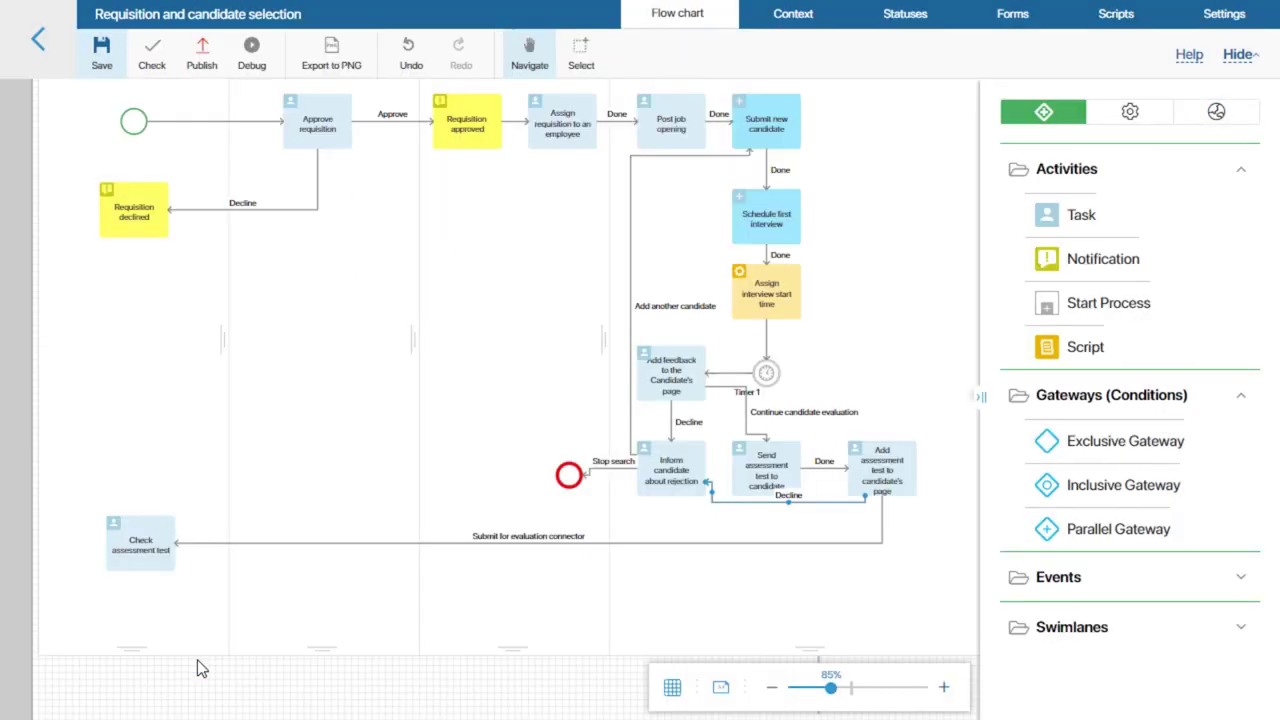
click(715, 588)
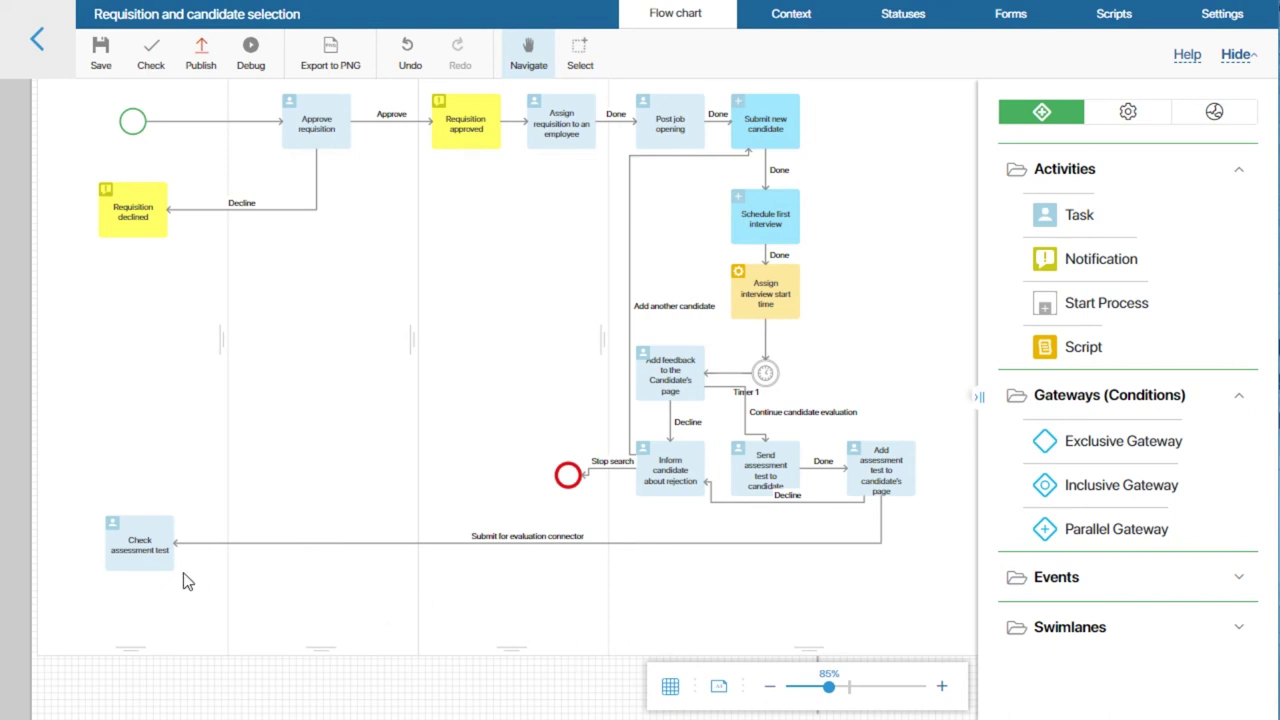
Add a Create App Item activity named "Schedule second interview" to the HR specialist swimlane, using the Interview variable.
scroll(102, 604, up, 5)
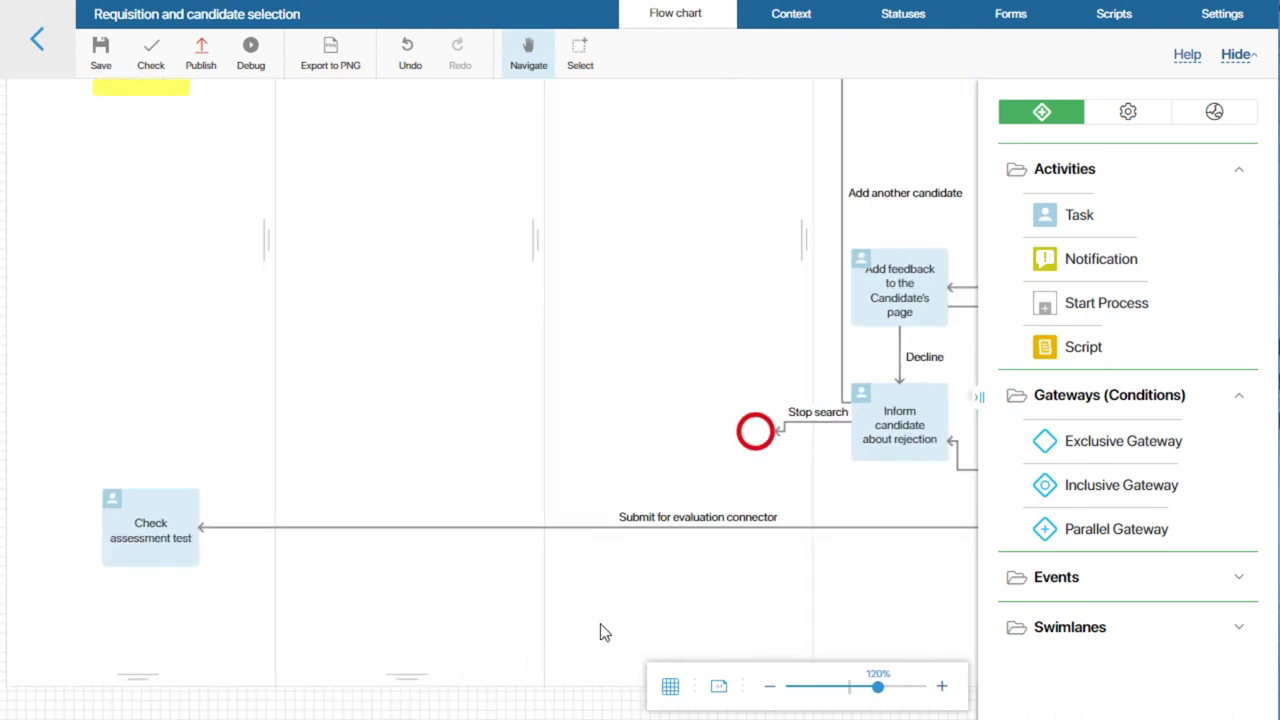
drag(660, 600, 530, 594)
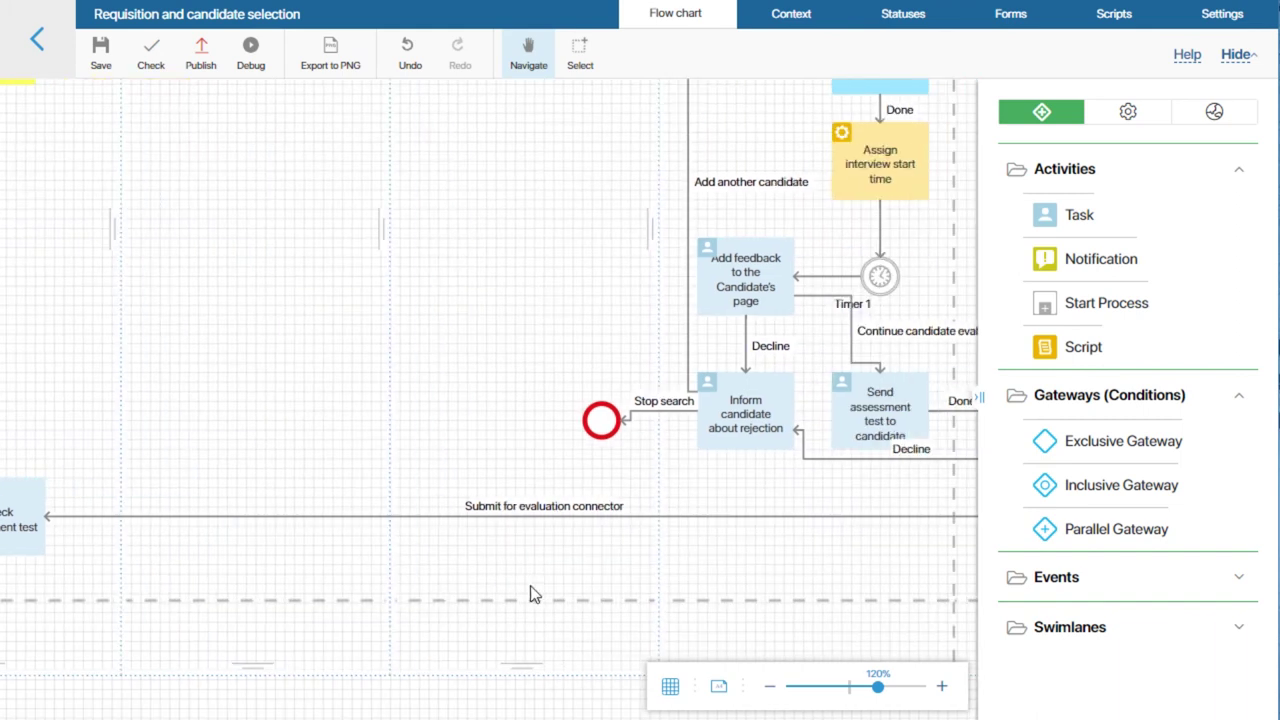
click(1120, 116)
drag(1130, 305, 736, 574)
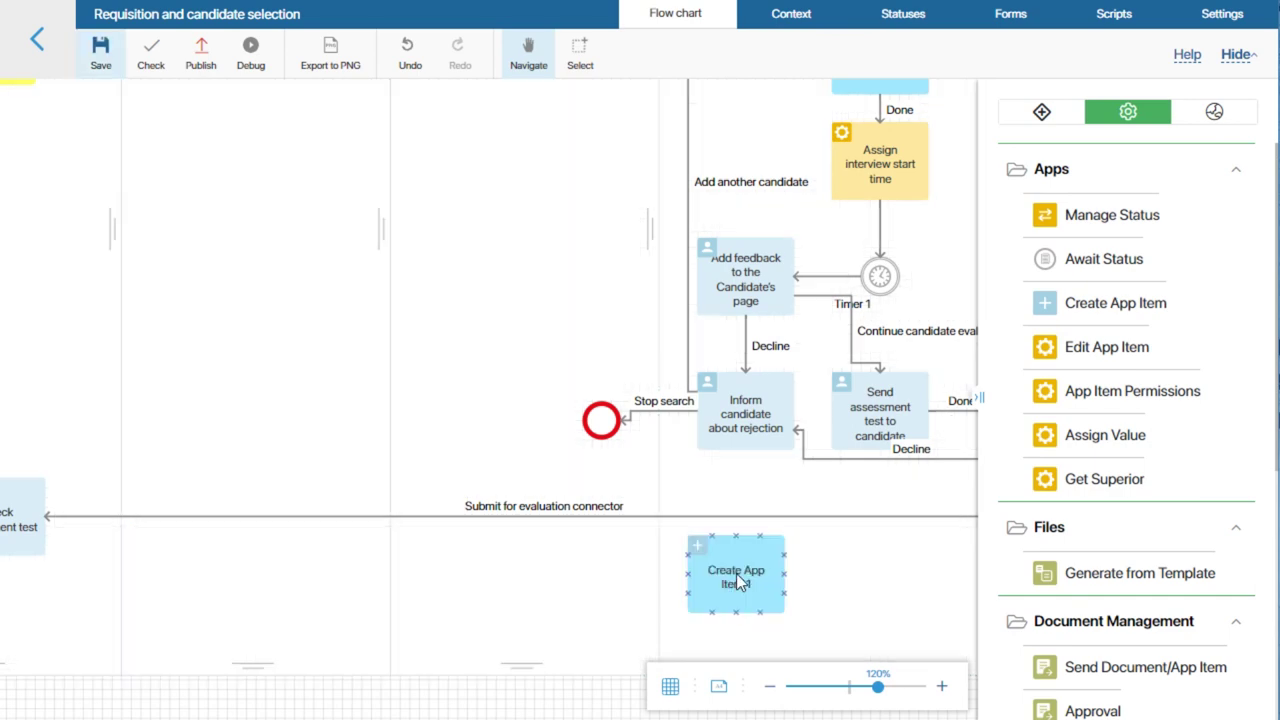
double_click(736, 574)
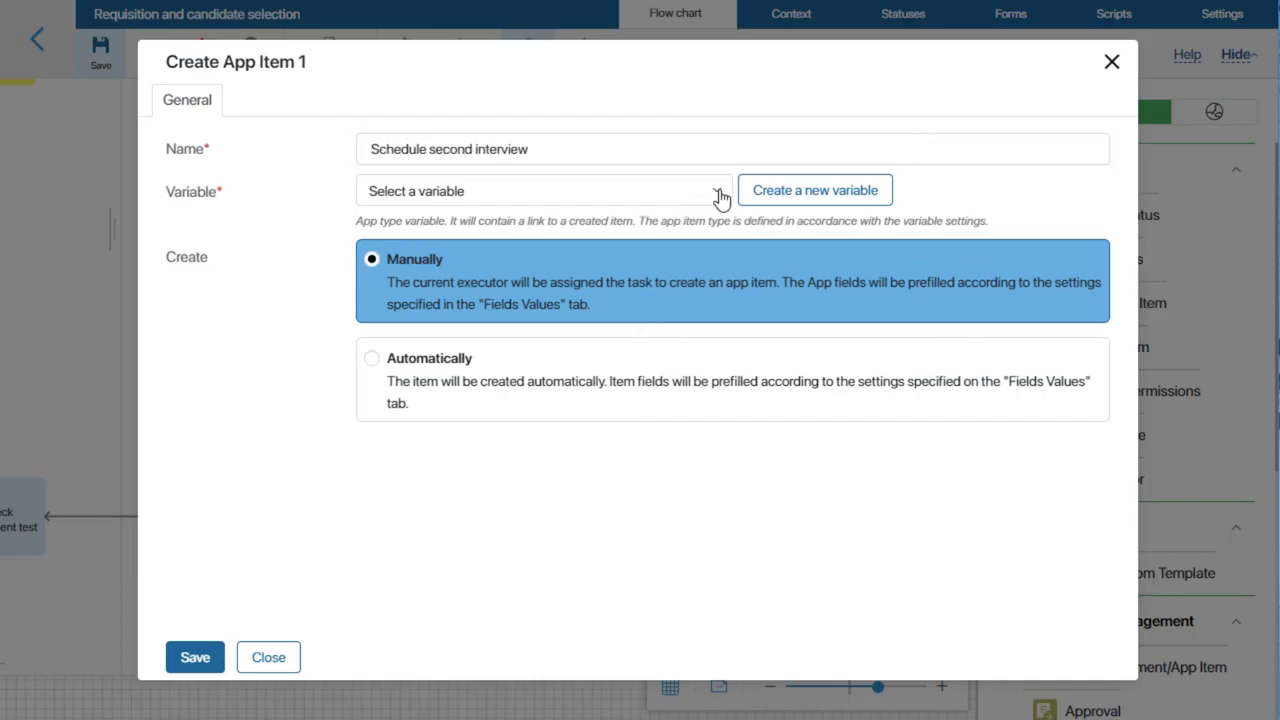
click(720, 196)
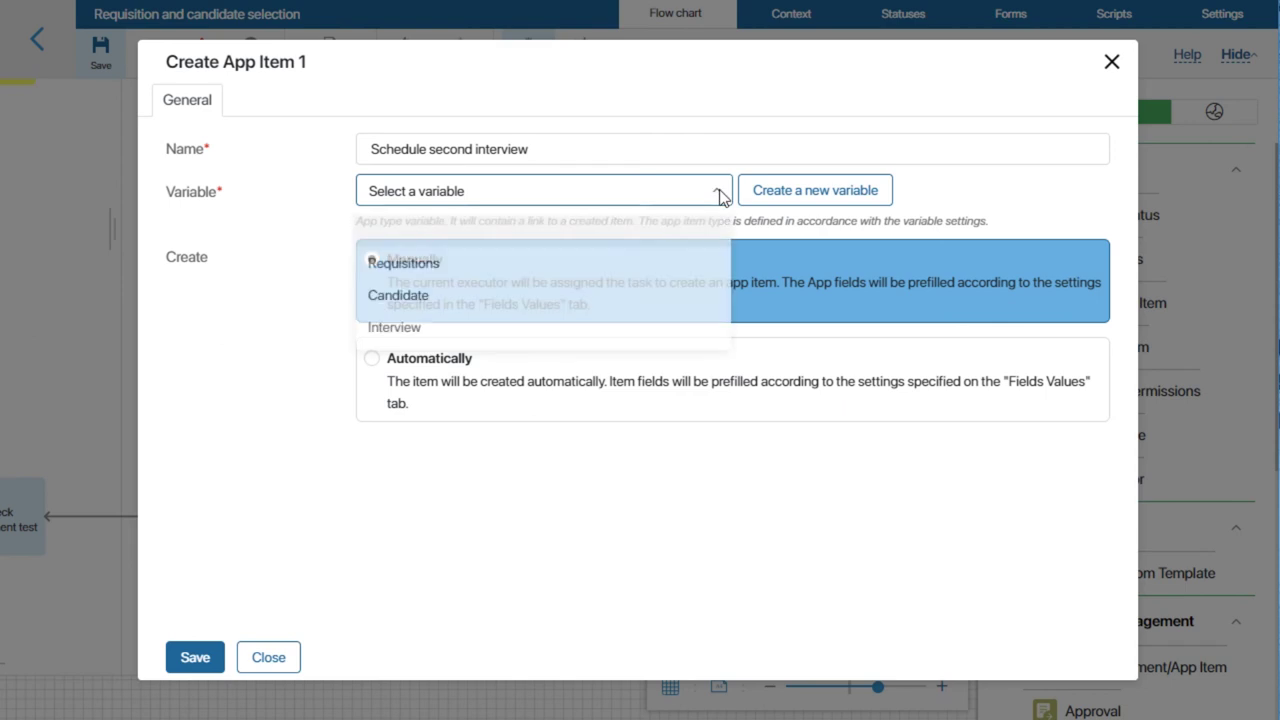
click(466, 325)
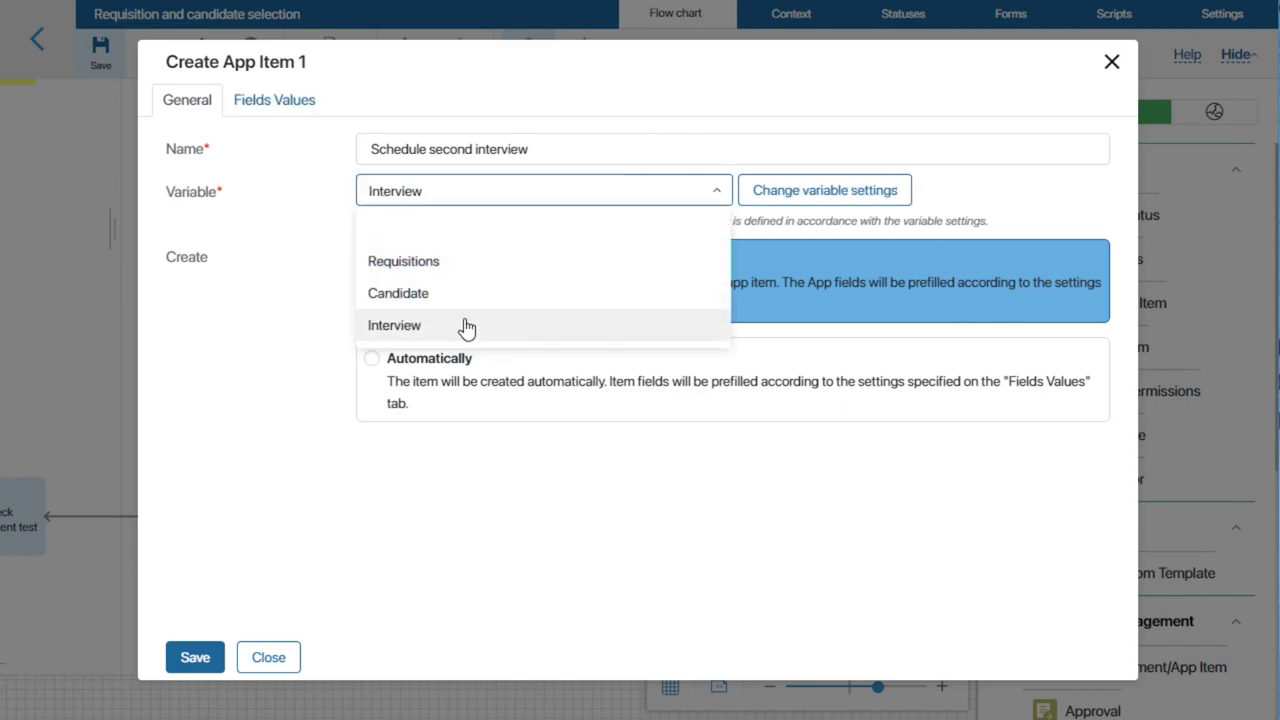
Map the Name app field of the Schedule second interview activity to the Candidate's Name.
click(257, 104)
click(198, 171)
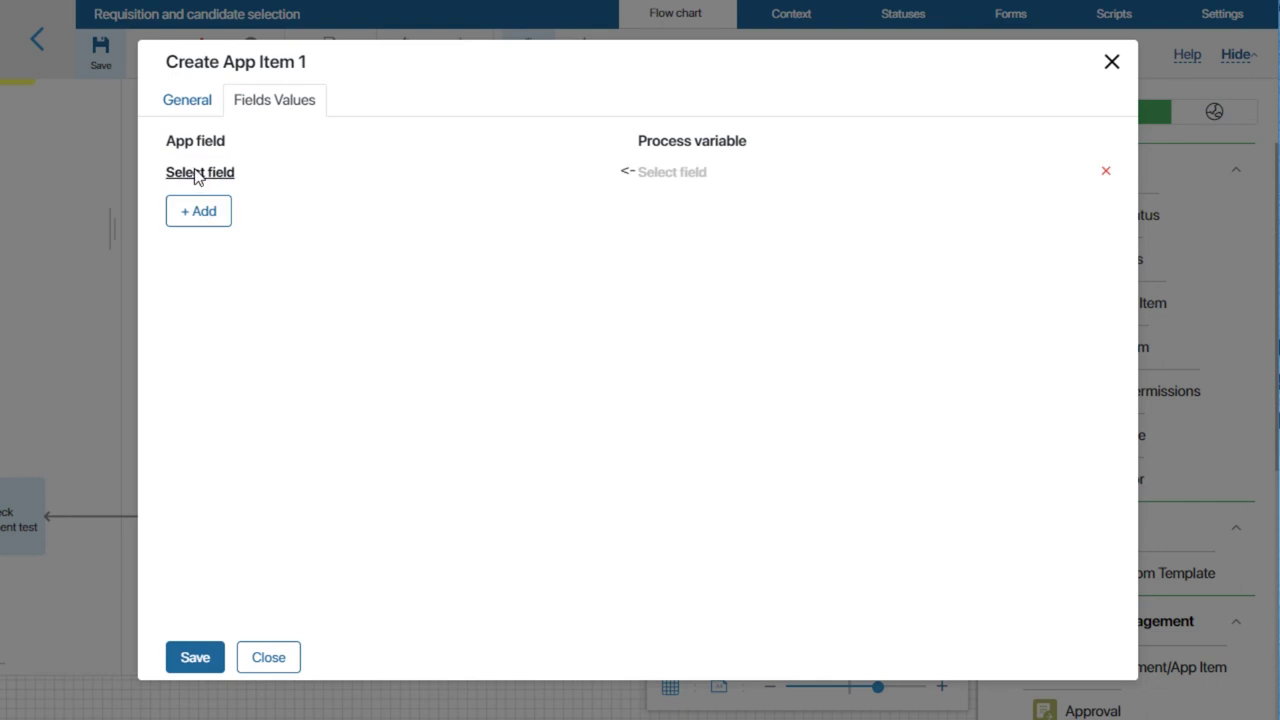
click(196, 178)
click(152, 210)
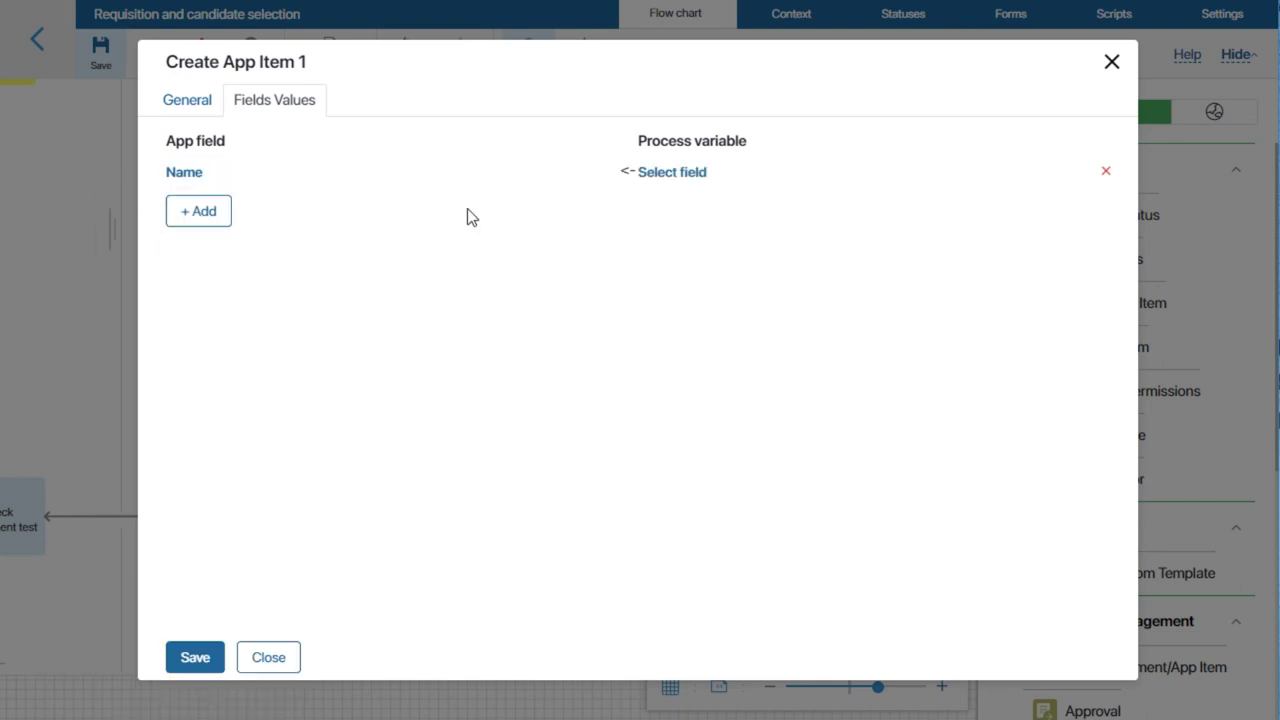
click(658, 177)
mouse_move(660, 380)
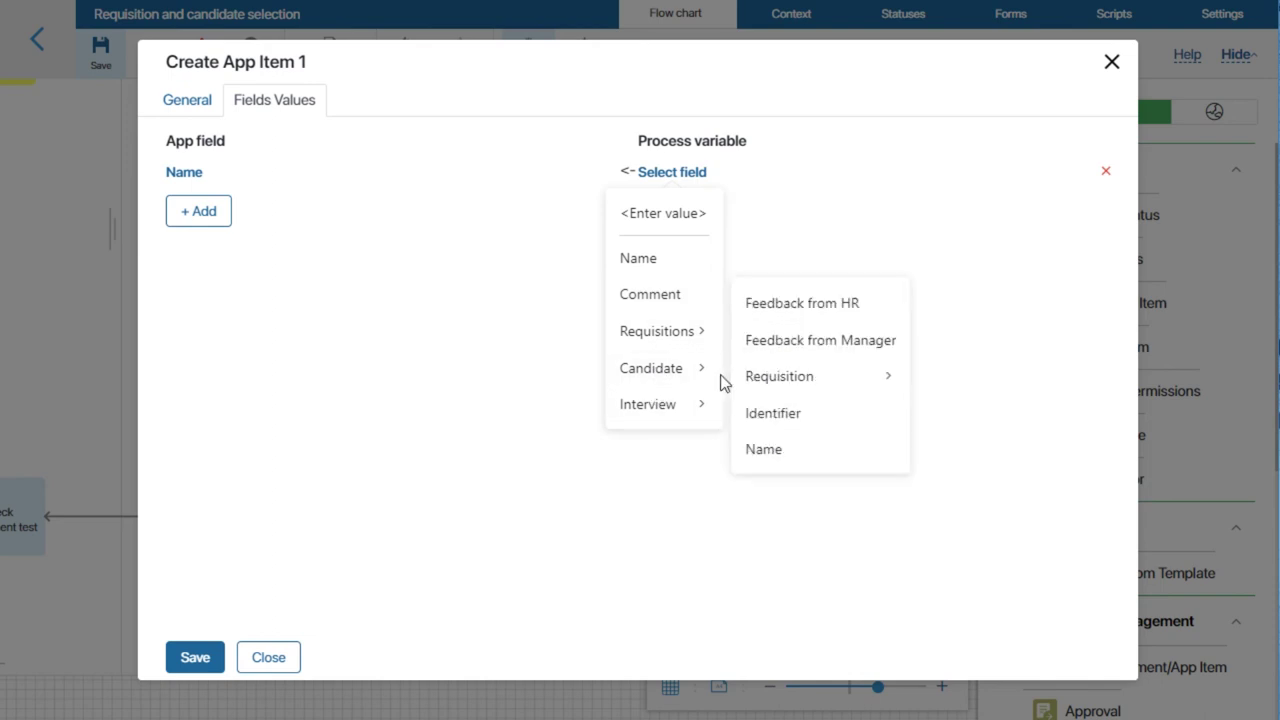
click(773, 459)
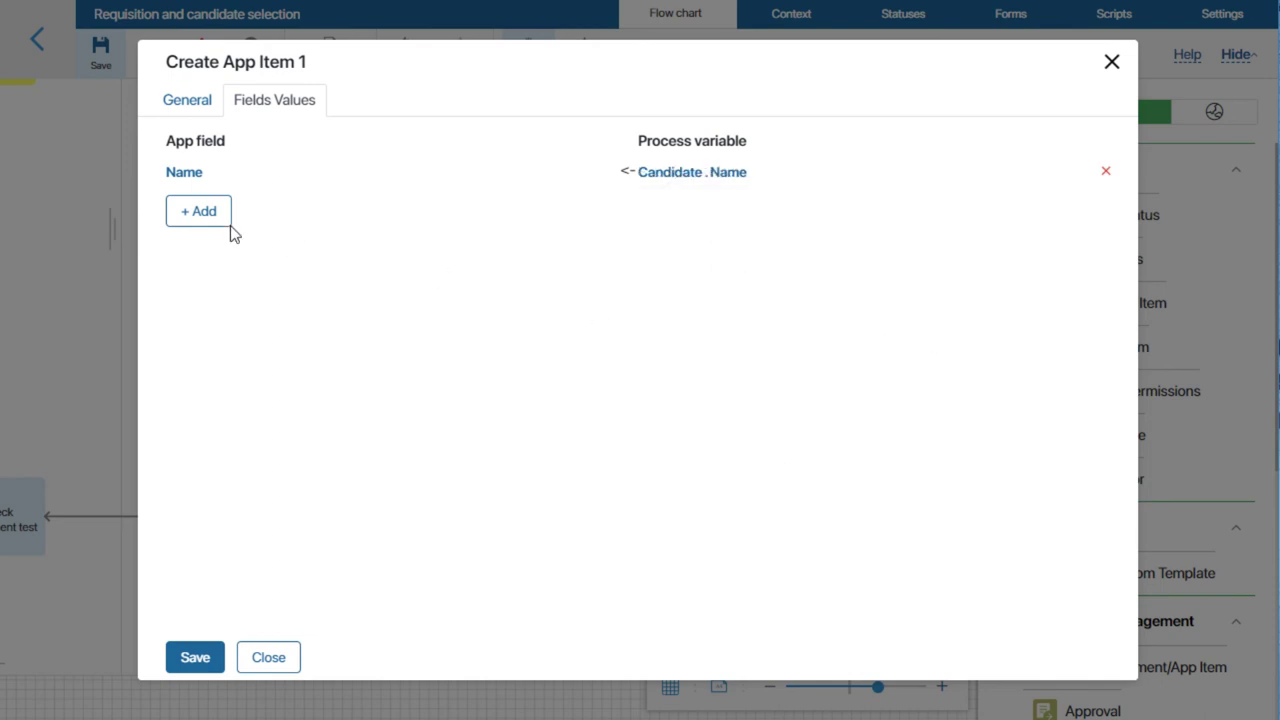
Map the Participants field to the HR specialist variable and save the Schedule second interview activity.
click(200, 218)
click(198, 214)
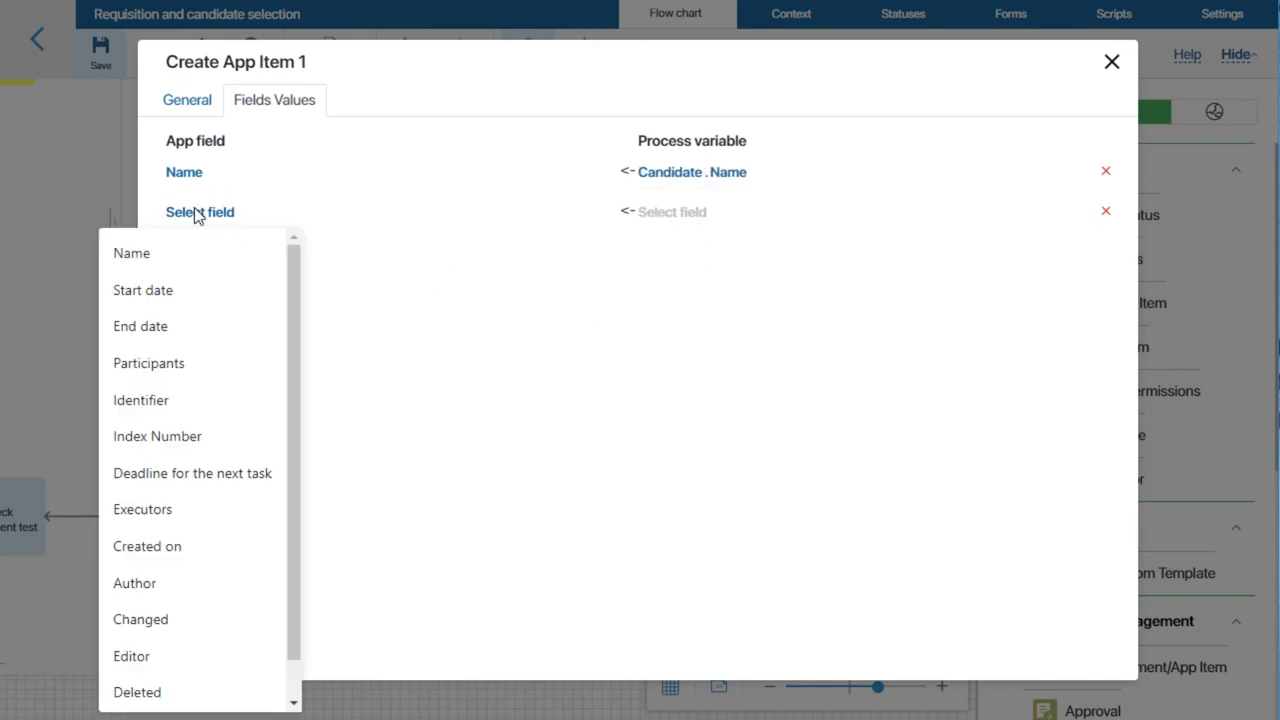
click(170, 368)
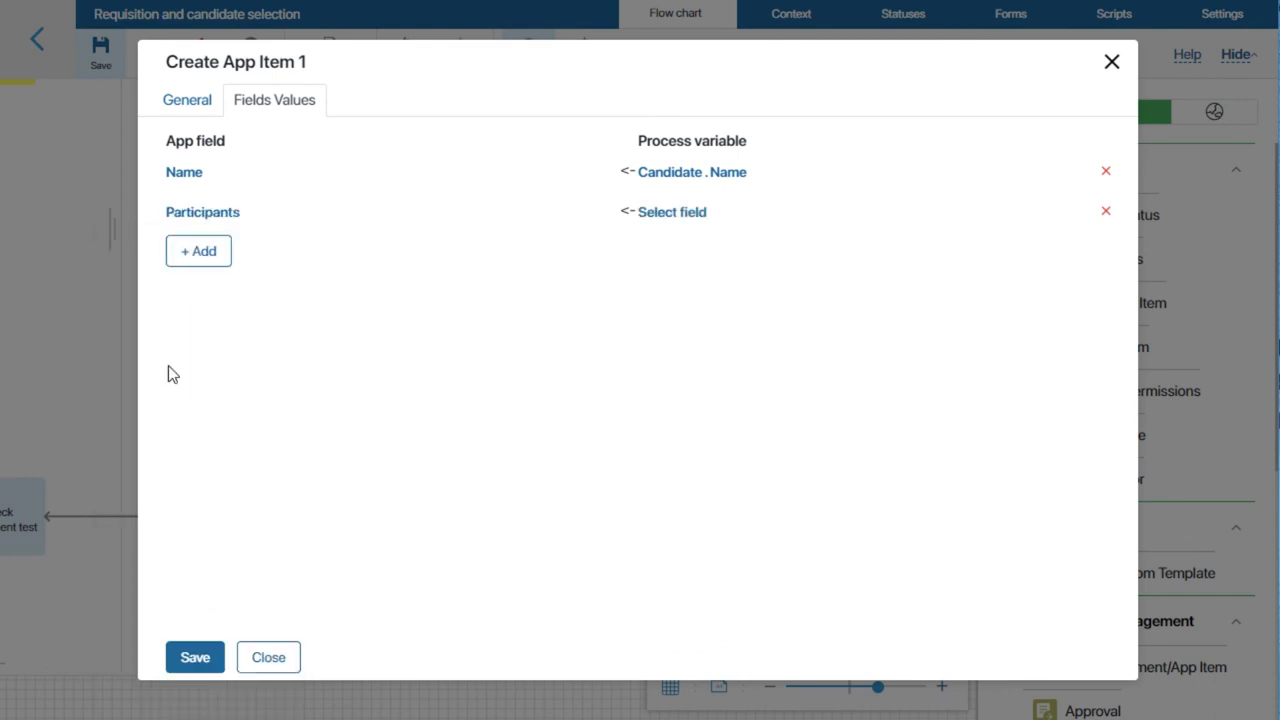
click(665, 216)
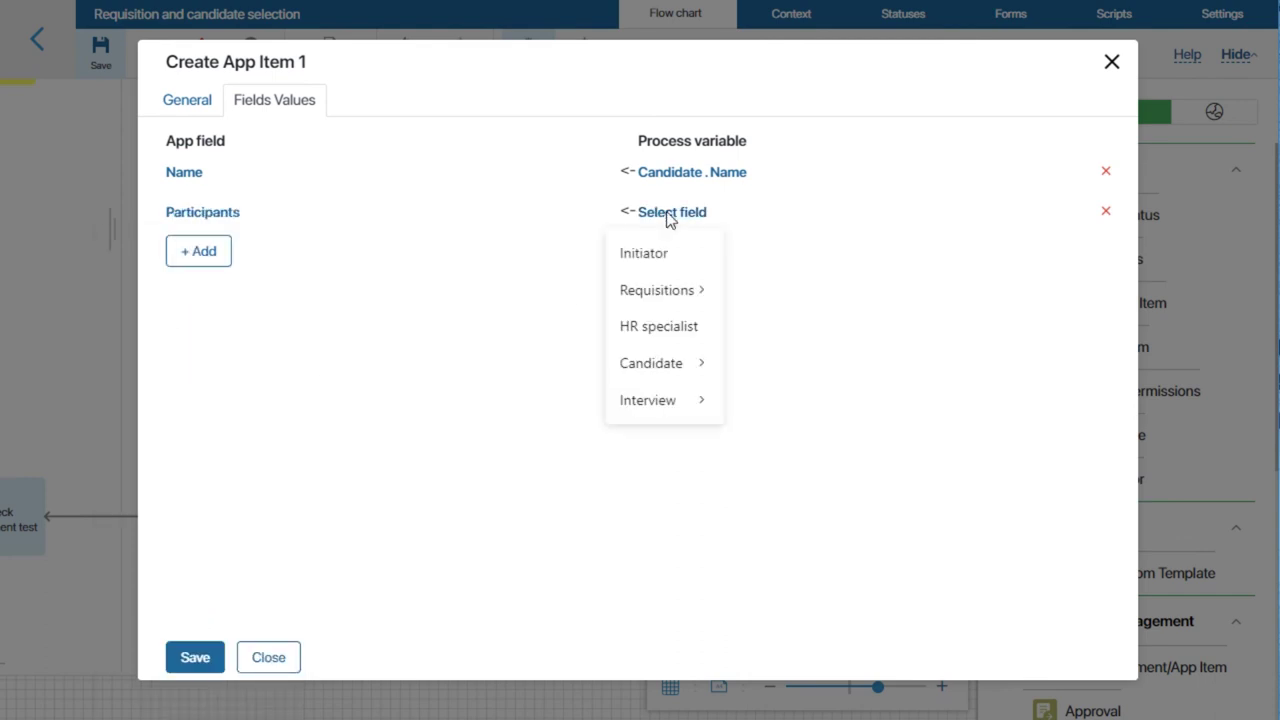
click(658, 328)
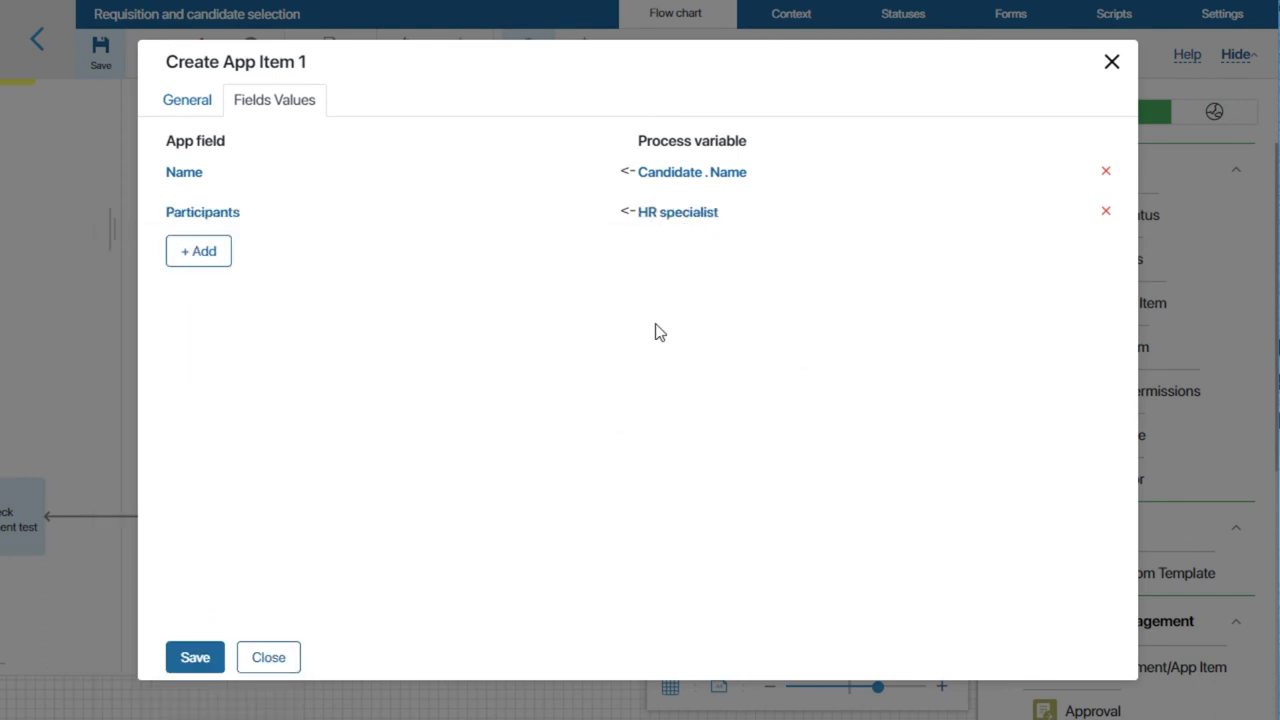
click(193, 659)
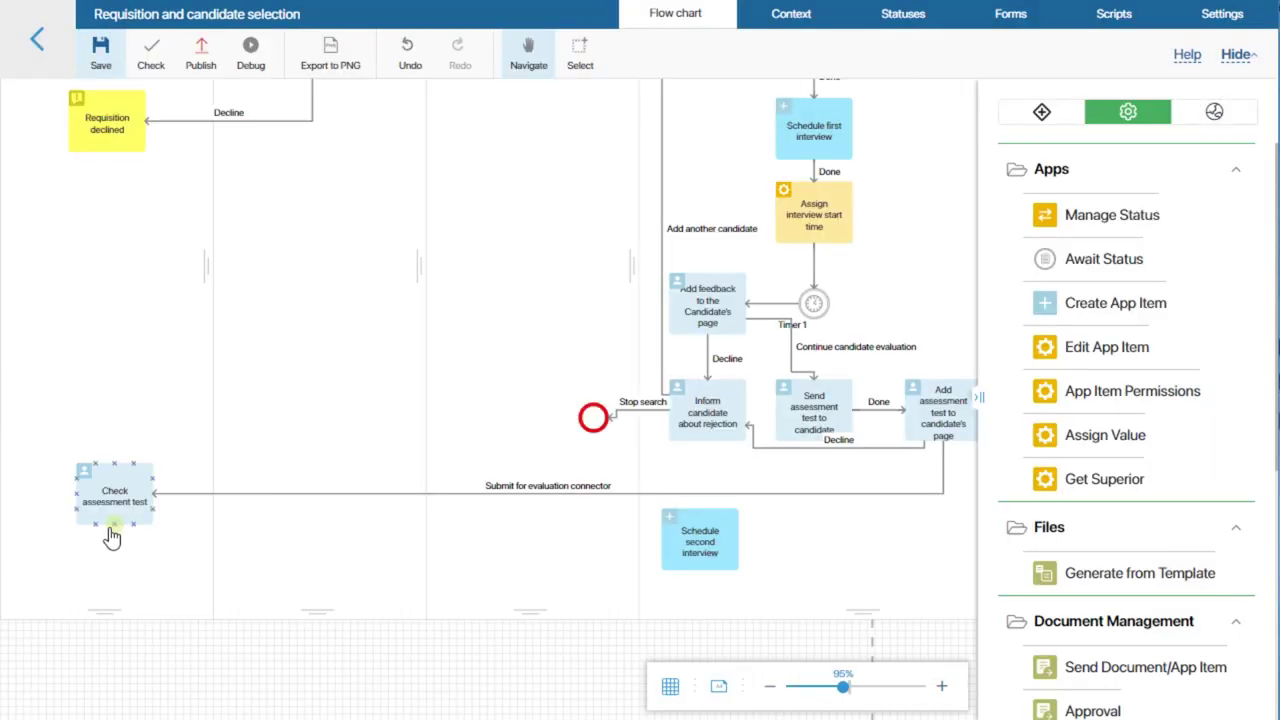
Connect Check assessment test to Schedule second interview with a transition named "Continue" that has a Blue button, and save it.
drag(109, 530, 662, 566)
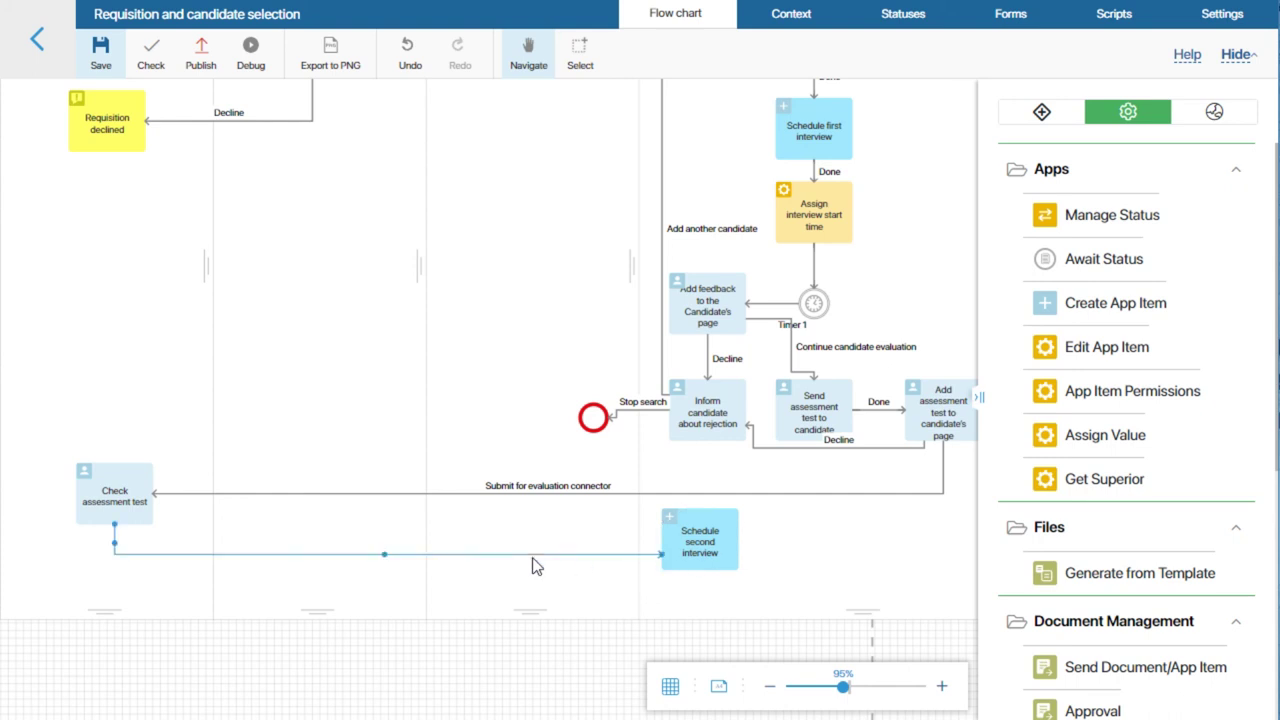
text(Continue)
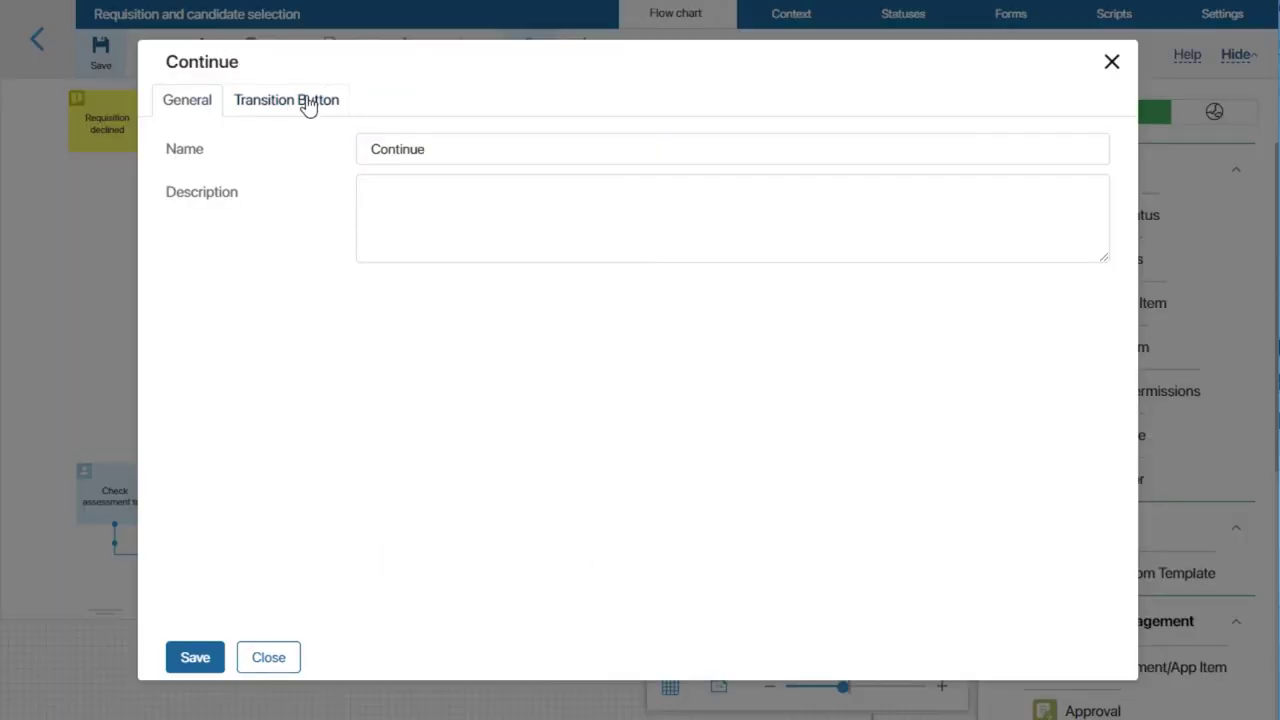
click(308, 104)
click(451, 152)
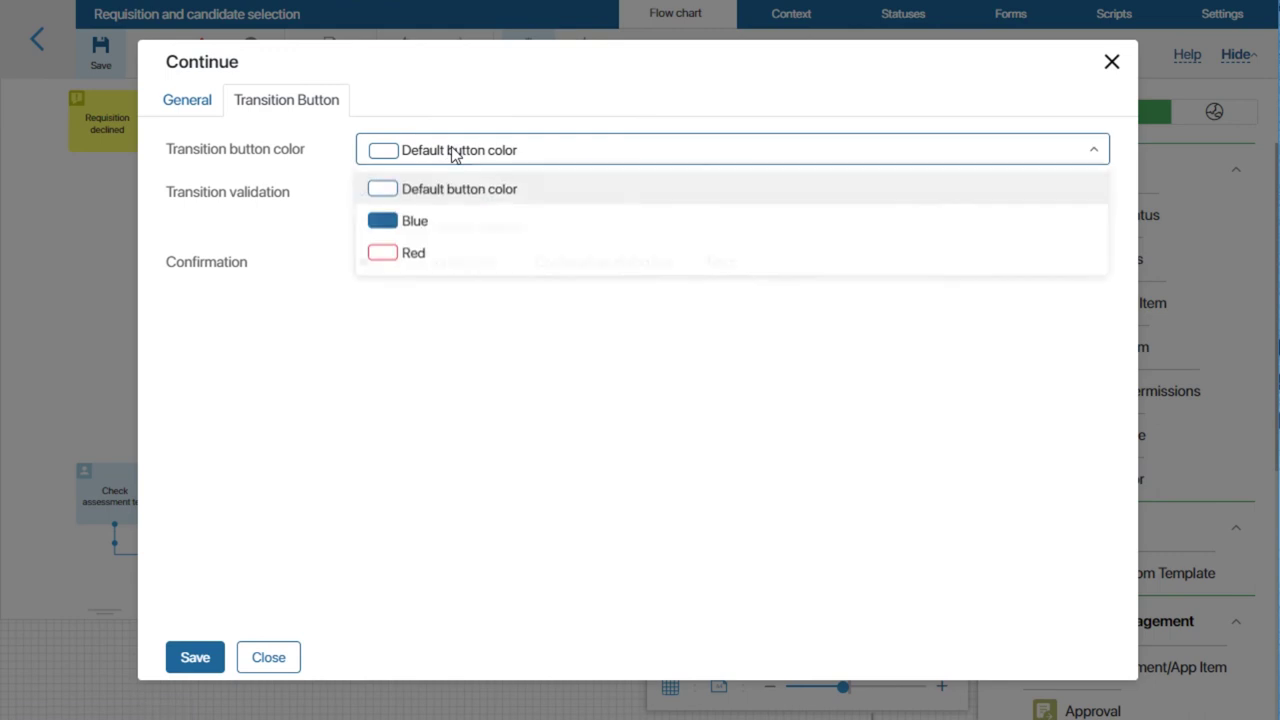
click(385, 222)
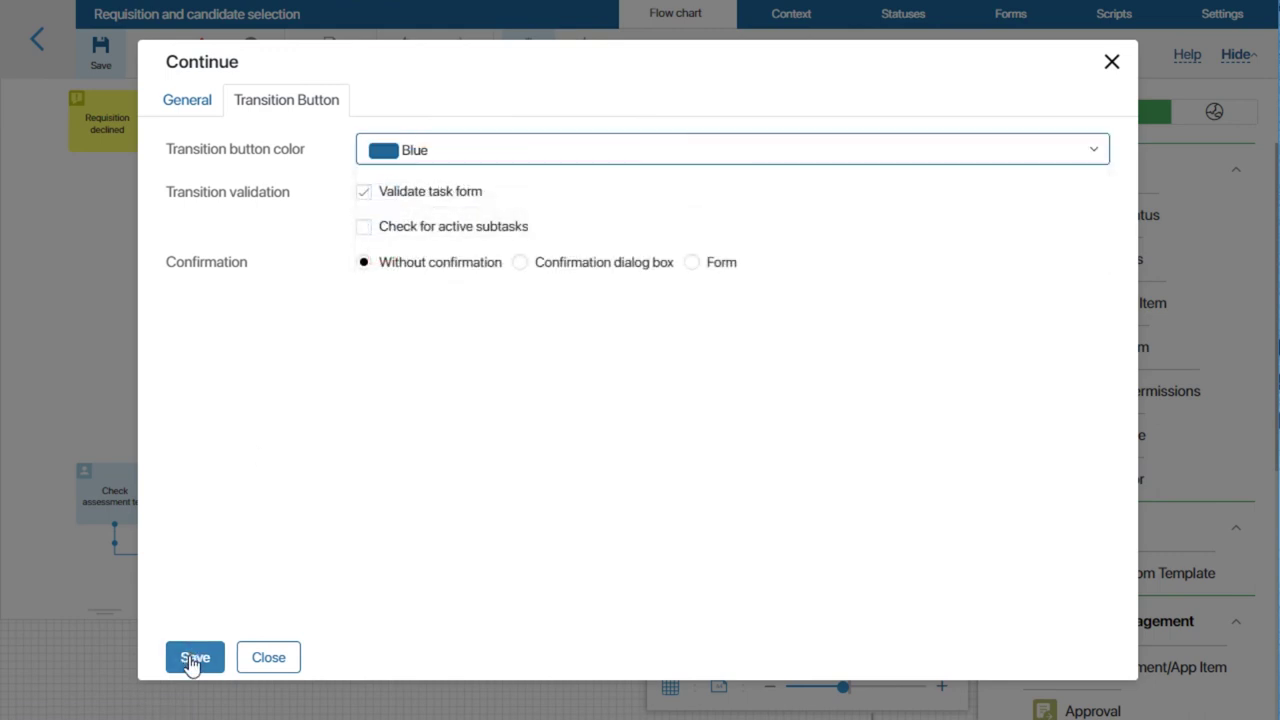
click(190, 660)
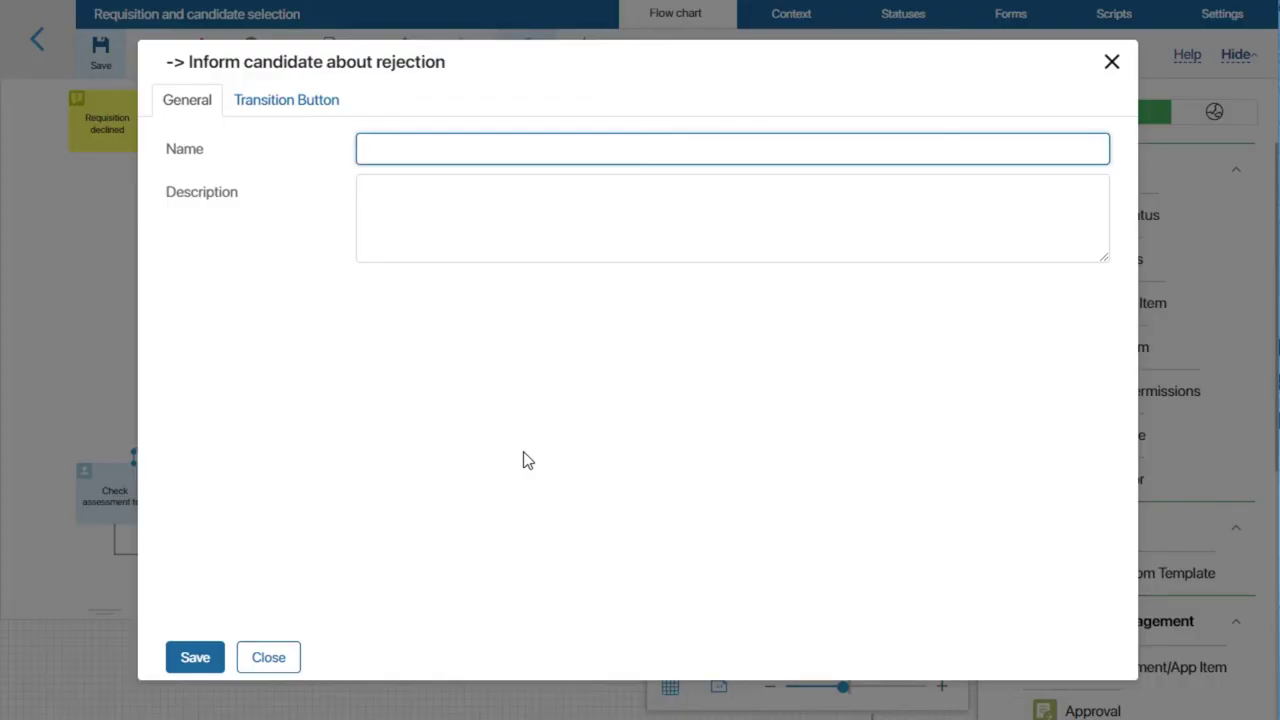
Name the transition from Check assessment test to Inform candidate about rejection "Decline", make its button Red and save it.
text(Decline)
click(527, 460)
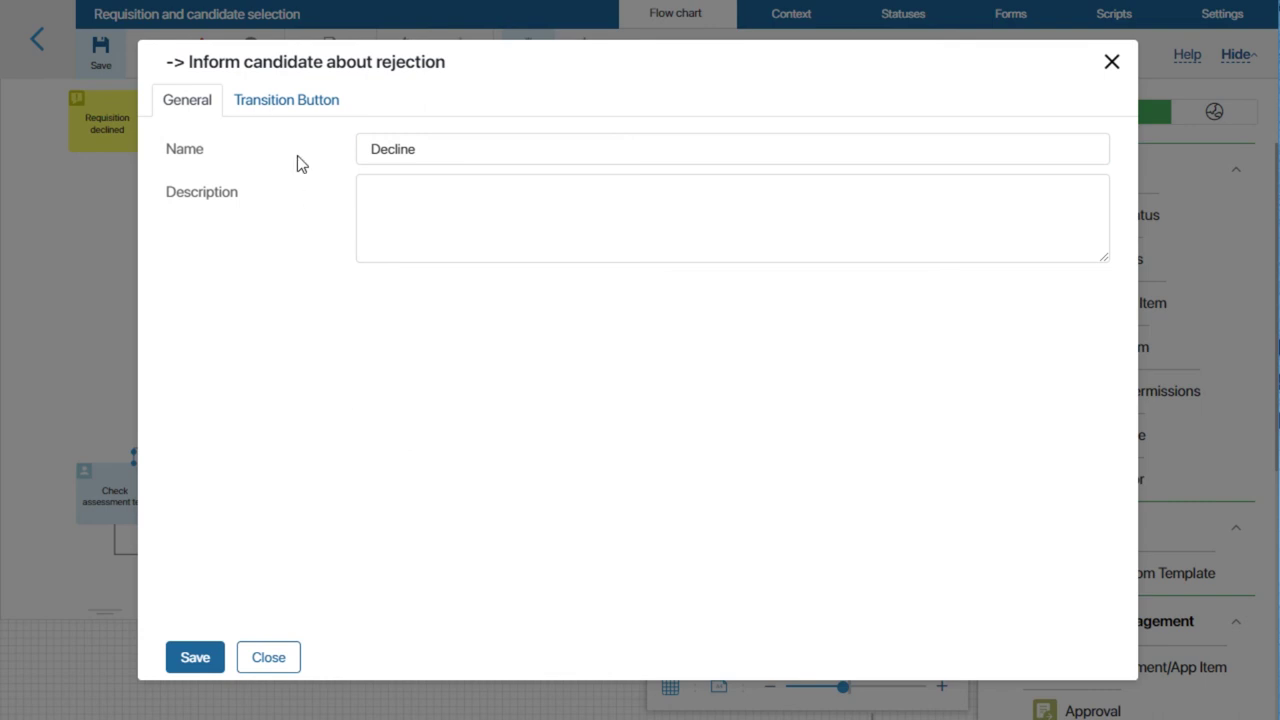
click(280, 100)
click(463, 152)
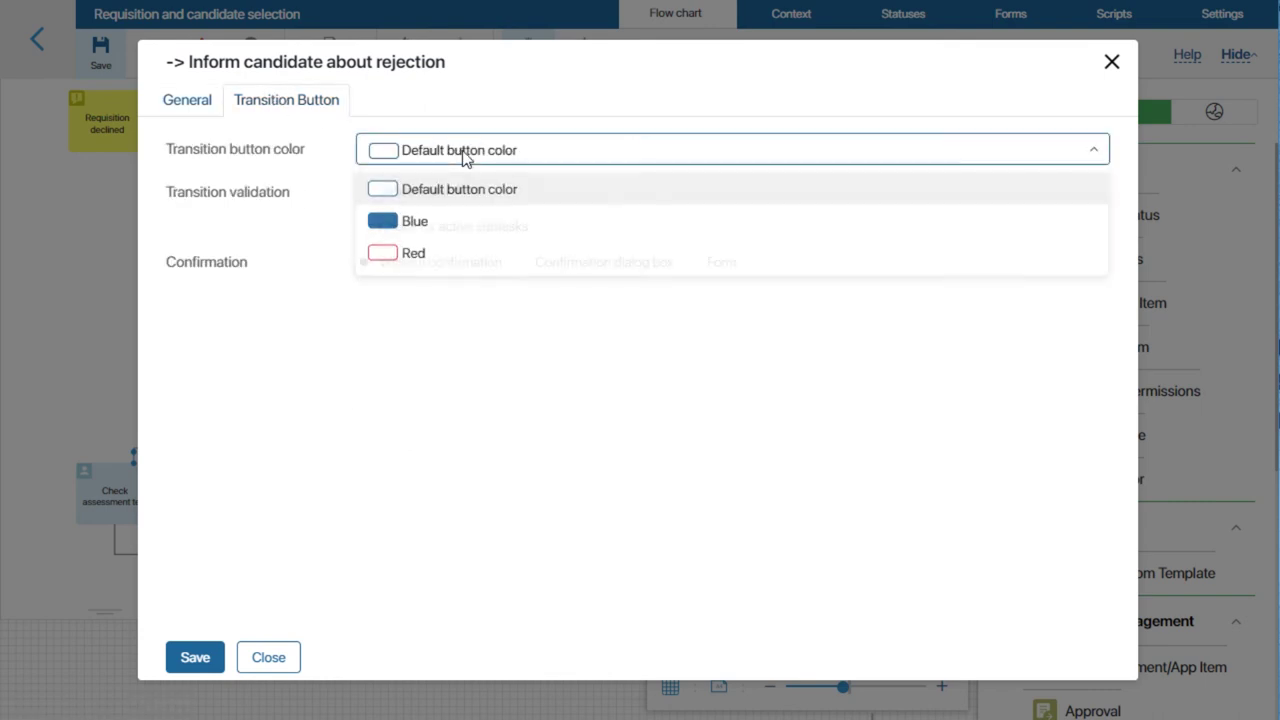
click(405, 251)
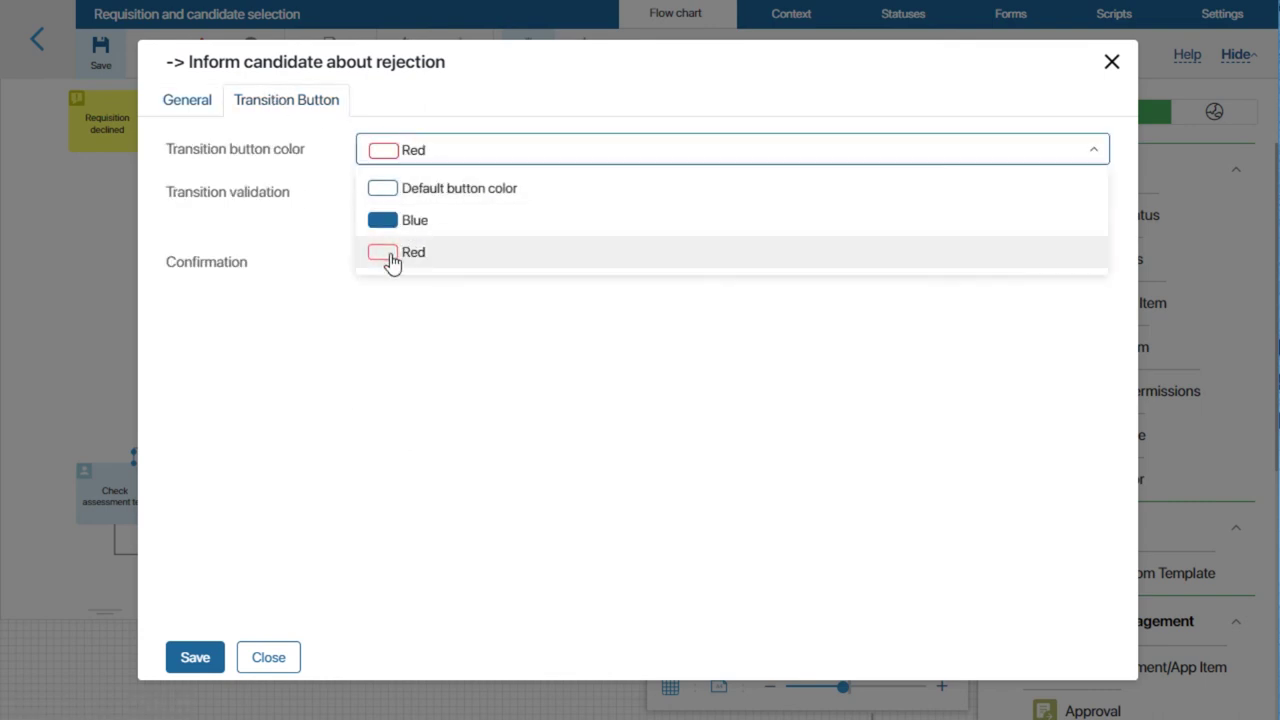
click(195, 659)
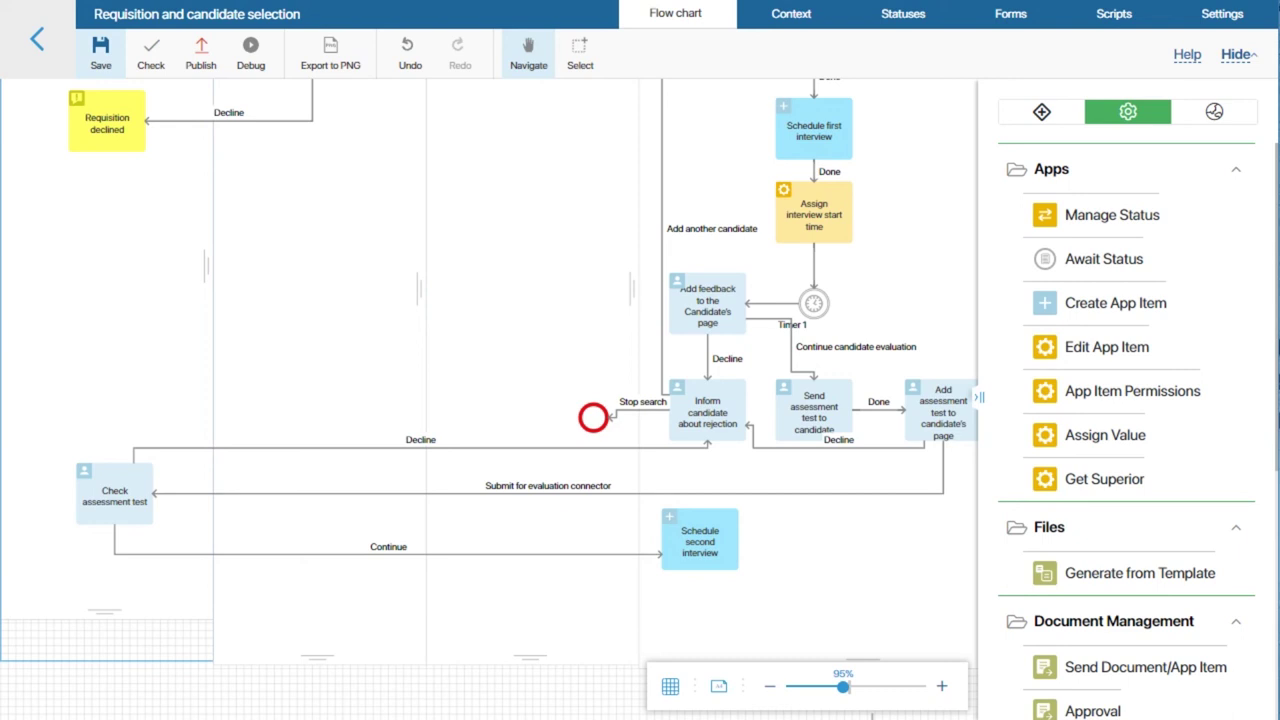
Add an Assign Value activity named "Assign interview start time" below and beside Schedule second interview in the HR specialist swimlane.
drag(1105, 435, 805, 619)
double_click(808, 619)
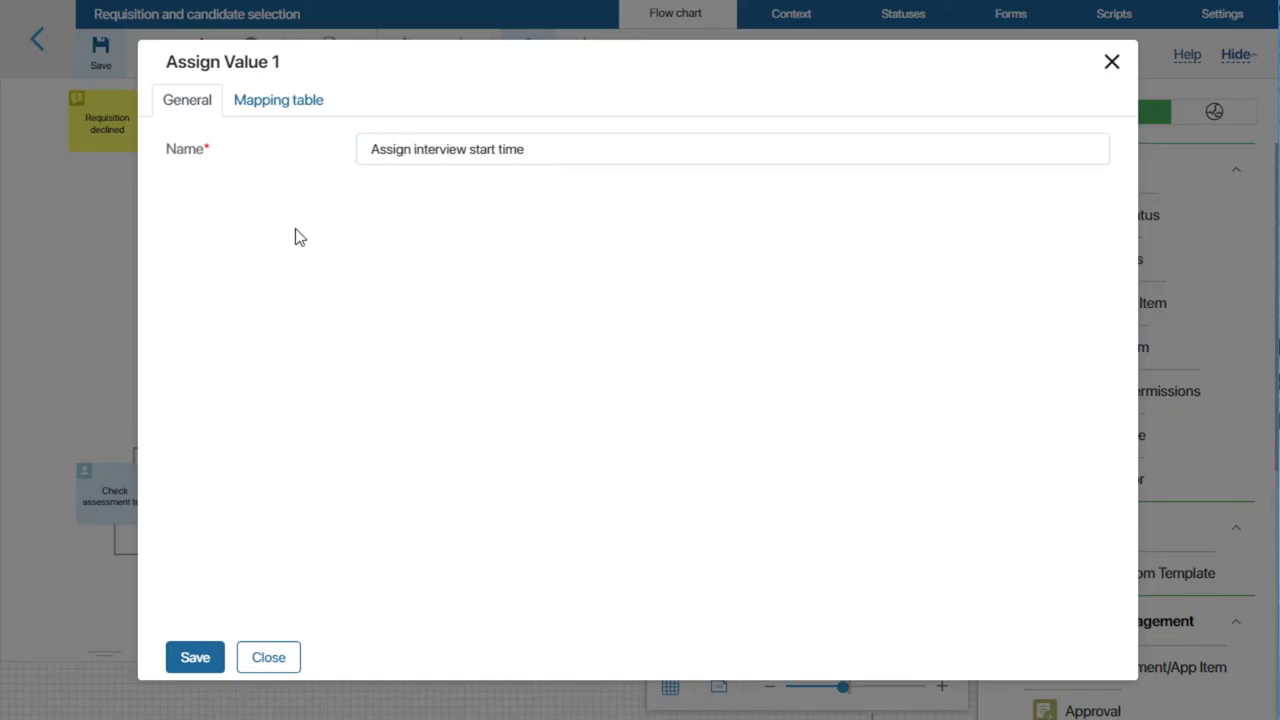
click(300, 102)
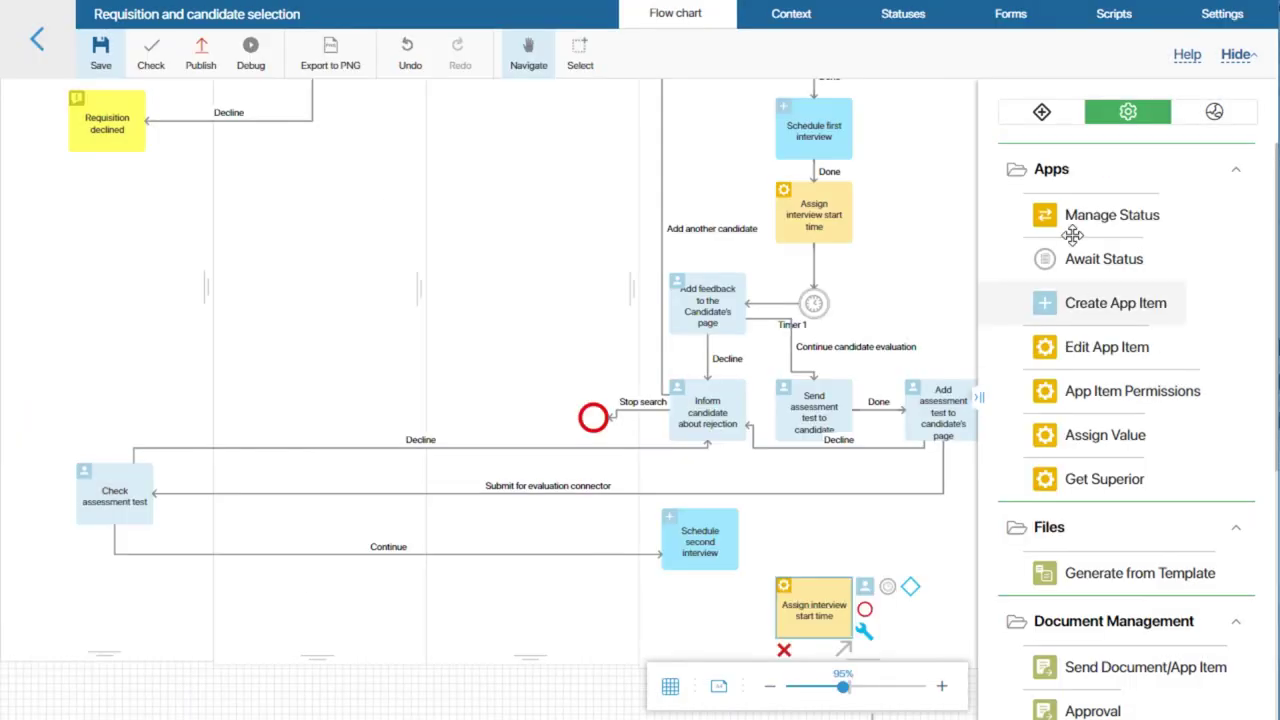
Add a Timer event below Schedule second interview in the HR specialist swimlane.
click(1041, 111)
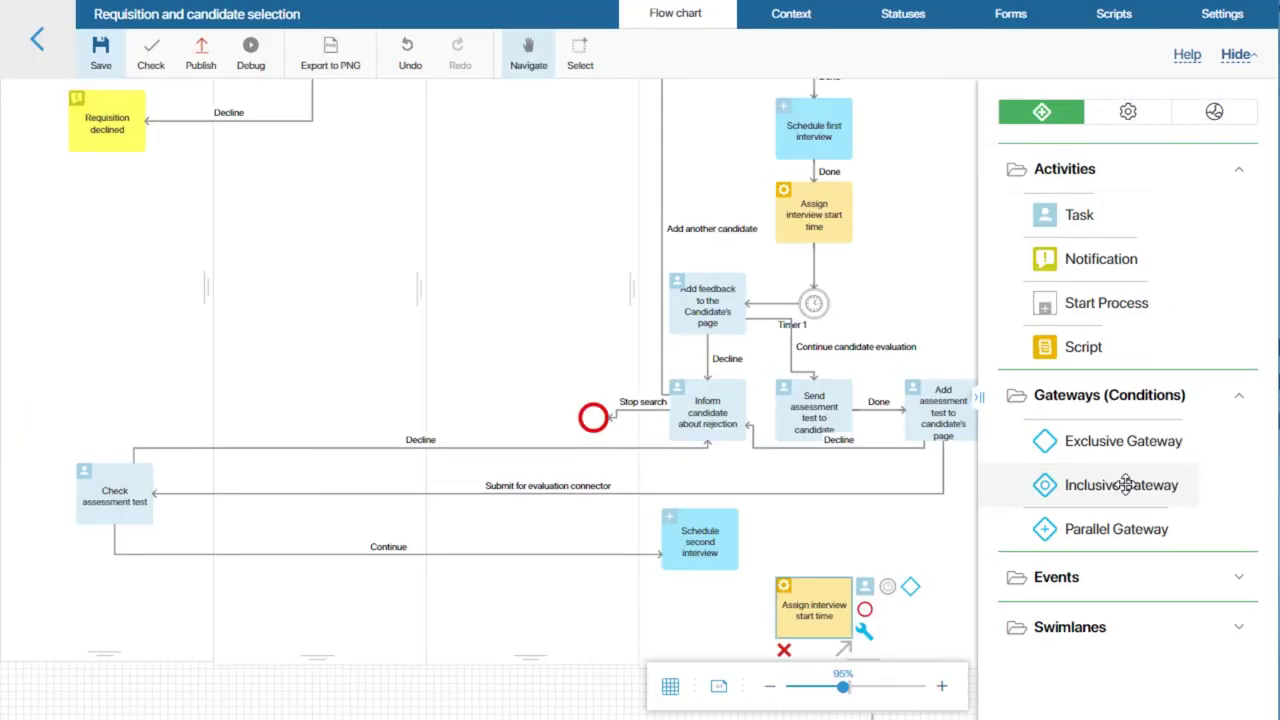
click(1195, 584)
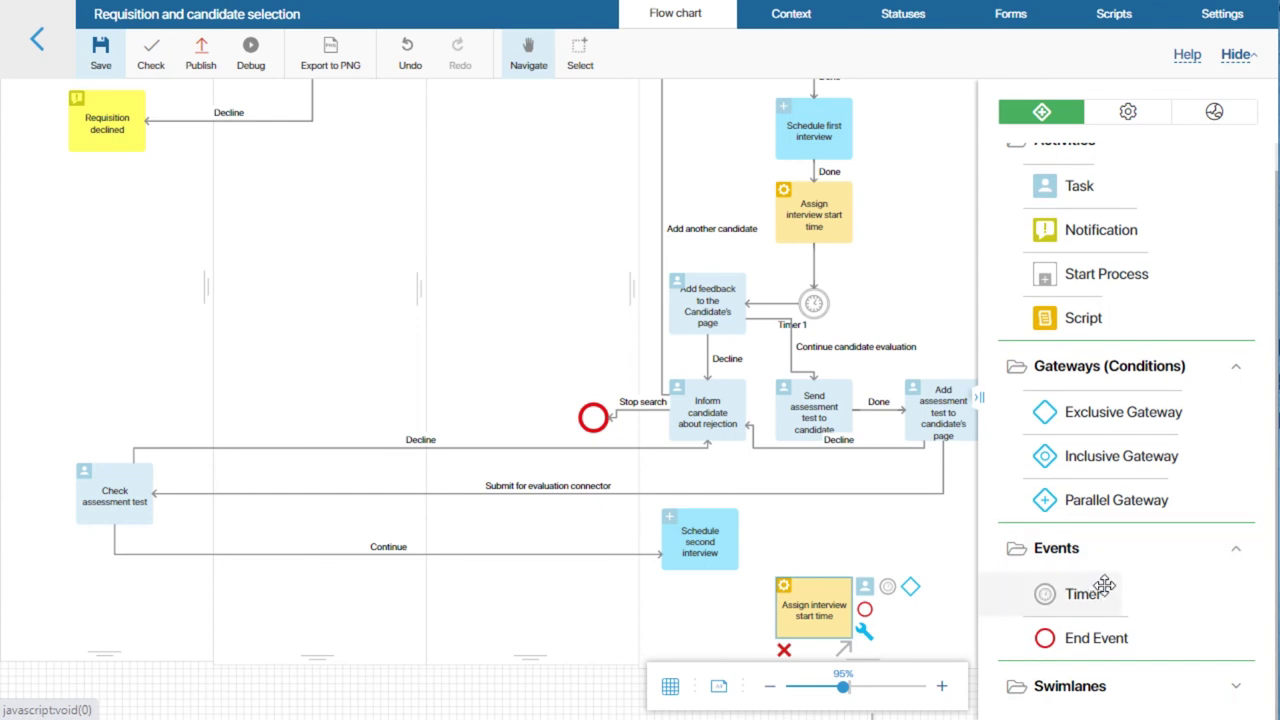
drag(1087, 600, 698, 622)
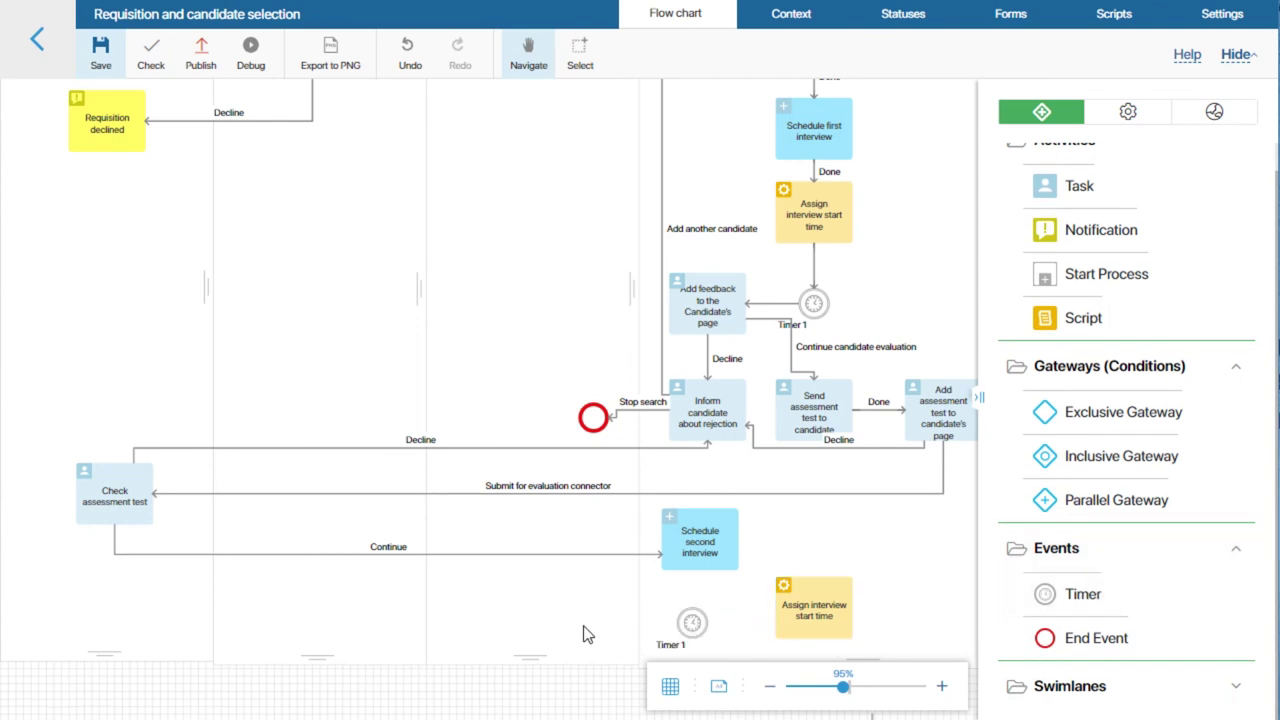
Set the new timer's deadline to the Interview start time variable, save it, and connect Assign interview start time to the timer.
scroll(639, 667, up, 2)
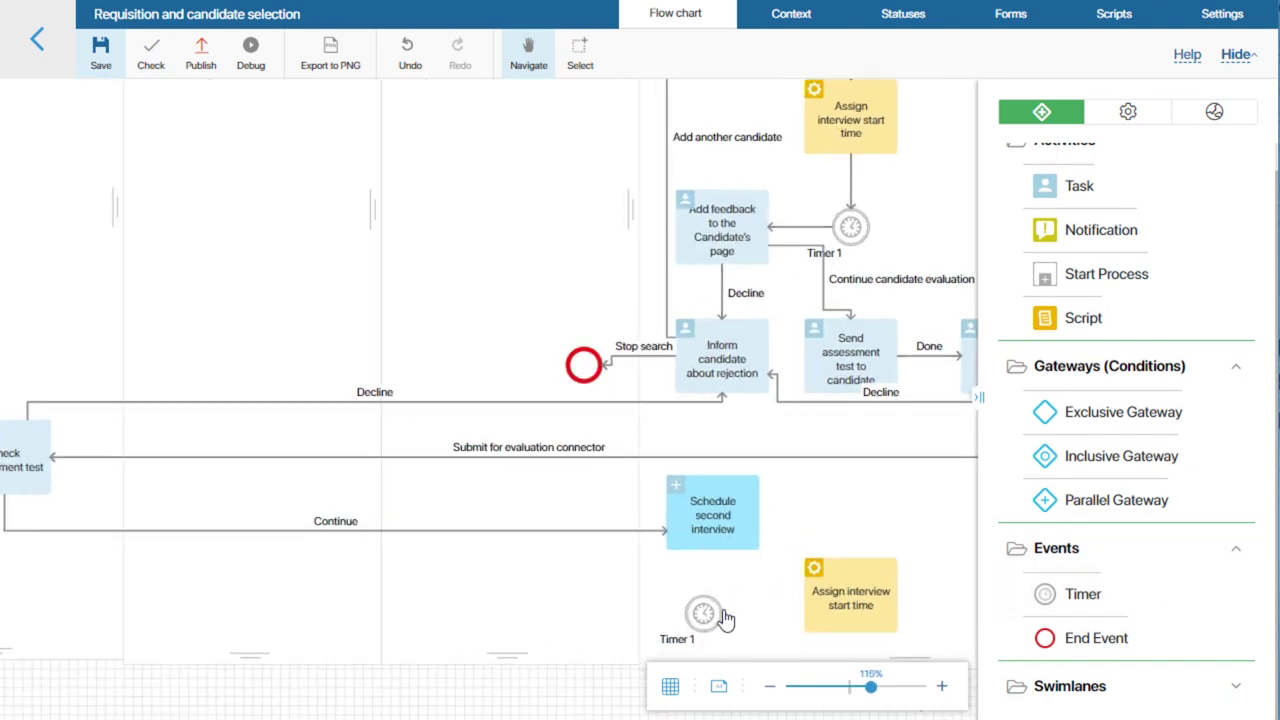
double_click(705, 615)
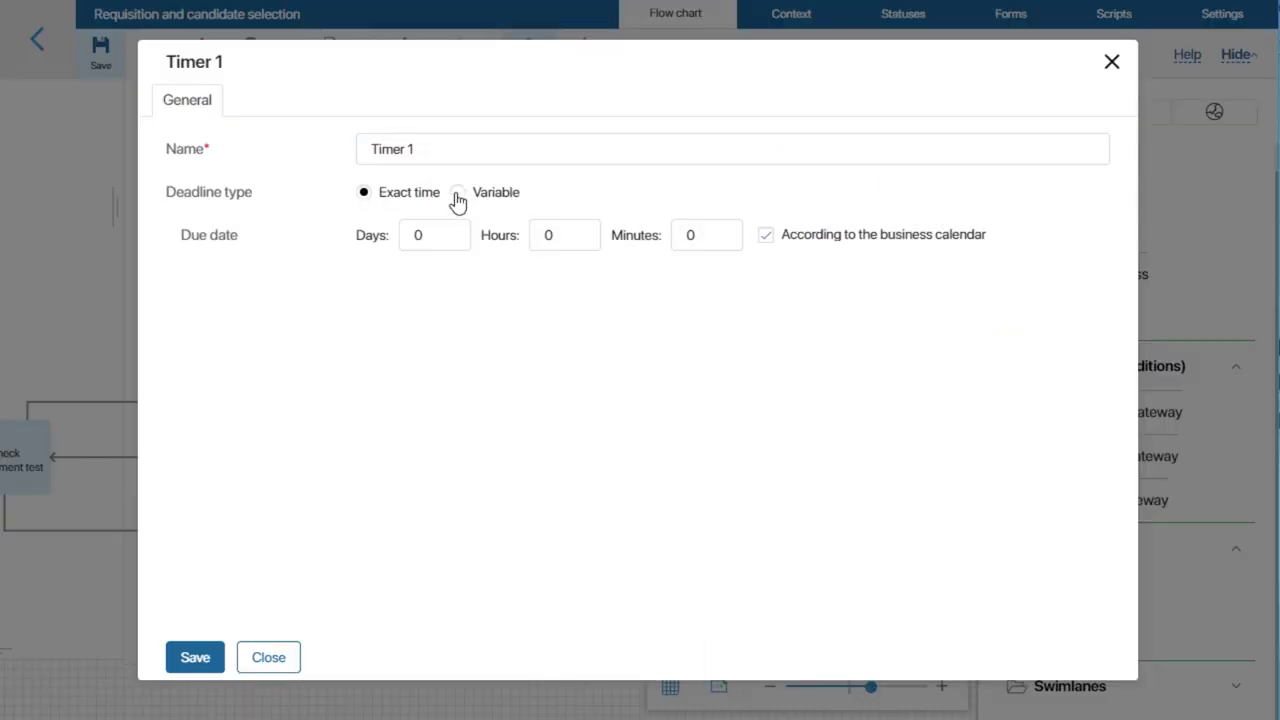
click(458, 193)
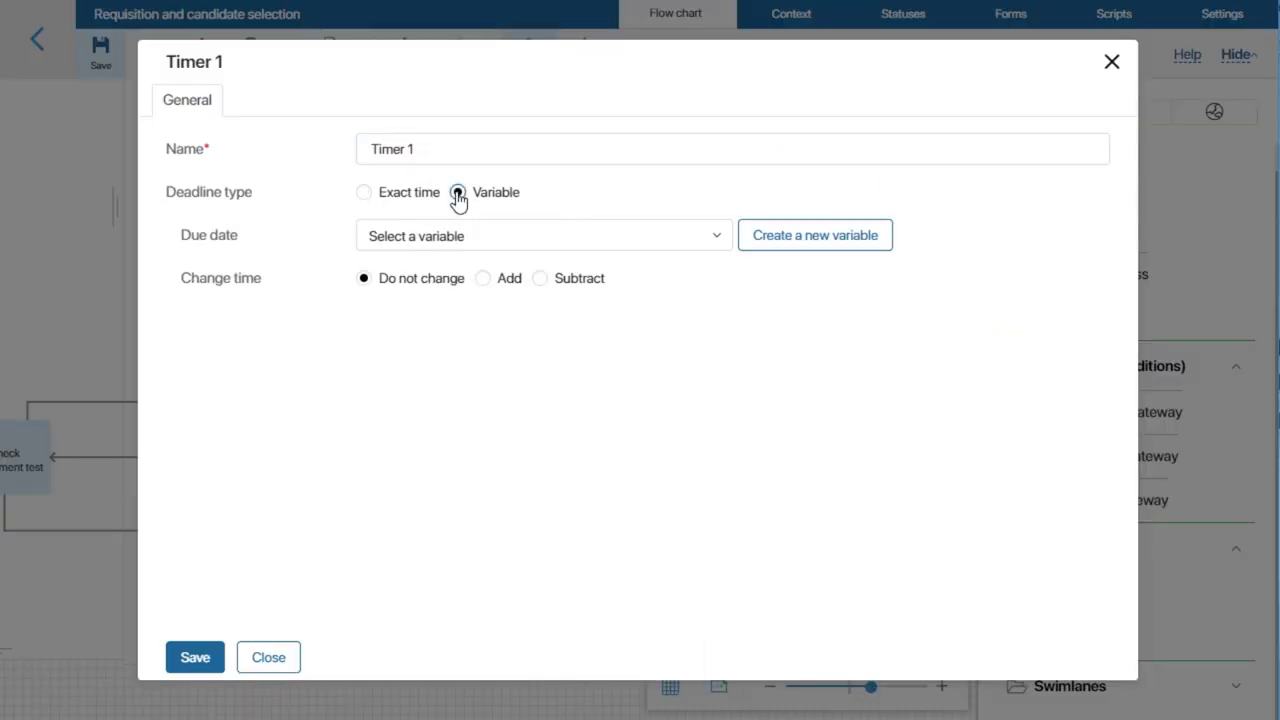
click(720, 244)
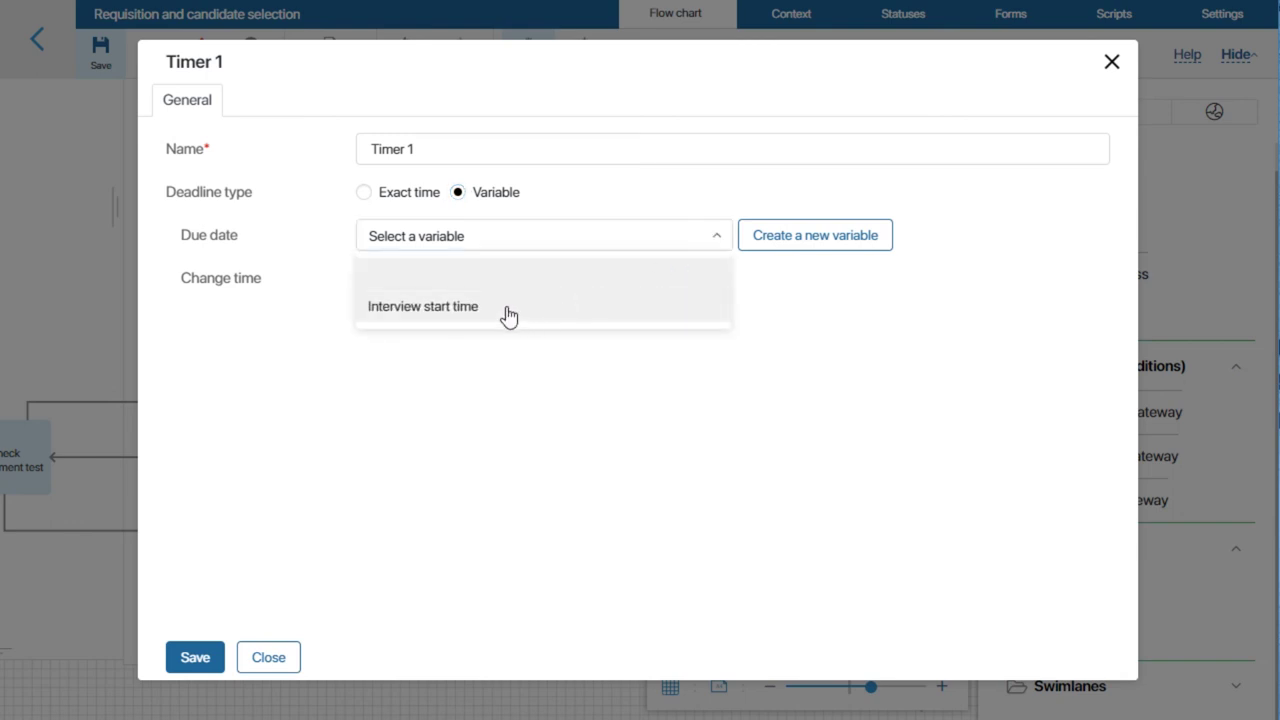
click(580, 306)
click(199, 664)
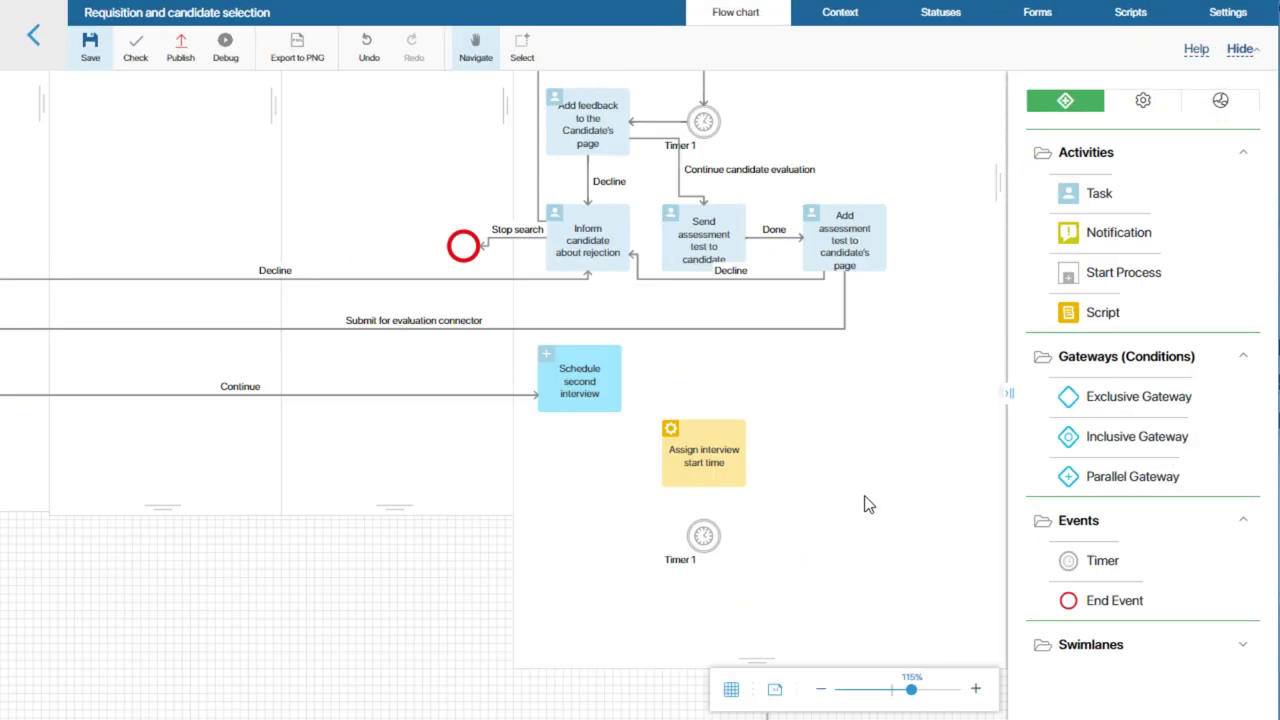
drag(717, 499, 707, 530)
Add a Task named "Set up a second interview" with name template "Set up a second interview with {$candidate.full_name}" and read-only Candidate fields on its form.
drag(1023, 194, 824, 535)
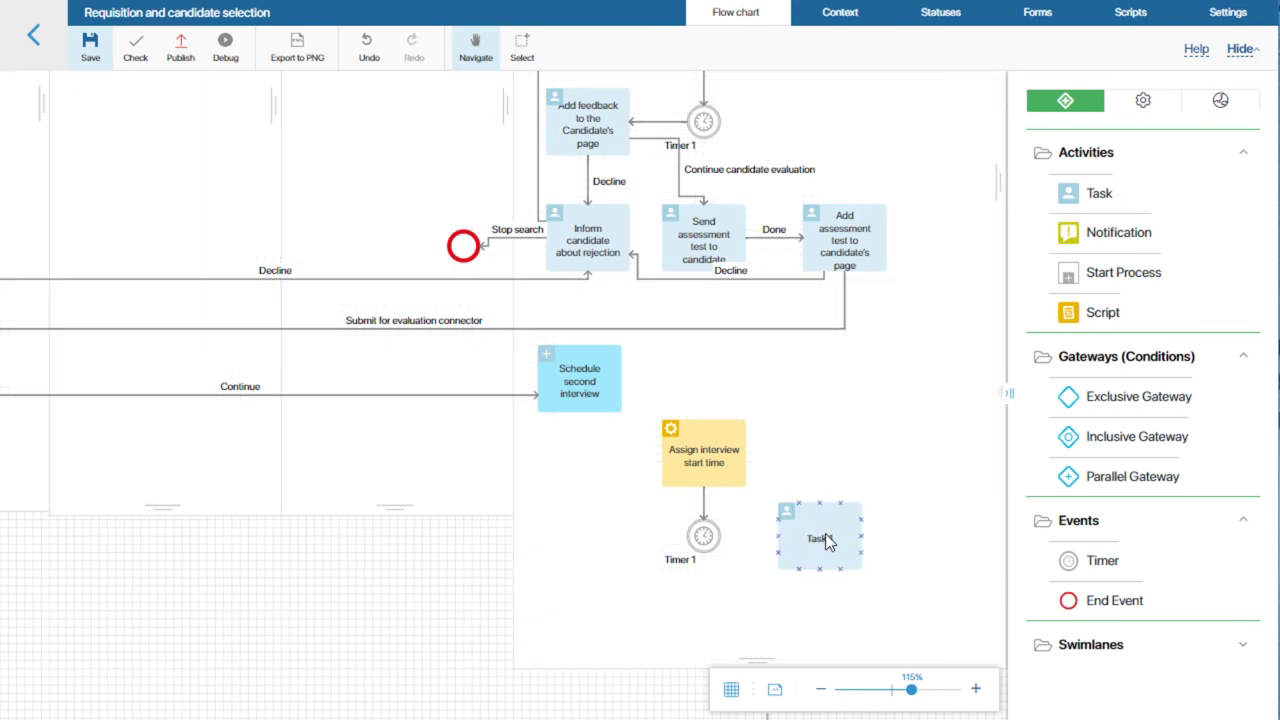
double_click(816, 548)
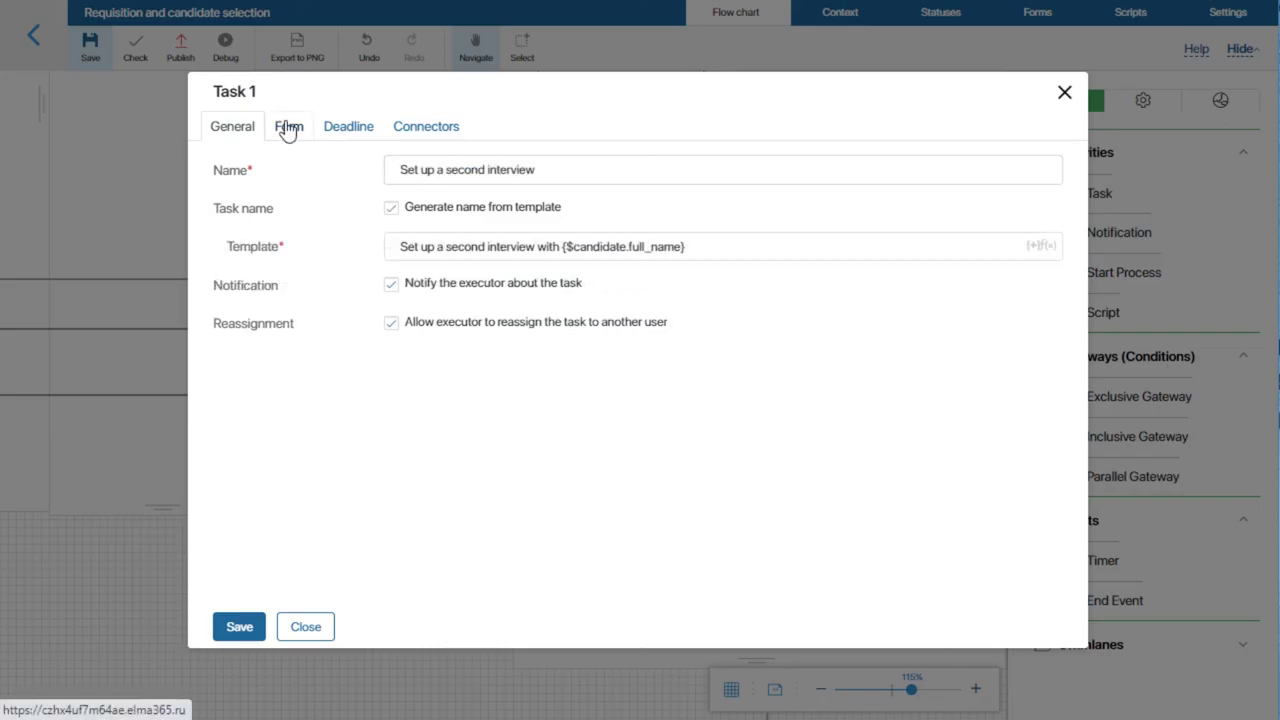
click(287, 128)
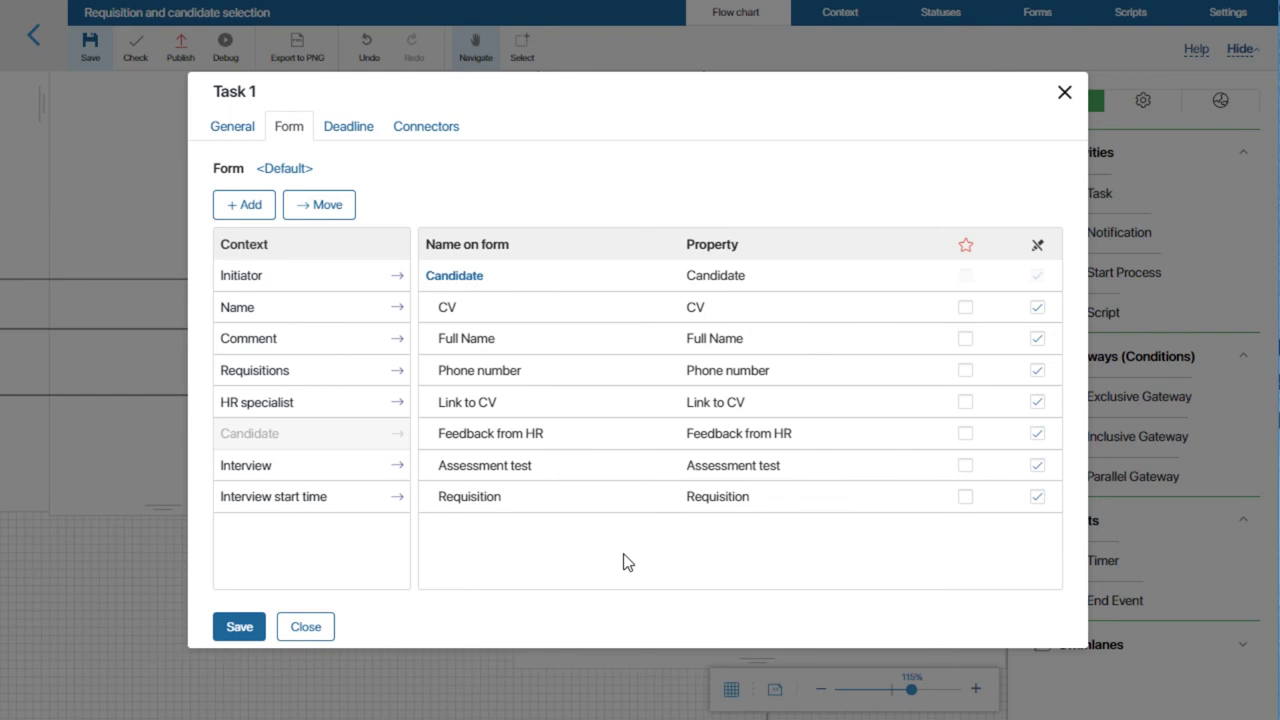
Create a Text property named "Comment from HR" on the Set up a second interview form and save the task.
click(241, 201)
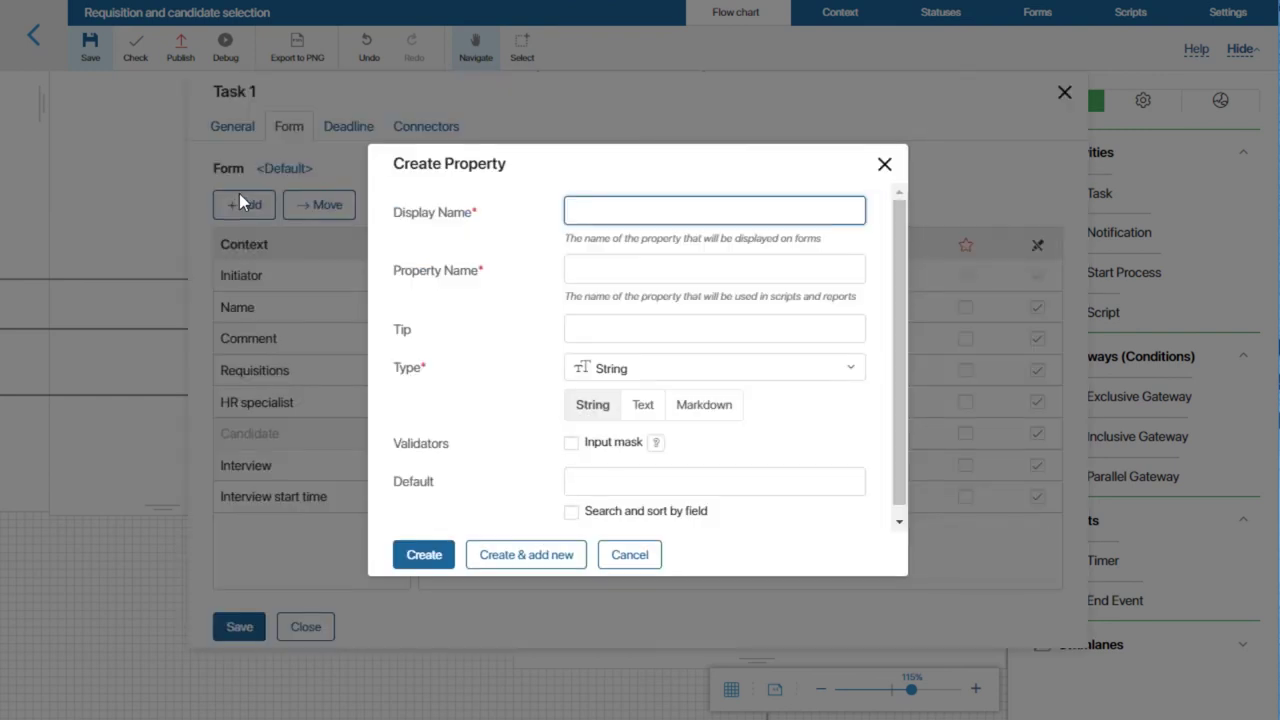
text(Comment from HR)
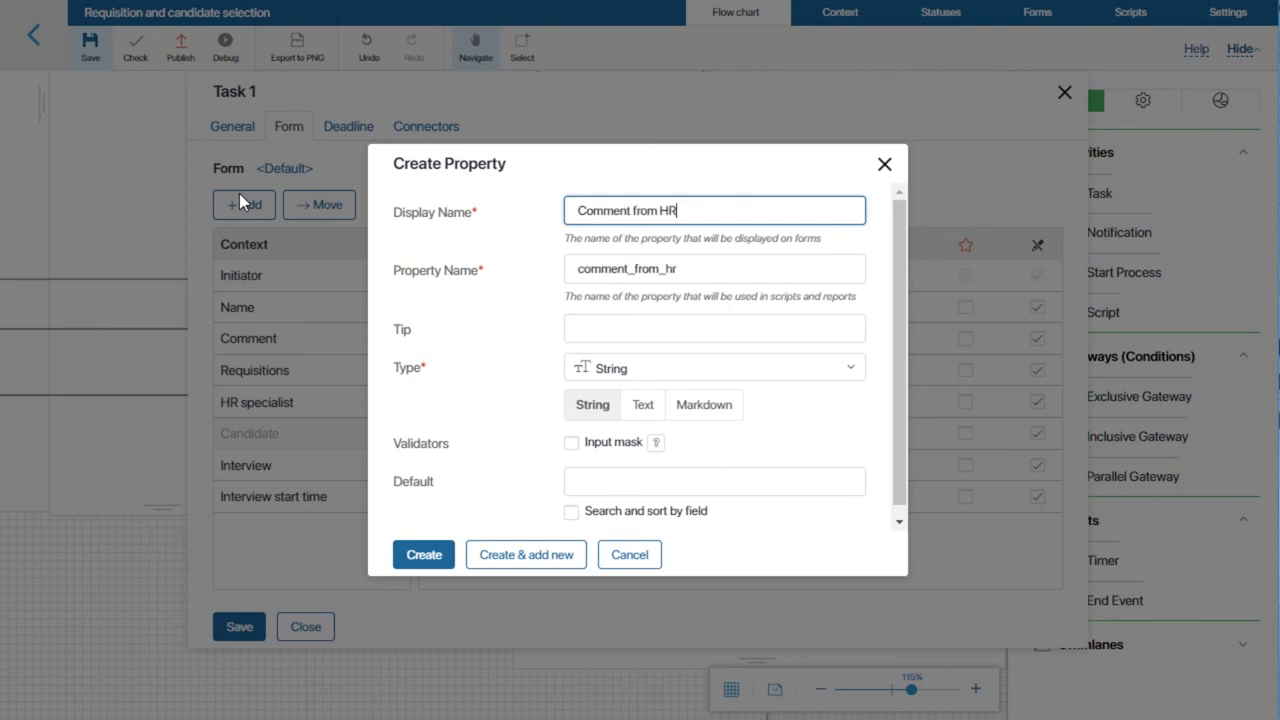
click(645, 405)
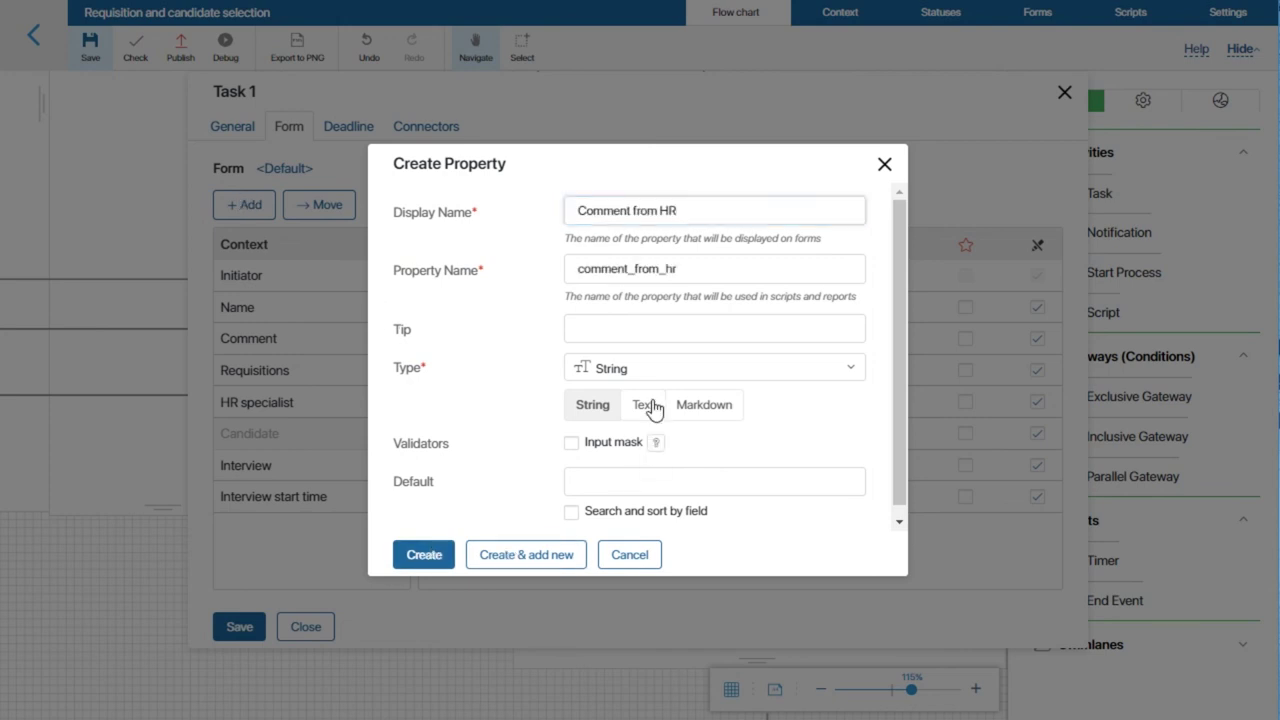
click(423, 558)
click(236, 626)
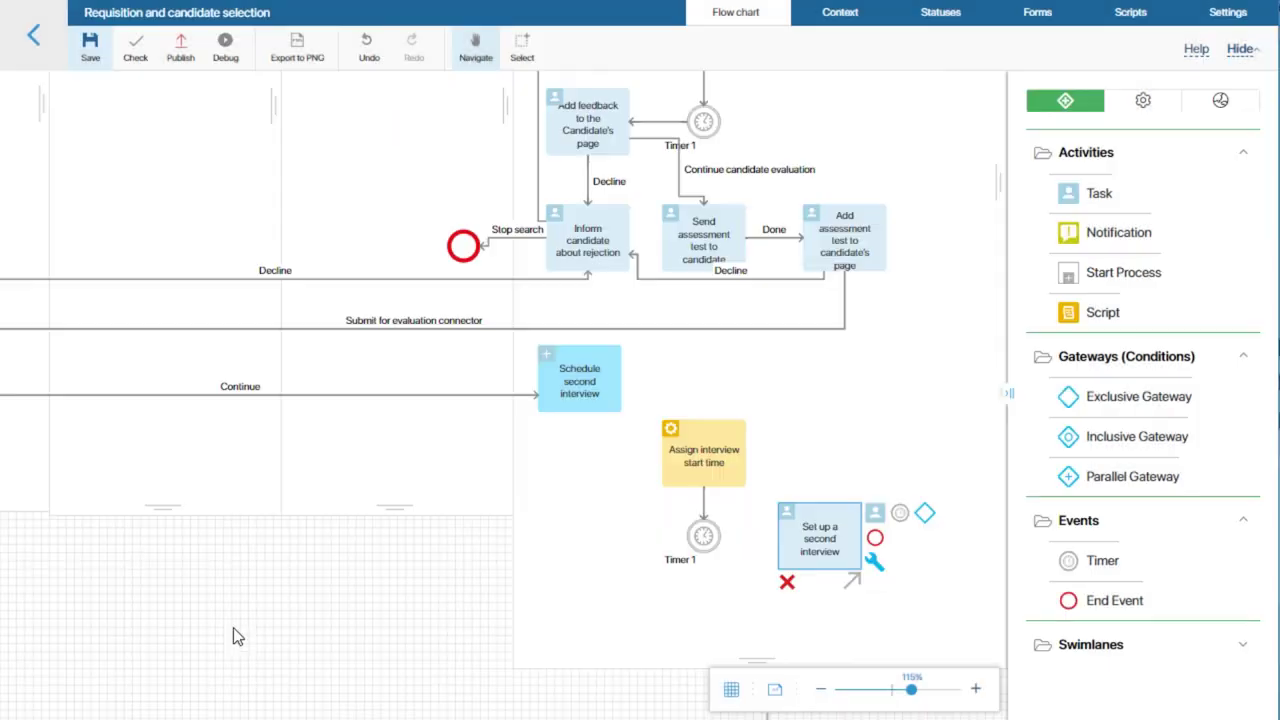
Connect Schedule second interview to Assign interview start time, and the timer below it to Set up a second interview.
mouse_move(623, 386)
mouse_down()
mouse_move(705, 415)
mouse_move(703, 428)
mouse_up()
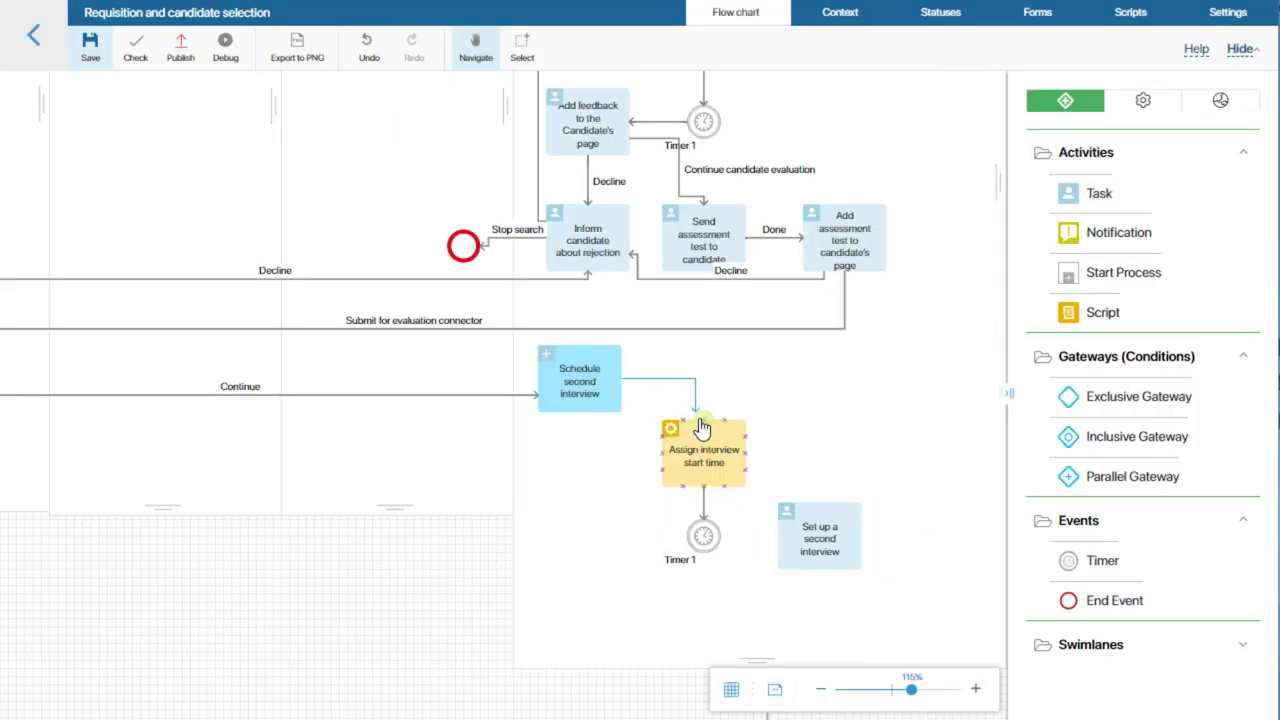
drag(720, 537, 781, 548)
Add a Task named "Make a decision about the candidate" with name template "Make a decision about {$candidate.full_name}" in the Hiring Manager swimlane.
scroll(781, 548, down, 2)
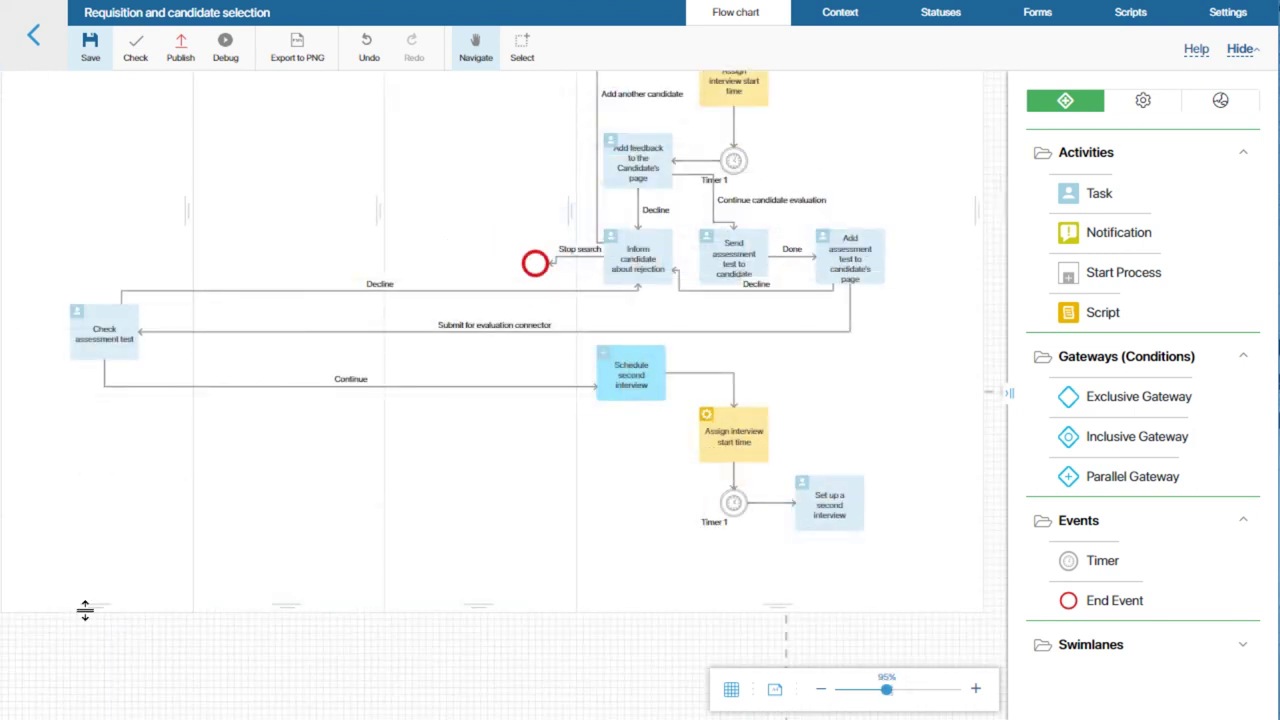
drag(1095, 200, 106, 535)
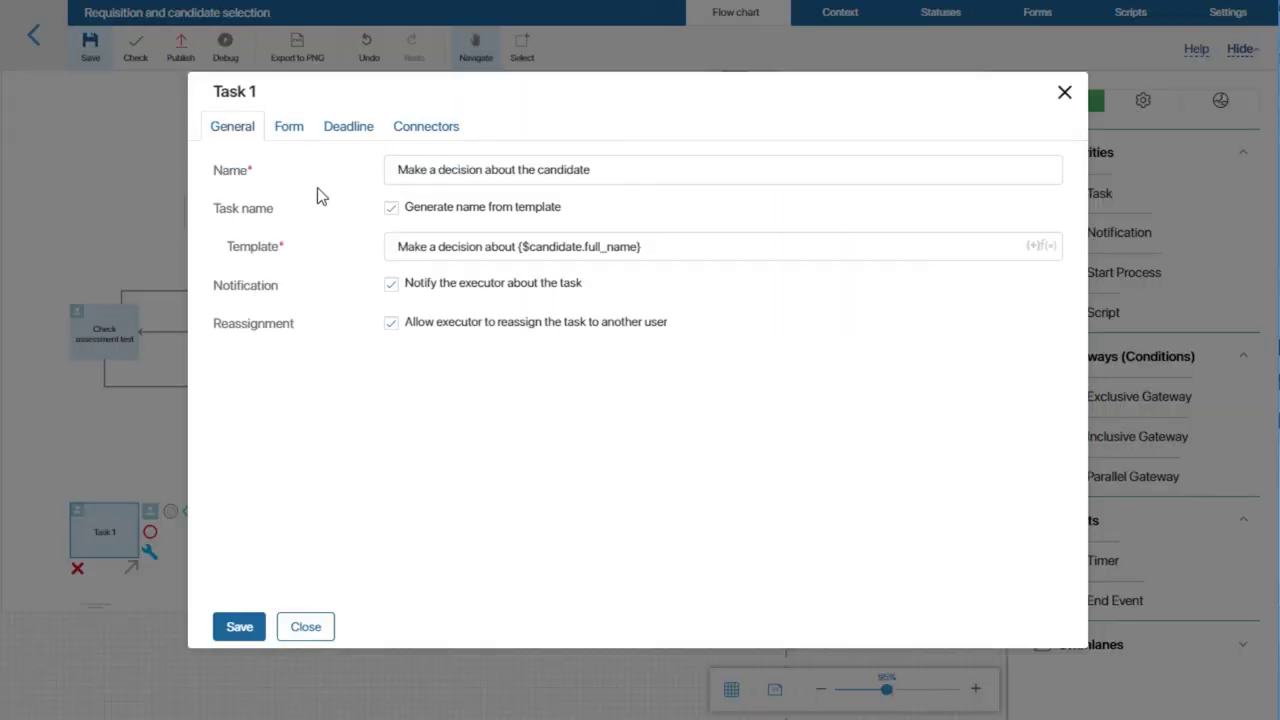
Put read-only CV, Full Name, Phone number, Link to CV and Assessment test plus required Feedback from HR on the decision task's form and save it.
click(289, 134)
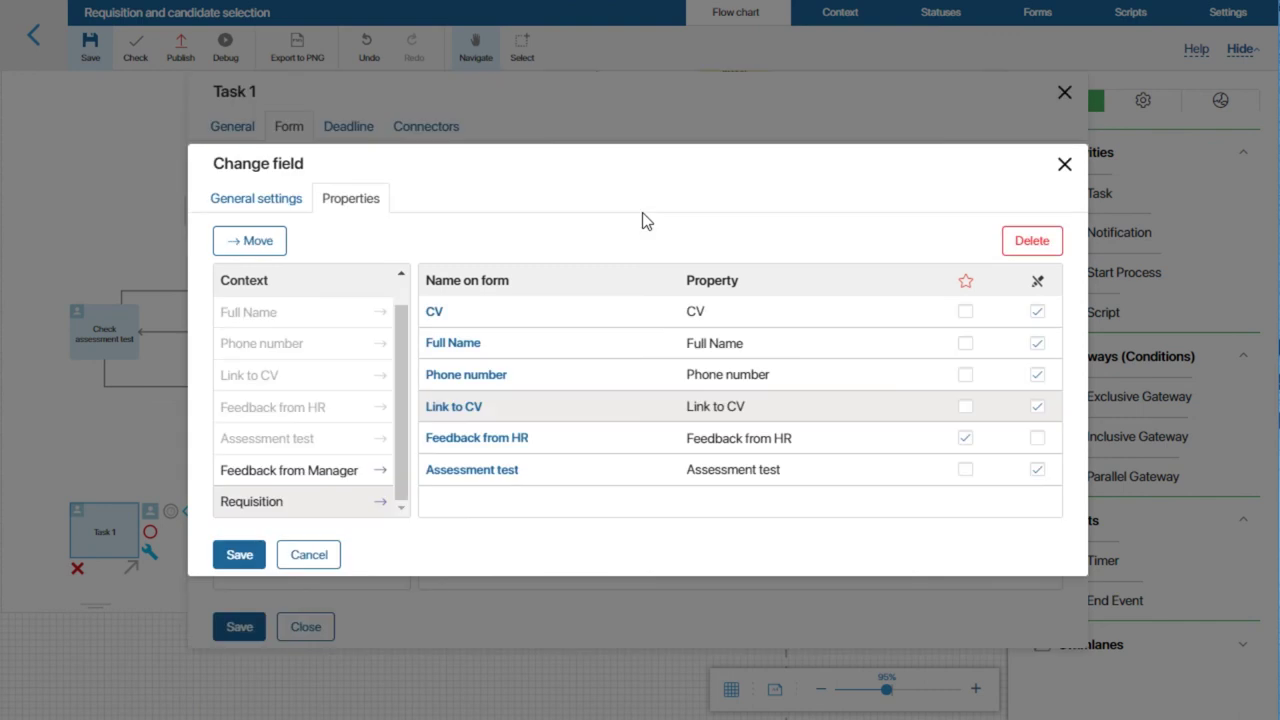
click(239, 556)
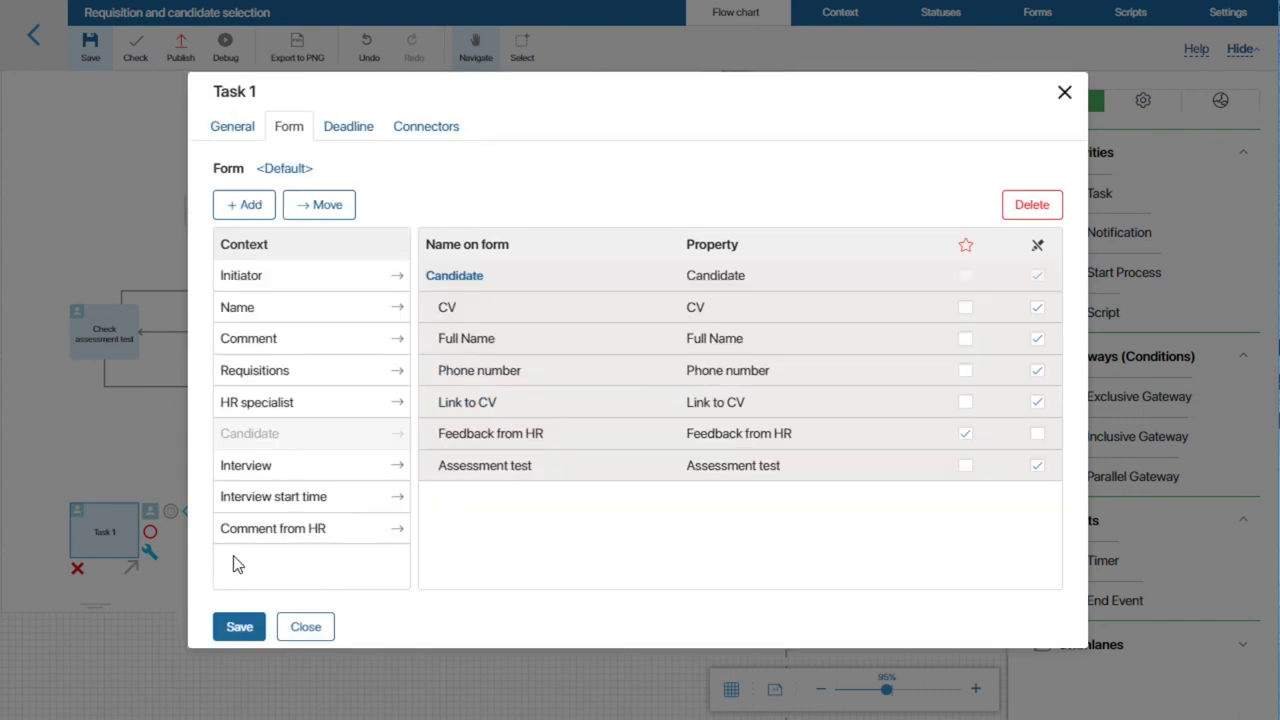
click(234, 628)
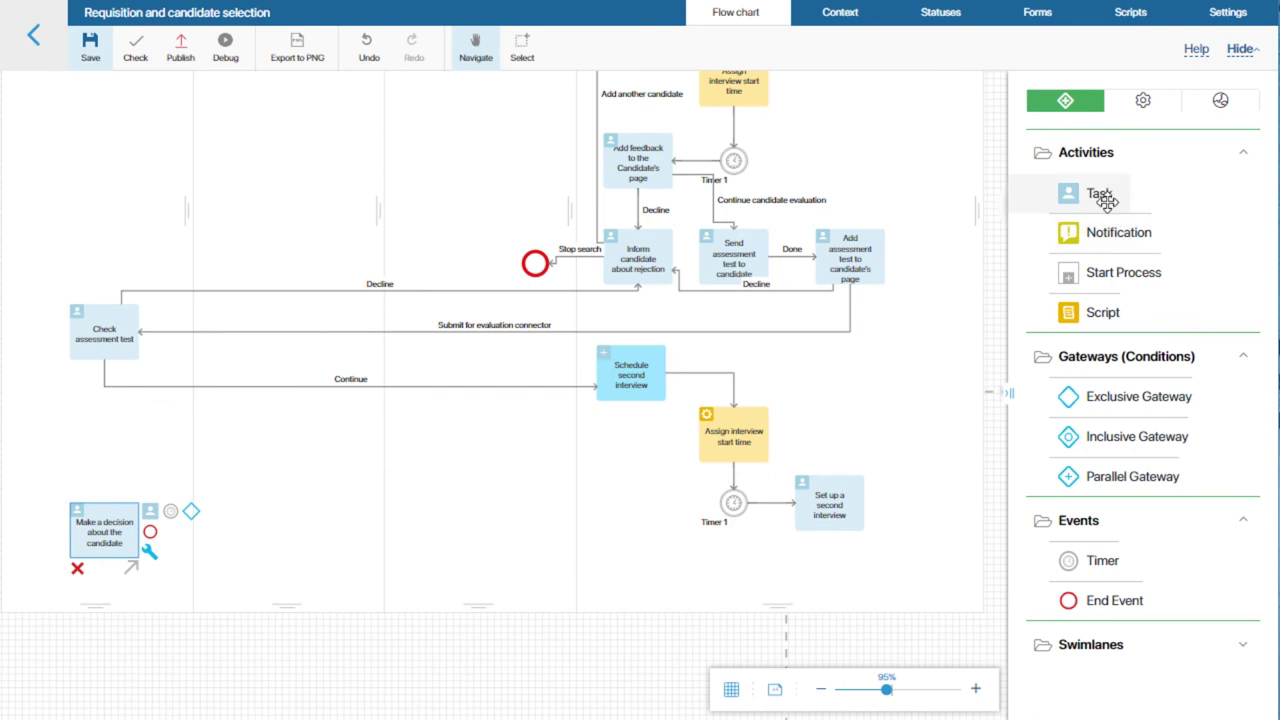
Add the HR specialist task "Inform the candidate and start onboarding", connect the decision task to it, and connect Set up a second interview to the decision task.
drag(1107, 201, 837, 583)
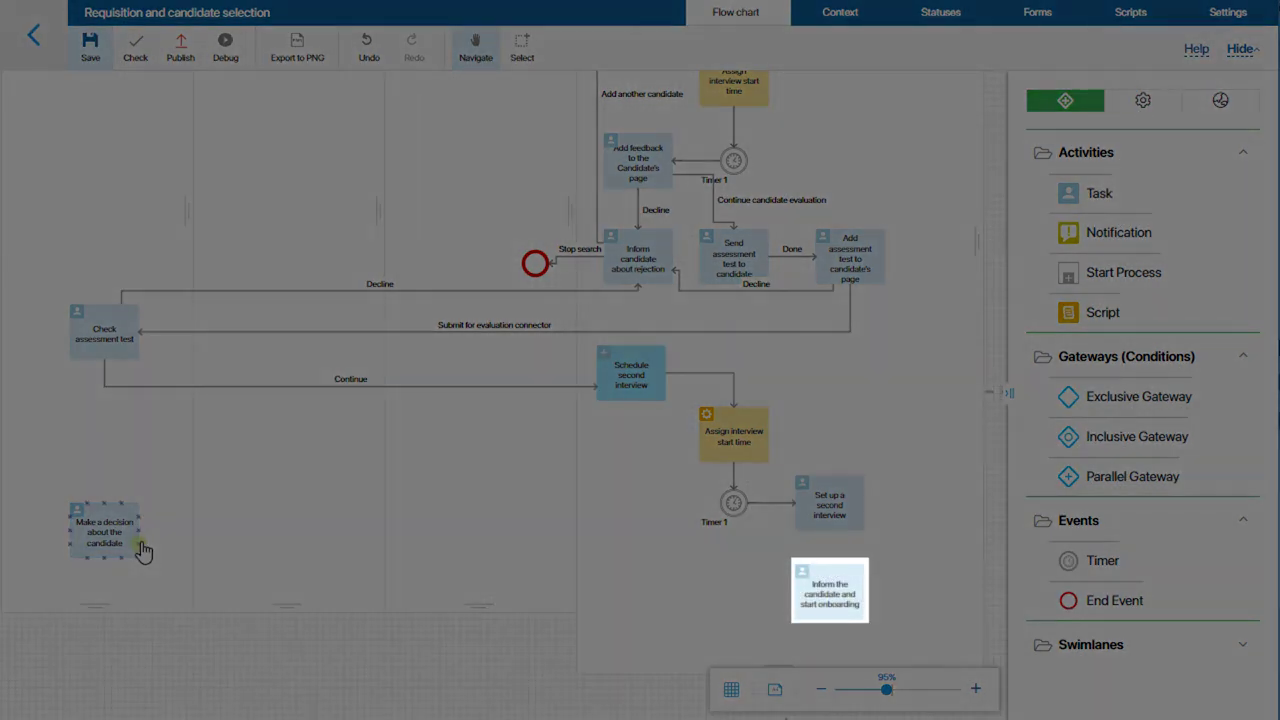
drag(137, 543, 812, 620)
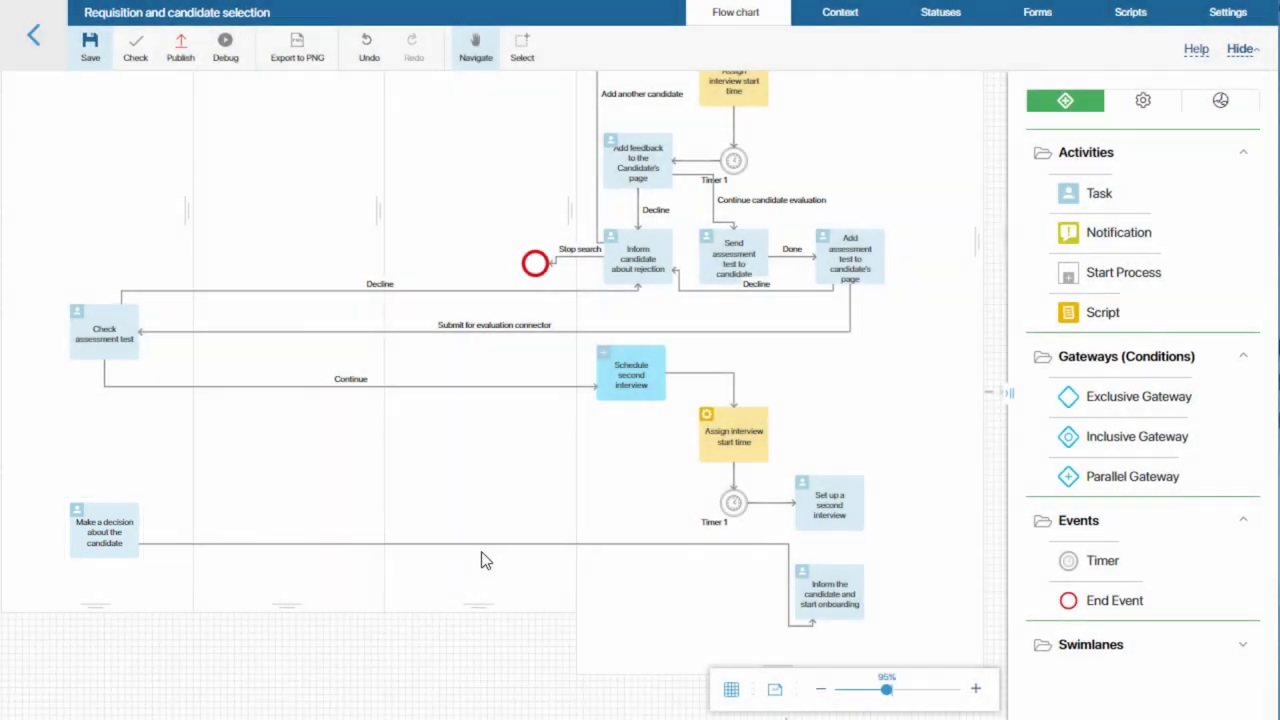
drag(226, 521, 140, 531)
click(337, 537)
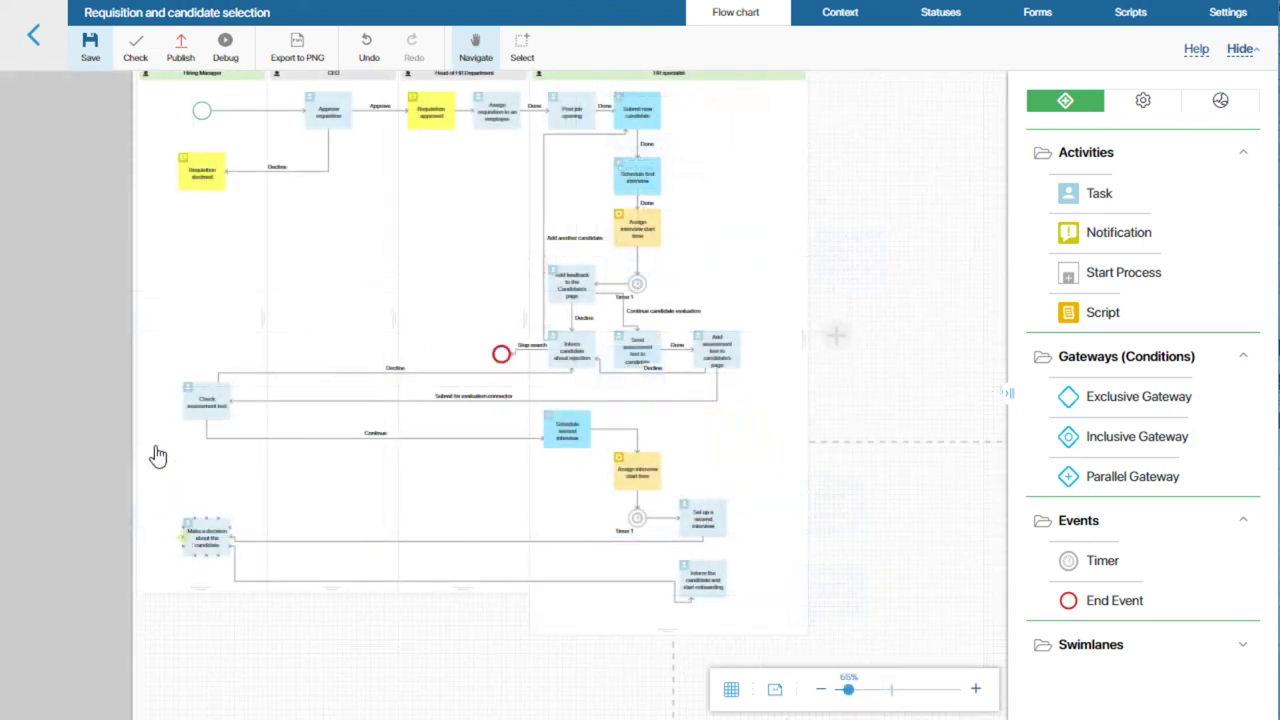
Connect Make a decision about the candidate to Inform candidate about rejection with a transition named "Decline" and a red button.
drag(157, 451, 563, 342)
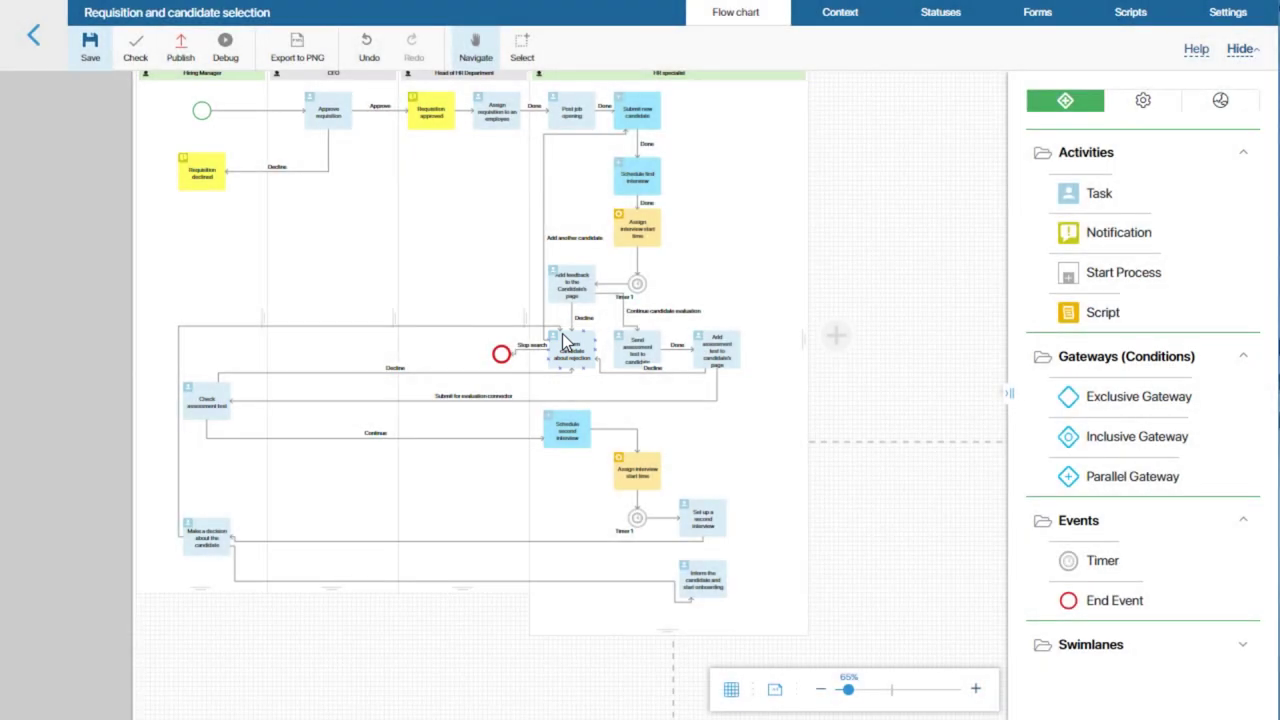
double_click(508, 325)
text(Decline)
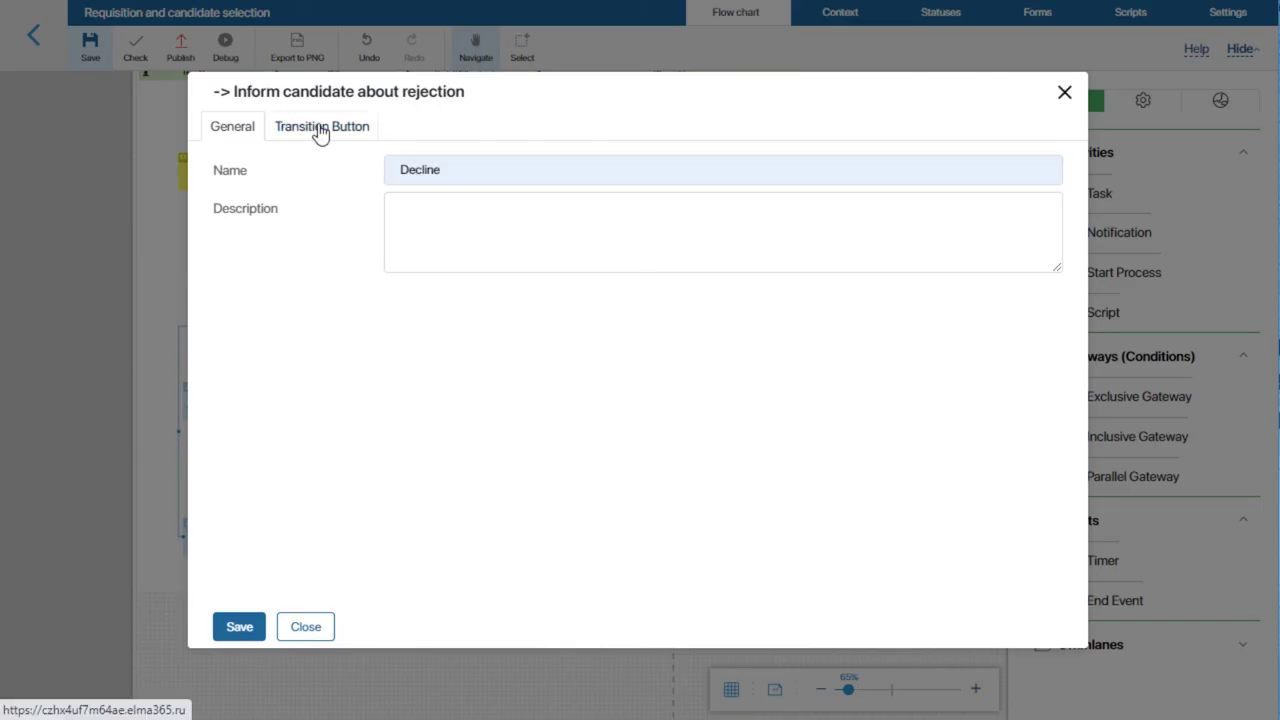
click(320, 131)
click(461, 175)
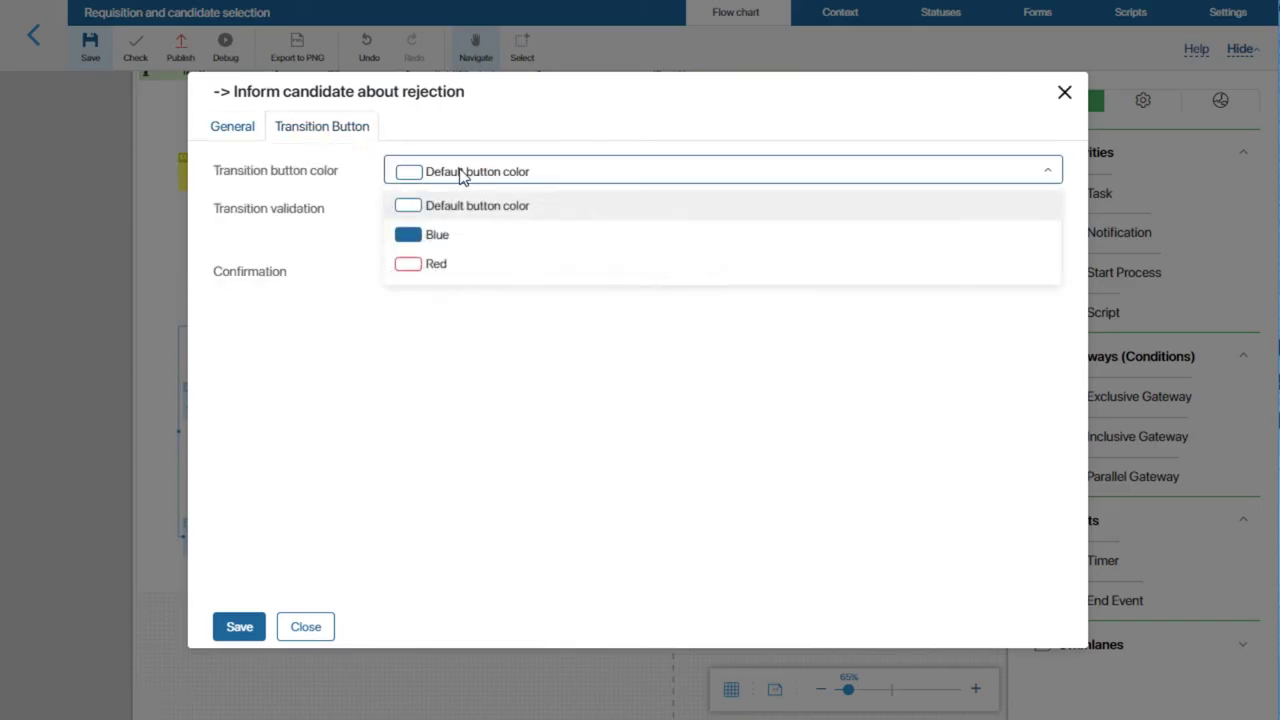
click(423, 270)
click(242, 630)
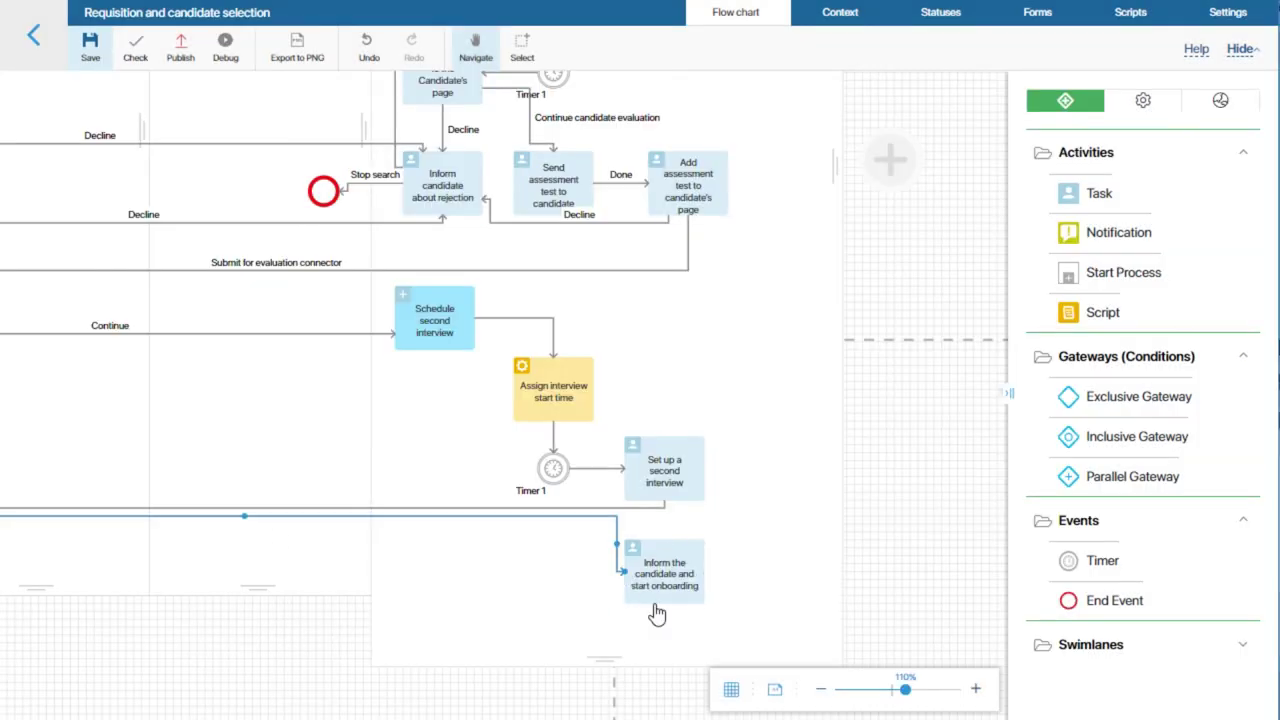
Add an End Event after Inform the candidate and start onboarding and name the transition to it "Done".
click(685, 584)
drag(717, 577, 776, 578)
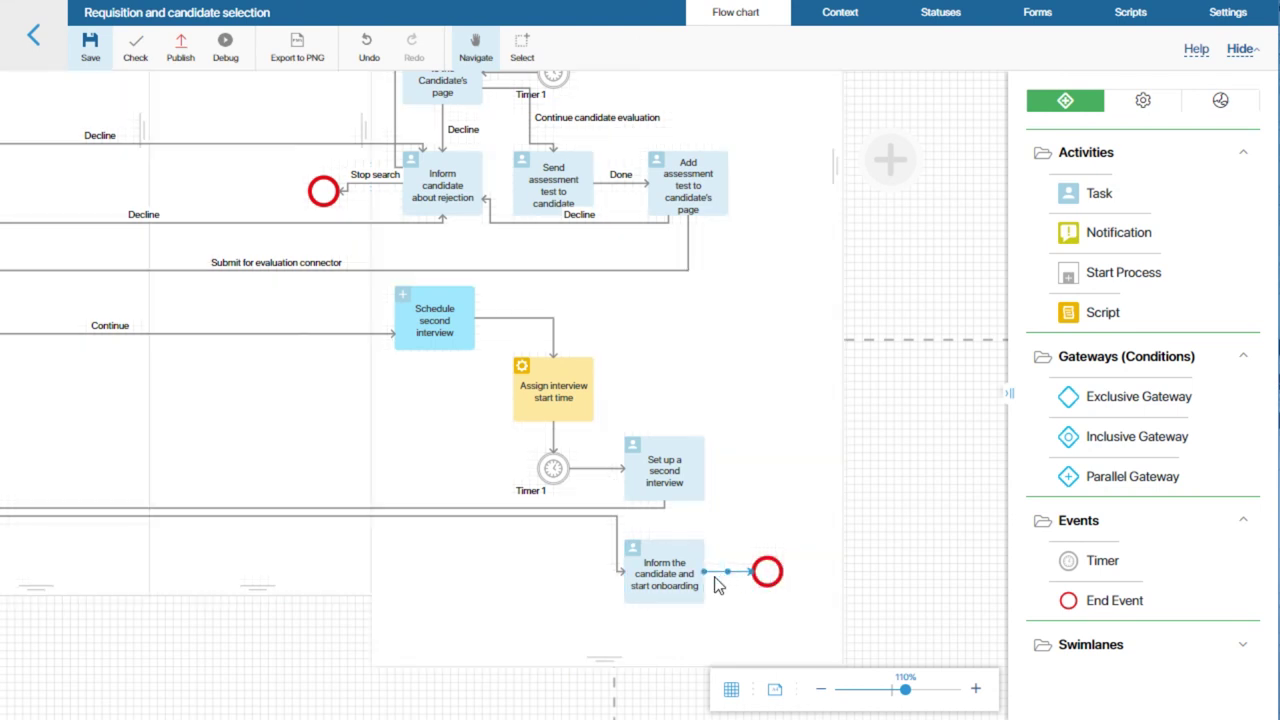
double_click(728, 574)
text(Done)
click(612, 432)
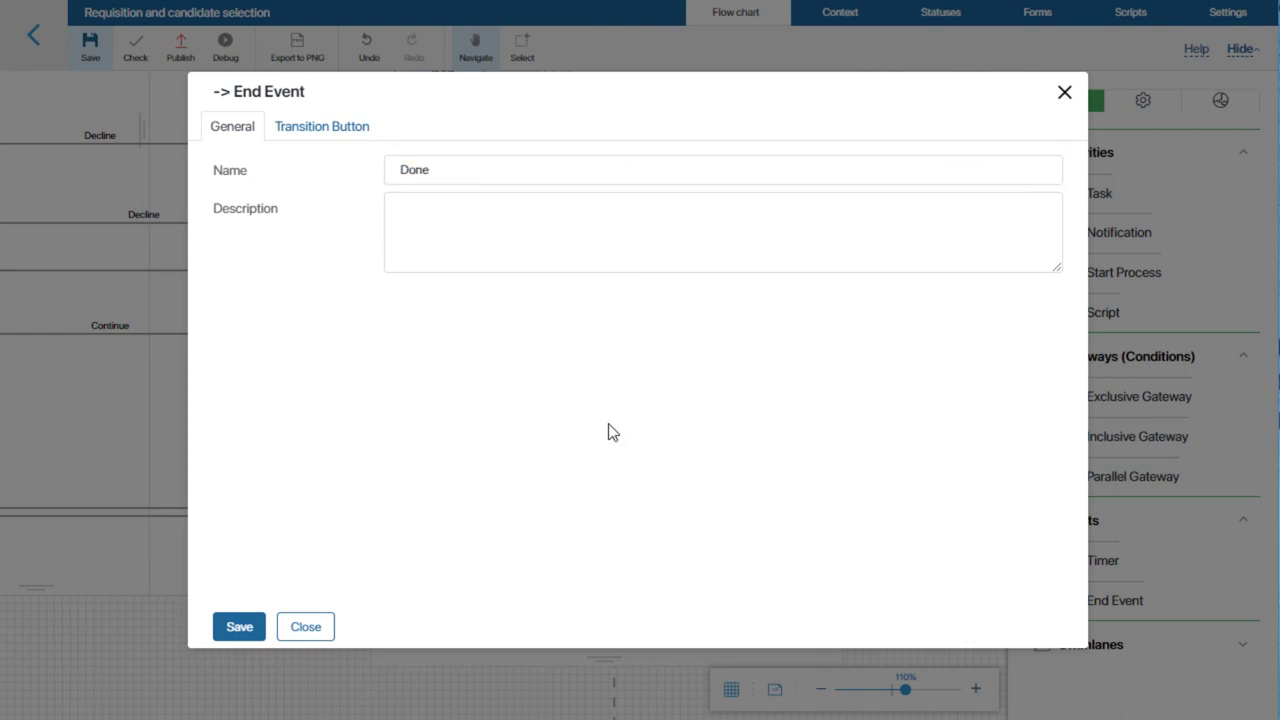
click(220, 631)
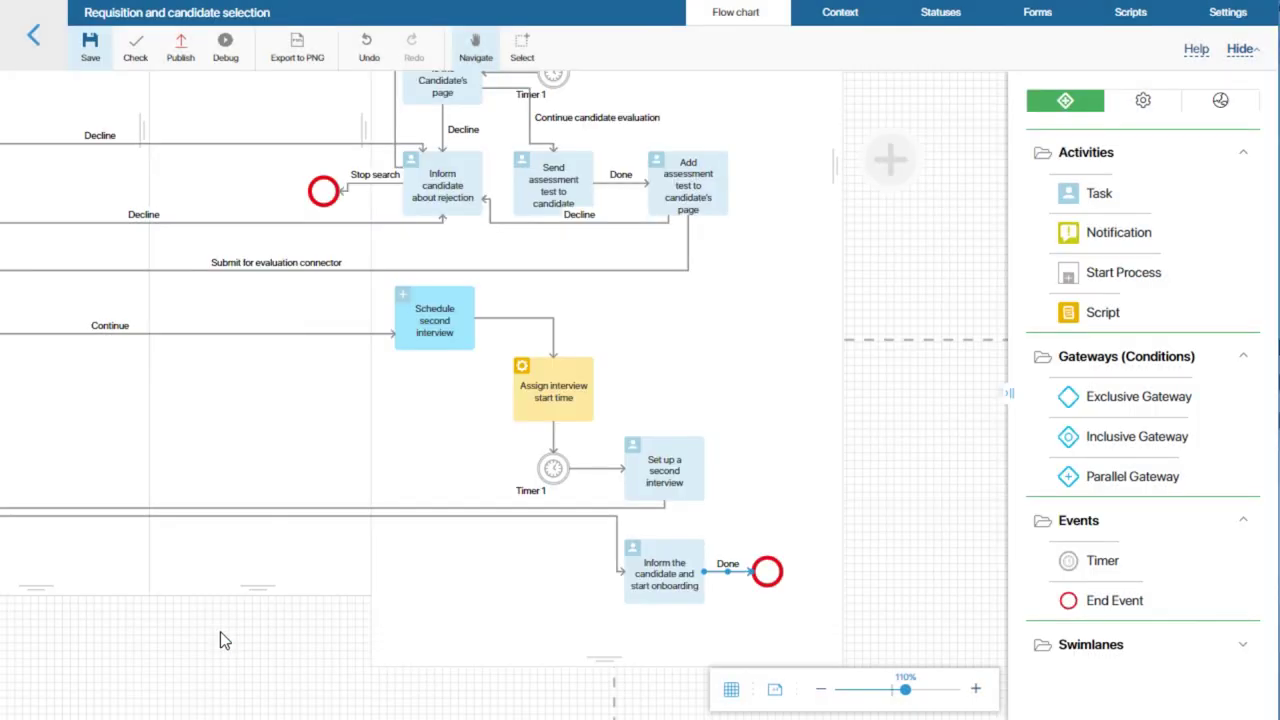
Publish the Requisition and candidate selection process without a version comment.
click(410, 438)
click(181, 62)
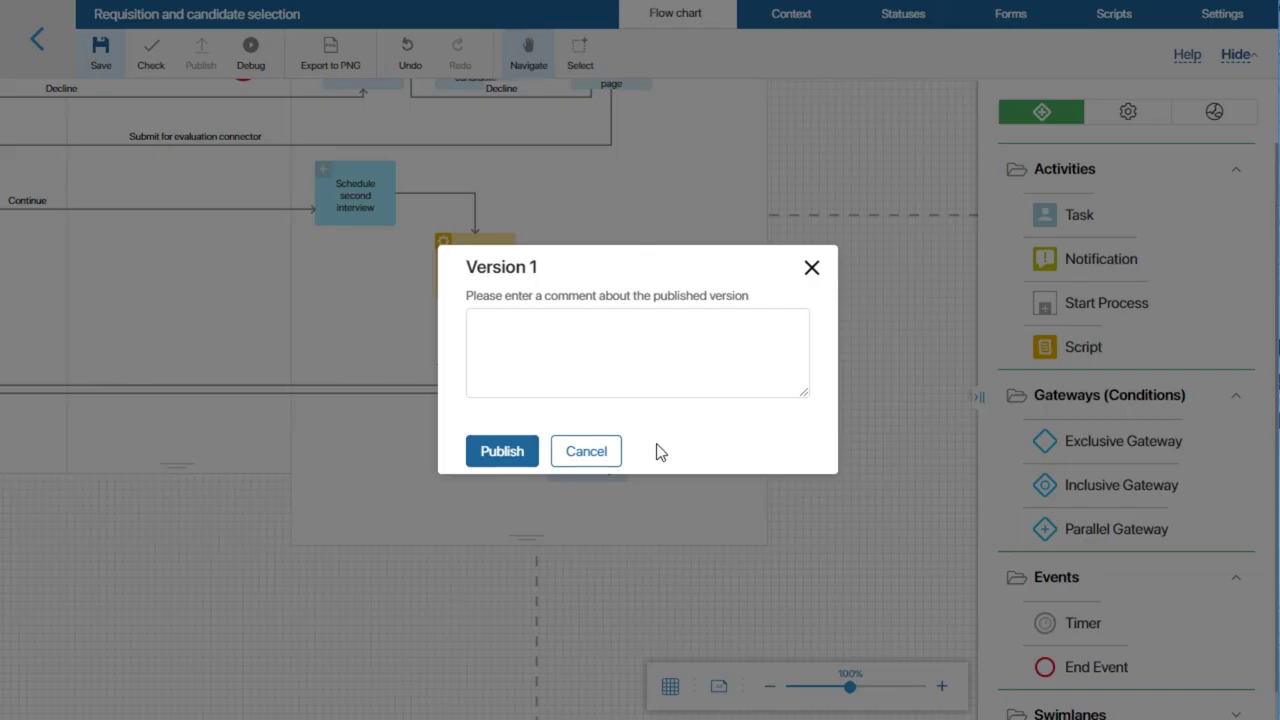
click(500, 410)
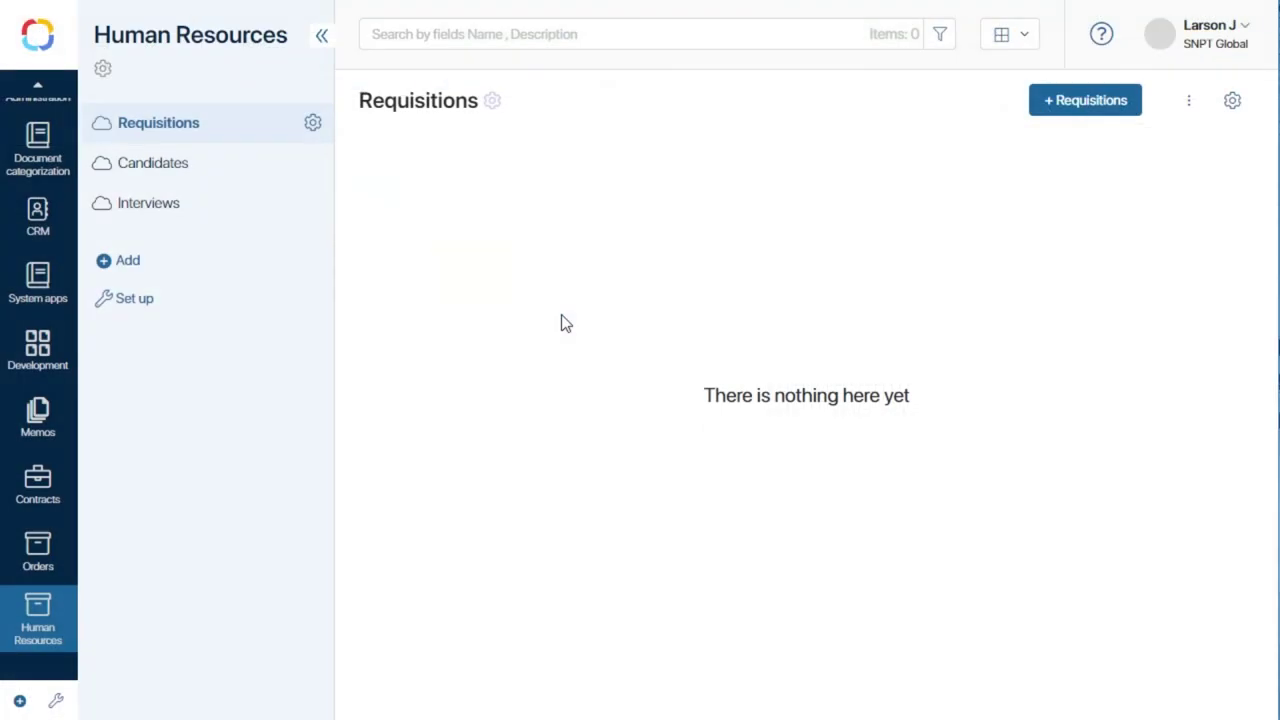
Open a new requisition form in the Requisitions app and check which business process its Save button starts, leaving the button settings unchanged.
click(1080, 107)
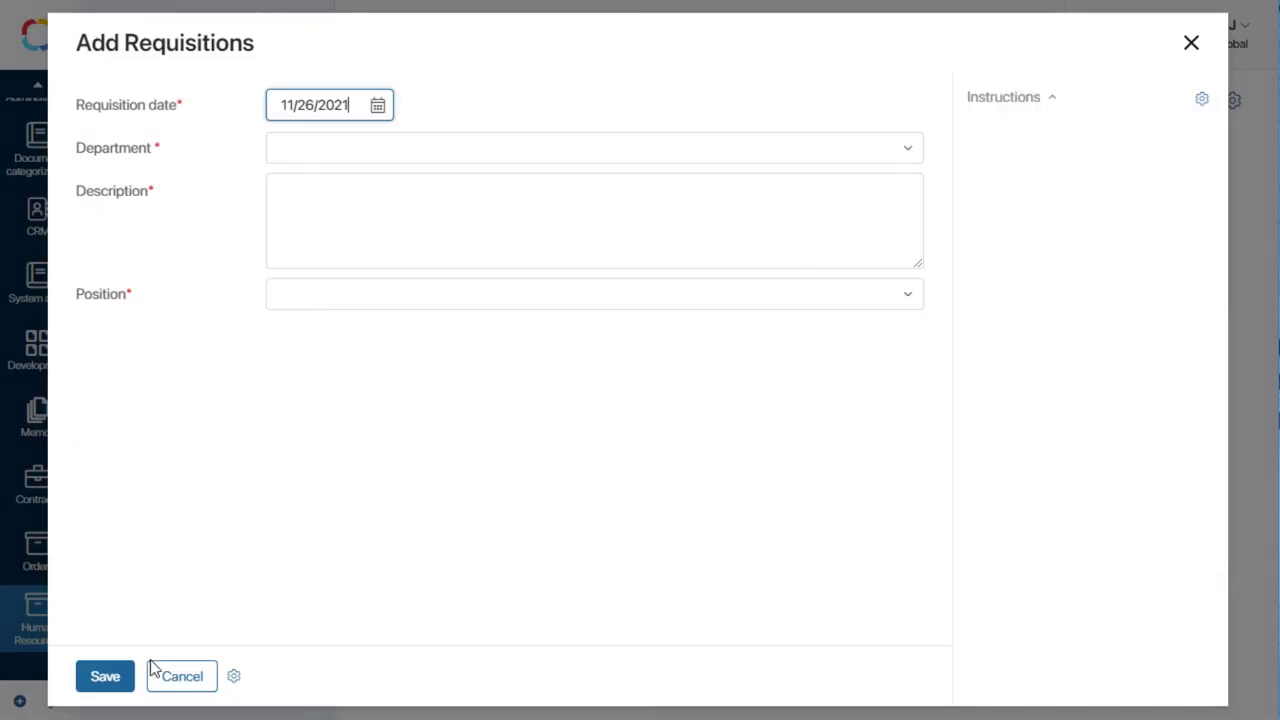
click(234, 680)
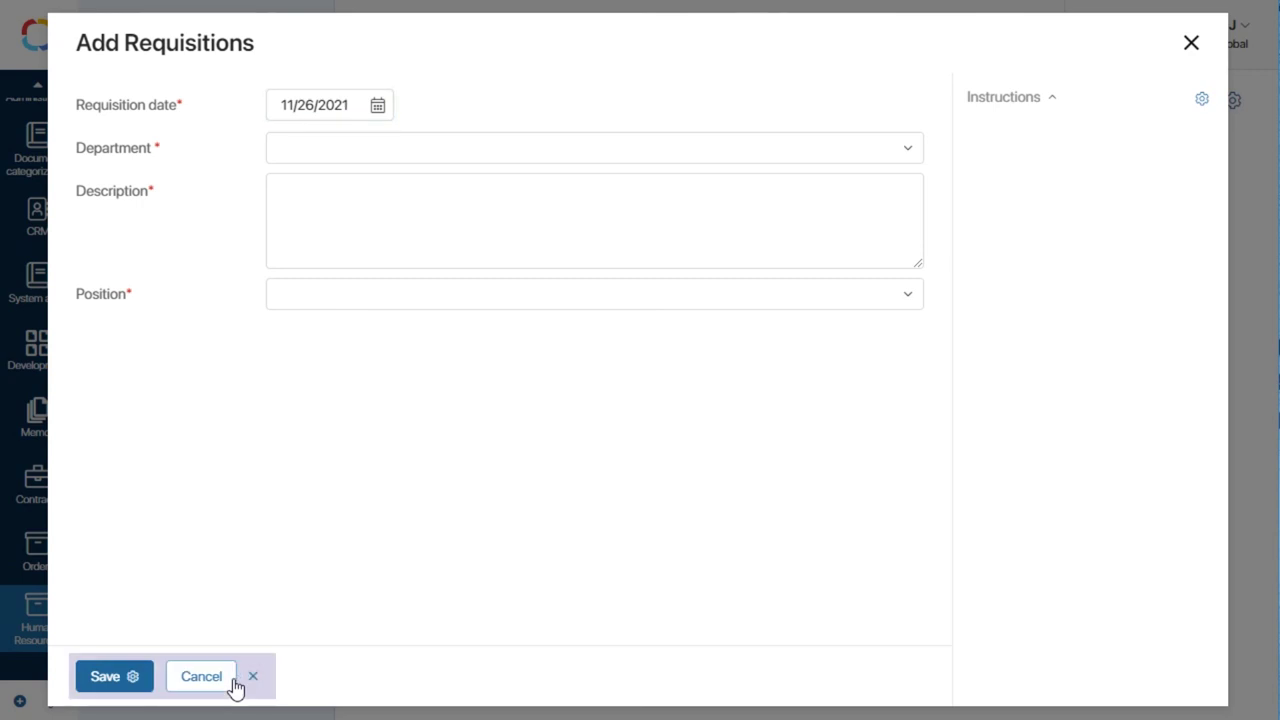
click(134, 678)
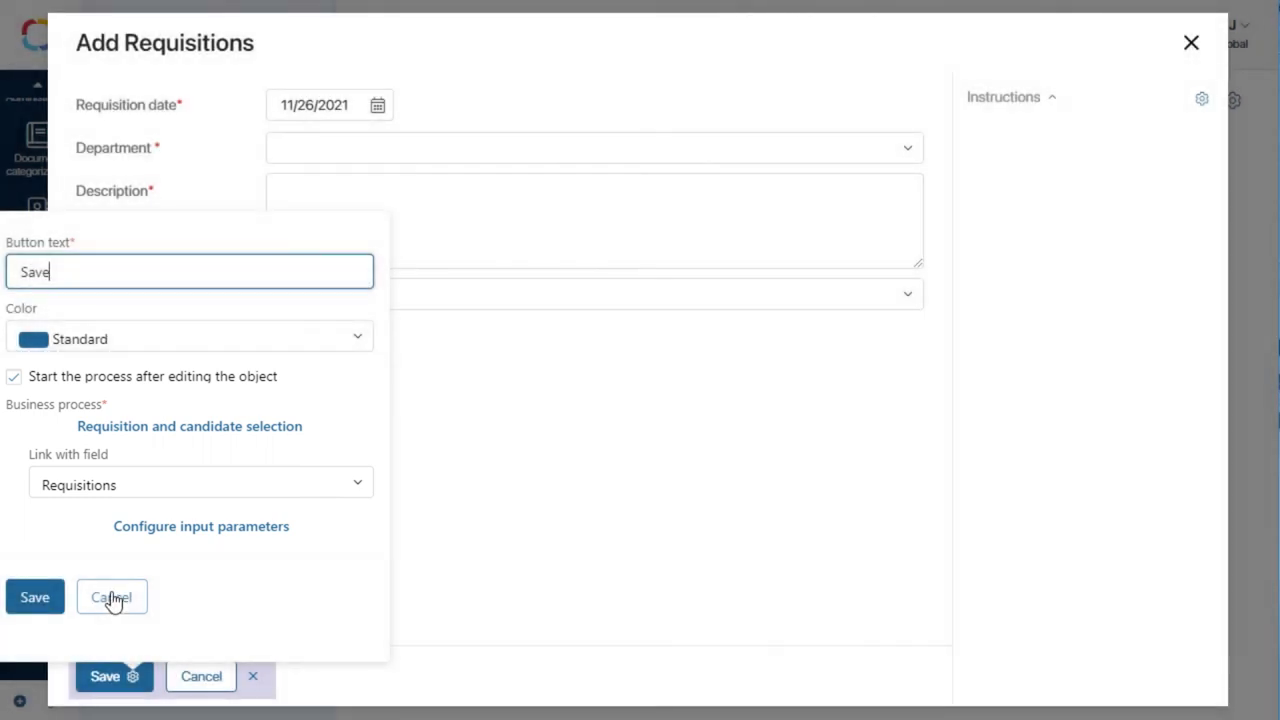
click(112, 598)
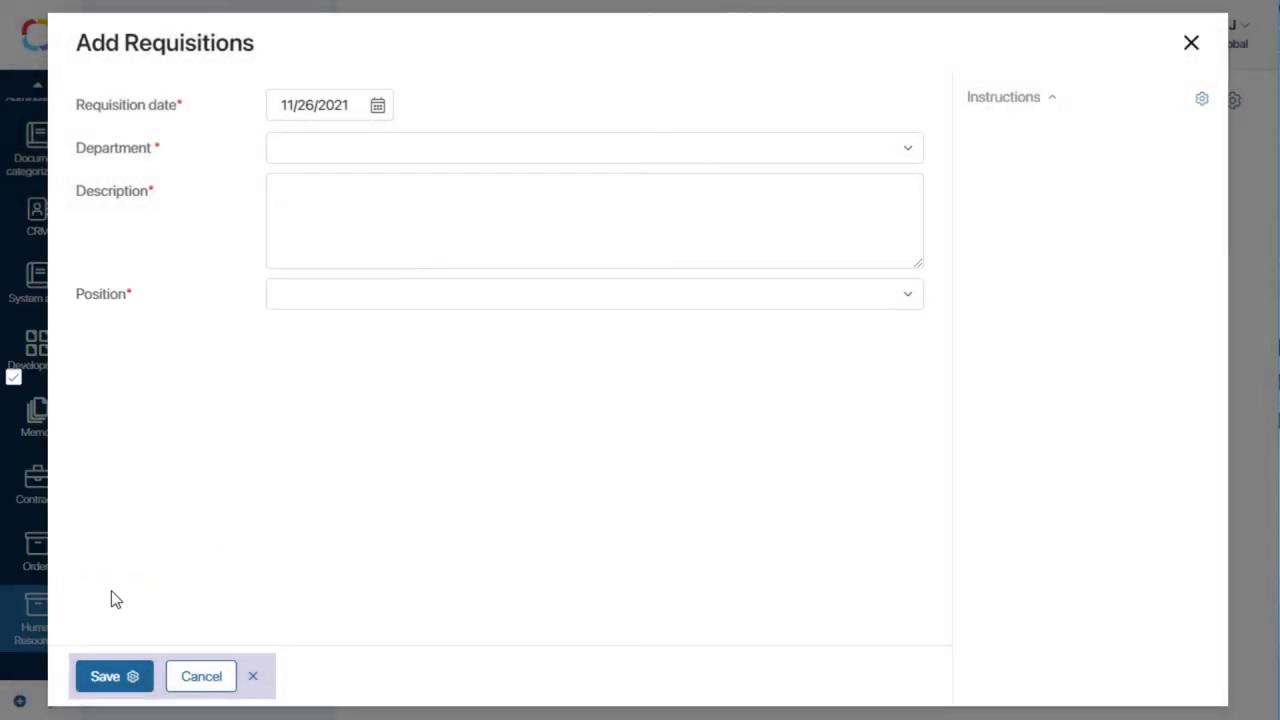
click(255, 679)
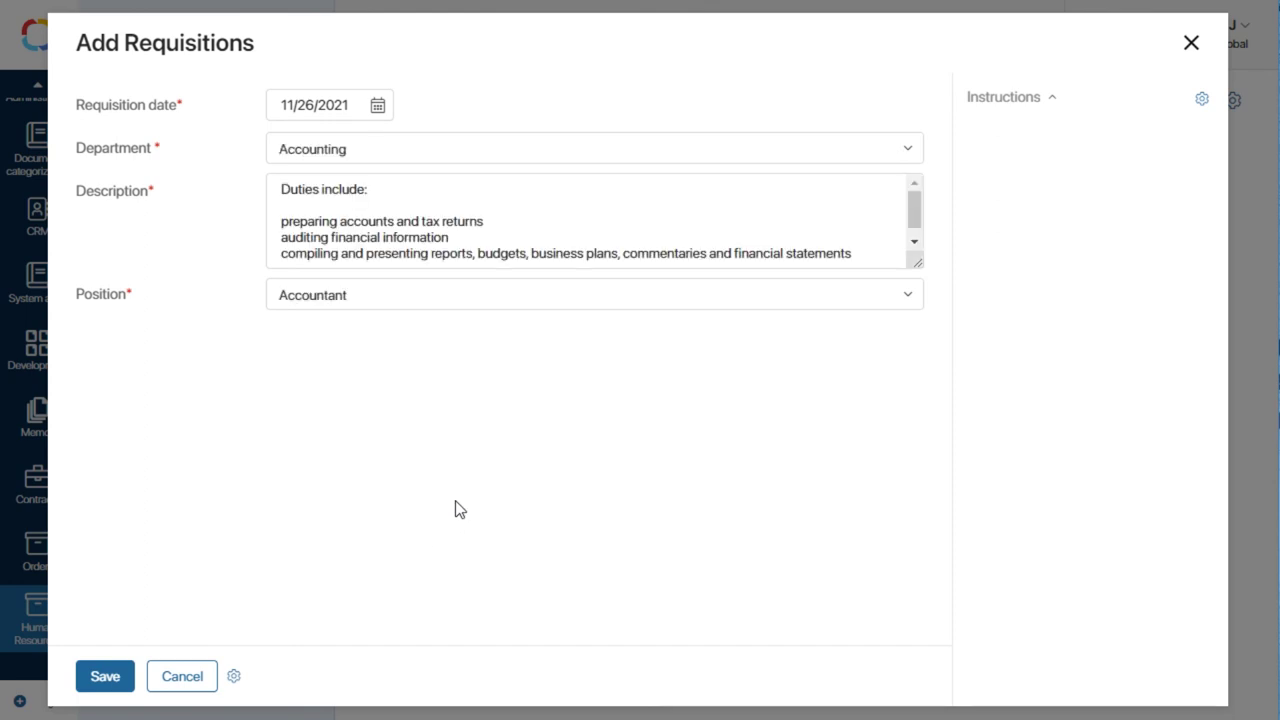
Save the 11/26/2021 requisition for an Accountant in the Accounting department, with the duties listed in the description.
click(98, 678)
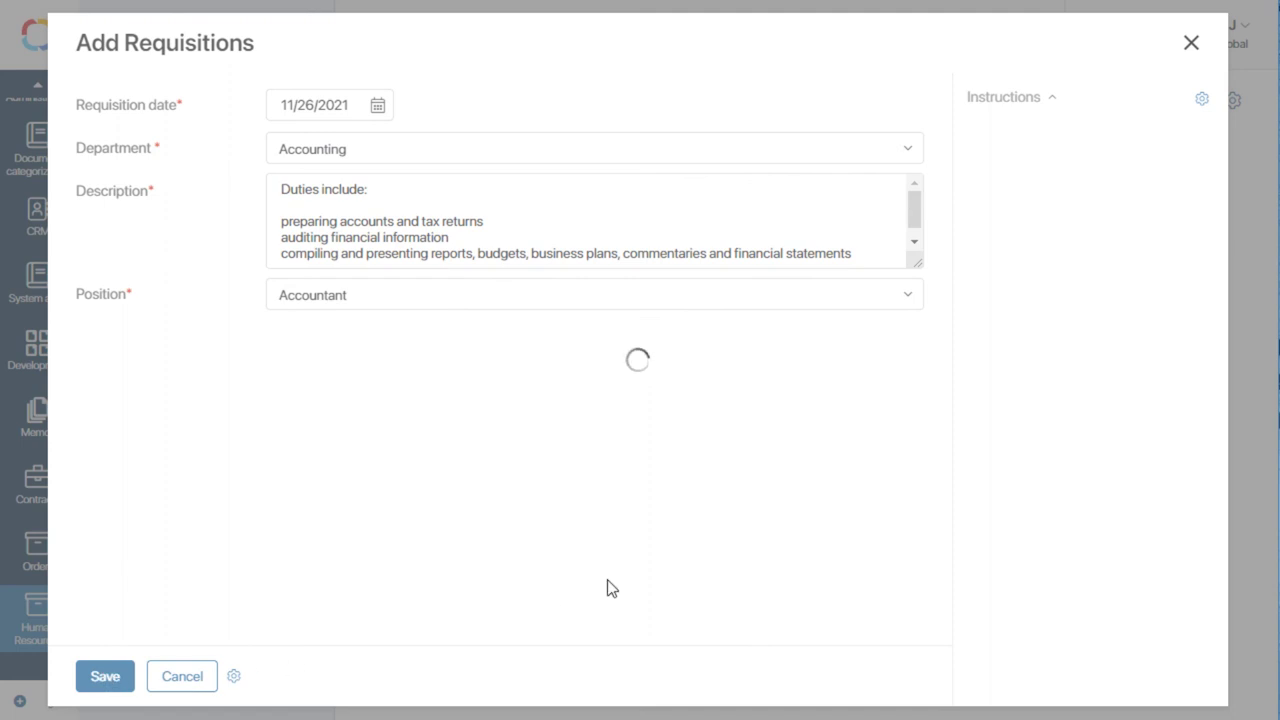